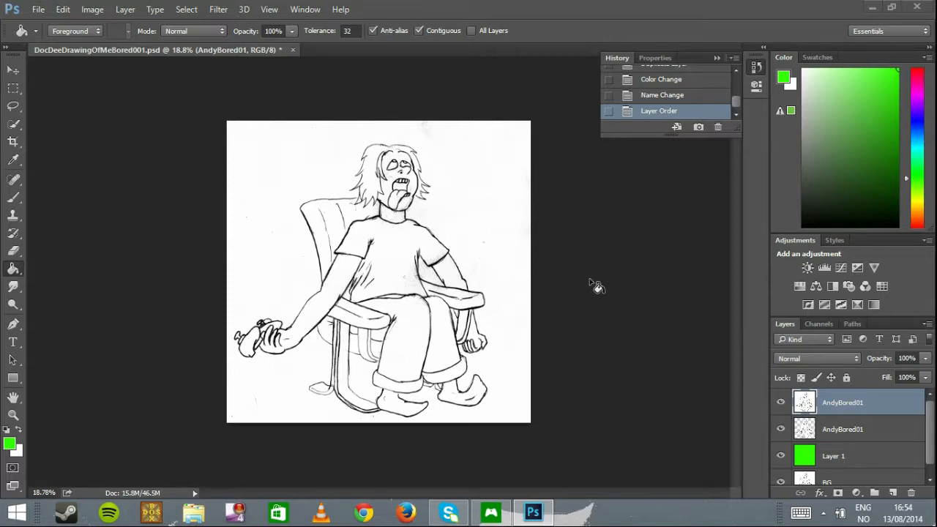
- Hide the top AndyBored01 layer and inspect the cut-out's edges around the trouser cuffs and chair legs against the green backdrop
click(781, 404)
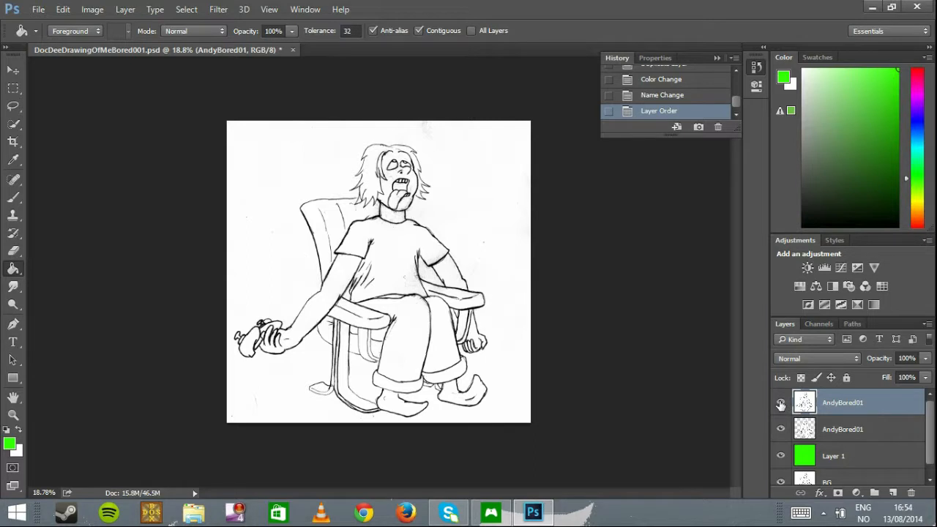
click(780, 404)
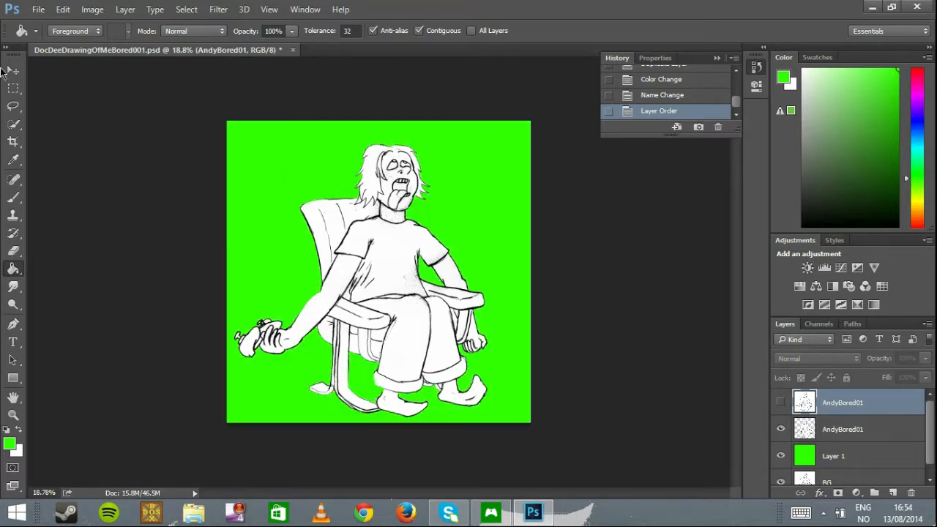
click(13, 87)
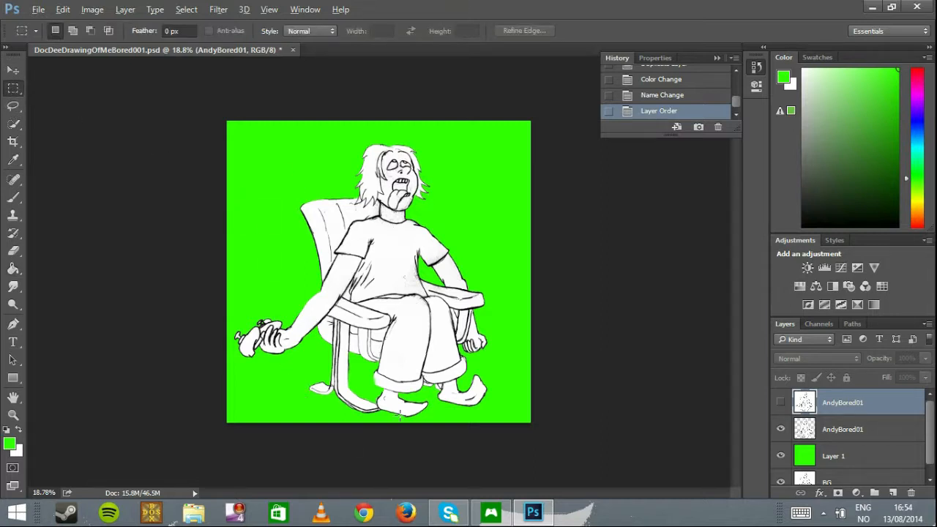
scroll(399, 416, up, 6)
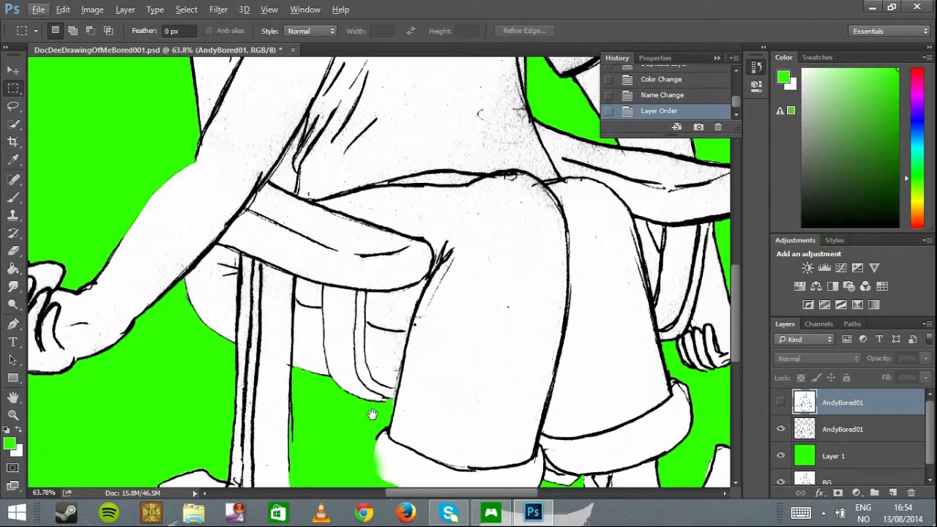
drag(372, 414, 391, 249)
scroll(391, 262, up, 2)
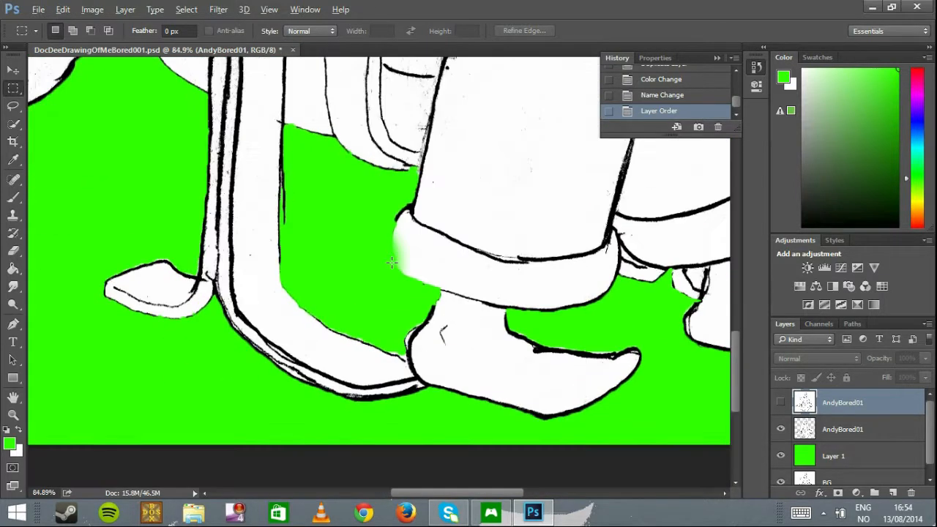
scroll(391, 262, down, 4)
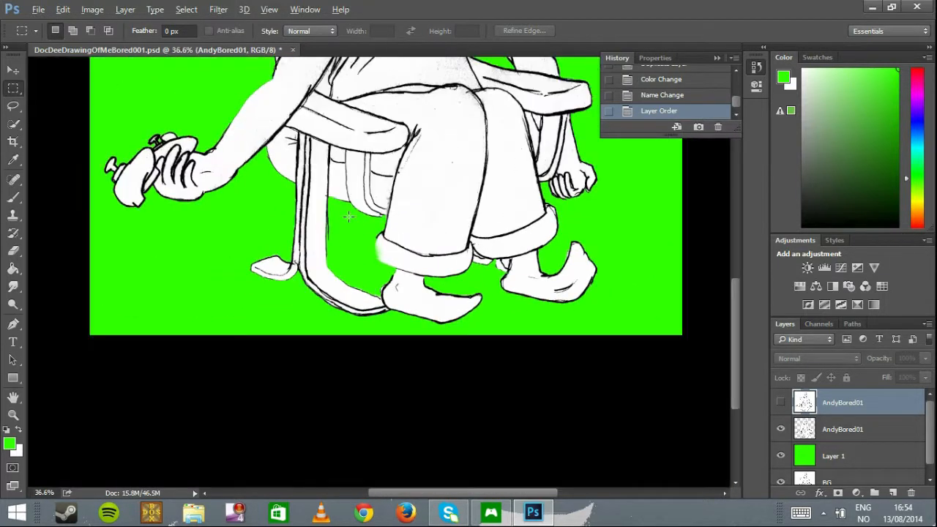
scroll(348, 216, down, 2)
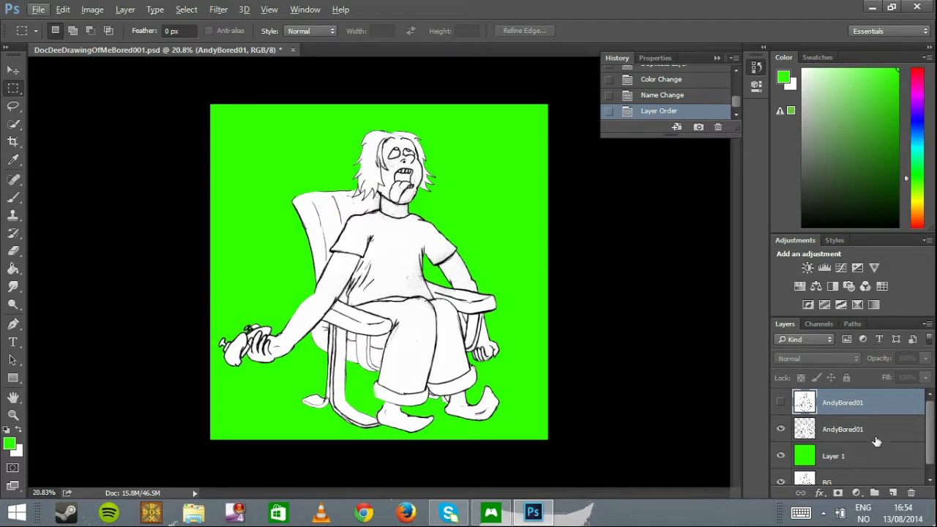
- Select the empty area surrounding the figure on the lower AndyBored01 layer with the Magic Wand at tolerance 32
click(810, 425)
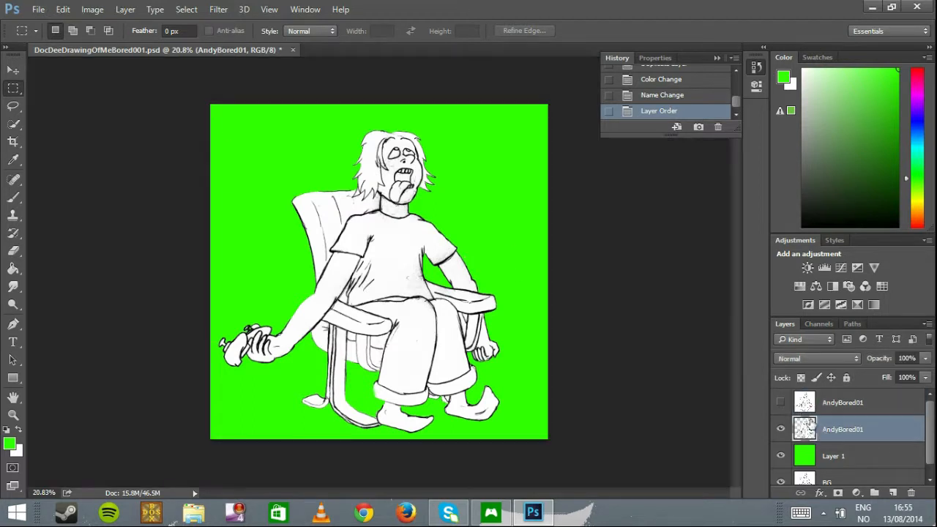
click(13, 124)
click(80, 135)
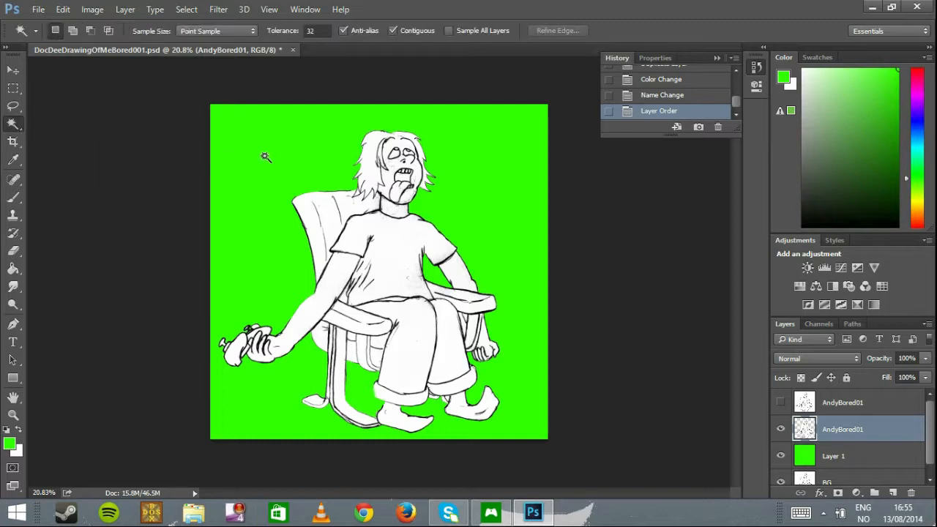
click(264, 156)
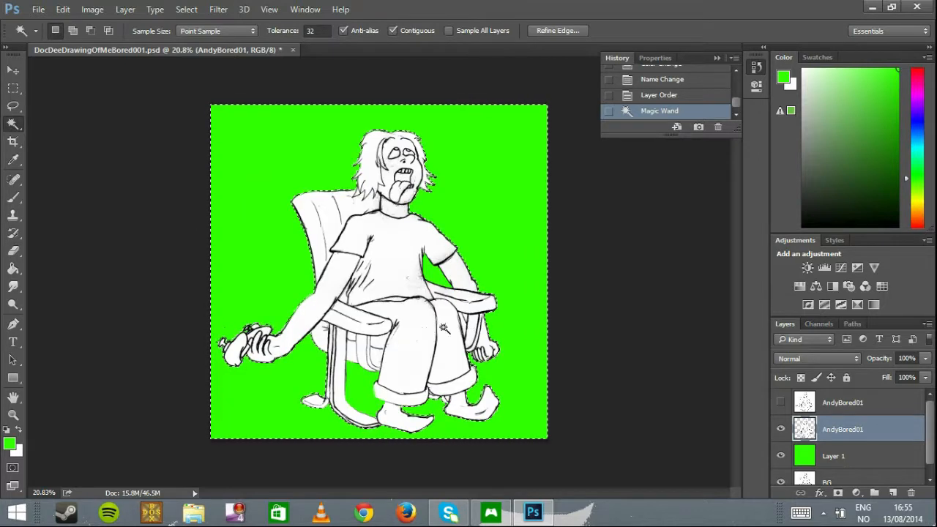
- Compare against the top drawing layer and add the gap between the torso and bent arm to the selection
click(782, 403)
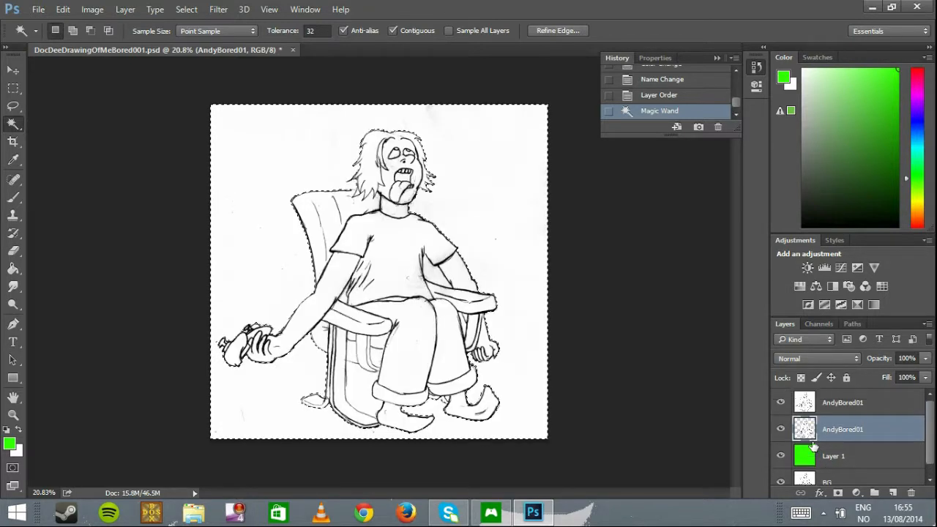
click(780, 404)
shift+click(437, 275)
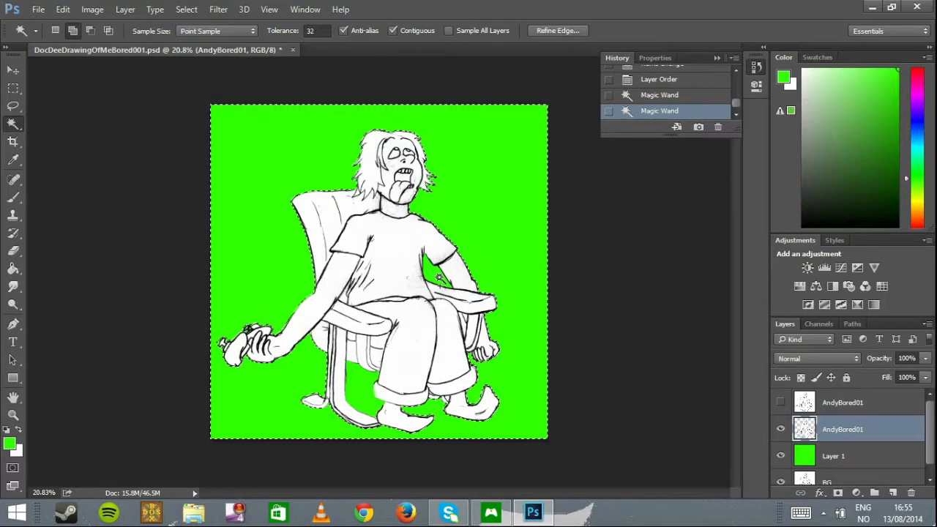
shift+click(438, 276)
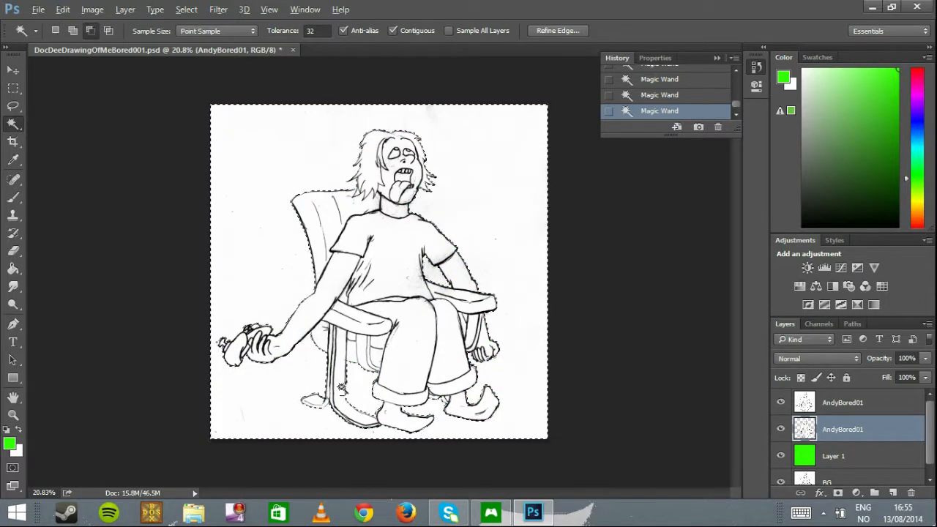
- Lasso along the outside of the front trouser cuff's rounded edge to add that strip to the selection
scroll(339, 383, up, 5)
scroll(404, 437, up, 5)
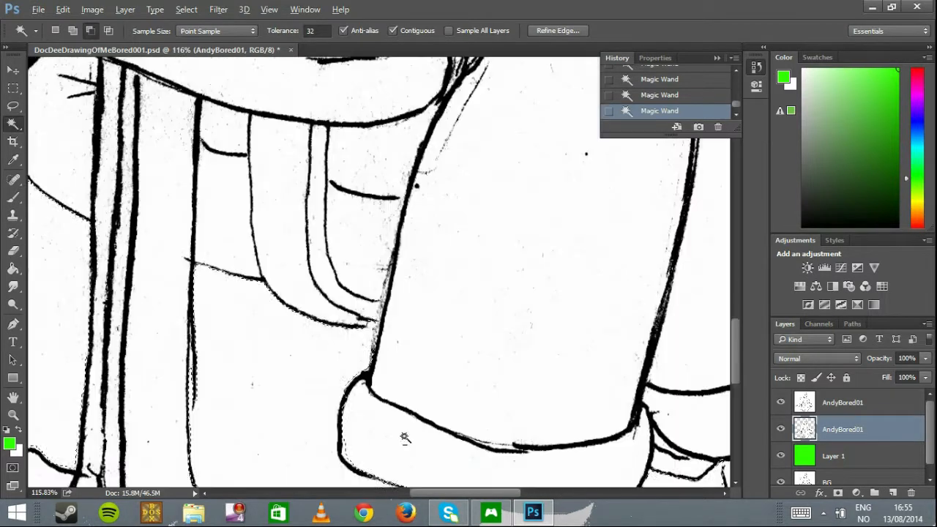
drag(367, 418, 394, 325)
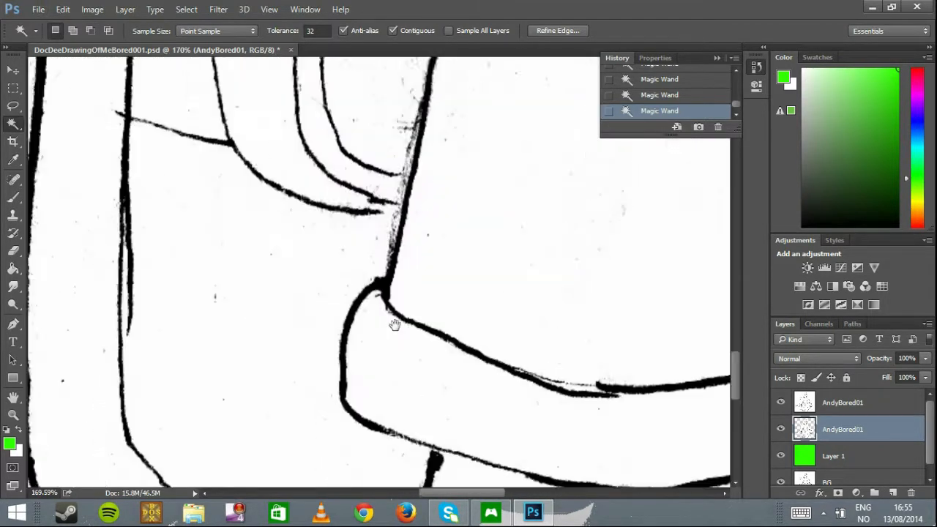
click(9, 108)
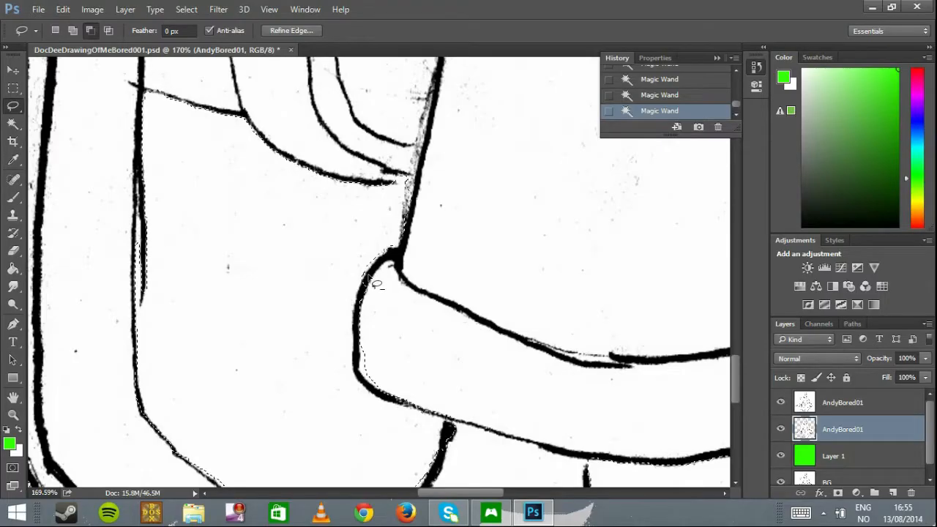
key(shift)
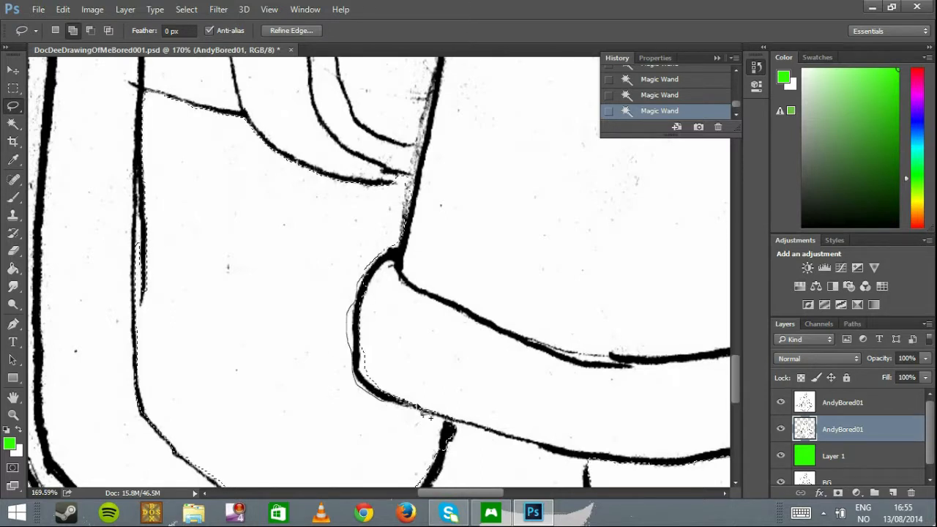
drag(428, 416, 415, 399)
key(shift)
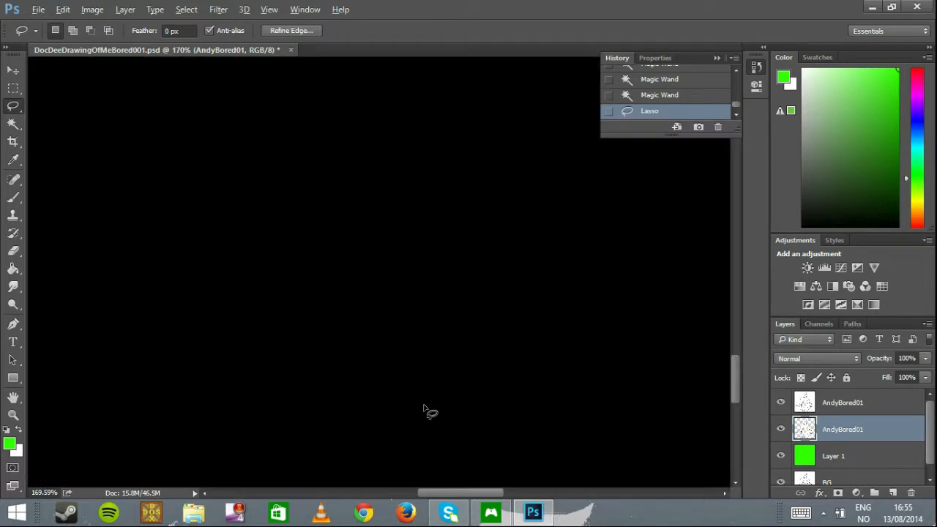
- Subtract the inside of the front trouser cuff from the selection with the Lasso, following its outline
key(alt)
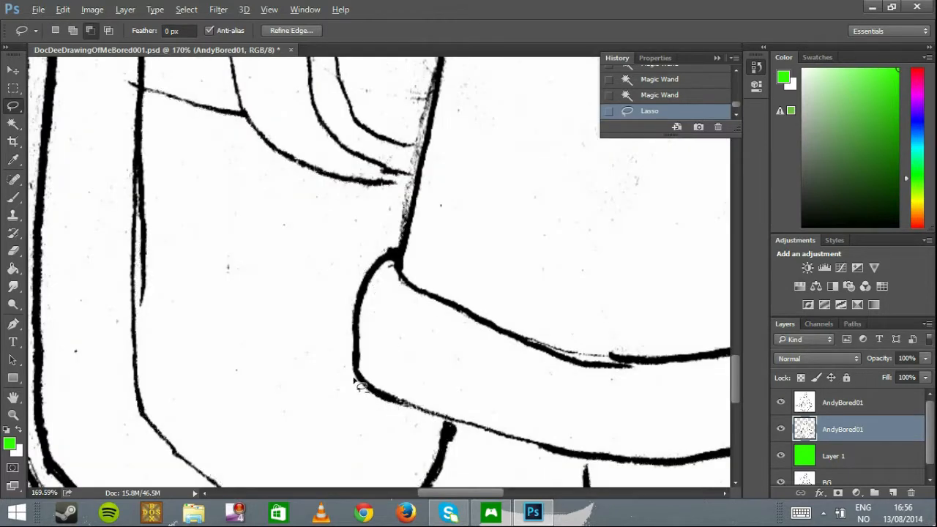
drag(380, 274, 404, 309)
key(alt)
drag(467, 178, 463, 184)
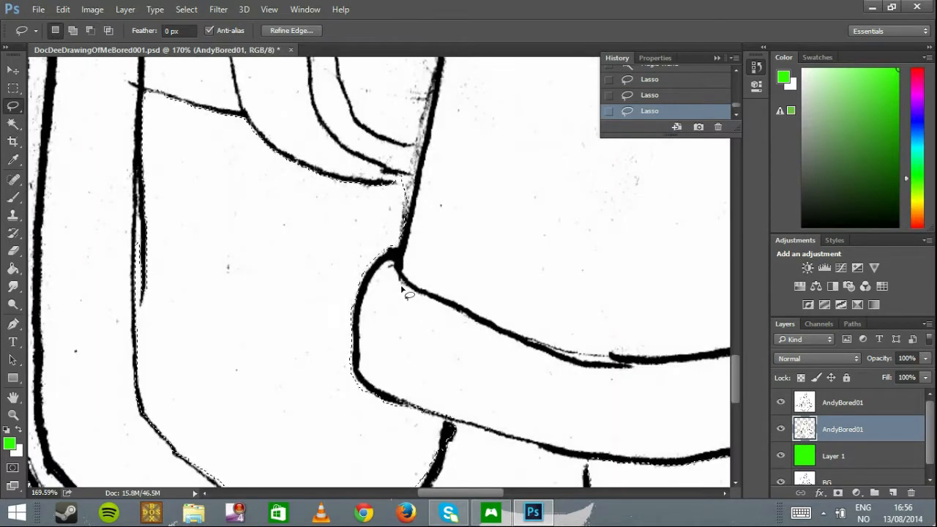
- Clear the selected background from the top AndyBored01 layer and deselect
scroll(405, 293, down, 10)
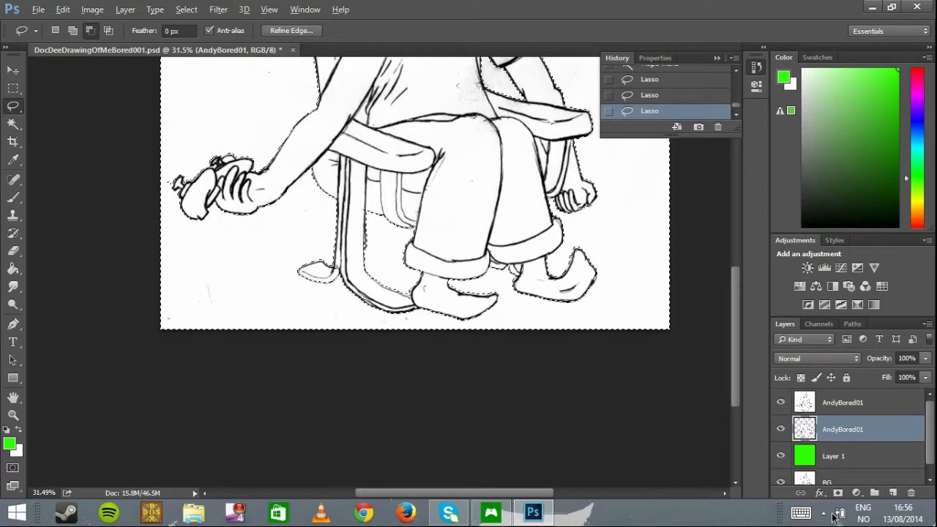
scroll(402, 223, up, 3)
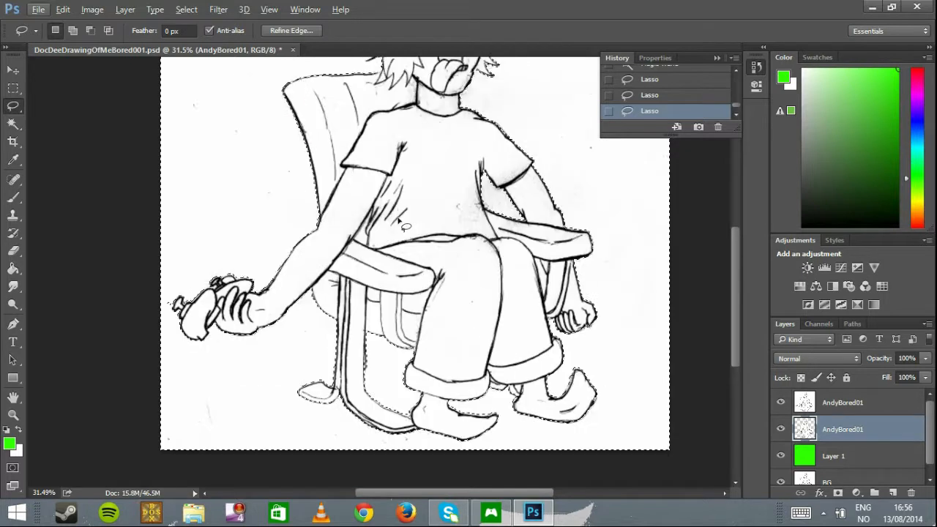
scroll(405, 226, up, 3)
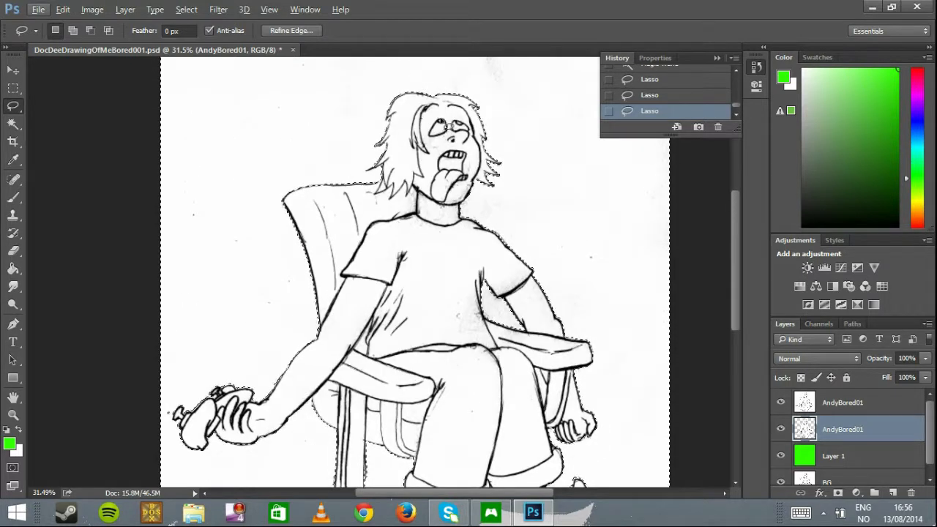
click(780, 402)
click(781, 401)
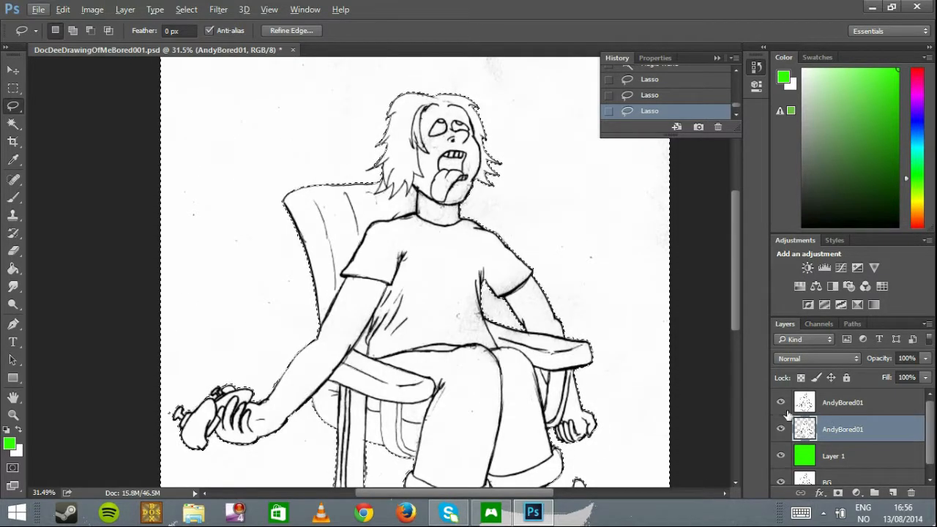
click(817, 401)
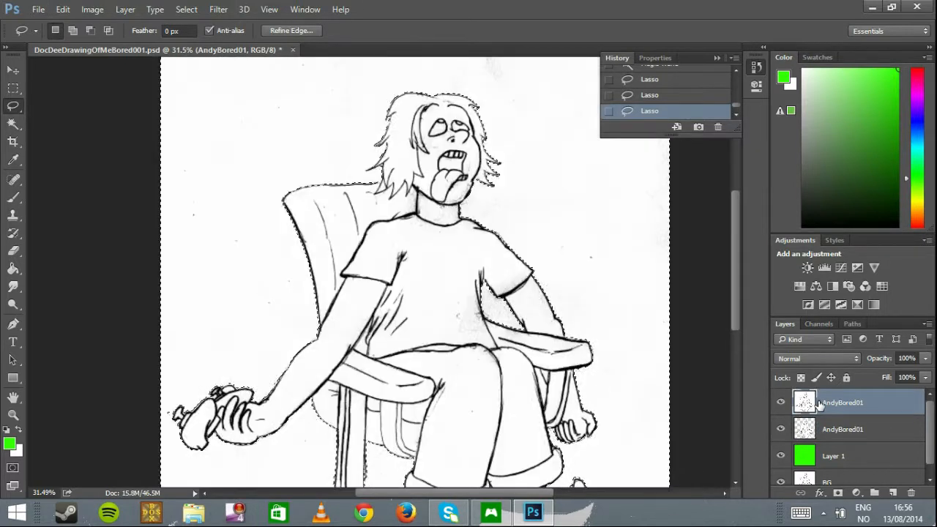
key(Delete)
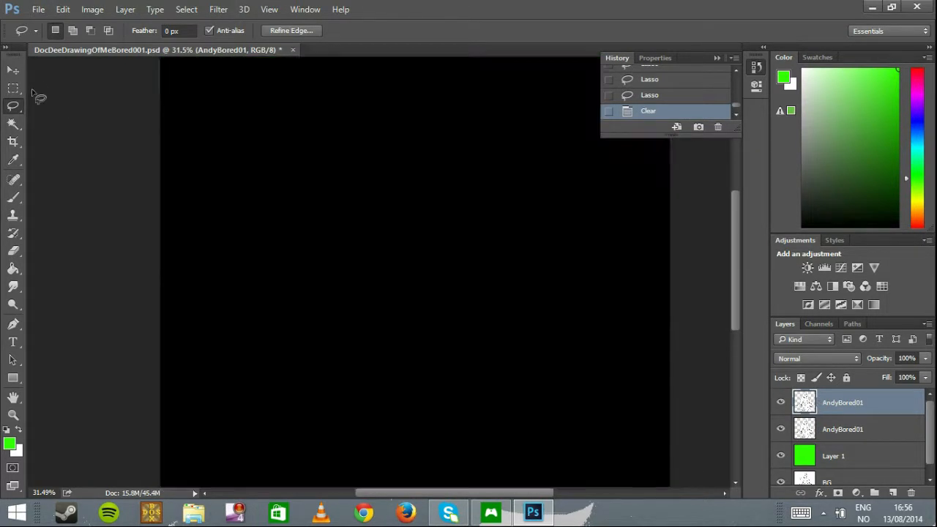
click(13, 88)
click(119, 119)
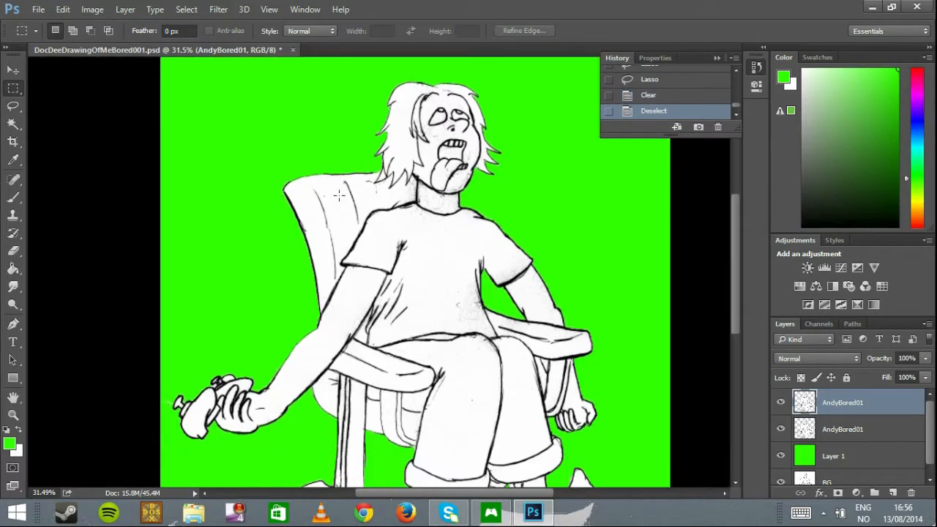
- Select the white gap between the rear leg and the armrest support with the Magic Wand and clear it
scroll(339, 194, down, 2)
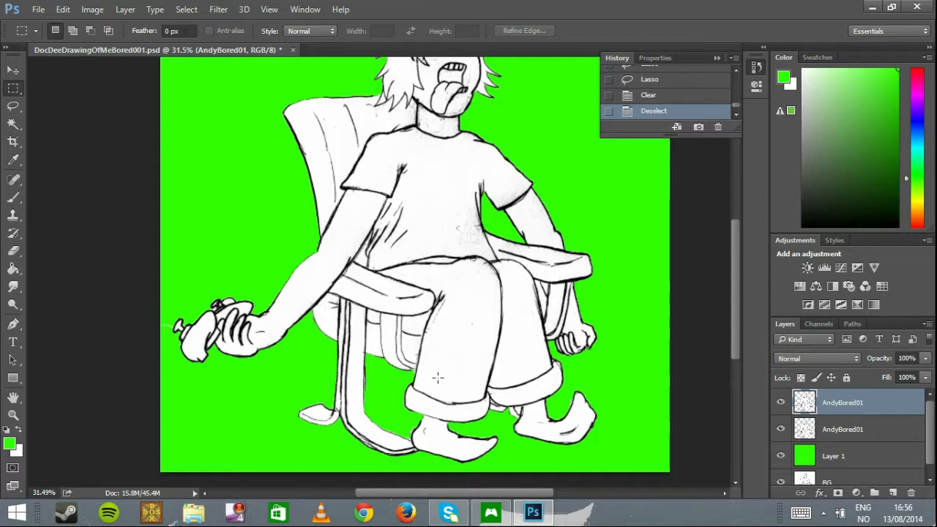
mouse_move(13, 142)
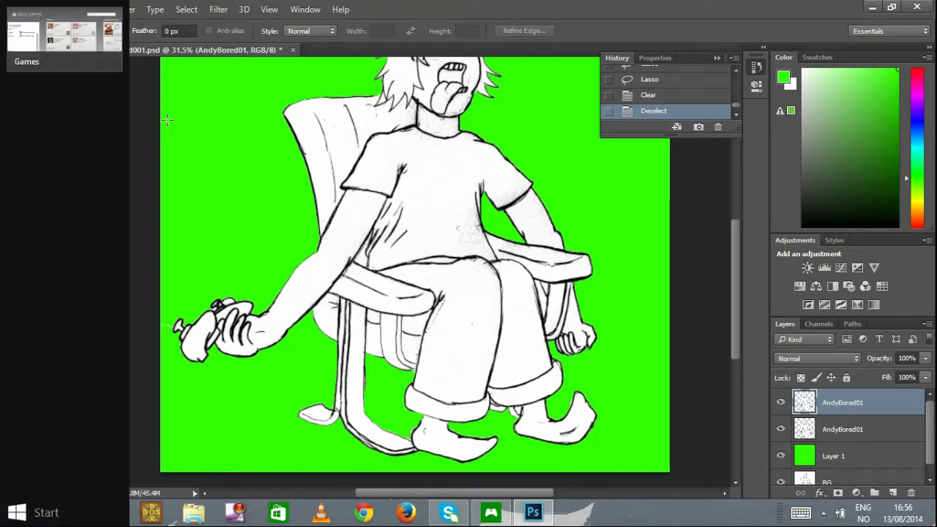
click(12, 124)
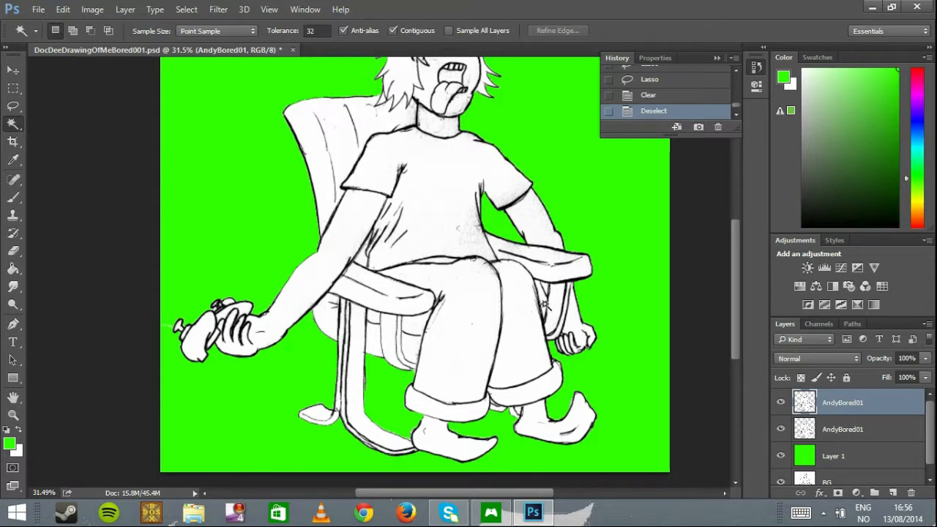
click(543, 304)
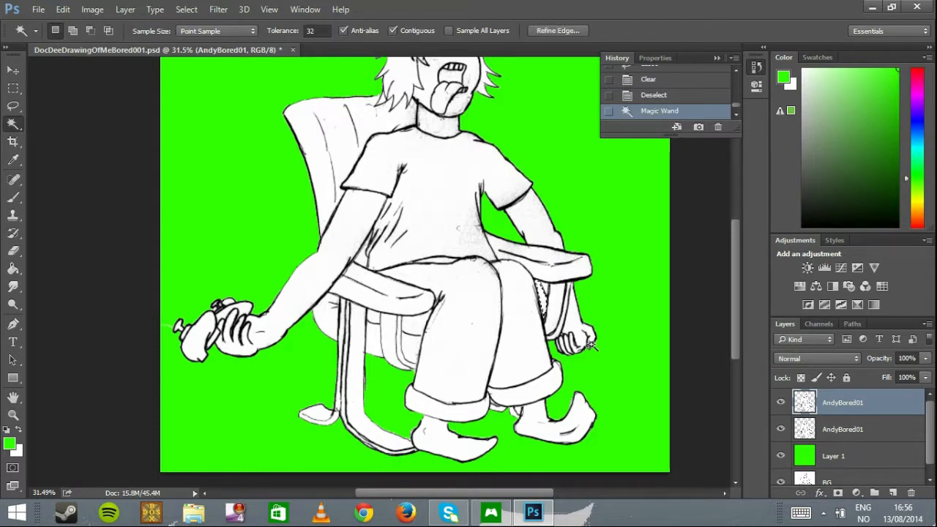
key(Delete)
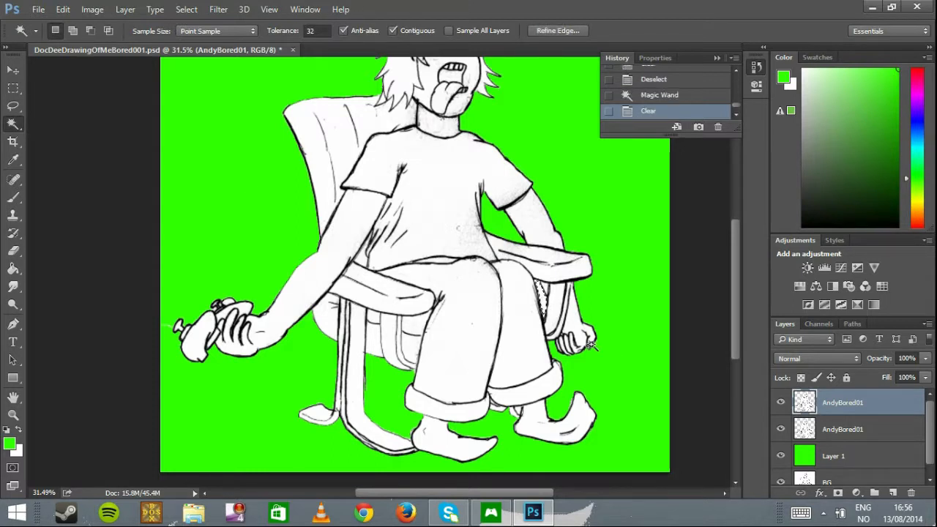
- Delete the lower AndyBored01 layer and remove the remaining selection
click(779, 433)
click(827, 436)
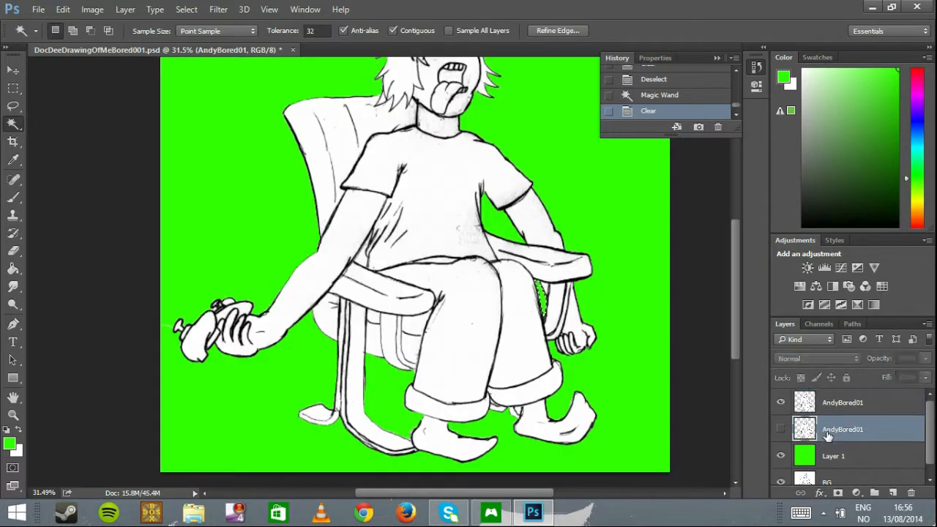
drag(827, 436, 910, 493)
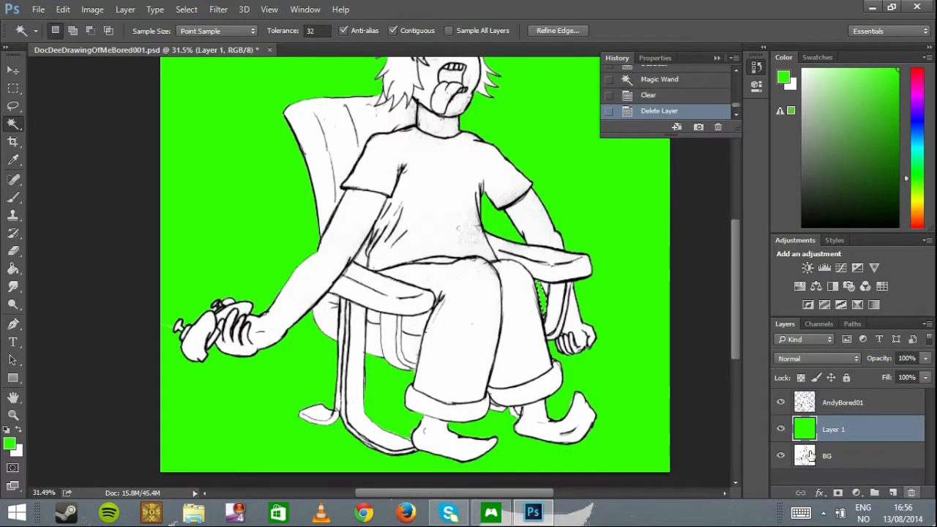
click(13, 88)
click(300, 219)
scroll(300, 220, up, 2)
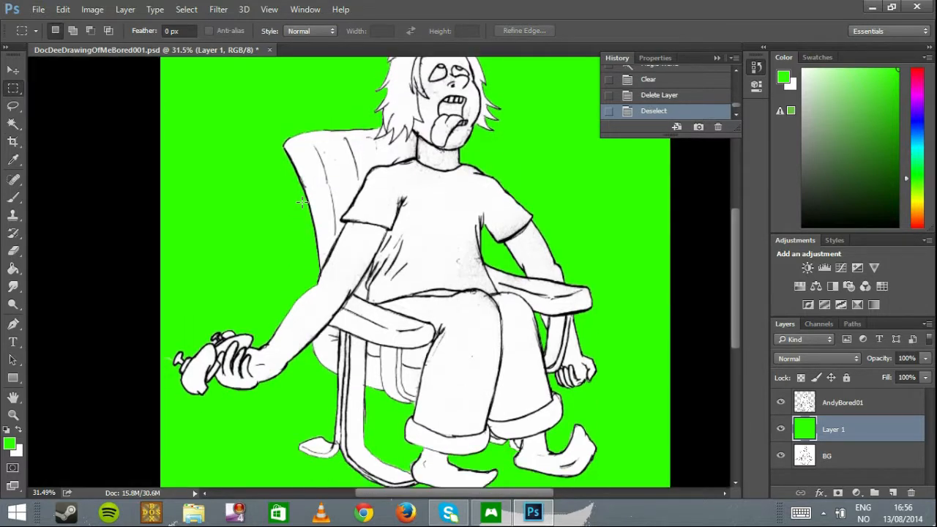
- Lasso the stray patch beside the held controller at the canvas edge and clear it from the AndyBored01 layer
click(13, 106)
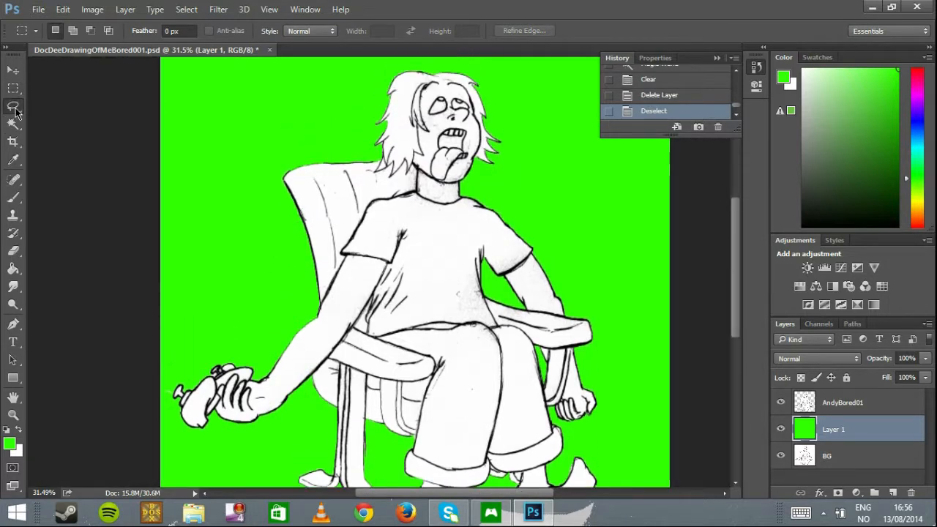
mouse_move(158, 380)
mouse_down()
mouse_move(179, 399)
mouse_move(184, 392)
mouse_move(163, 382)
mouse_up()
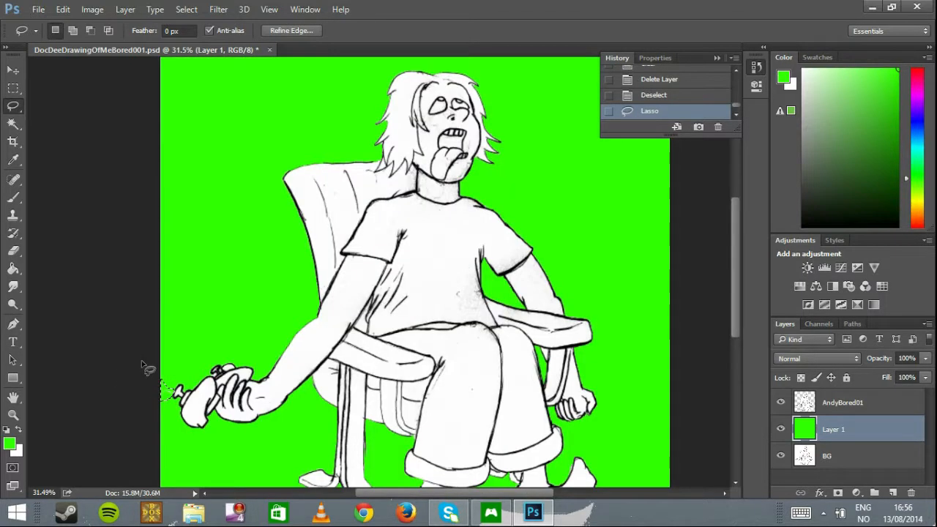
key(Left)
key(Delete)
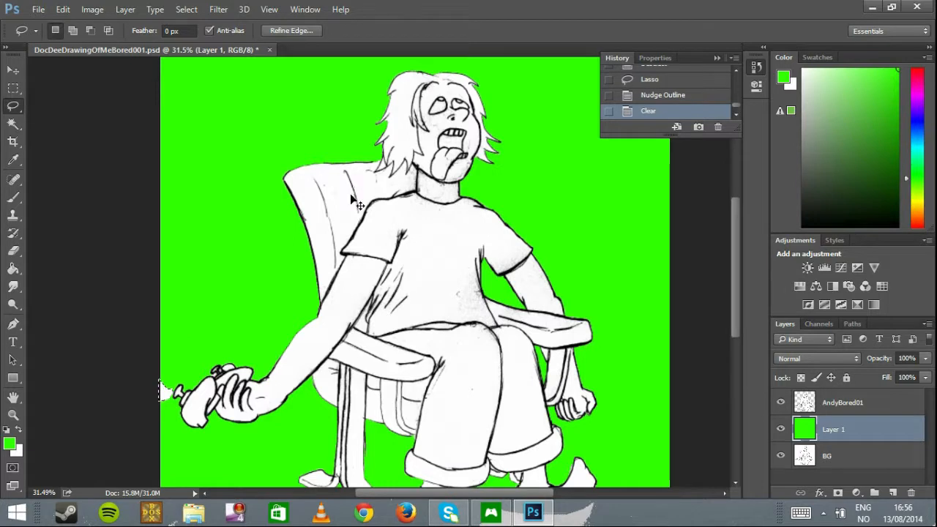
key(ctrl+z)
click(833, 414)
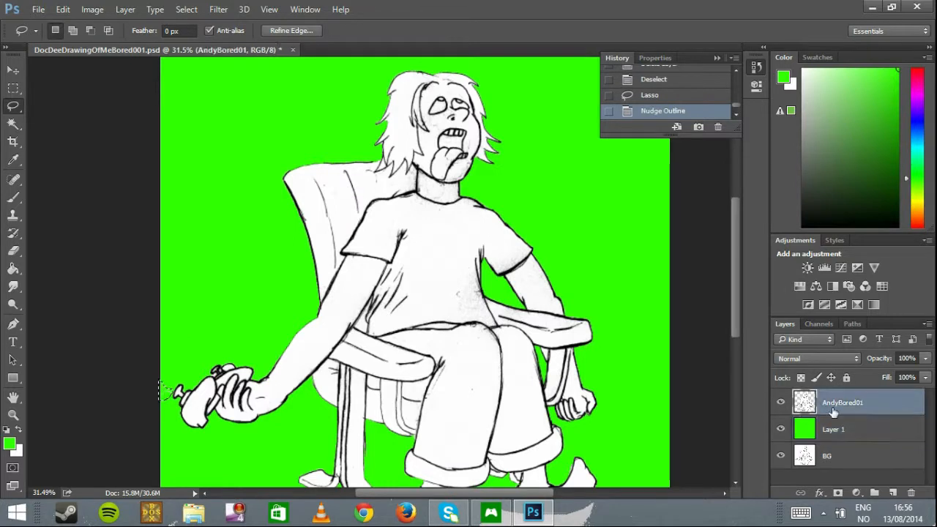
key(Delete)
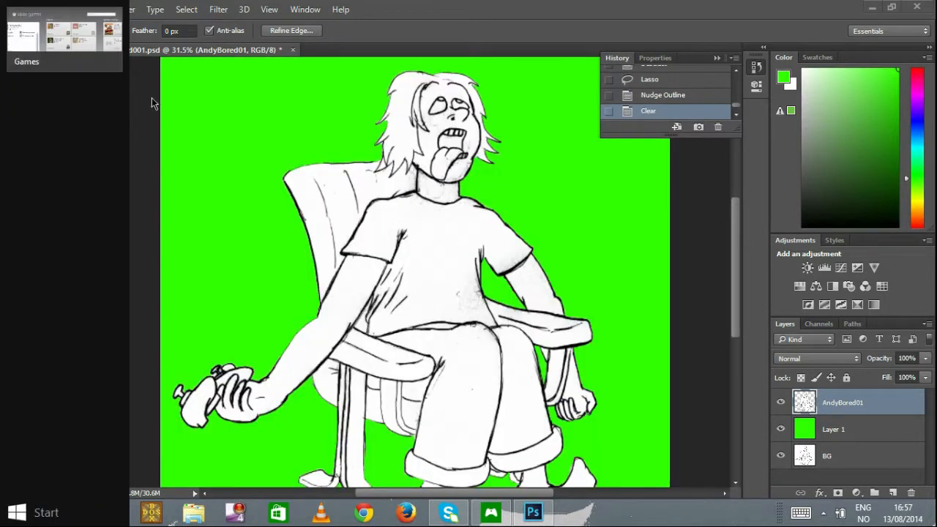
click(14, 88)
scroll(310, 218, up, 1)
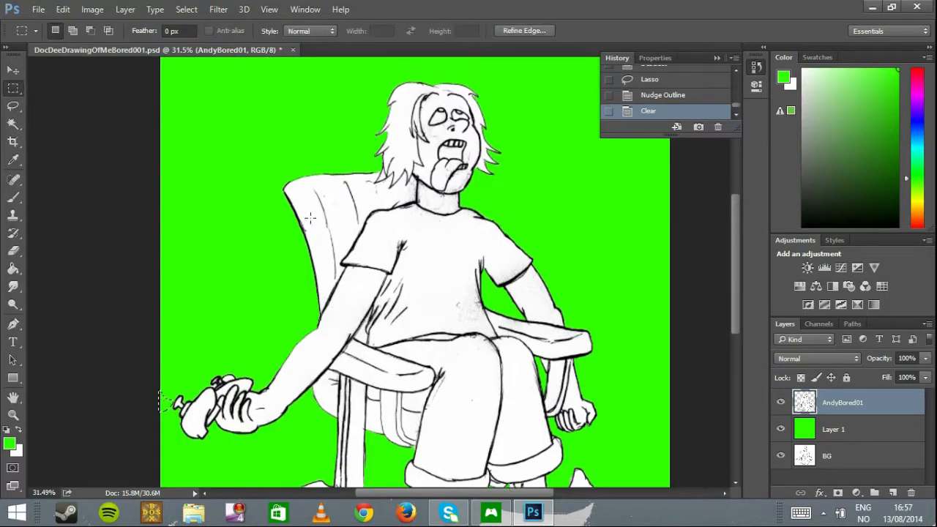
scroll(311, 218, up, 2)
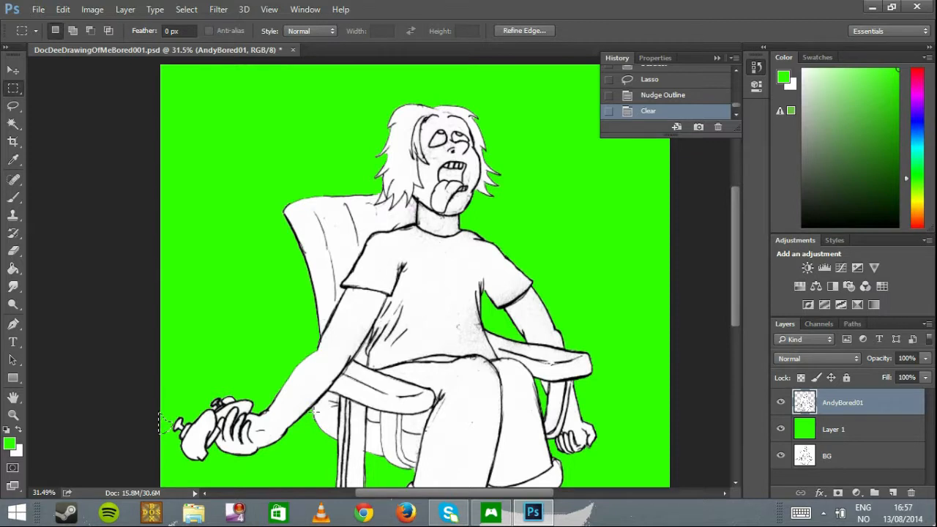
- Hide the green Layer 1 and add a new layer named "Hair and other brown stuff" above AndyBored01
click(780, 429)
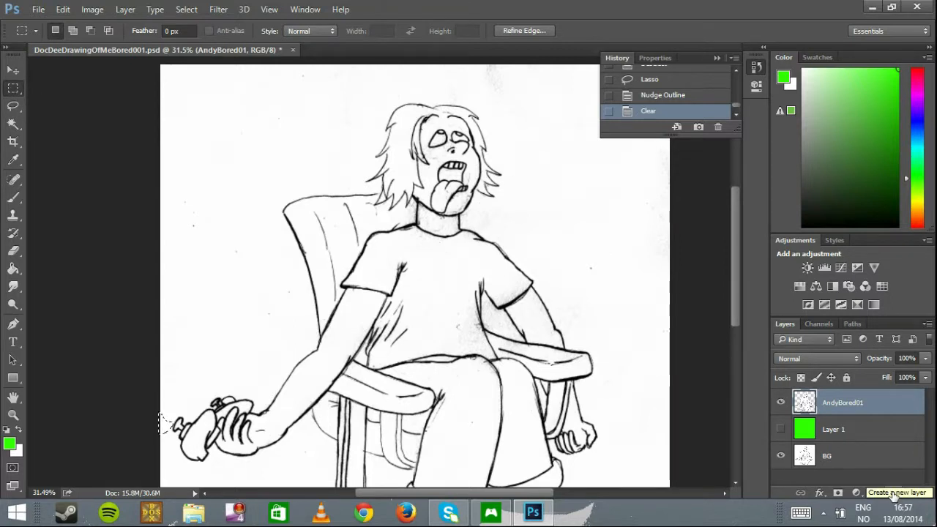
click(893, 494)
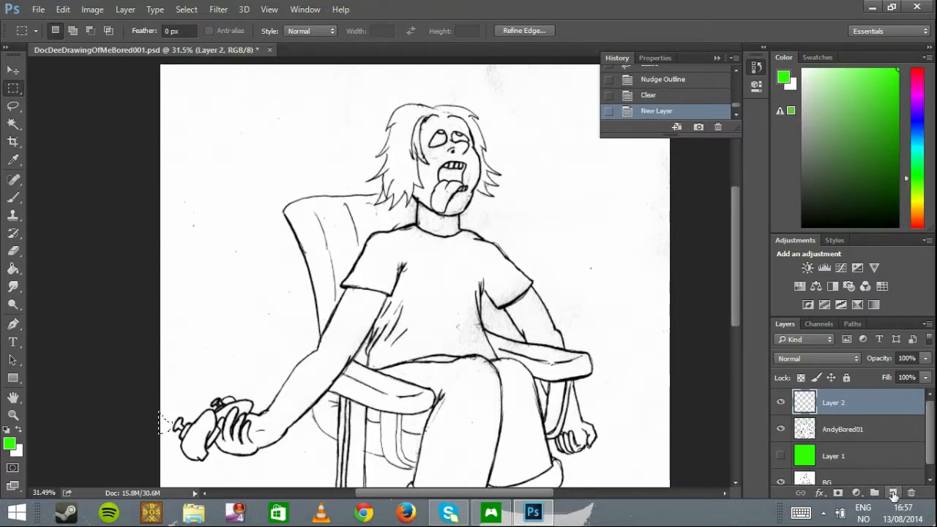
double_click(833, 403)
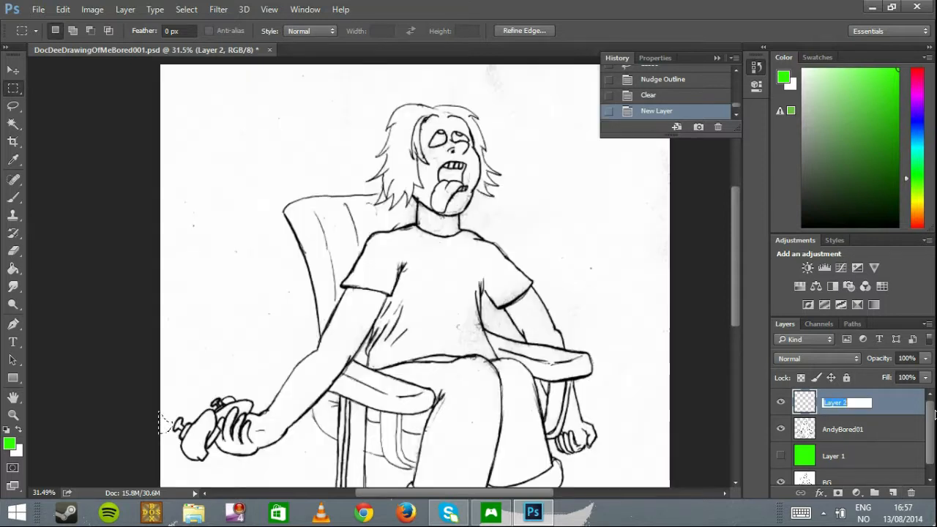
text(Hair and other brown st)
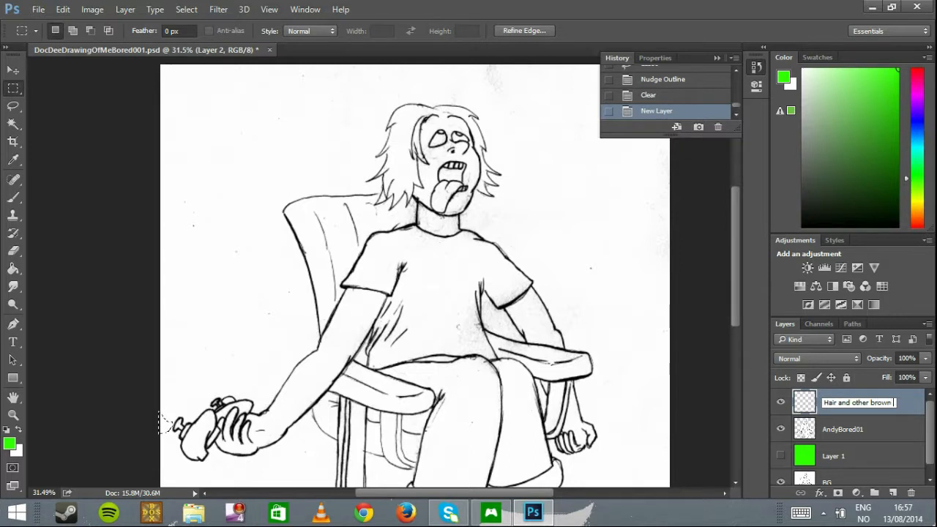
text(uff)
key(Return)
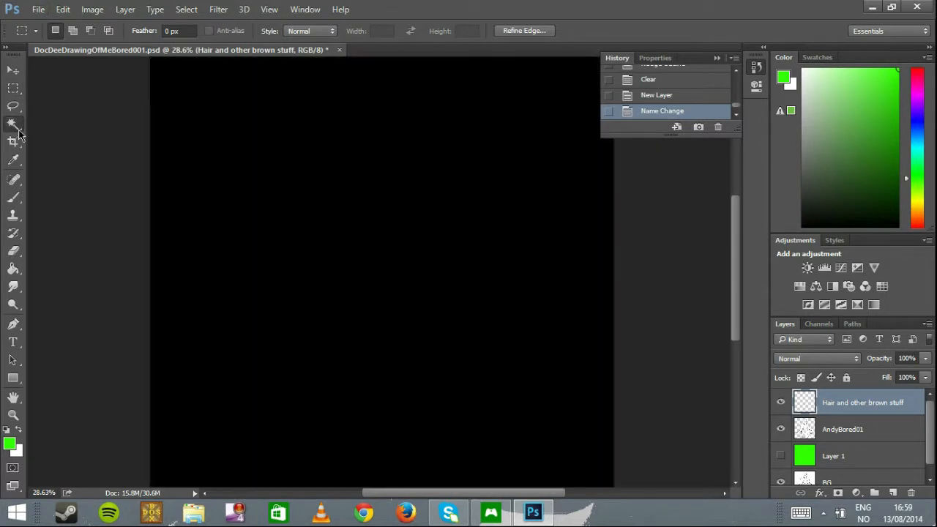
- Select the figure's hair on the AndyBored01 layer with the Quick Selection tool
click(15, 125)
click(50, 122)
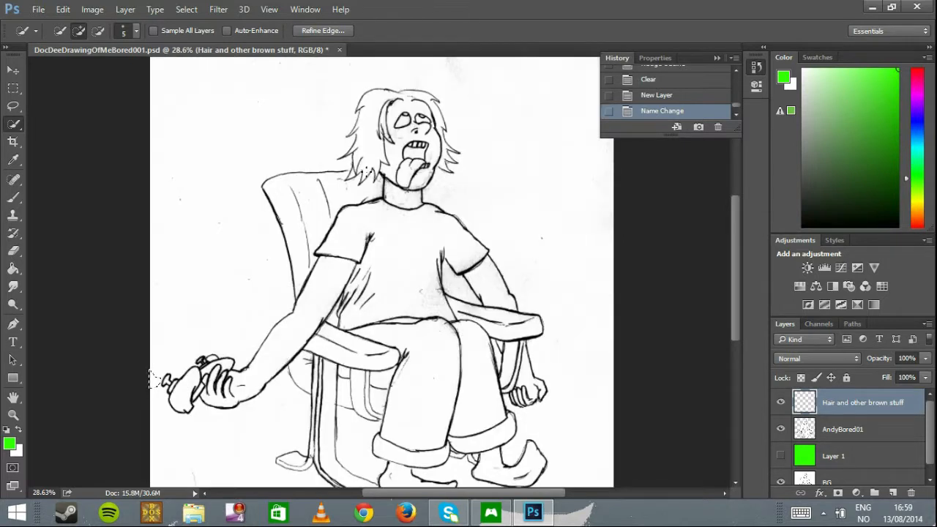
click(369, 148)
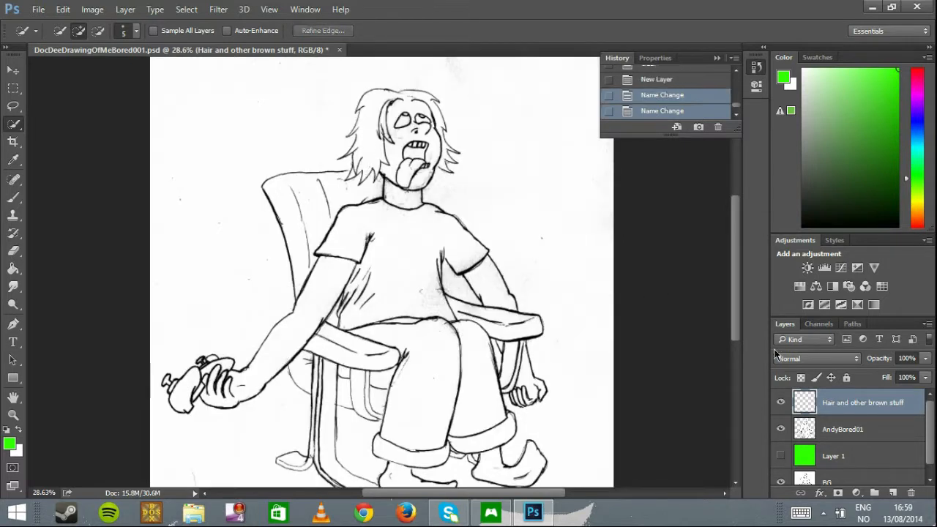
click(828, 432)
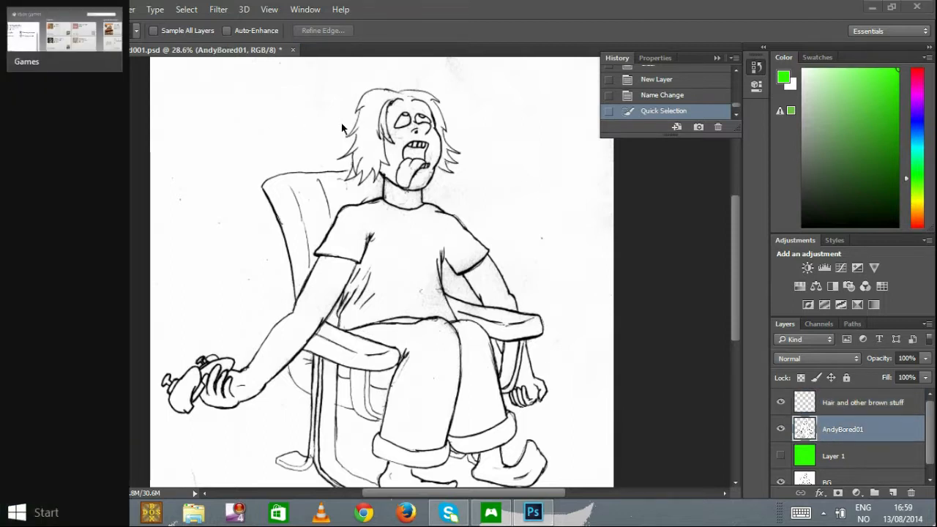
click(13, 87)
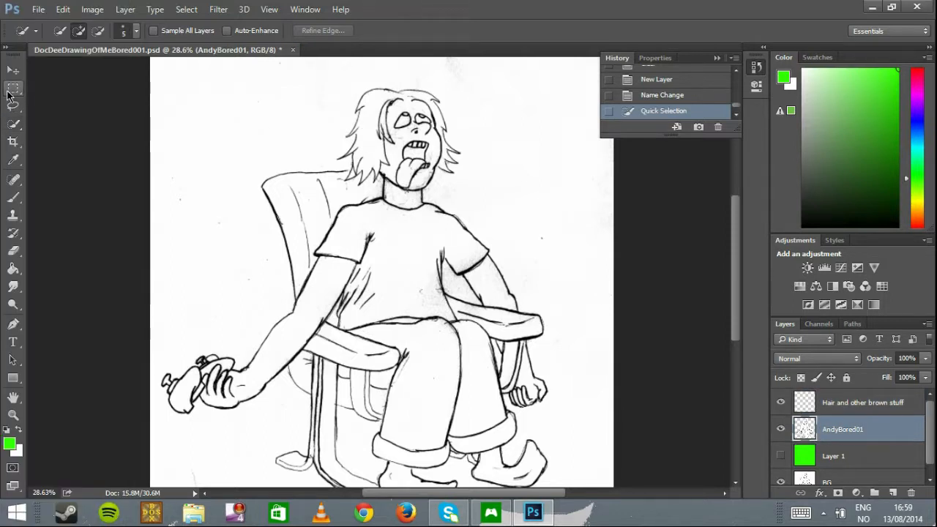
click(13, 123)
mouse_move(360, 158)
mouse_down()
mouse_move(370, 164)
mouse_move(364, 118)
mouse_move(381, 93)
mouse_move(385, 132)
mouse_up()
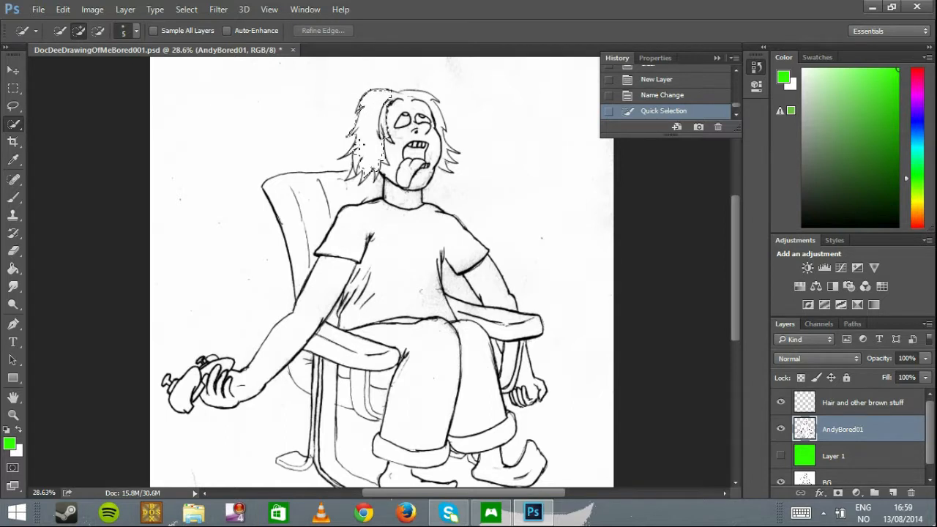
mouse_move(351, 176)
mouse_down()
mouse_move(439, 158)
mouse_move(435, 114)
mouse_move(399, 89)
mouse_up()
- Subtract the tongue and chin area from the hair selection with the Quick Selection tool
scroll(341, 176, up, 5)
scroll(401, 163, up, 2)
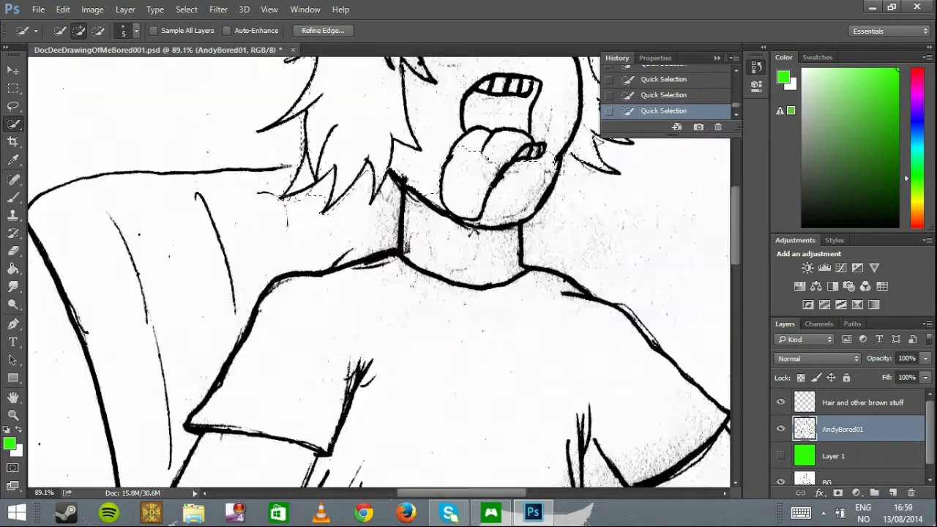
scroll(373, 168, up, 2)
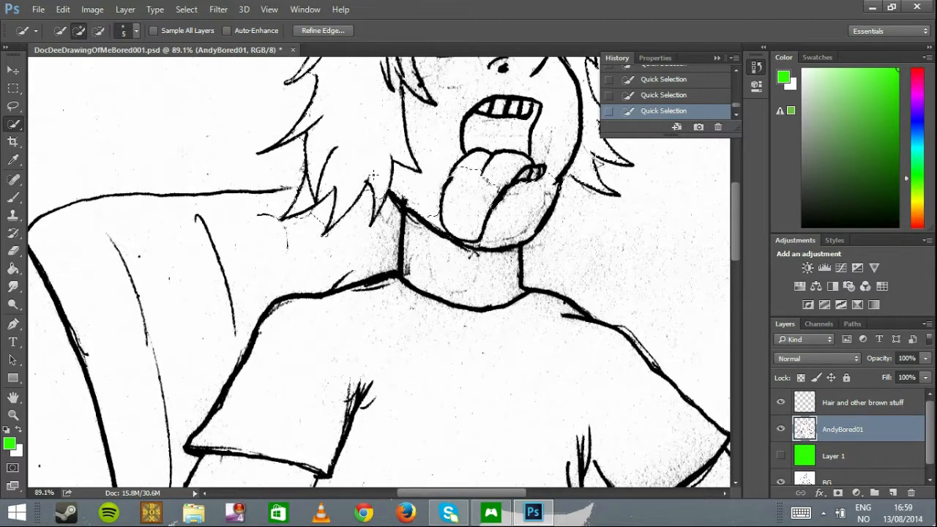
key(alt)
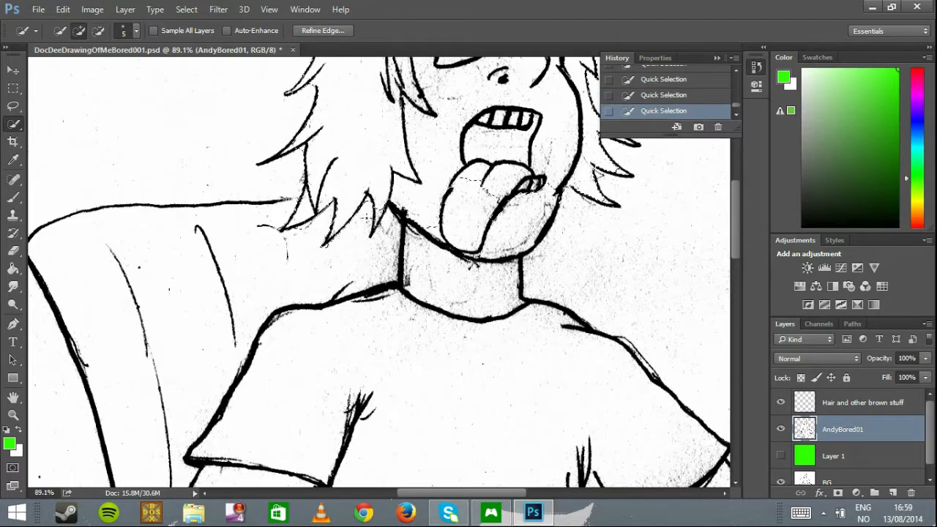
key(alt)
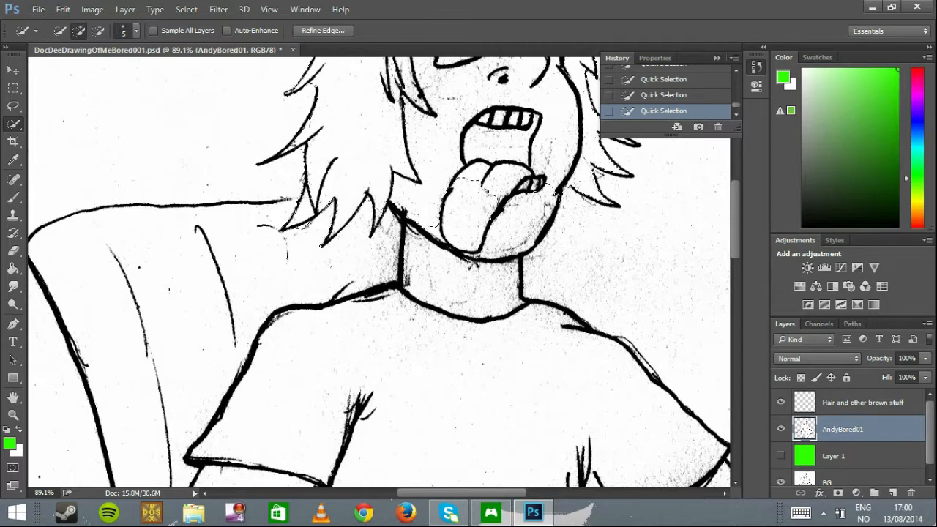
click(483, 186)
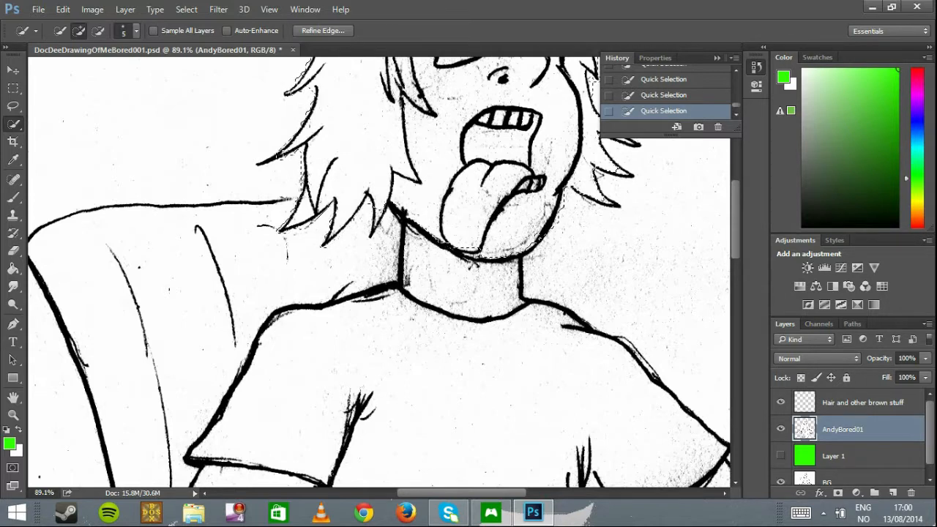
- Refine the hair selection around the pointed strands that overlap the chair back
click(290, 179)
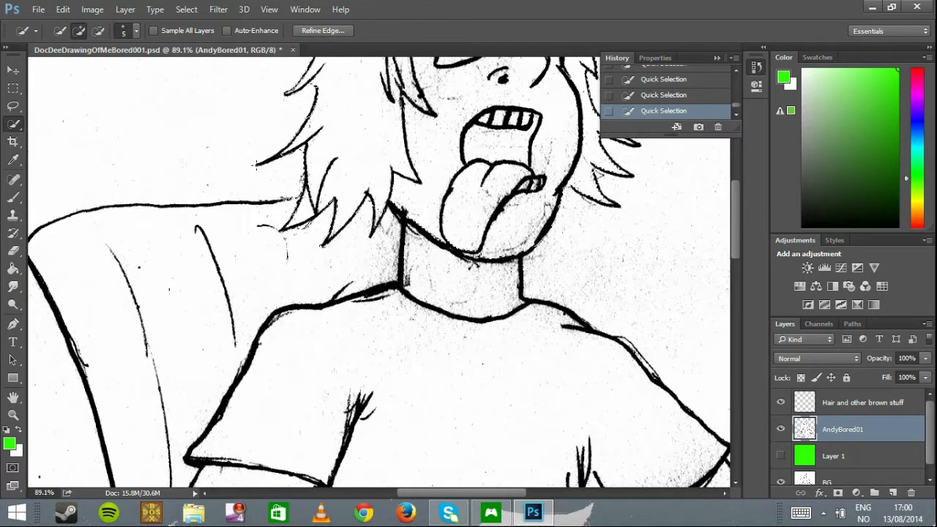
click(319, 163)
scroll(341, 152, up, 4)
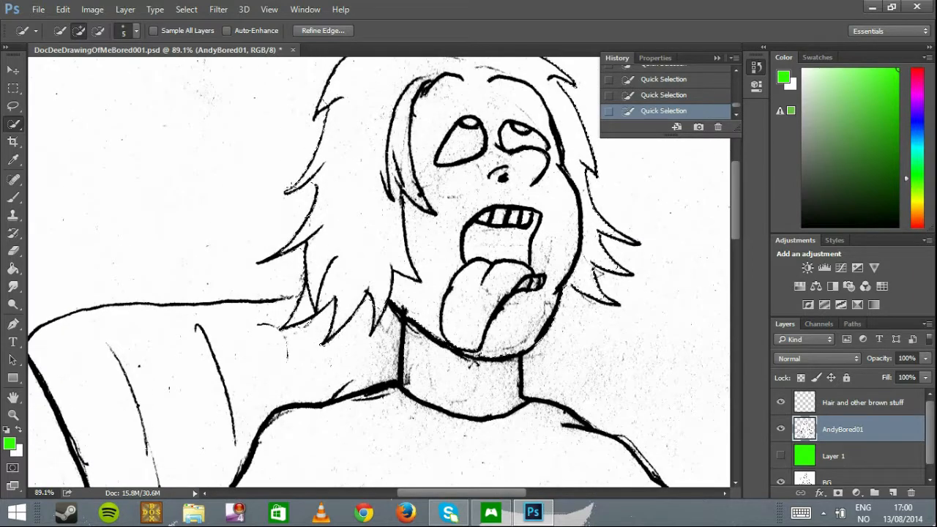
click(301, 294)
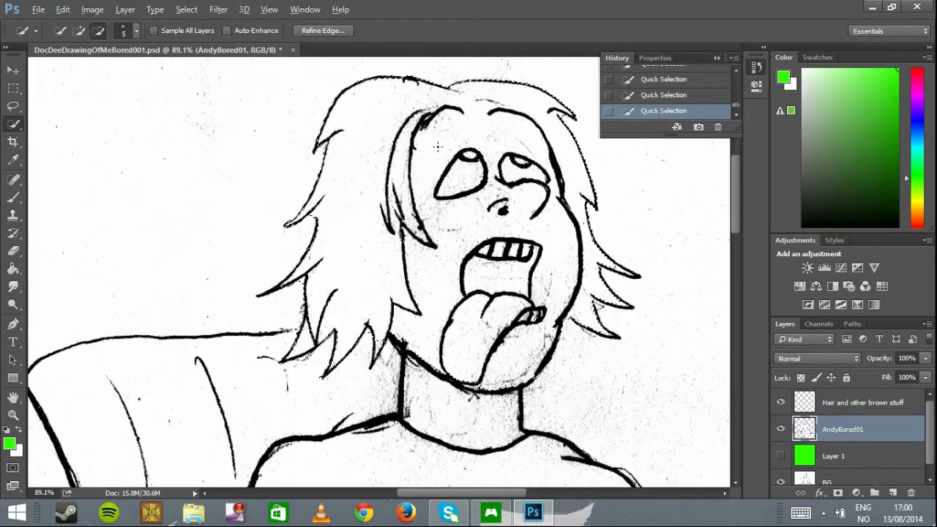
- Subtract the forehead and face from the hair selection and correct it around the hair tips beside the far cheek
drag(438, 147, 430, 203)
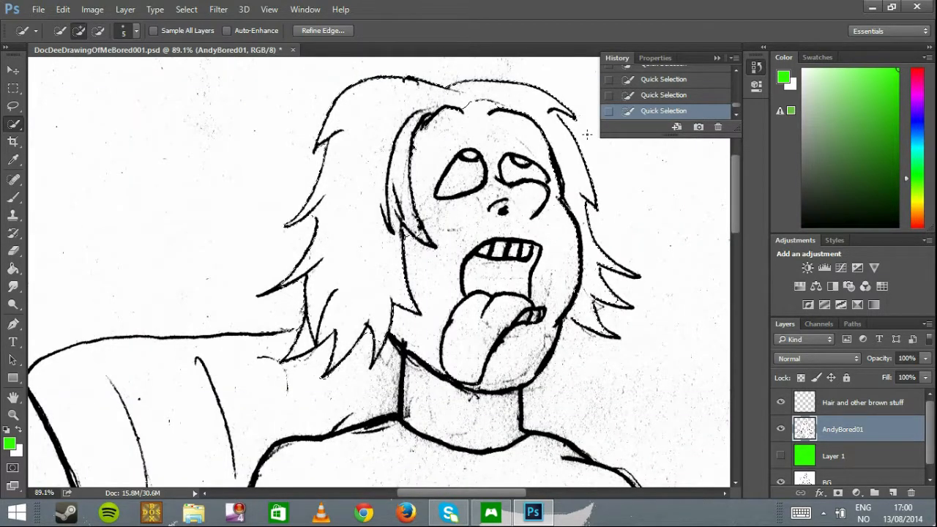
key(alt)
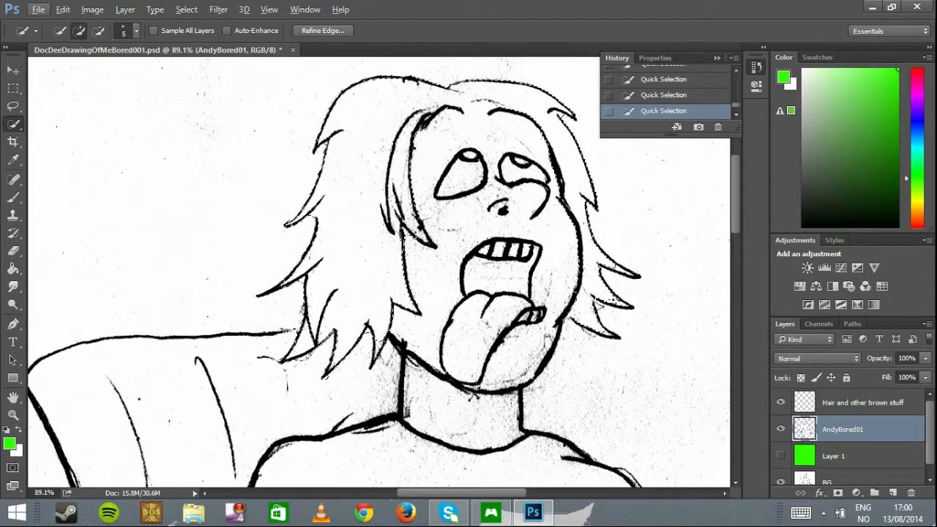
key(alt)
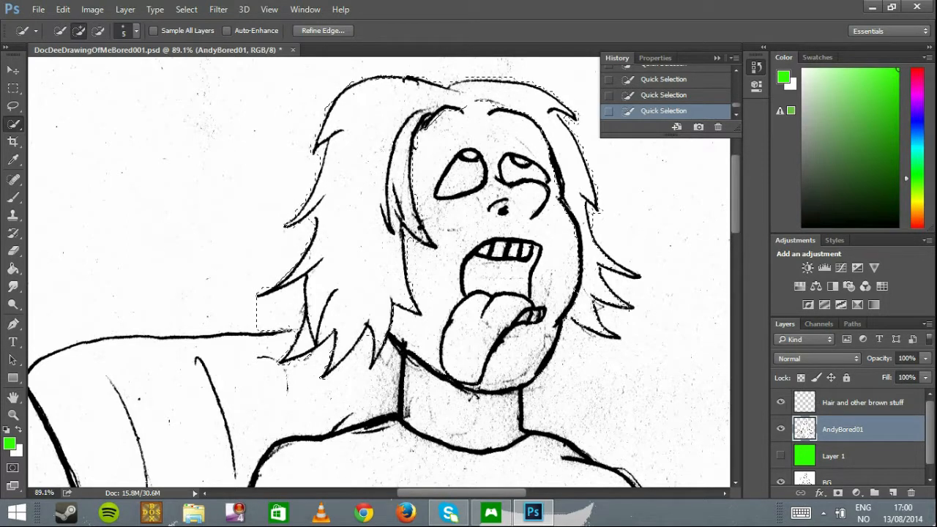
key(ctrl+d)
click(579, 313)
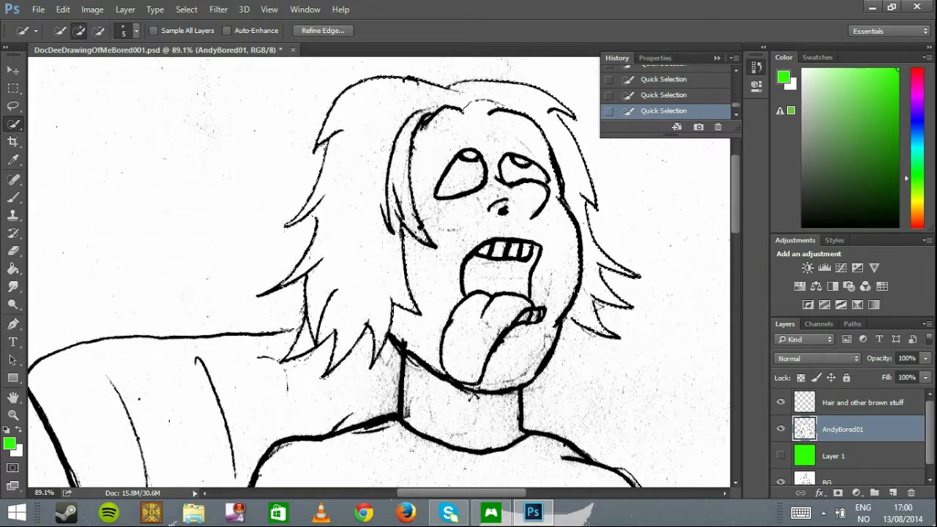
key(ctrl+h)
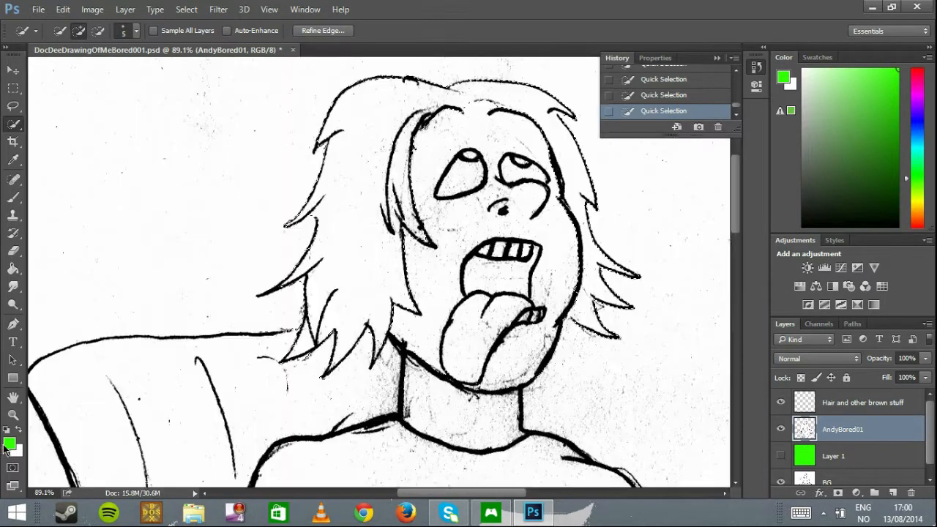
- Set the foreground colour to dark brown #783000 and switch to the Paint Bucket tool
click(9, 443)
drag(498, 282, 486, 277)
drag(454, 155, 481, 187)
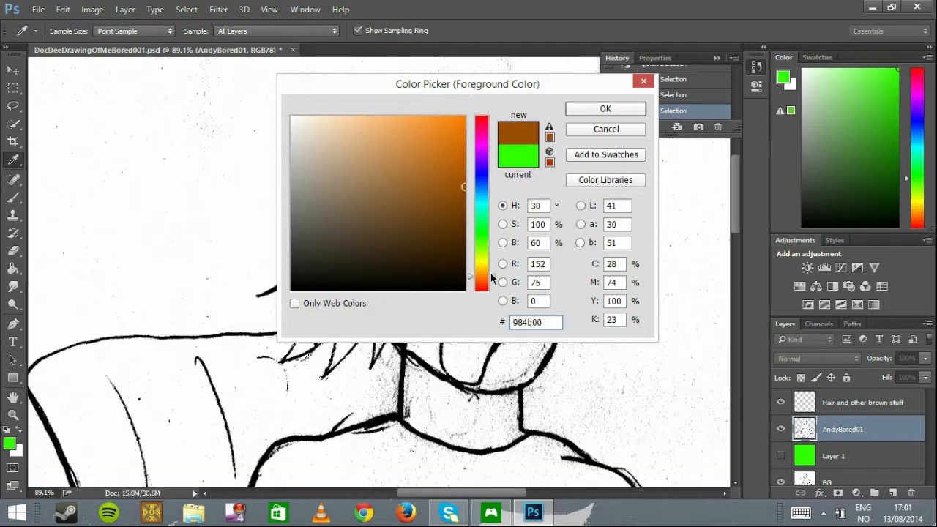
drag(492, 280, 493, 284)
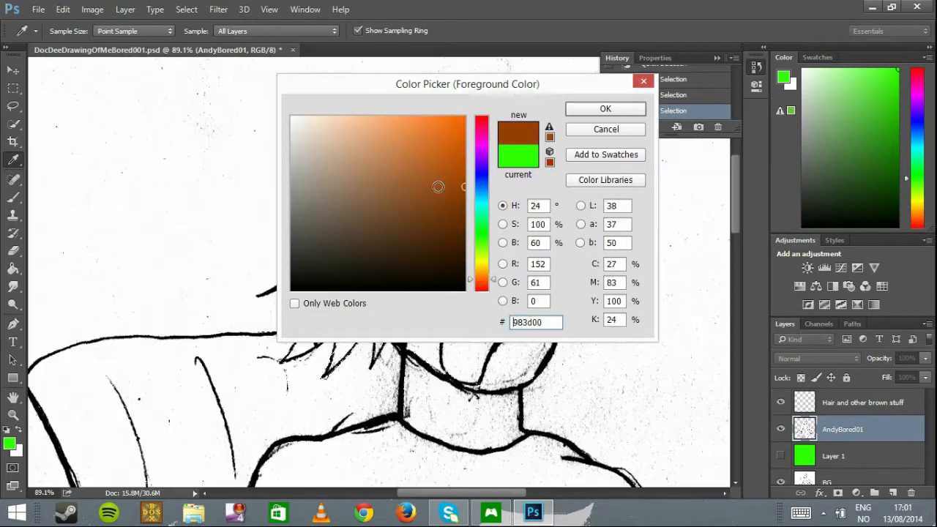
drag(464, 188, 498, 207)
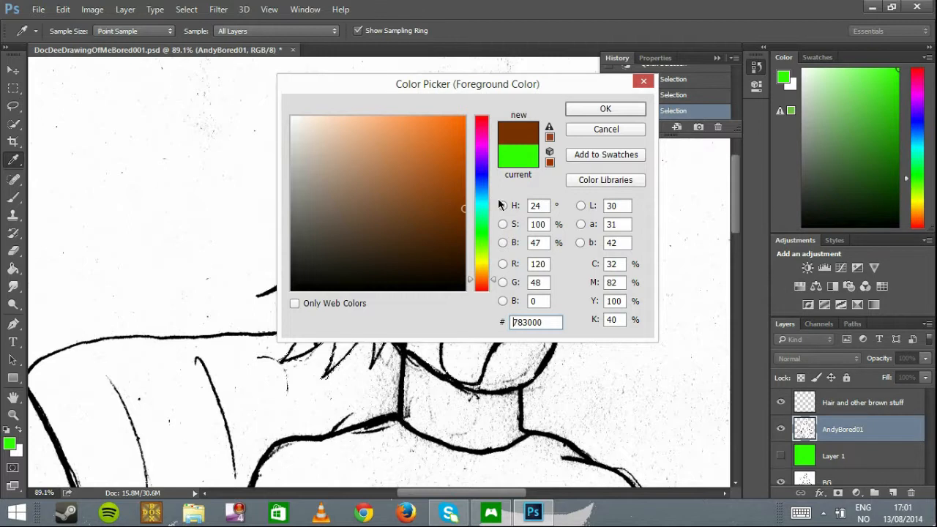
click(606, 108)
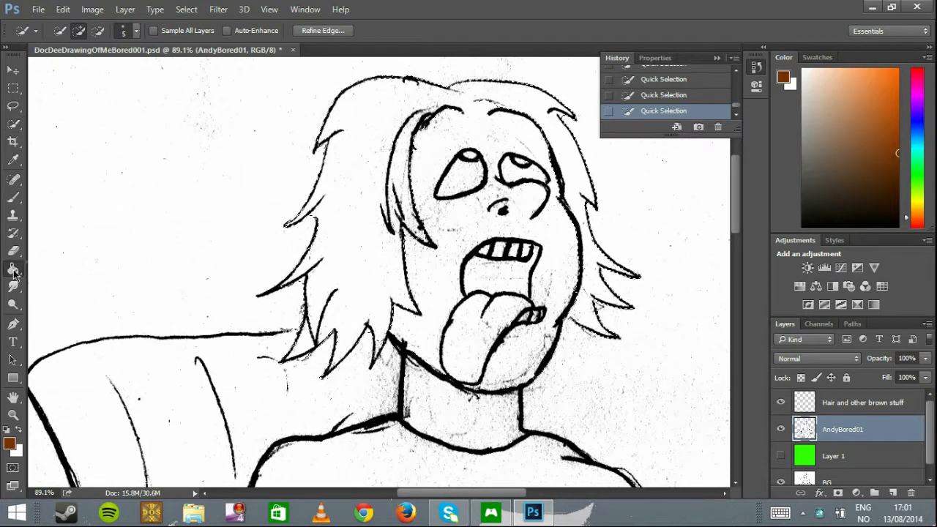
click(13, 271)
click(82, 278)
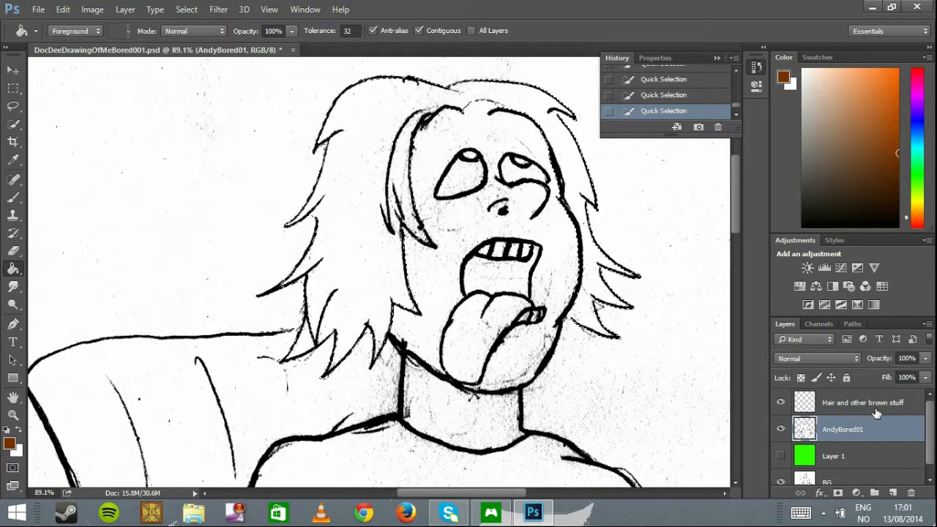
- Fill the hair selection with dark brown on the "Hair and other brown stuff" layer and clear the selection
click(876, 412)
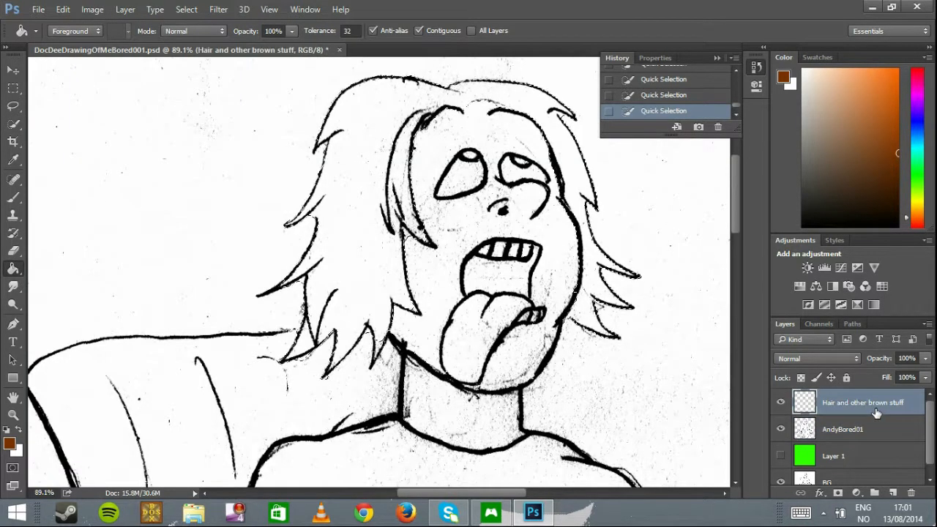
click(367, 164)
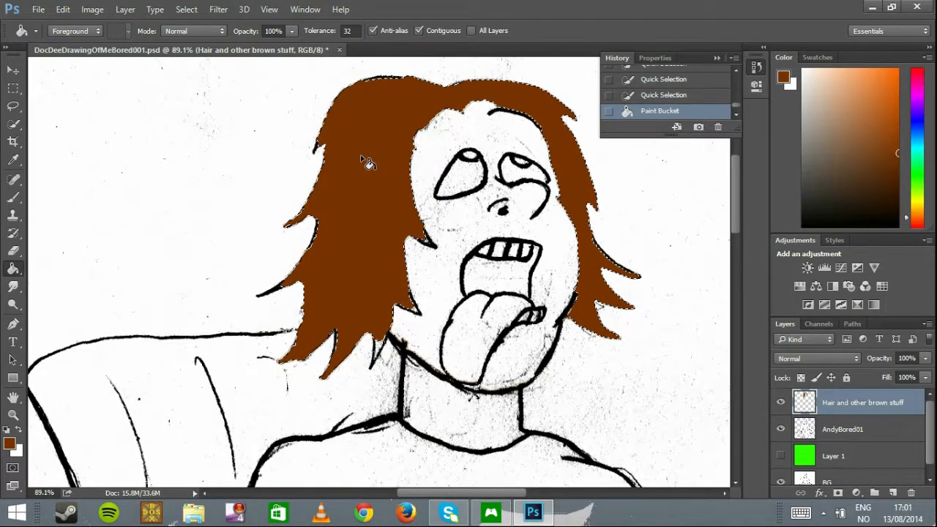
click(13, 87)
key(ctrl+d)
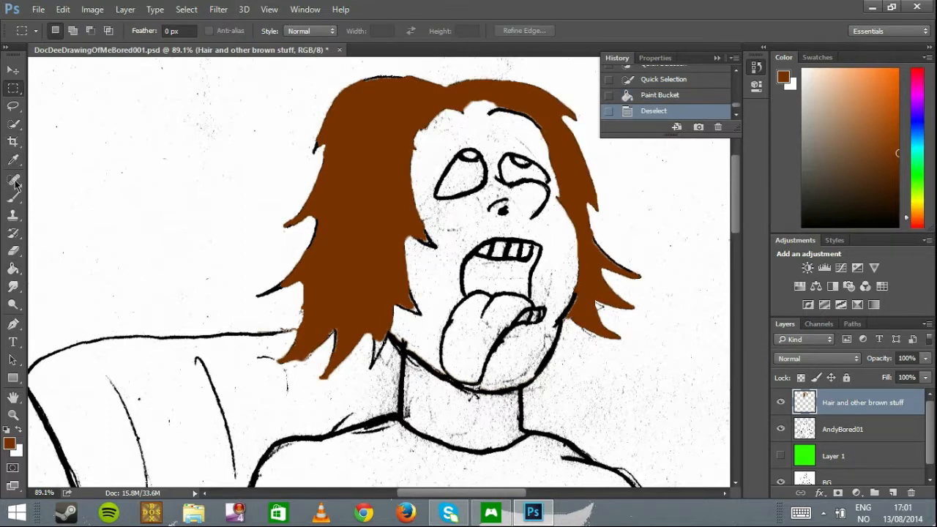
- Brush brown over the unfilled hair tips, the hairline across the forehead and the hair edge beside the far jaw
click(14, 200)
mouse_move(379, 330)
mouse_down()
mouse_move(375, 360)
mouse_move(387, 337)
mouse_move(371, 365)
mouse_move(417, 310)
mouse_move(410, 292)
mouse_up()
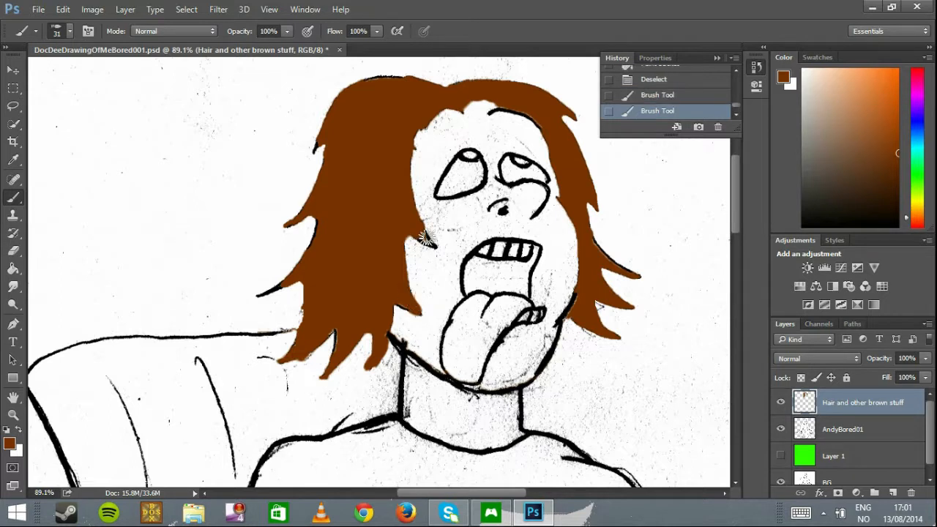
drag(425, 235, 434, 246)
drag(287, 282, 261, 295)
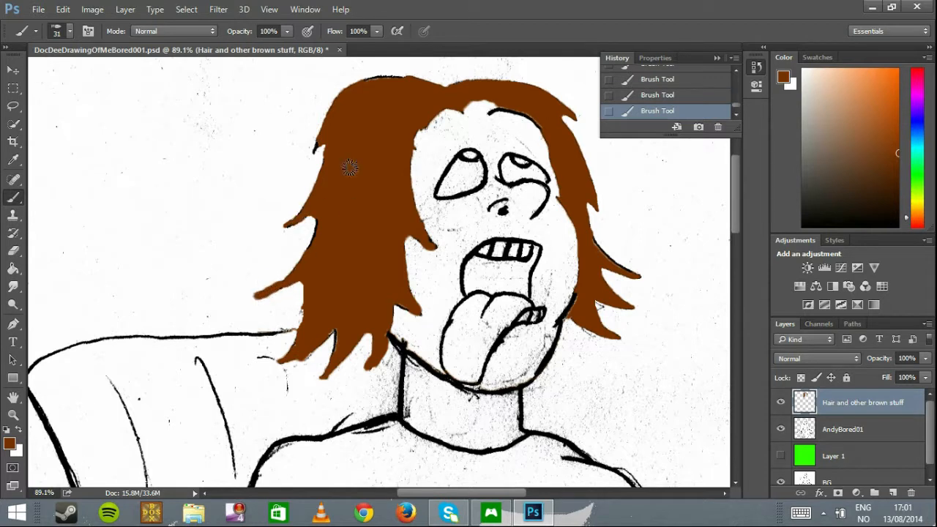
drag(318, 141, 314, 149)
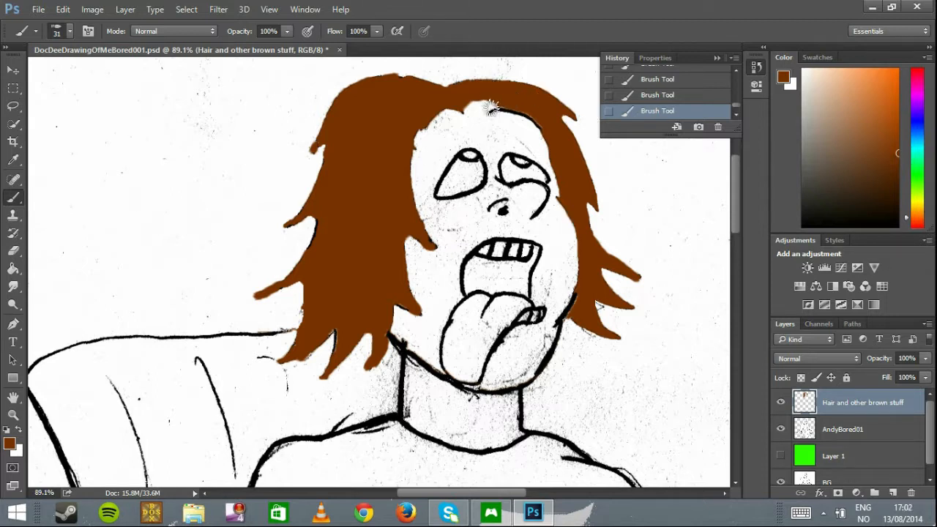
mouse_move(463, 107)
mouse_down()
mouse_move(499, 108)
mouse_move(480, 111)
mouse_move(494, 103)
mouse_move(539, 123)
mouse_up()
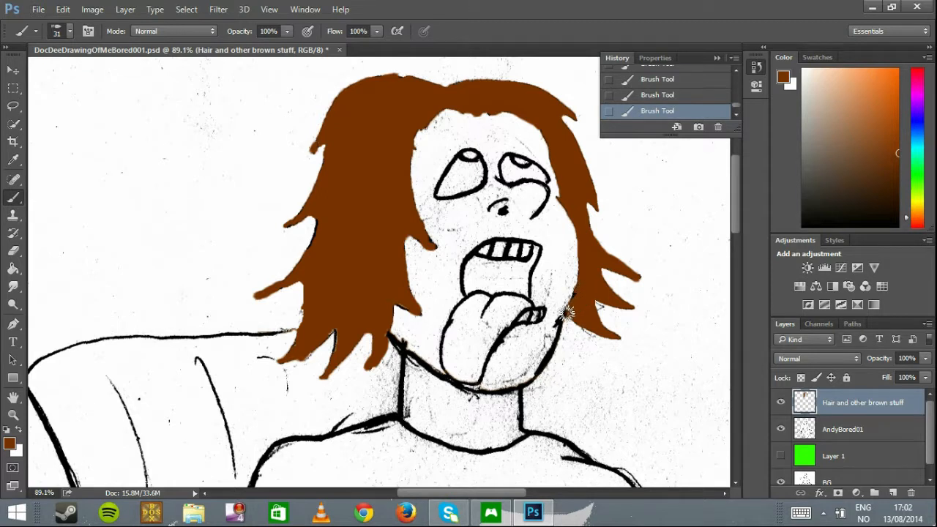
mouse_move(557, 321)
mouse_down()
mouse_move(580, 279)
mouse_move(565, 303)
mouse_up()
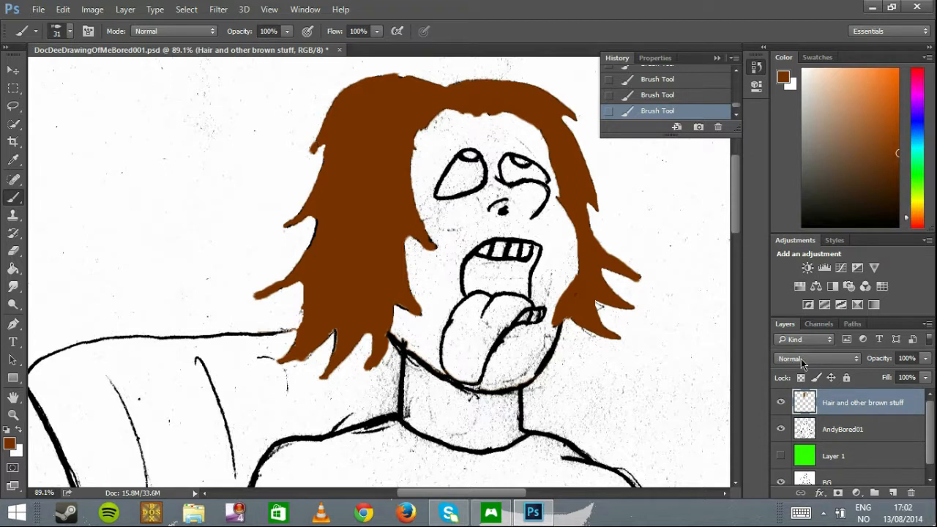
- Try the Dissolve blend mode on the hair layer, then return it to Normal
click(790, 360)
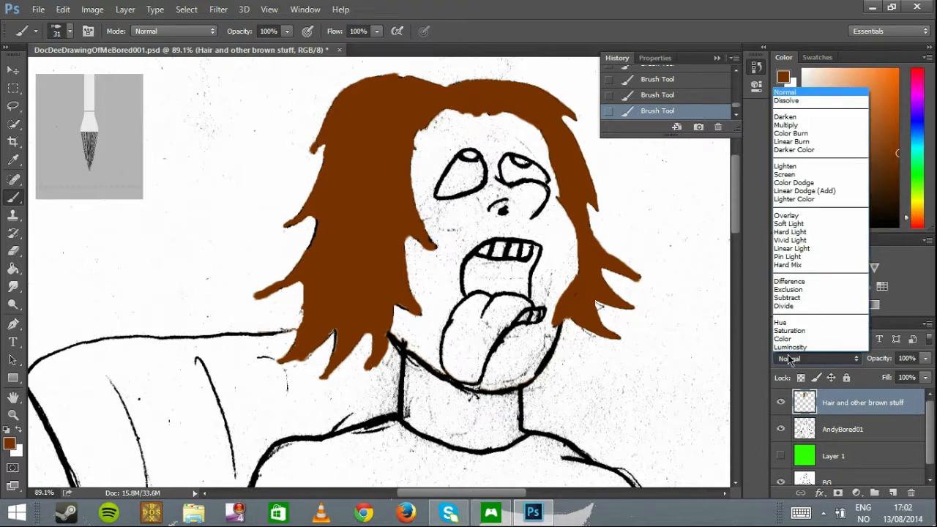
click(833, 410)
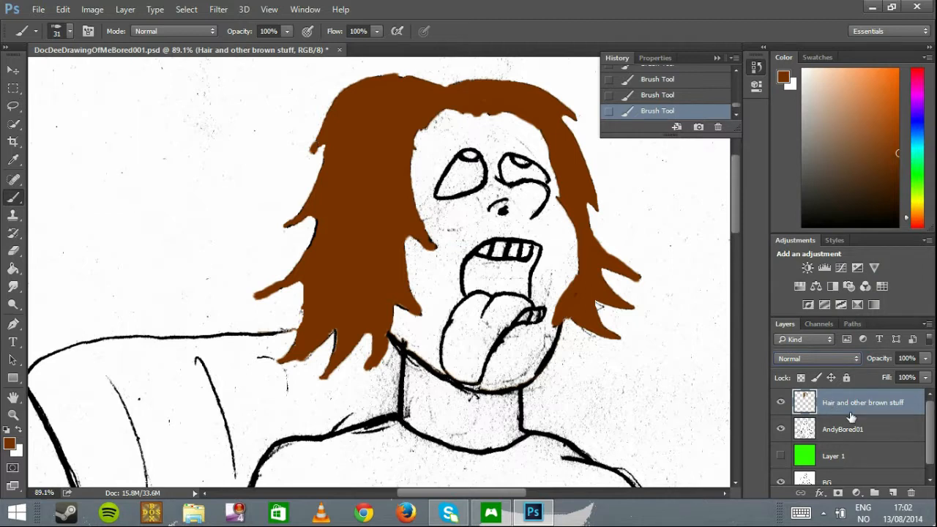
scroll(826, 413, down, 1)
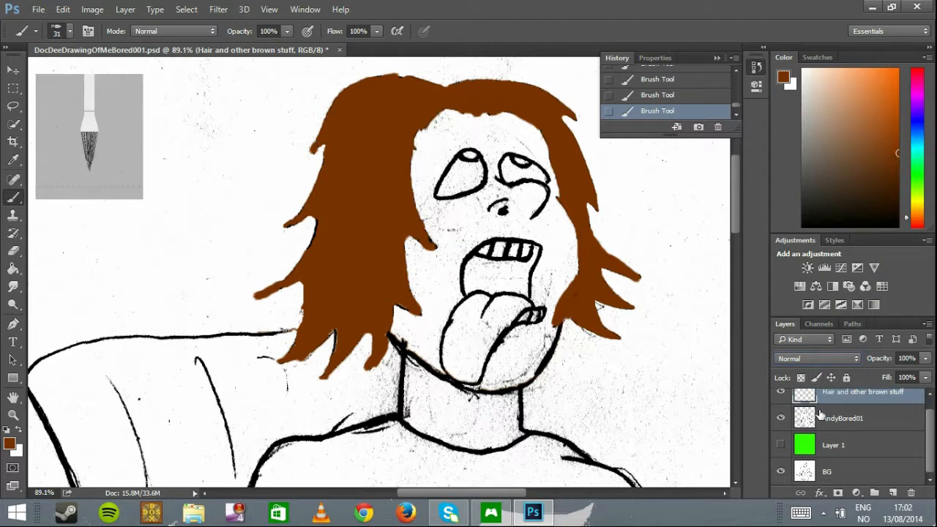
scroll(809, 439, up, 1)
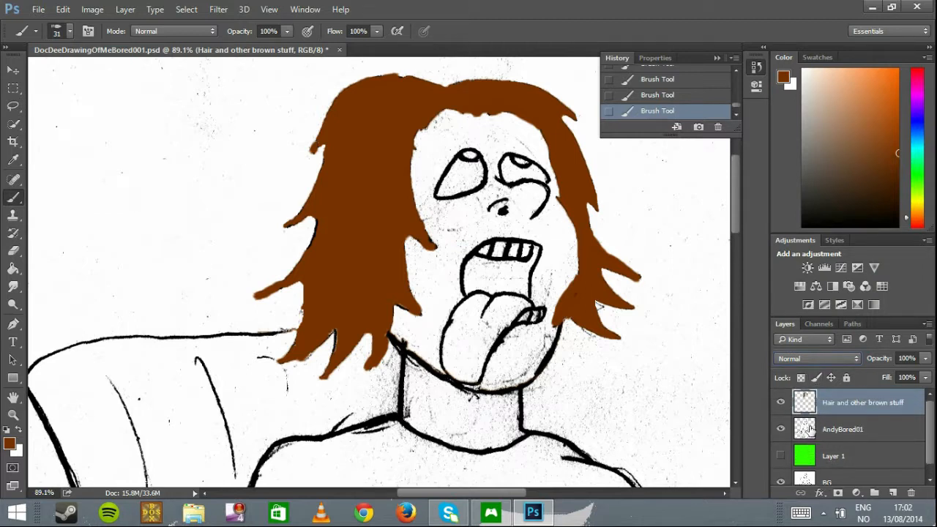
click(802, 359)
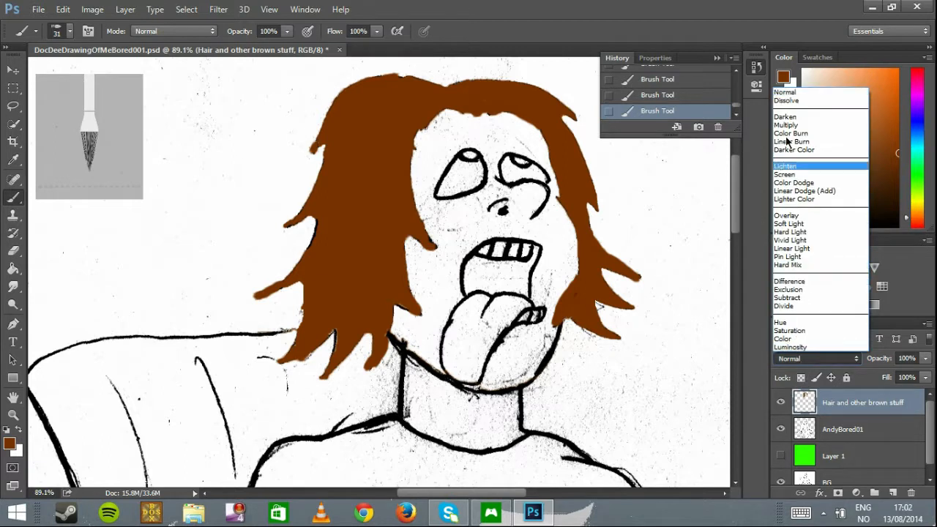
click(802, 100)
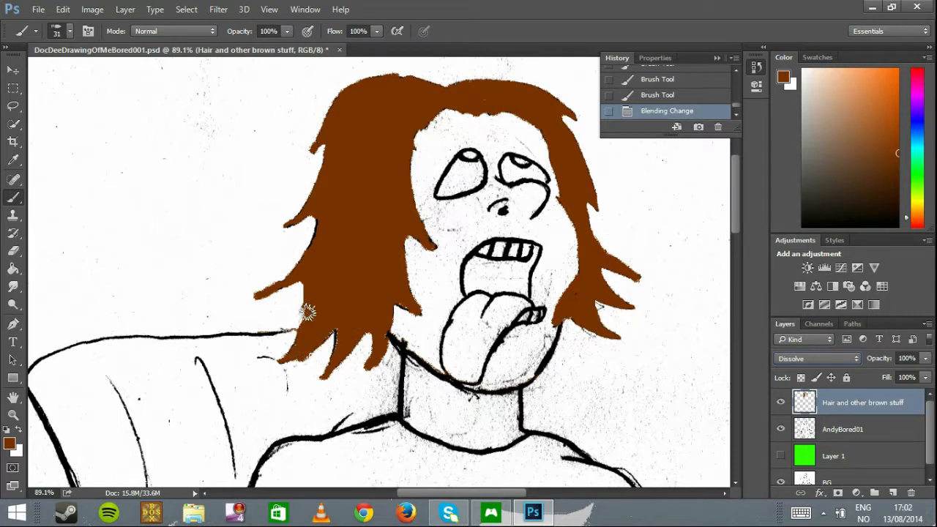
key(shift+alt+n)
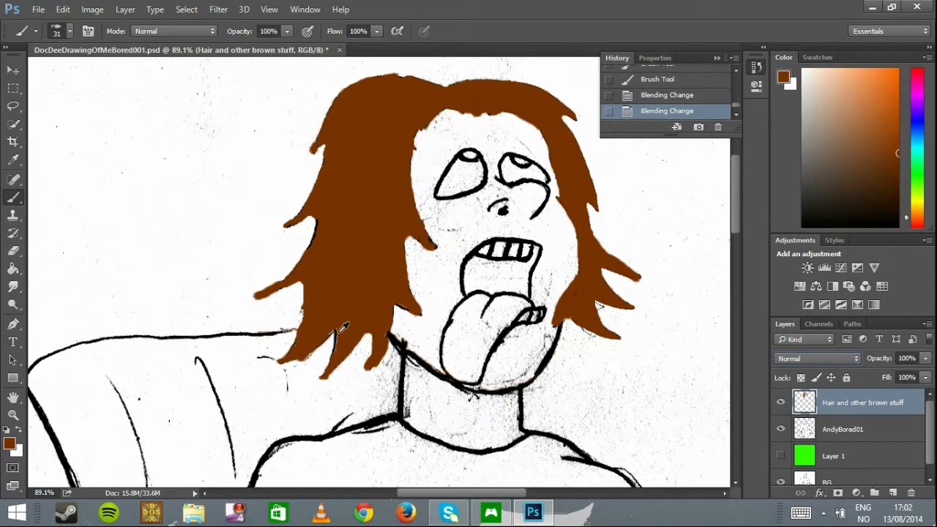
- Try the Dissolve blend mode on the hair layer again while viewing the lower strands close up
click(13, 88)
scroll(343, 338, up, 3)
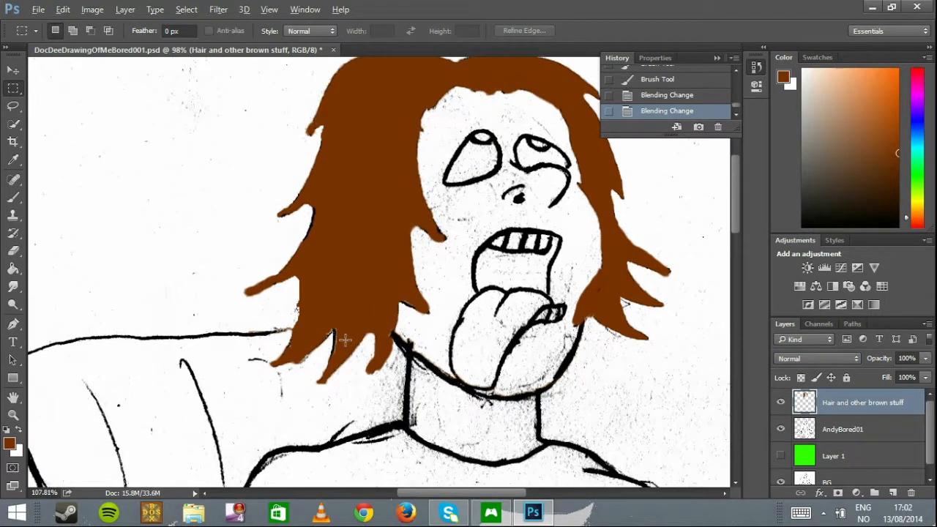
scroll(343, 337, up, 6)
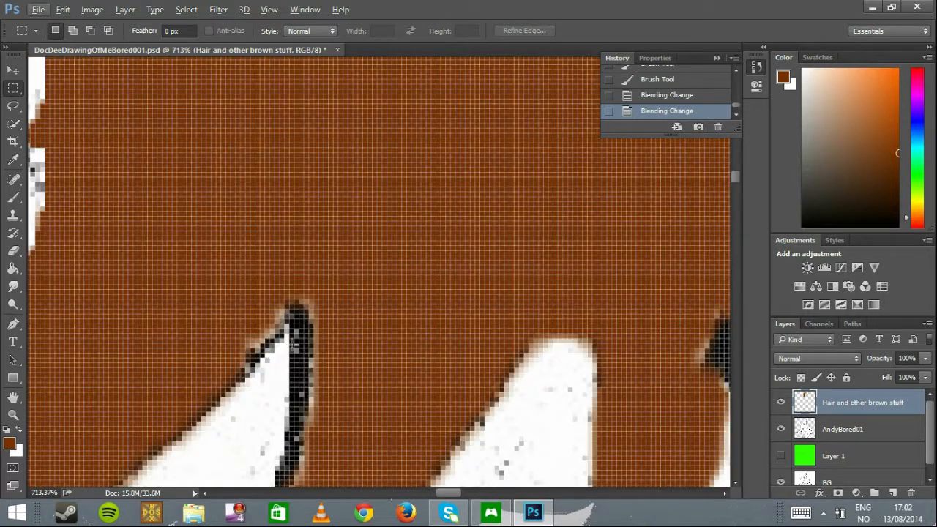
scroll(297, 348, down, 3)
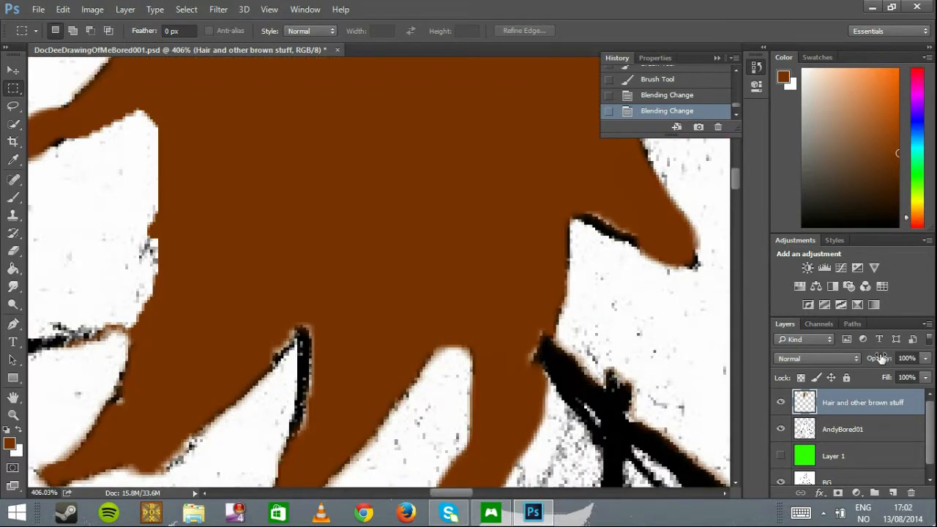
click(812, 356)
click(792, 102)
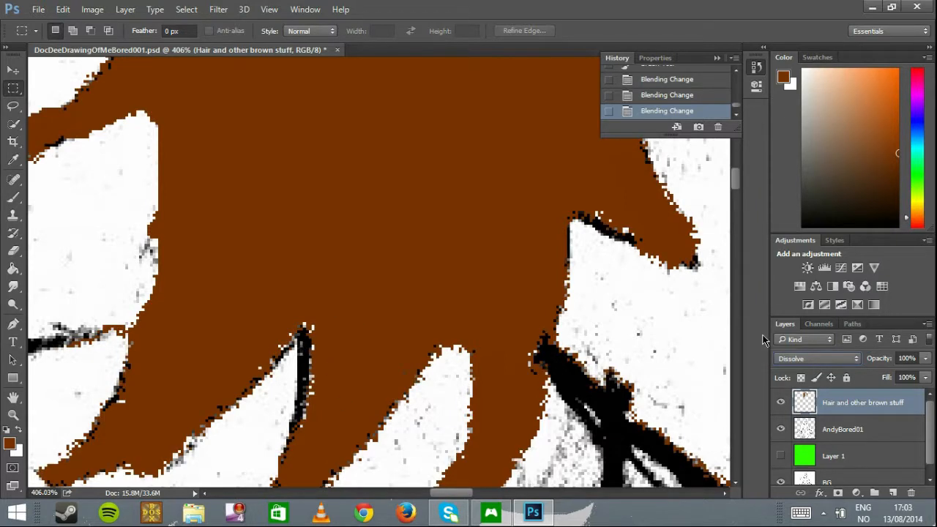
- Cycle the hair layer through the blend modes, including Multiply, Linear Light and Divide, ending on Luminosity
click(805, 359)
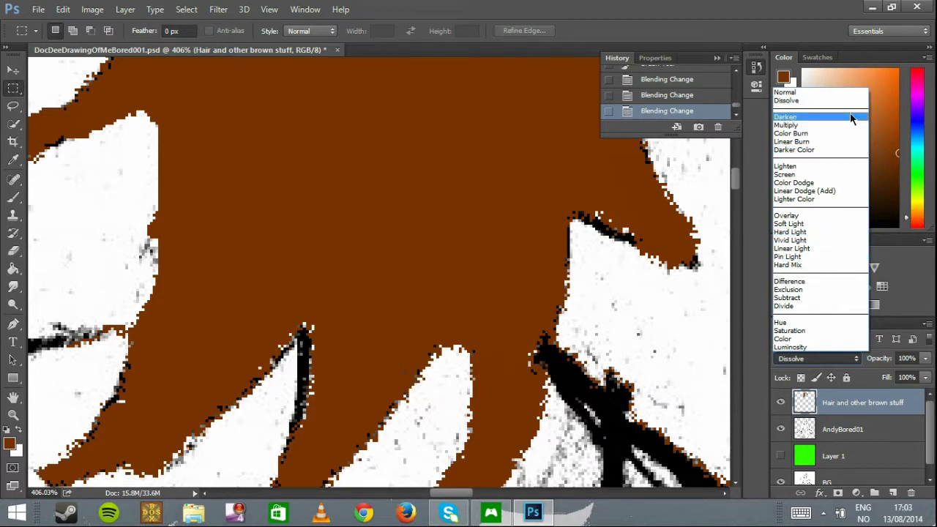
click(845, 117)
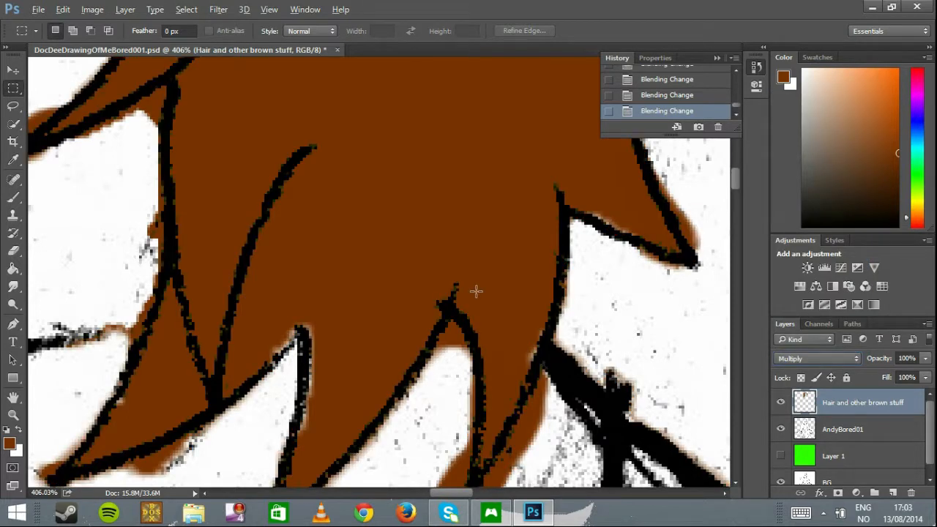
key(shift+plus)
key(shift+plus)
key(shift+minus)
key(shift+minus)
key(shift+plus)
key(shift+plus)
key(shift+plus)
key(shift+plus)
key(shift+plus)
key(shift+plus)
key(shift+plus)
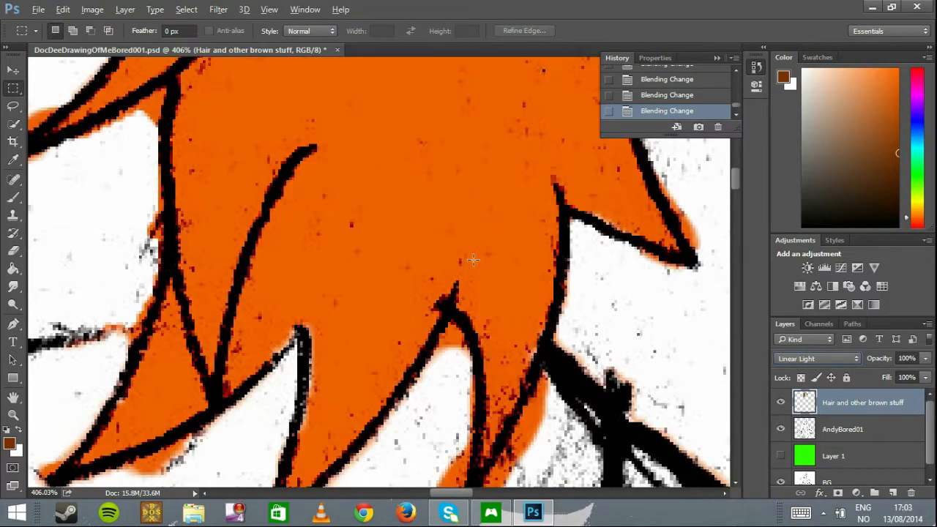
key(shift+plus)
key(shift+plus)
key(shift+plus)
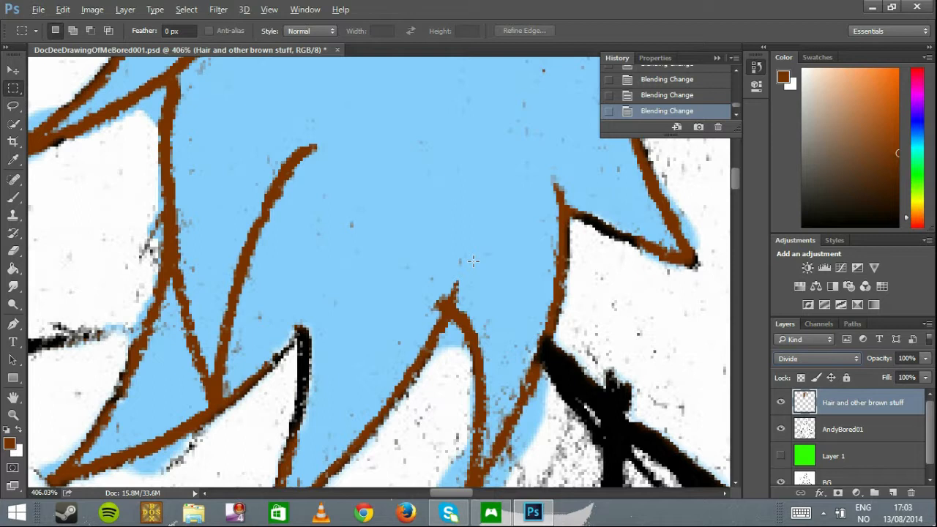
key(shift+plus)
key(shift+plus)
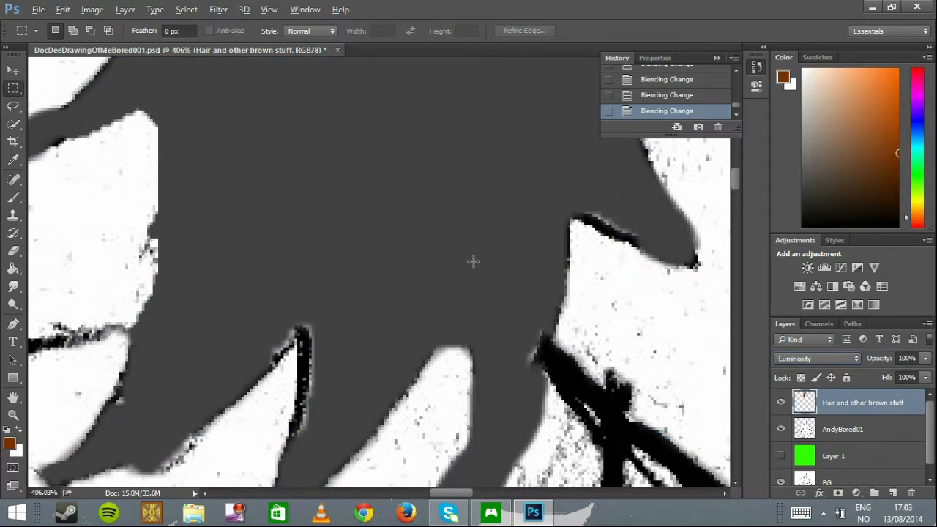
- Set the hair layer's blend mode to Multiply and check the line art across the whole head
click(791, 361)
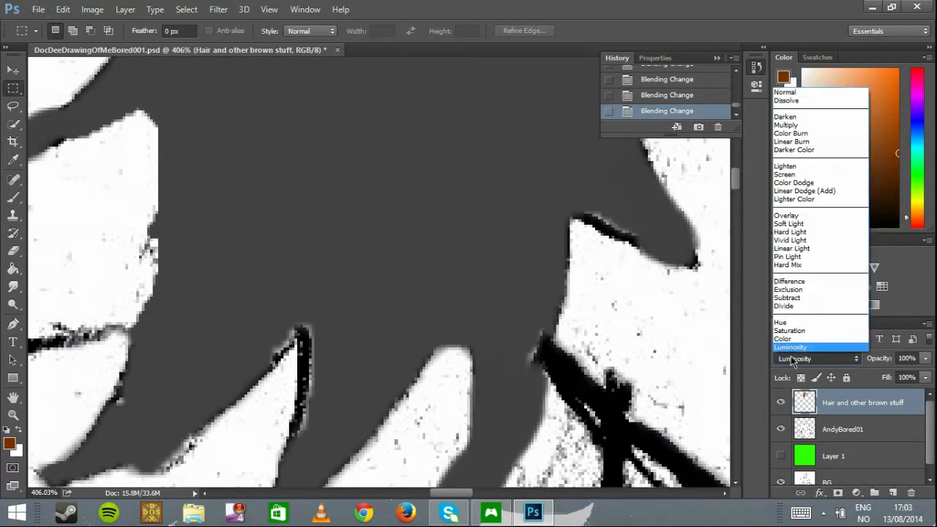
click(817, 127)
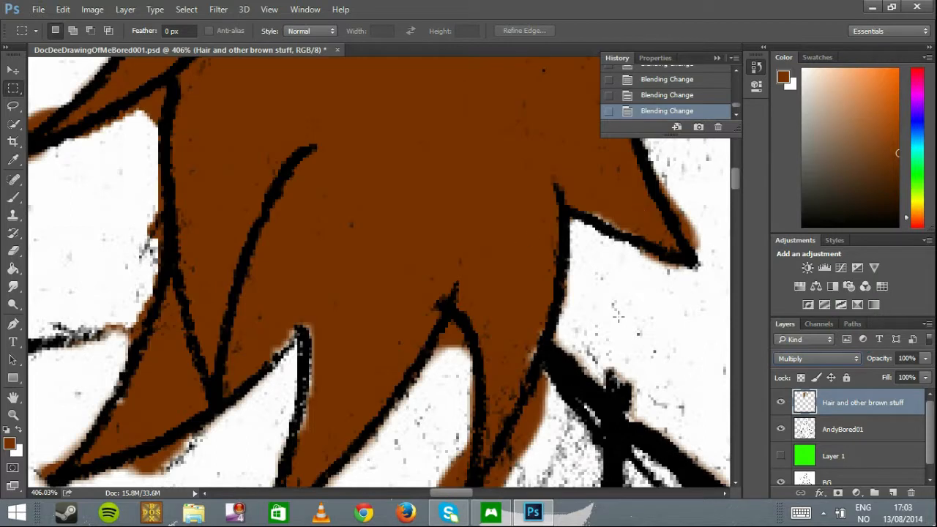
scroll(615, 305, down, 10)
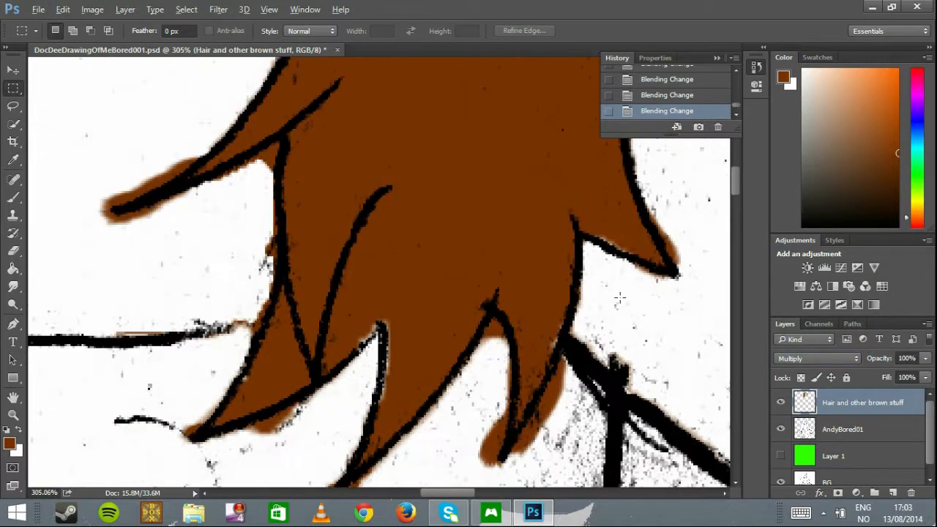
scroll(628, 293, down, 2)
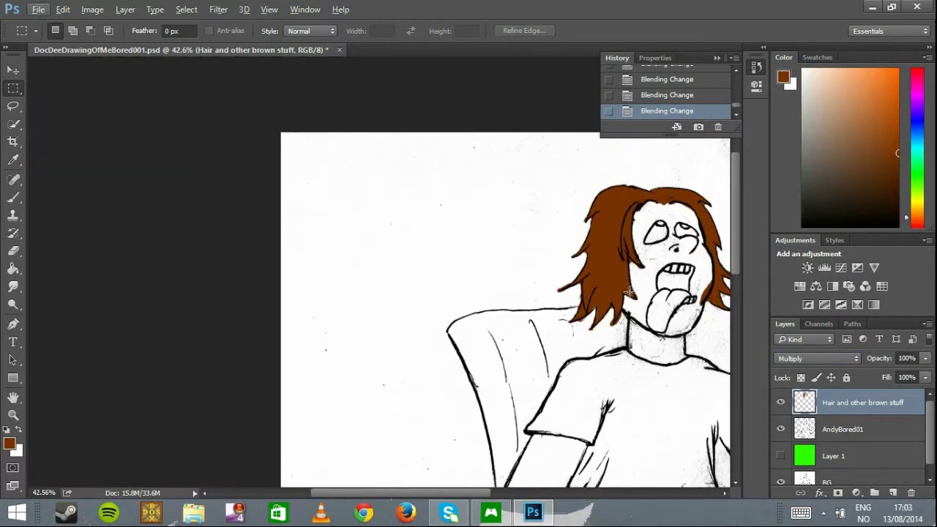
drag(645, 299, 497, 271)
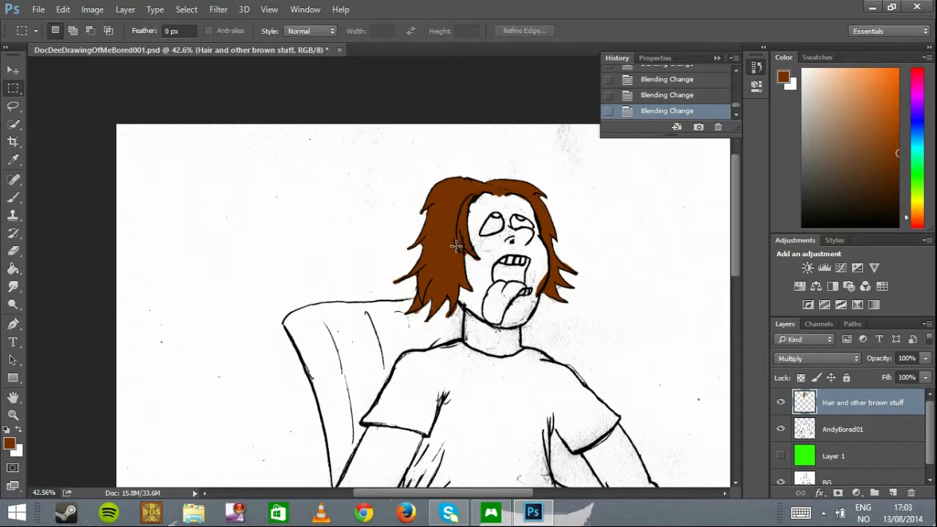
scroll(456, 246, up, 3)
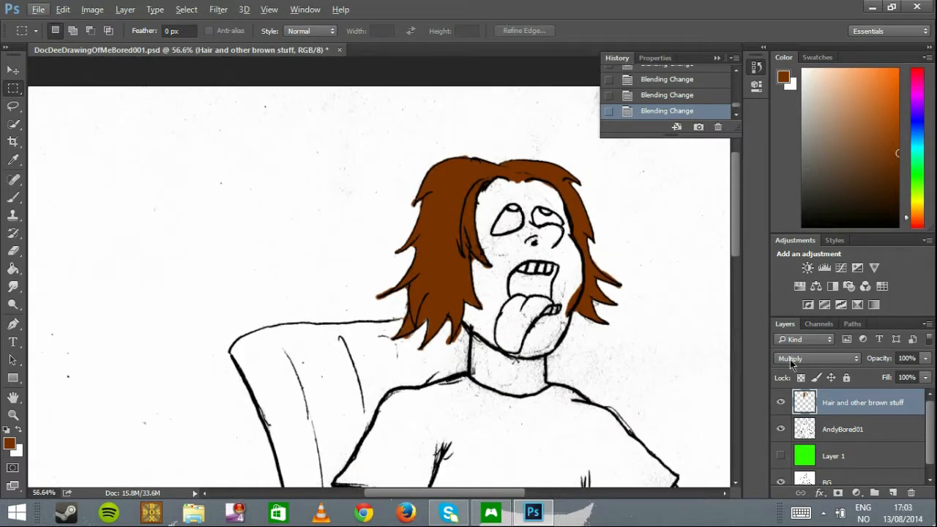
- Switch the hair layer to Normal for comparison and set it back to Multiply
click(791, 364)
click(812, 91)
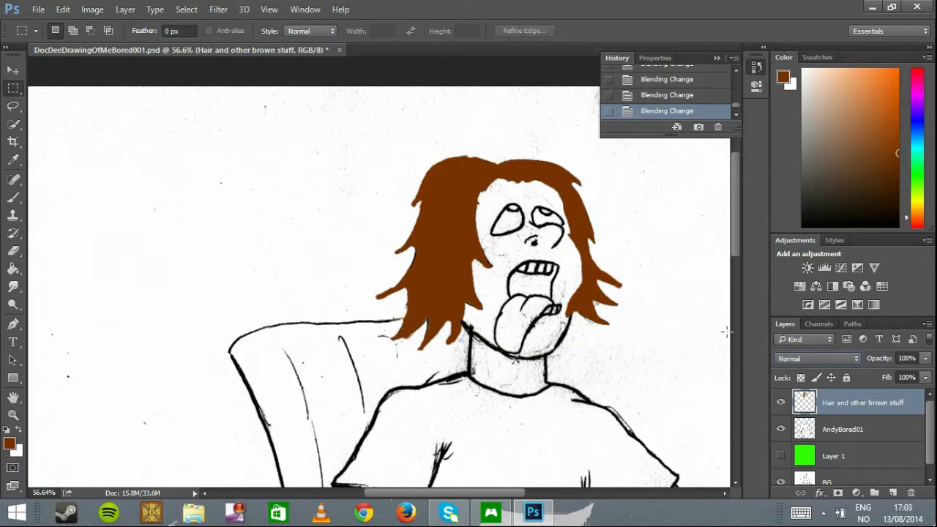
click(814, 358)
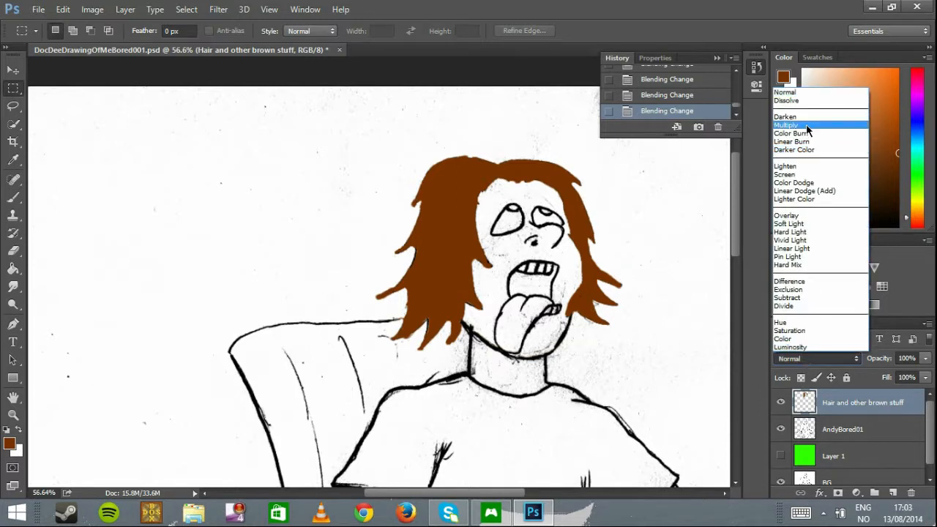
click(805, 126)
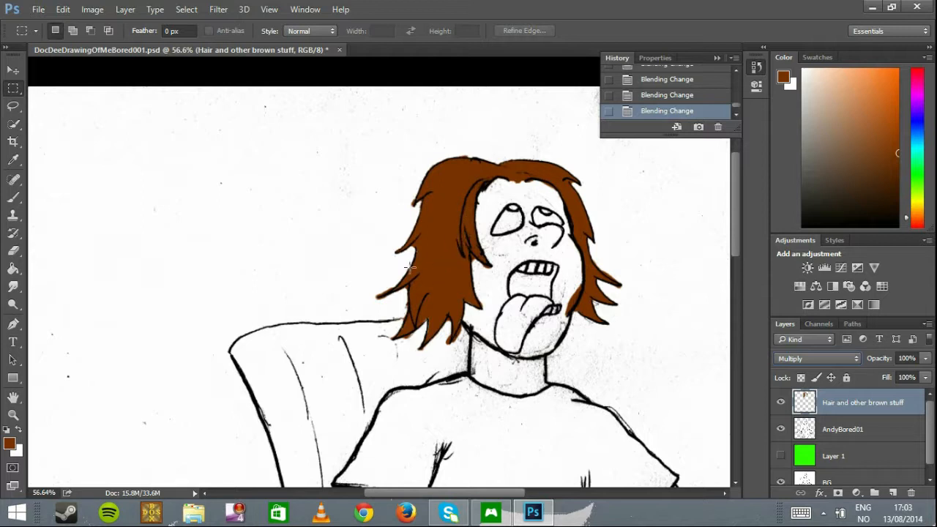
- Set up the Smudge tool with a 17 px brush at 25% hardness while viewing the hair close up
click(13, 287)
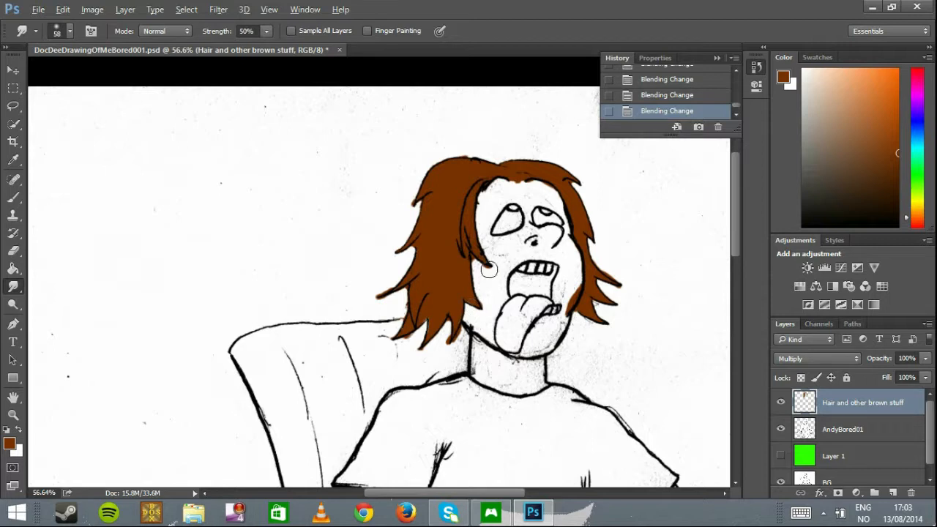
scroll(489, 271, up, 8)
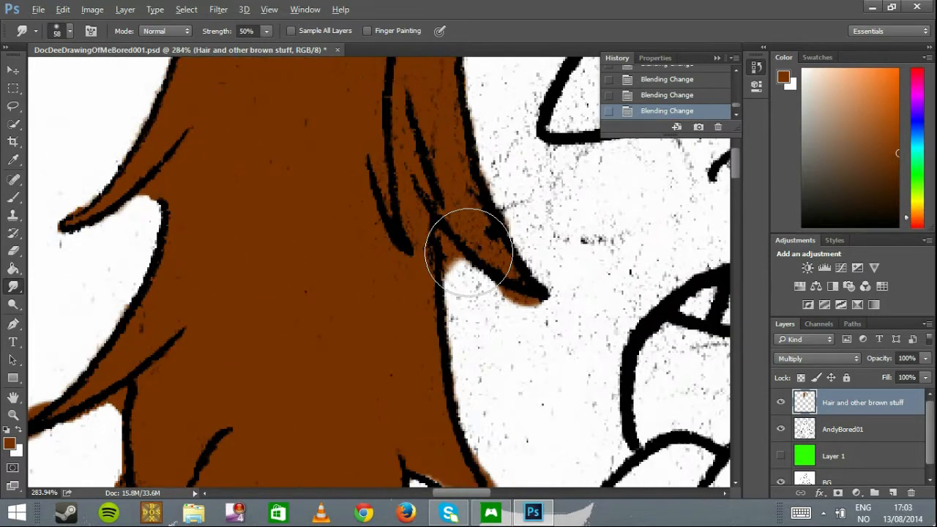
click(70, 32)
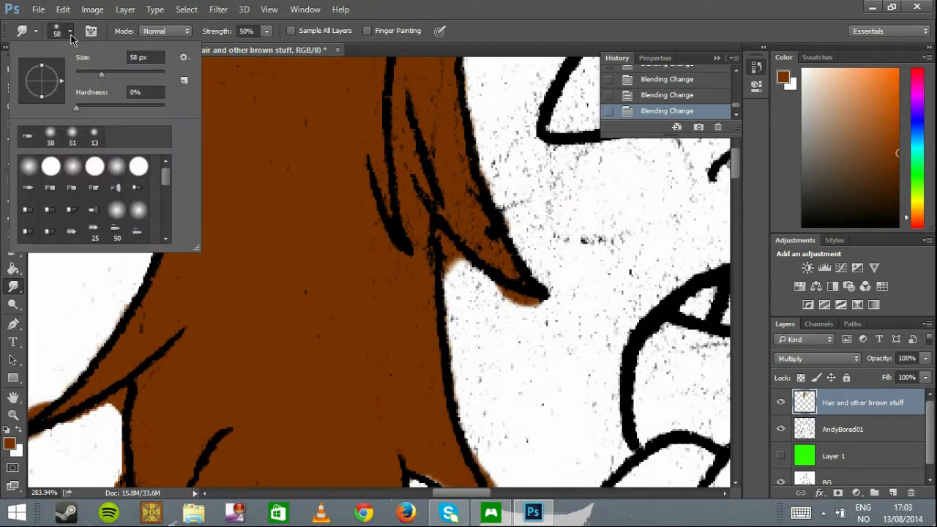
click(96, 75)
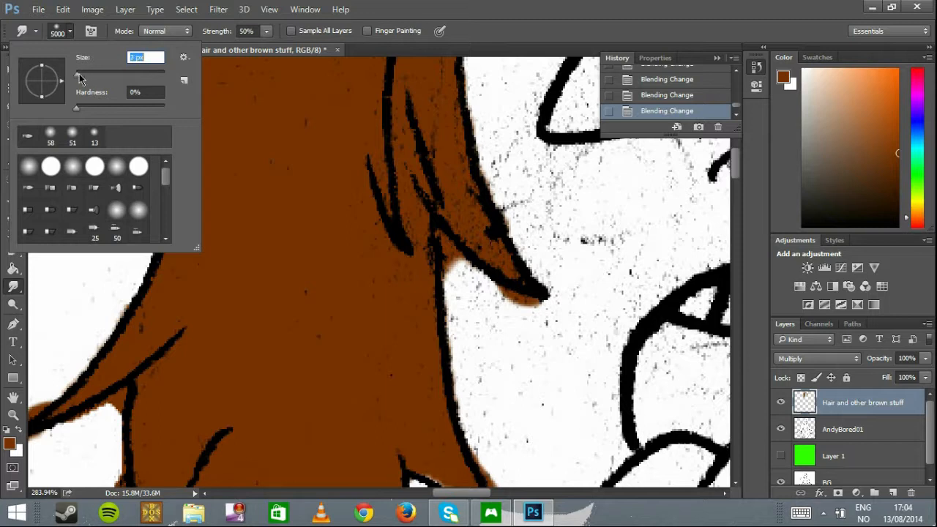
drag(80, 75, 83, 75)
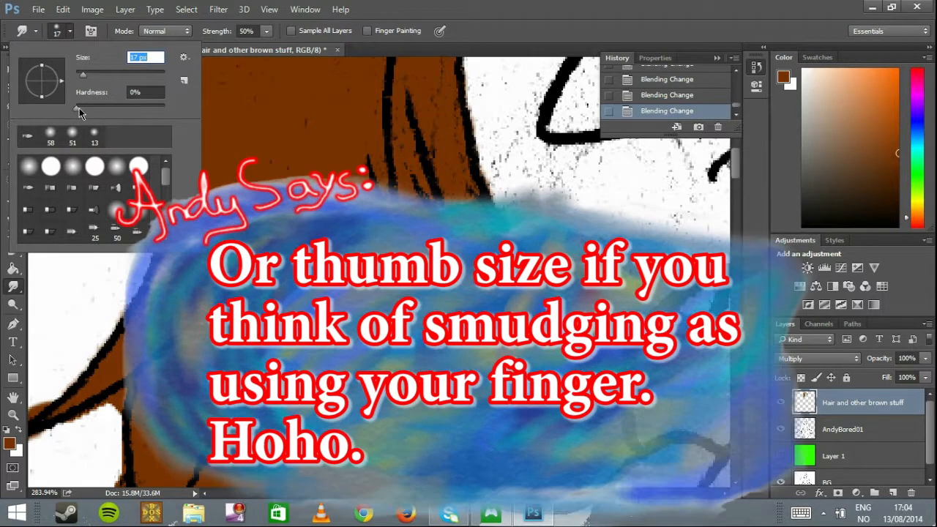
drag(79, 108, 92, 111)
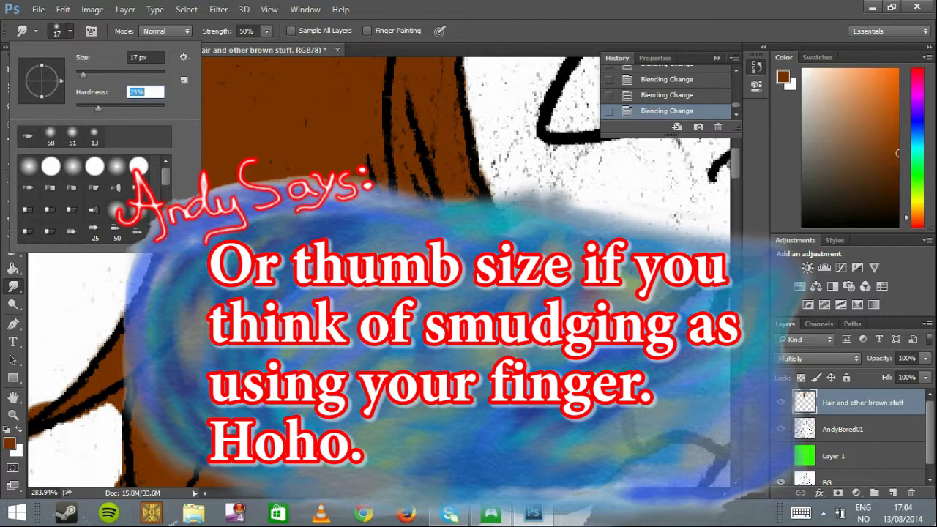
key(Return)
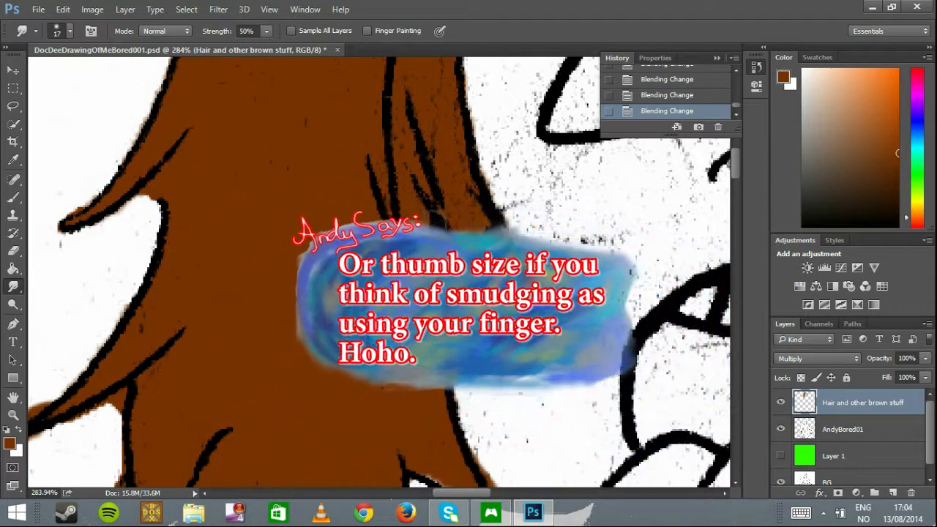
- Smudge the brown overspill back to the line art on the pointed strands beside the cheek
drag(512, 289, 548, 300)
scroll(473, 324, down, 3)
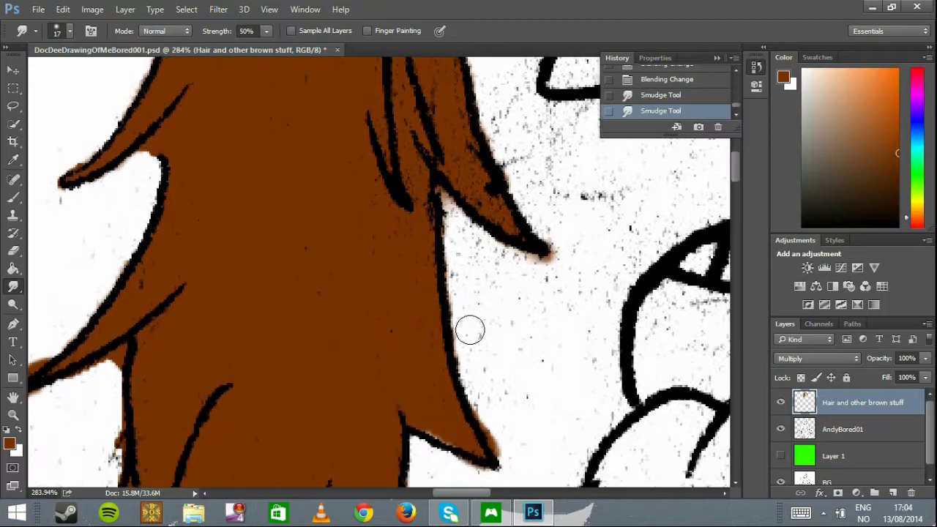
drag(481, 384, 518, 442)
scroll(481, 435, down, 2)
scroll(481, 436, down, 2)
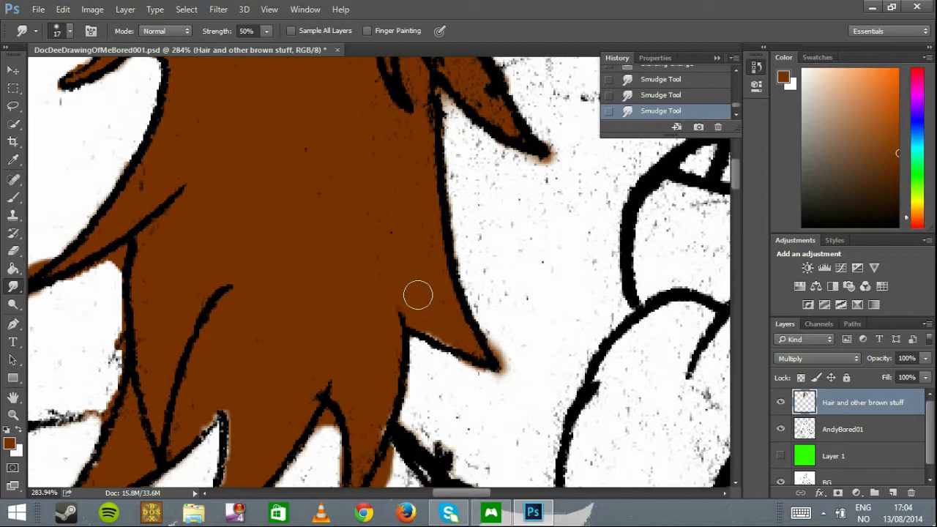
mouse_move(439, 325)
mouse_down()
mouse_move(443, 335)
mouse_move(429, 330)
mouse_up()
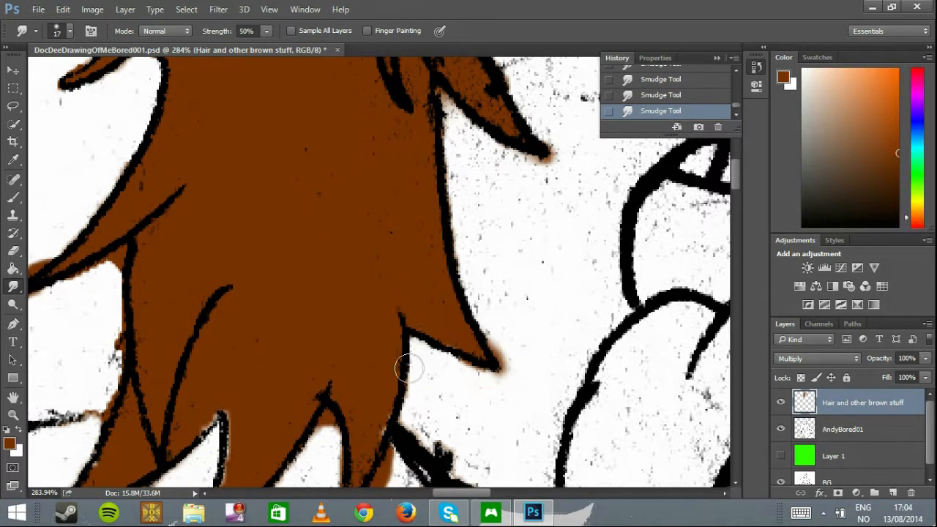
- Smudge the stray brown along the edges and tips of the lower hair strands above the shoulder
scroll(408, 366, down, 2)
mouse_move(380, 355)
mouse_down()
mouse_move(377, 438)
mouse_move(369, 449)
mouse_move(344, 441)
mouse_move(375, 446)
mouse_move(357, 429)
mouse_move(387, 414)
mouse_move(363, 405)
mouse_move(393, 400)
mouse_move(377, 386)
mouse_move(400, 379)
mouse_move(386, 370)
mouse_move(315, 443)
mouse_move(301, 423)
mouse_move(328, 437)
mouse_move(311, 437)
mouse_move(327, 450)
mouse_move(326, 406)
mouse_move(336, 412)
mouse_move(349, 365)
mouse_move(328, 358)
mouse_move(327, 327)
mouse_up()
scroll(377, 393, down, 2)
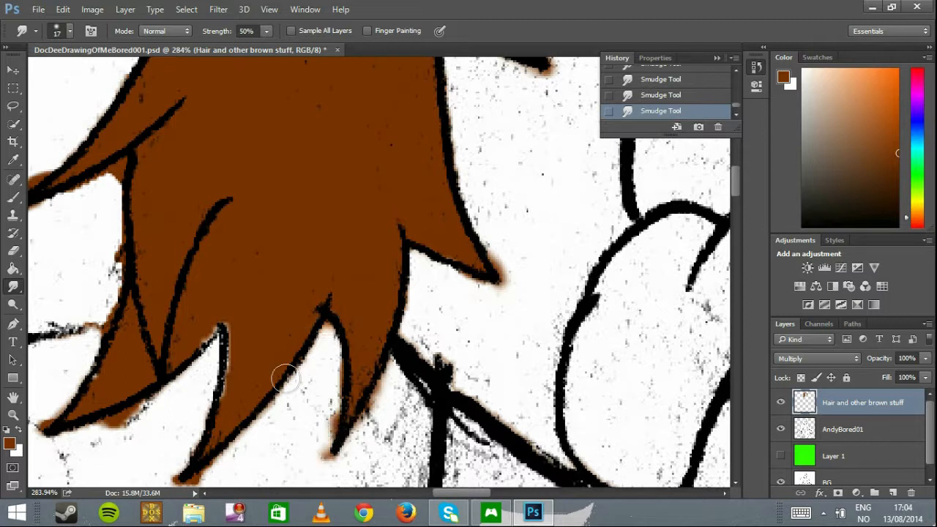
mouse_move(243, 386)
mouse_down()
mouse_move(224, 387)
mouse_move(236, 366)
mouse_move(224, 351)
mouse_move(234, 331)
mouse_move(198, 315)
mouse_move(202, 330)
mouse_move(171, 341)
mouse_up()
mouse_move(128, 438)
mouse_down()
mouse_move(106, 426)
mouse_move(148, 394)
mouse_up()
scroll(203, 460, down, 2)
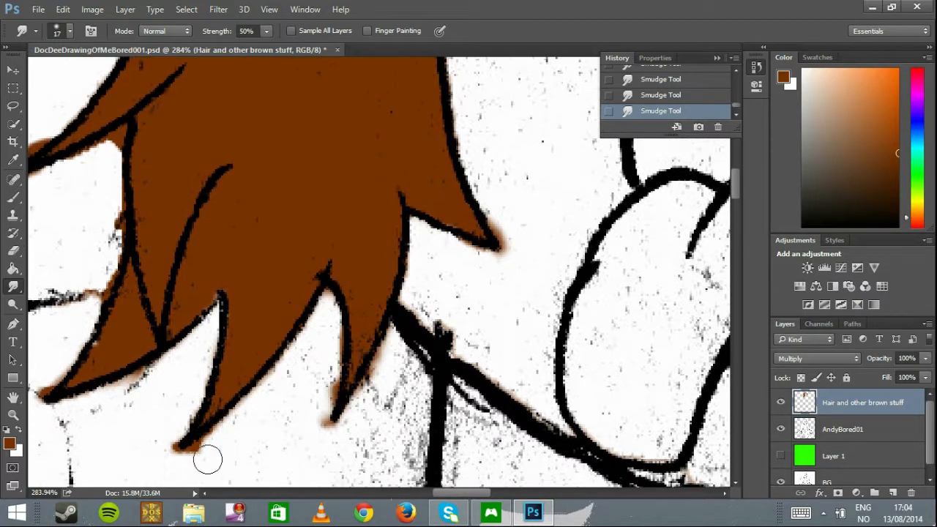
drag(311, 413, 325, 391)
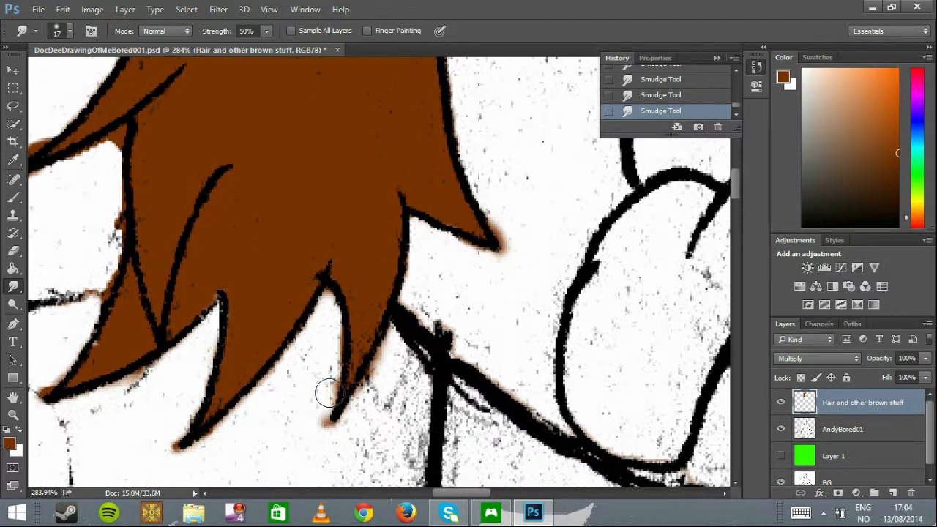
drag(119, 316, 128, 322)
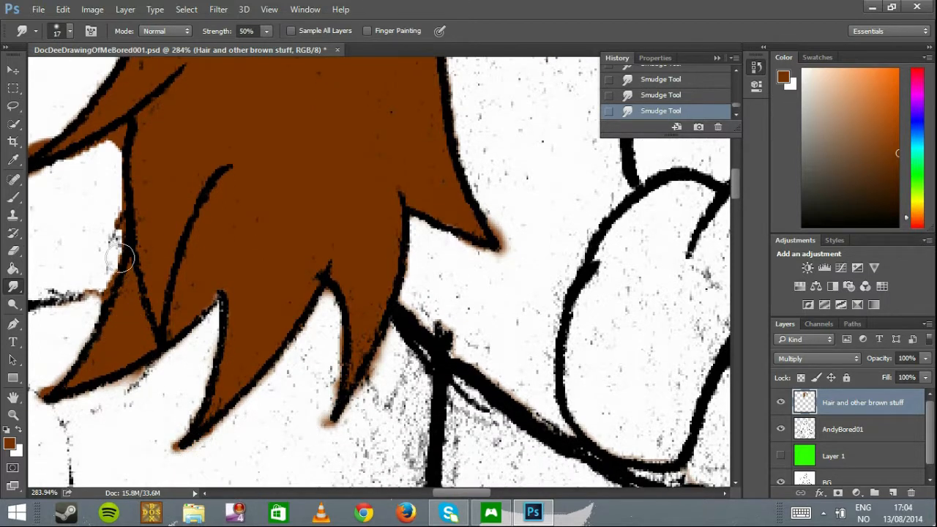
- Smudge the brown edges of the long thin strand over the chair back and the notch beneath it
scroll(80, 224, down, 2)
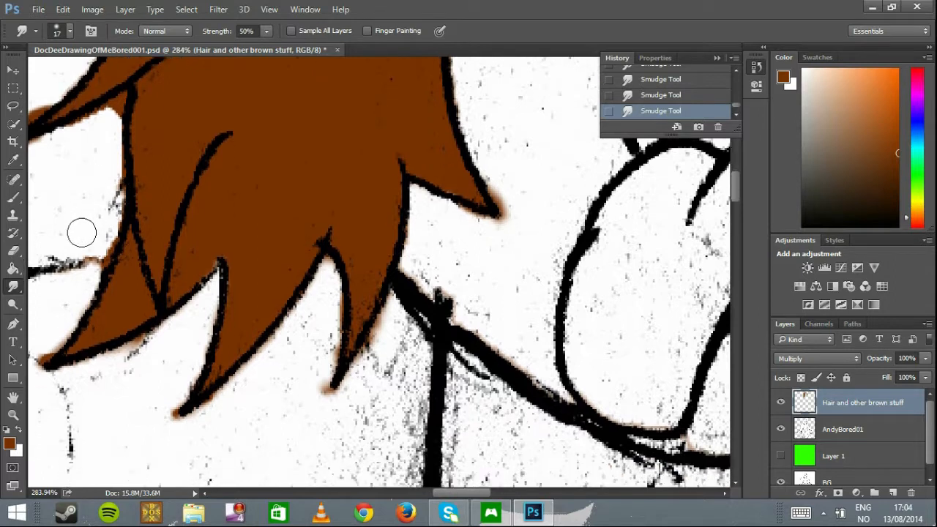
scroll(71, 226, up, 4)
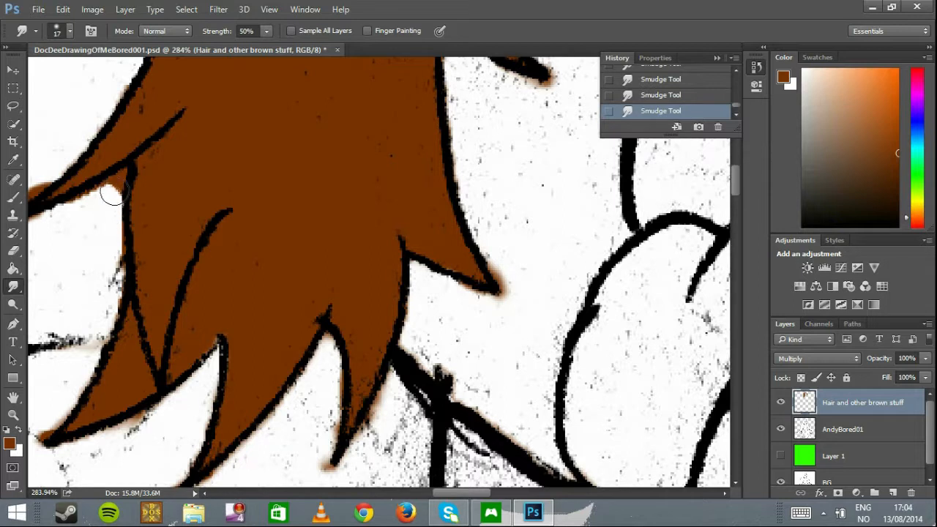
scroll(77, 211, up, 2)
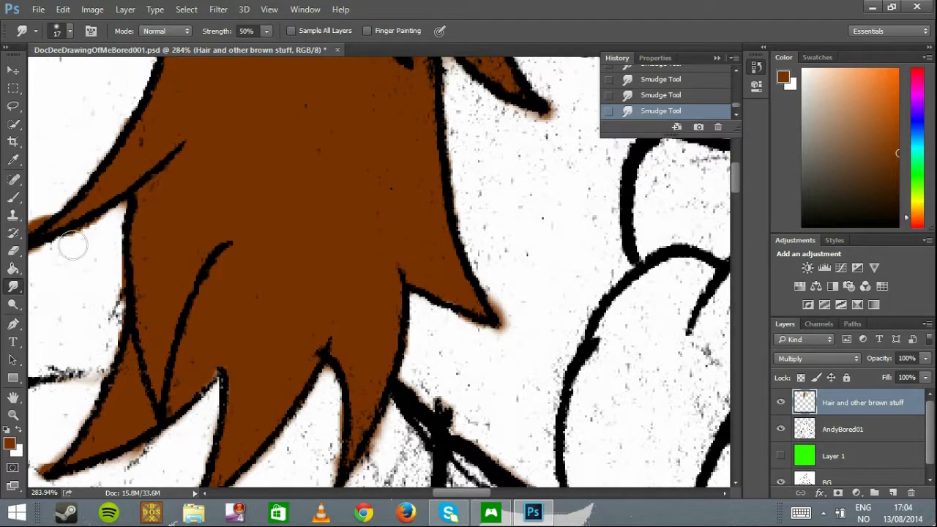
drag(69, 295, 303, 286)
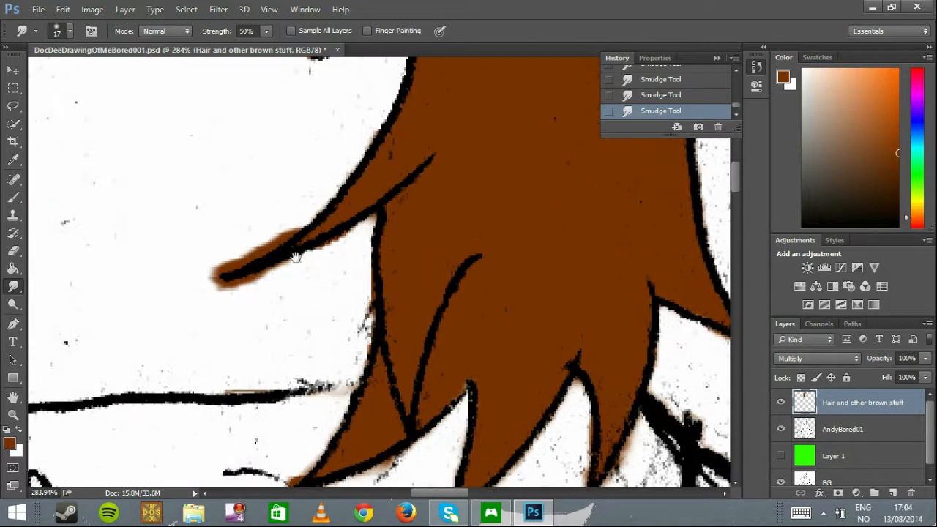
mouse_move(274, 232)
mouse_down()
mouse_move(256, 253)
mouse_move(218, 268)
mouse_up()
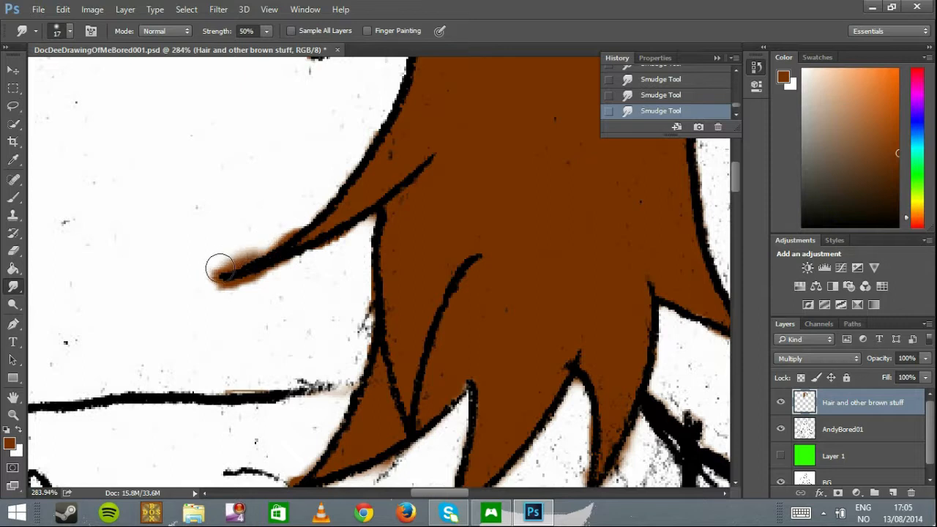
drag(284, 233, 215, 270)
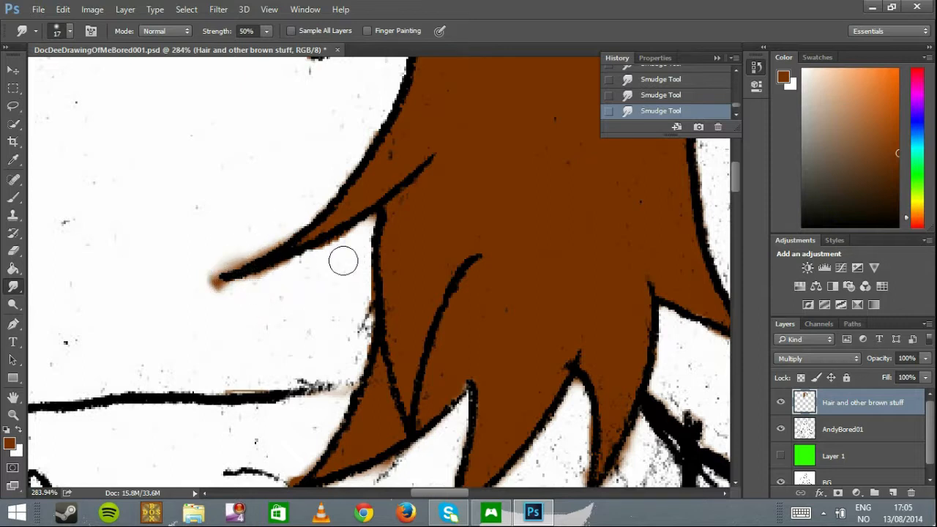
scroll(344, 249, up, 3)
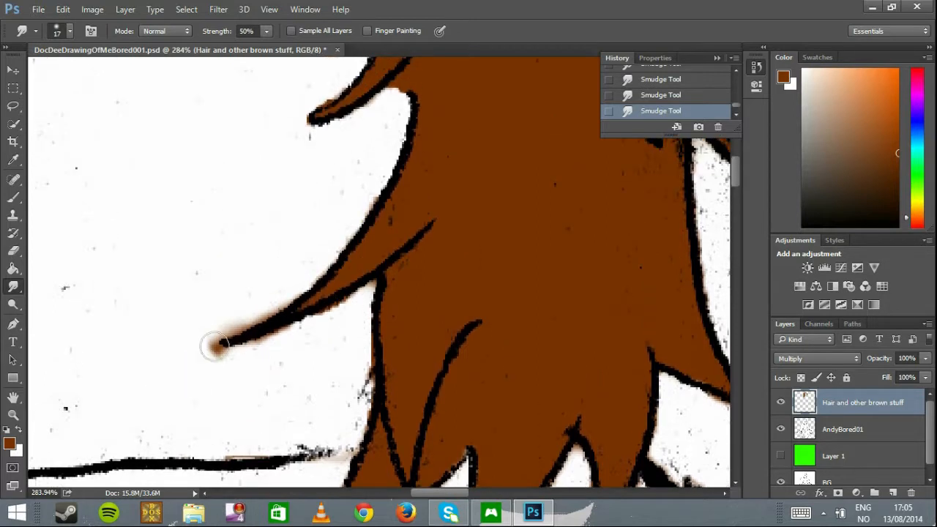
scroll(335, 254, up, 5)
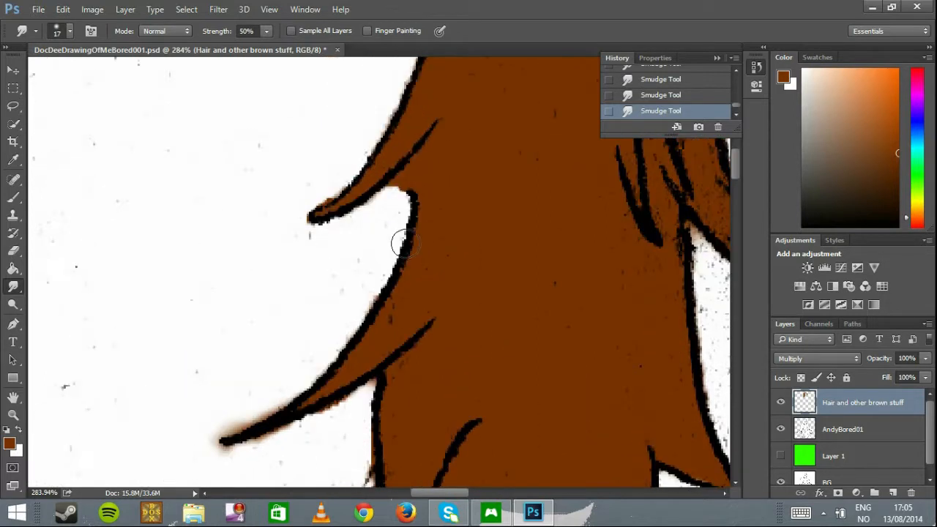
- Smudge the hair colour along the hairline, filling the gap in the line art above the forehead
drag(623, 216, 77, 365)
drag(459, 157, 424, 211)
drag(396, 301, 443, 346)
mouse_move(343, 234)
mouse_down()
mouse_move(332, 208)
mouse_move(358, 236)
mouse_move(359, 218)
mouse_move(342, 220)
mouse_move(336, 243)
mouse_move(326, 193)
mouse_move(333, 235)
mouse_move(341, 206)
mouse_move(348, 246)
mouse_up()
mouse_move(318, 193)
mouse_down()
mouse_move(339, 255)
mouse_move(337, 219)
mouse_move(469, 234)
mouse_up()
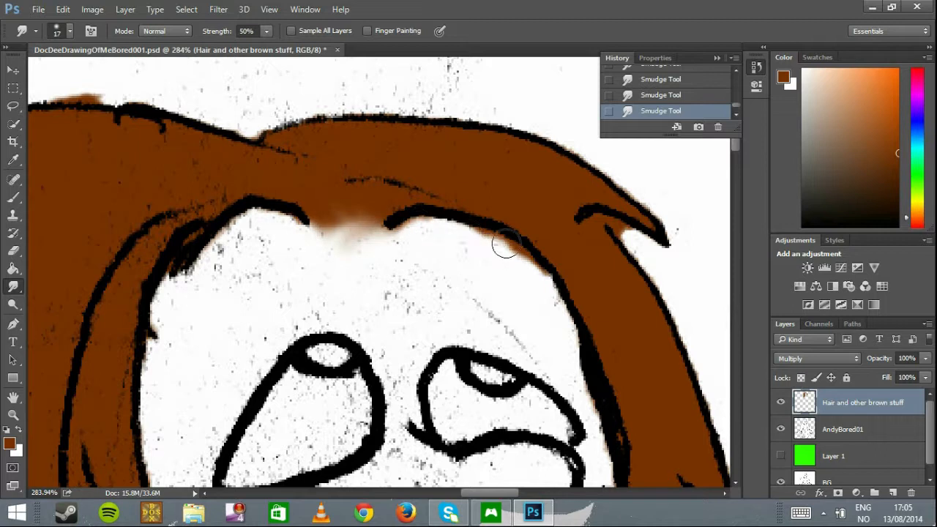
drag(335, 210, 351, 211)
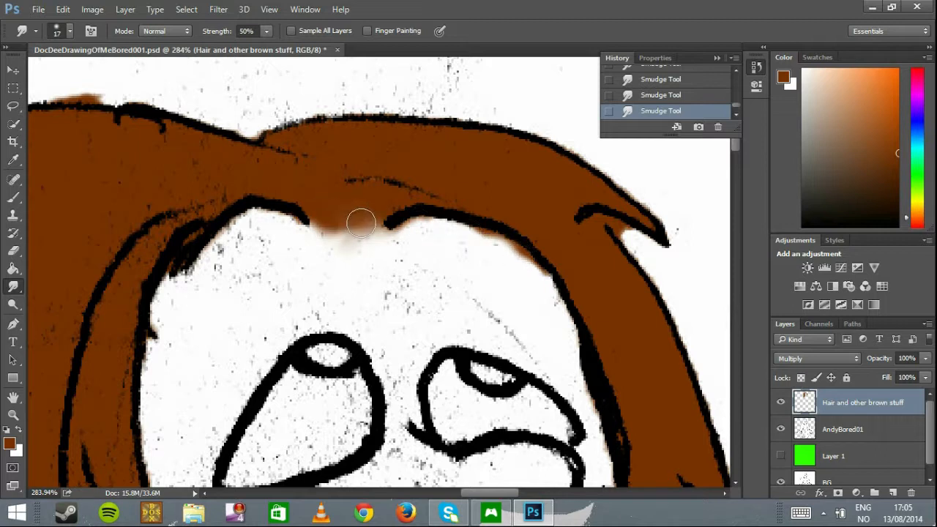
- Smudge the brown overspill on the cheek back towards the jaw line beside the mouth
scroll(378, 218, down, 2)
scroll(381, 225, down, 5)
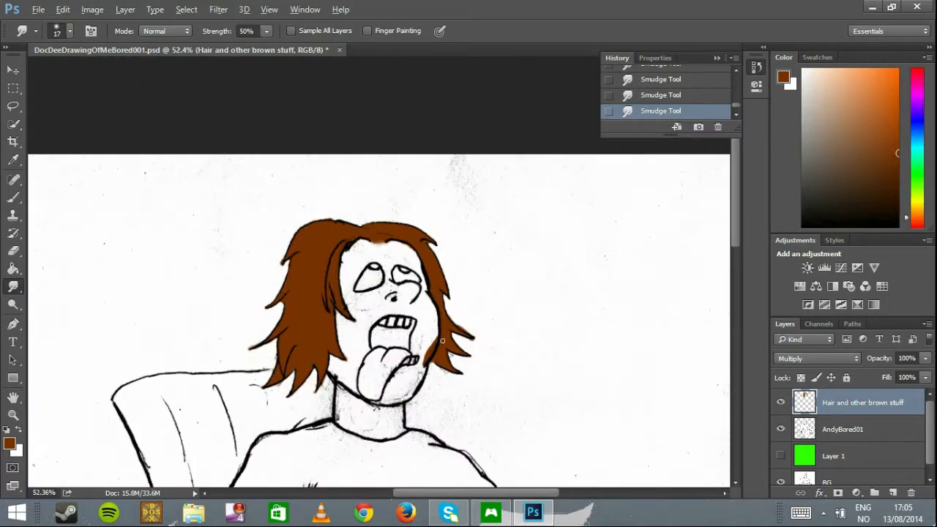
scroll(421, 362, up, 6)
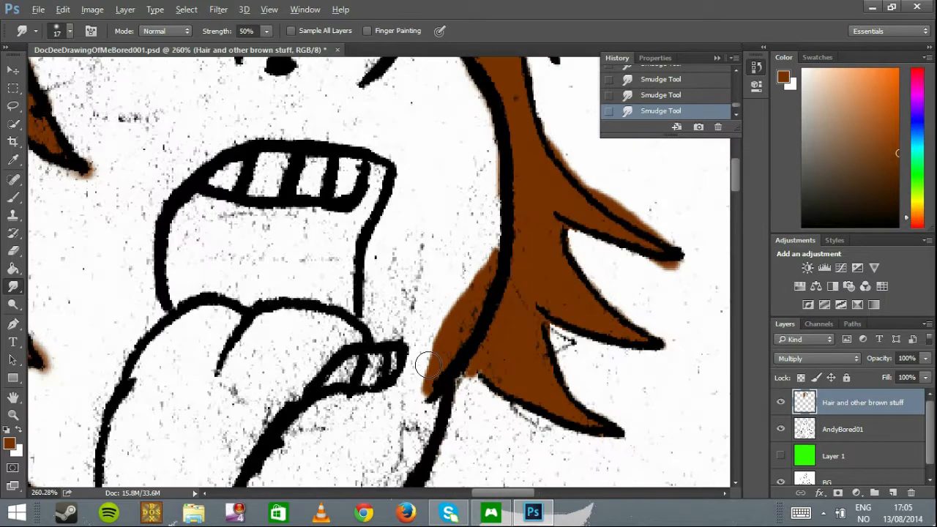
mouse_move(413, 362)
mouse_down()
mouse_move(431, 390)
mouse_move(445, 367)
mouse_move(433, 315)
mouse_move(461, 352)
mouse_move(458, 303)
mouse_move(473, 349)
mouse_move(463, 294)
mouse_move(476, 344)
mouse_move(482, 282)
mouse_move(487, 329)
mouse_move(493, 267)
mouse_move(498, 326)
mouse_move(487, 239)
mouse_move(513, 248)
mouse_move(521, 265)
mouse_move(489, 232)
mouse_move(498, 290)
mouse_move(473, 266)
mouse_move(488, 319)
mouse_move(440, 291)
mouse_move(462, 340)
mouse_move(456, 298)
mouse_move(477, 339)
mouse_move(433, 344)
mouse_move(445, 374)
mouse_move(429, 334)
mouse_up()
scroll(421, 331, down, 5)
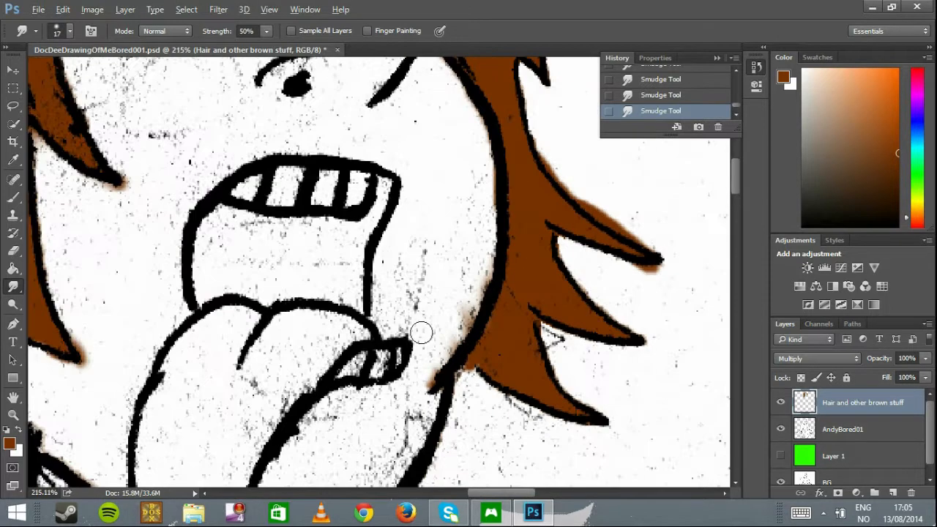
scroll(419, 336, down, 2)
- Smudge the overspill along the upper edge and tip of the topmost pointed strand beside the jaw
scroll(505, 288, up, 5)
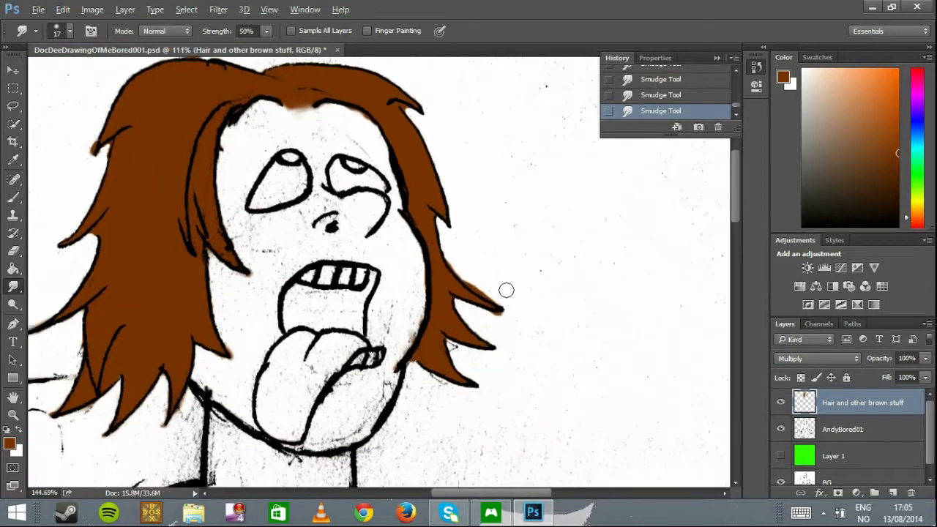
mouse_move(428, 291)
mouse_down()
mouse_move(471, 297)
mouse_move(495, 338)
mouse_up()
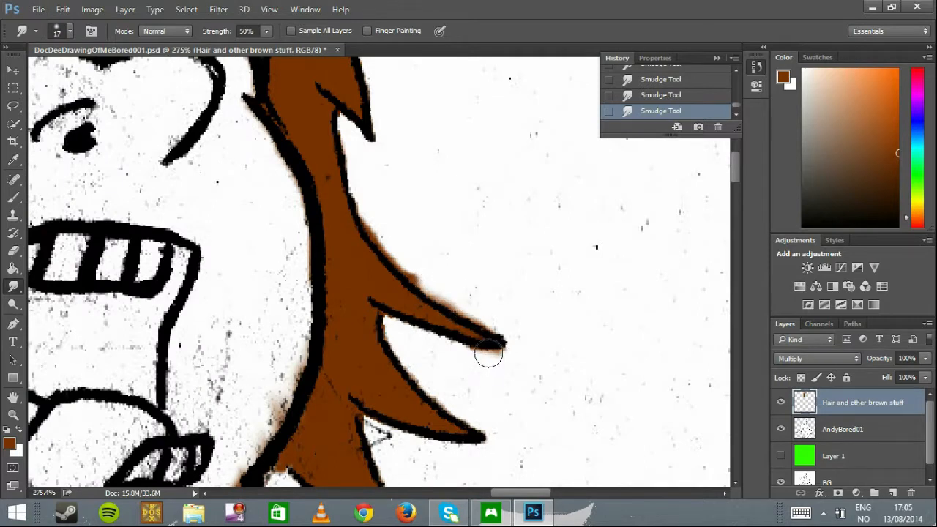
mouse_move(391, 261)
mouse_down()
mouse_move(377, 227)
mouse_move(403, 259)
mouse_move(404, 277)
mouse_up()
scroll(352, 308, down, 6)
scroll(298, 263, down, 2)
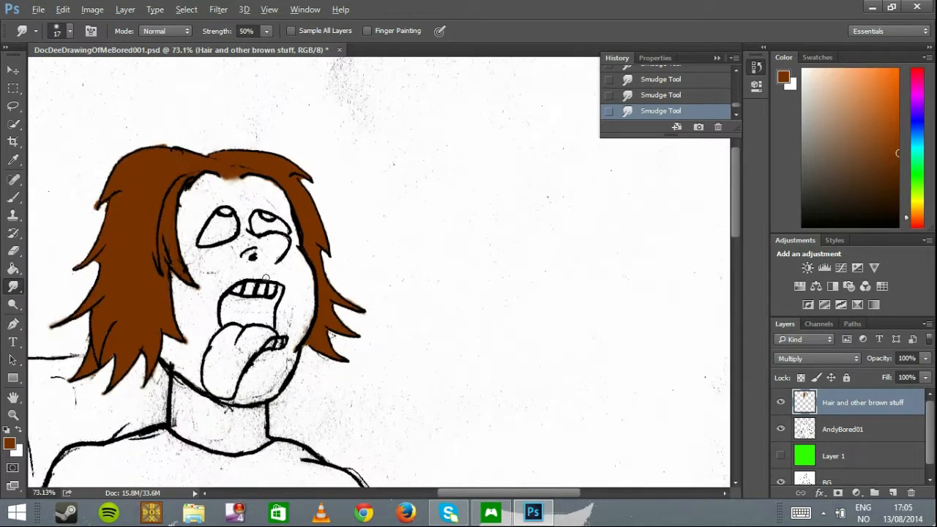
- Select the chair's backrest on the AndyBored01 layer with the Quick Selection tool
mouse_move(118, 290)
mouse_down()
mouse_move(224, 307)
mouse_move(272, 272)
mouse_move(283, 196)
mouse_move(314, 157)
mouse_move(333, 11)
mouse_move(344, 2)
mouse_up()
scroll(292, 240, down, 2)
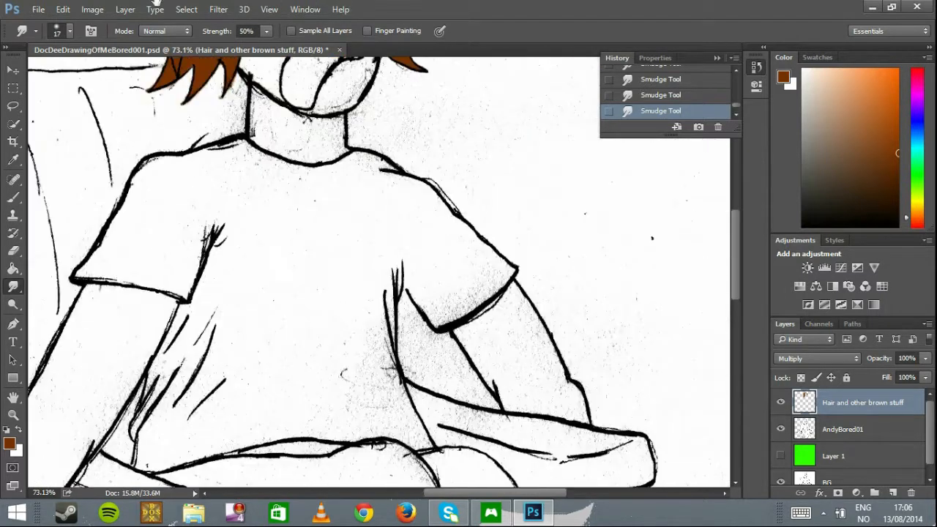
scroll(292, 240, down, 2)
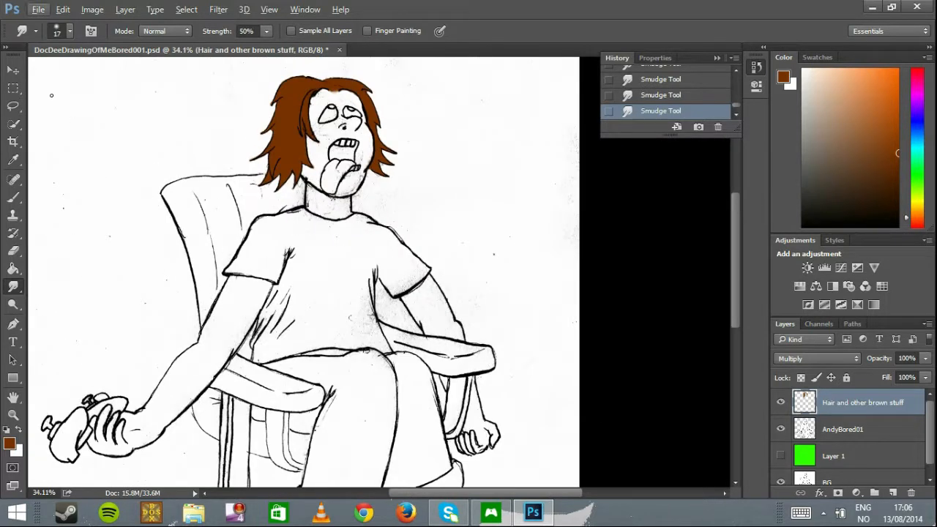
click(12, 123)
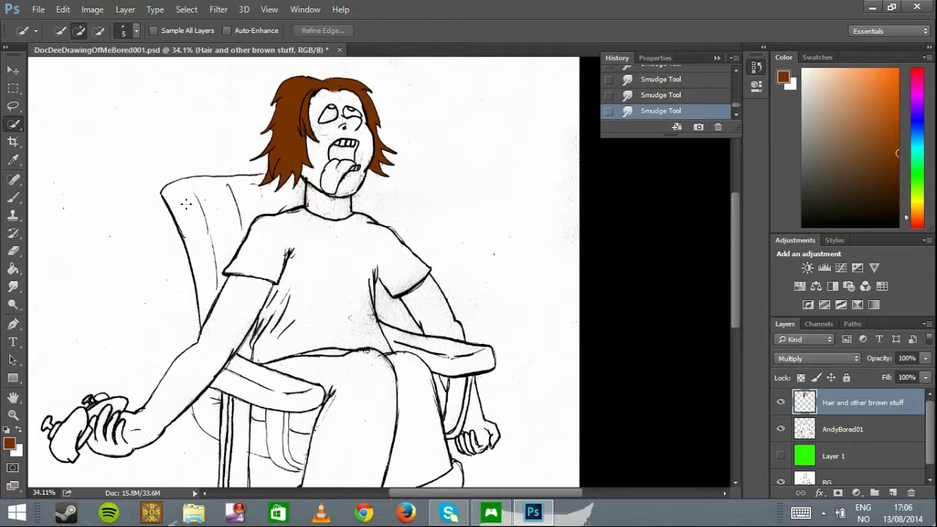
click(834, 432)
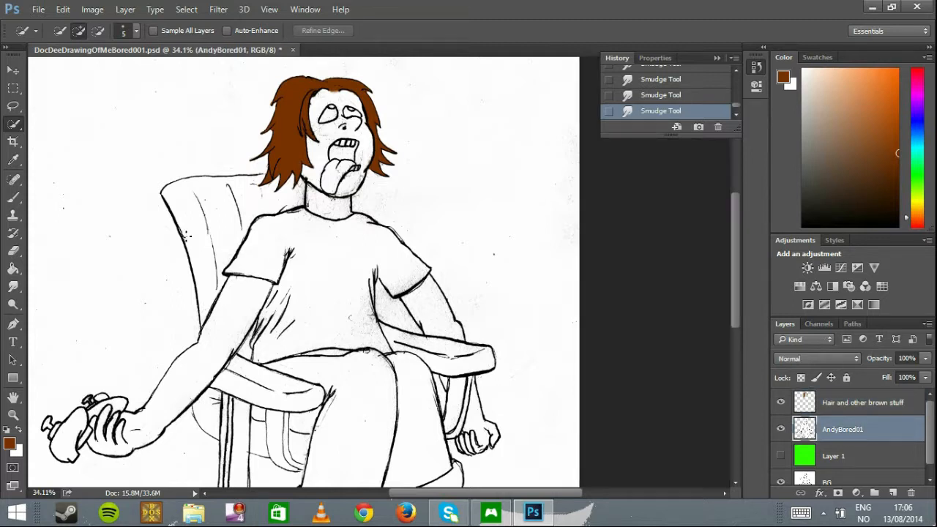
drag(174, 196, 183, 208)
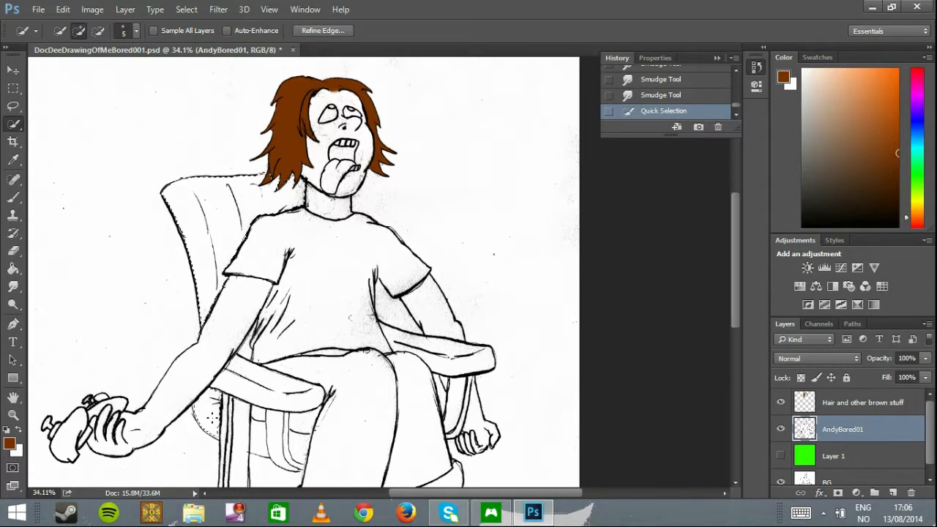
- Add the visible seat sections beneath the near armrest, between the chair's frame bars, to the Quick Selection
click(249, 434)
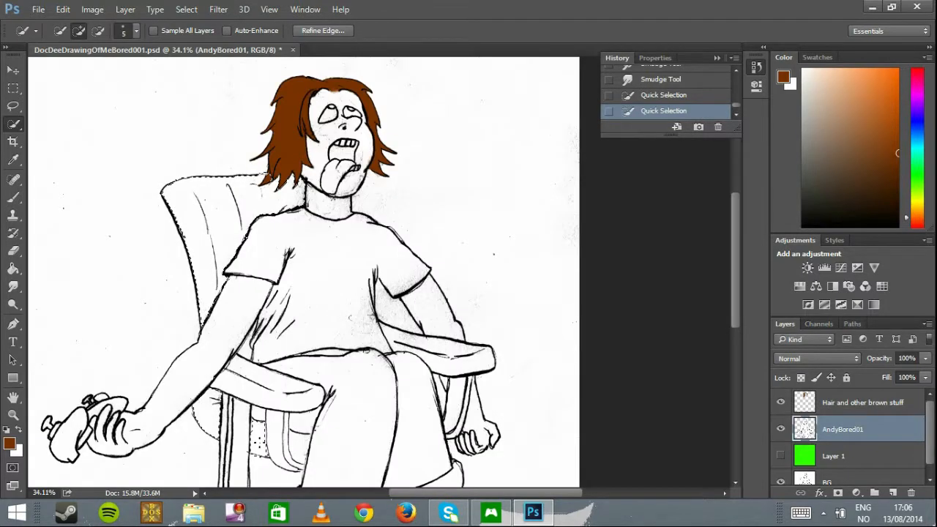
click(271, 445)
click(298, 452)
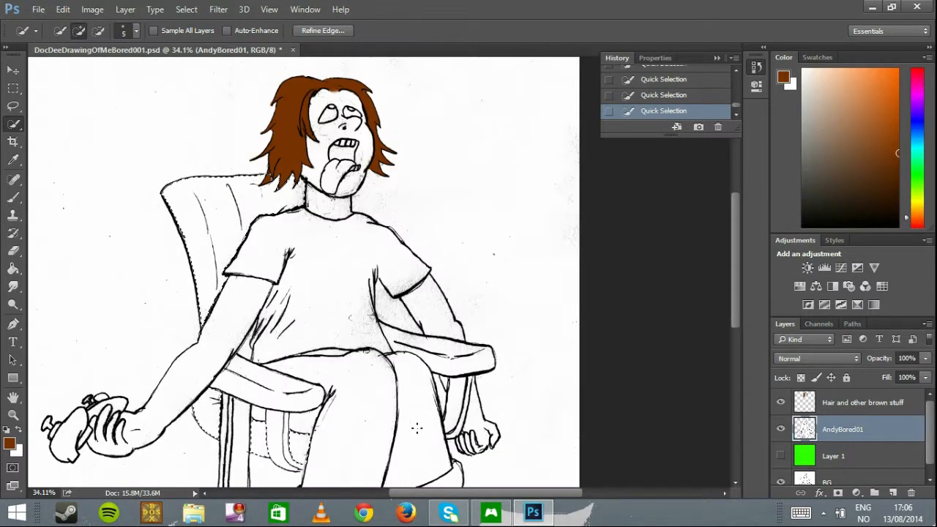
scroll(360, 430, down, 3)
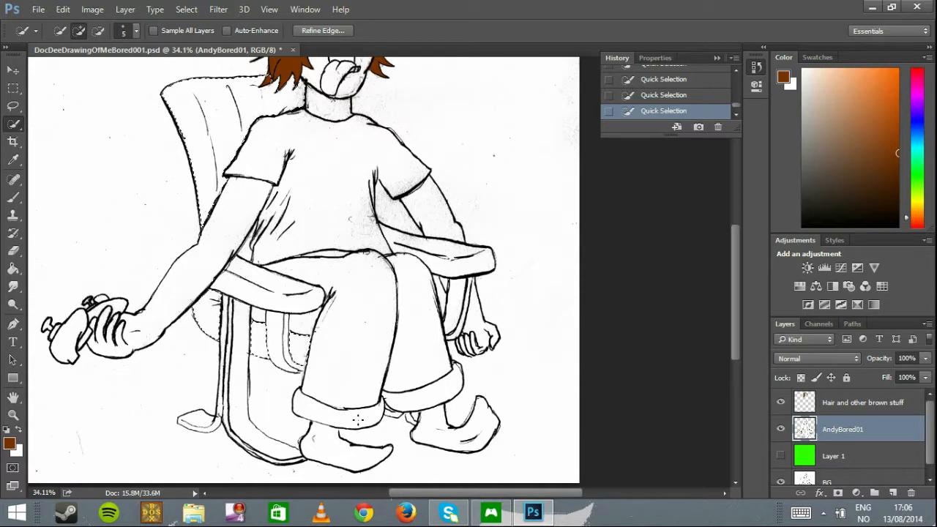
scroll(358, 420, down, 1)
scroll(355, 423, up, 3)
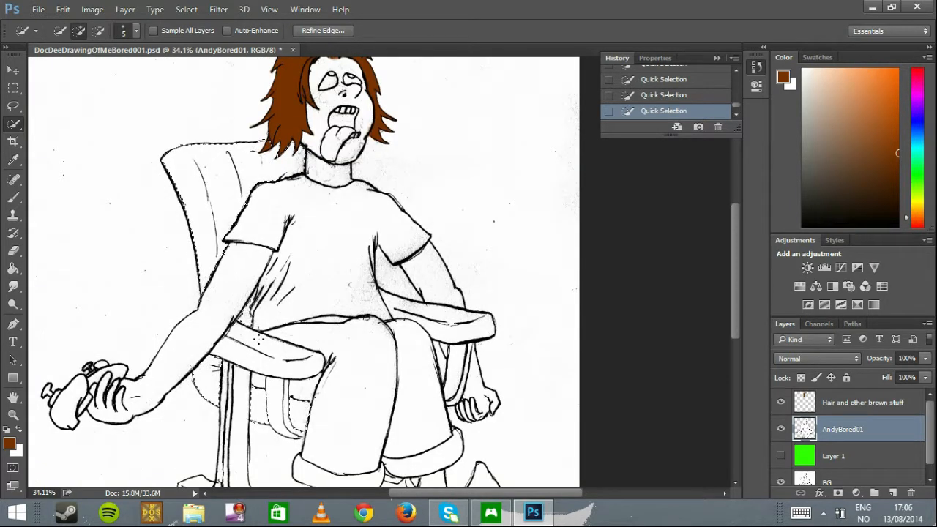
scroll(241, 314, up, 5)
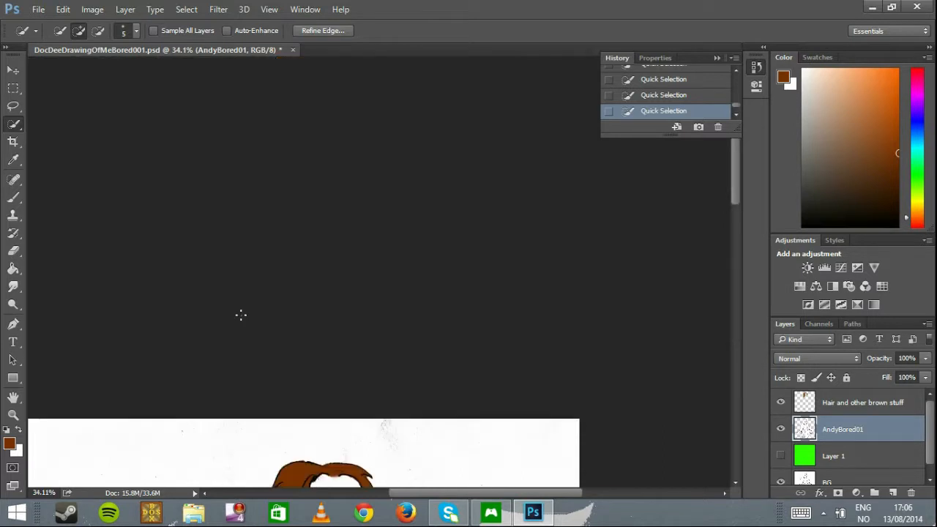
scroll(256, 483, down, 1)
scroll(256, 483, right, 1)
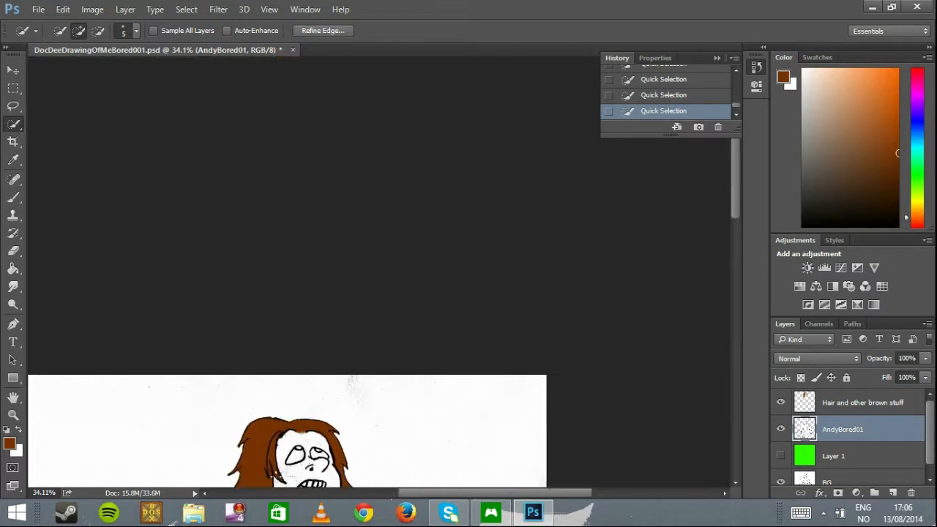
mouse_move(264, 440)
mouse_down()
mouse_move(368, 119)
mouse_move(371, 83)
mouse_up()
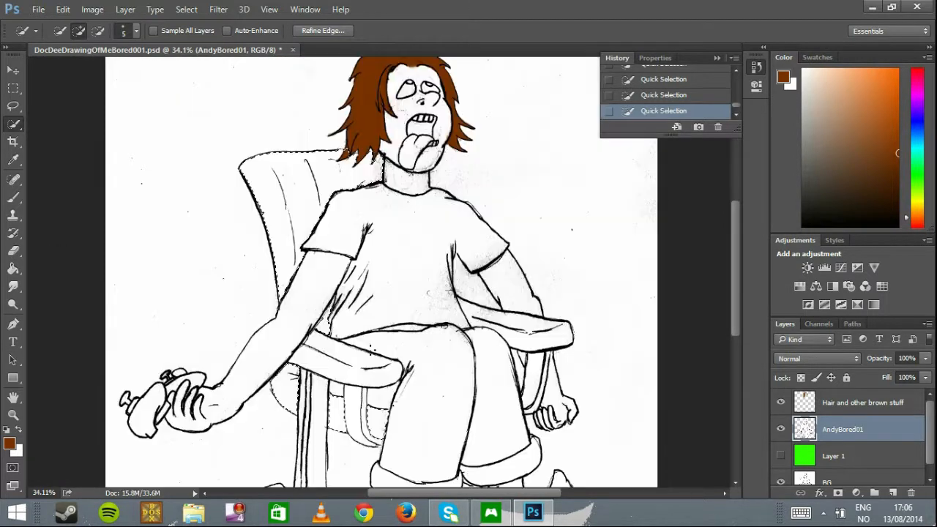
scroll(328, 378, up, 5)
scroll(328, 413, down, 5)
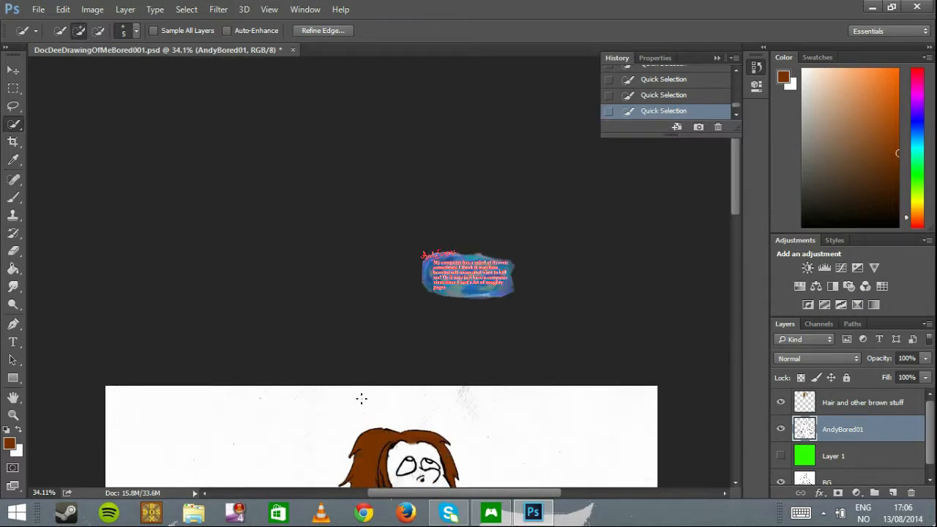
scroll(329, 414, down, 5)
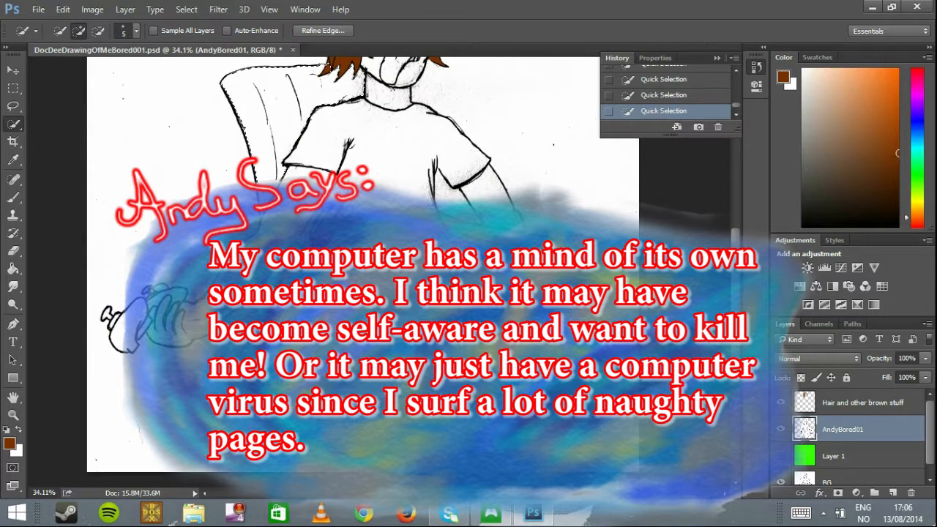
- Add the narrow gap between the bent arm and the shirt folds to the chair selection with the Lasso
scroll(183, 351, up, 4)
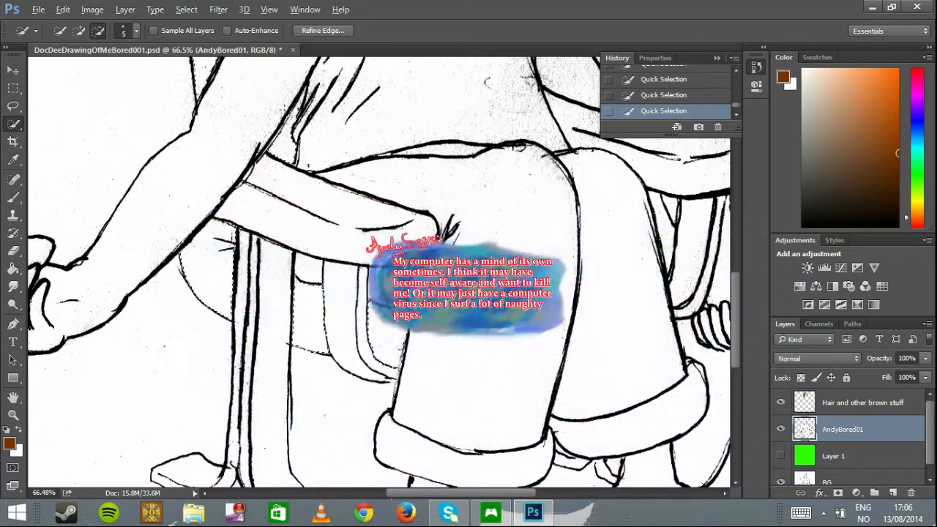
scroll(209, 245, up, 4)
scroll(284, 131, up, 3)
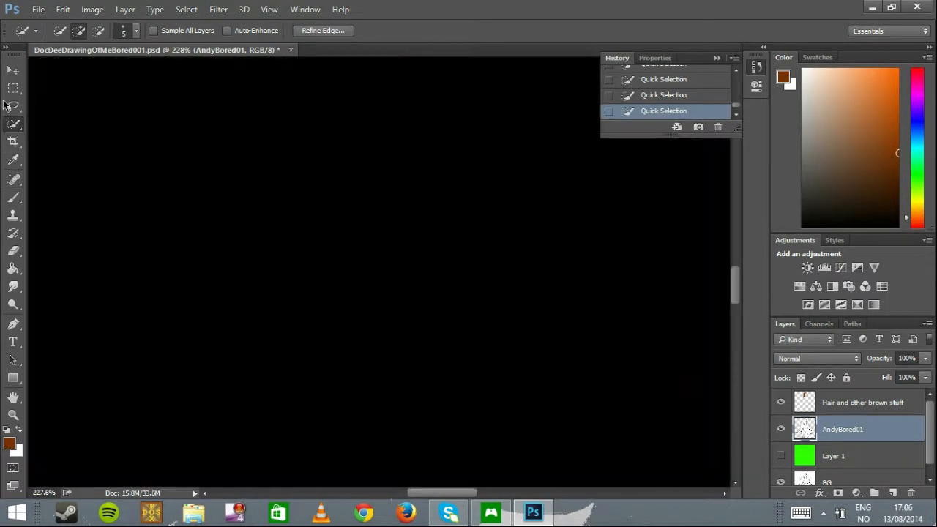
click(13, 105)
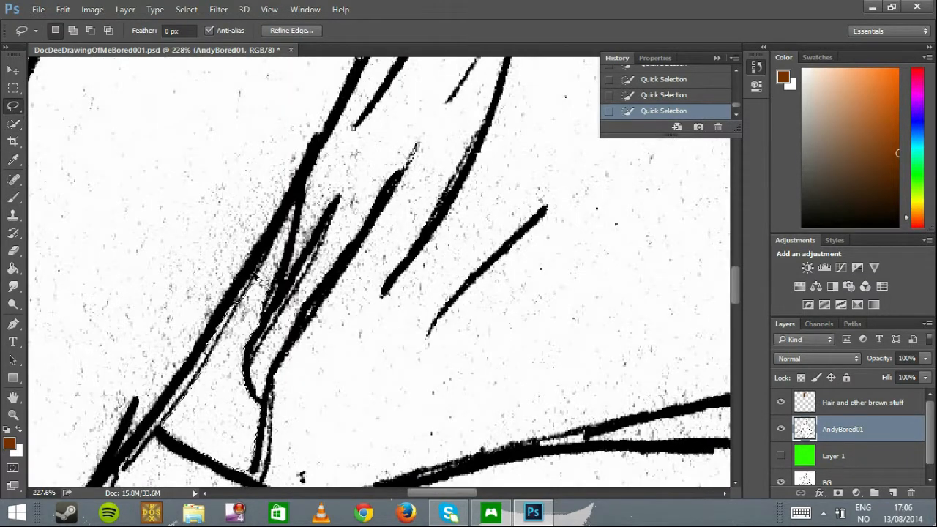
key(shift)
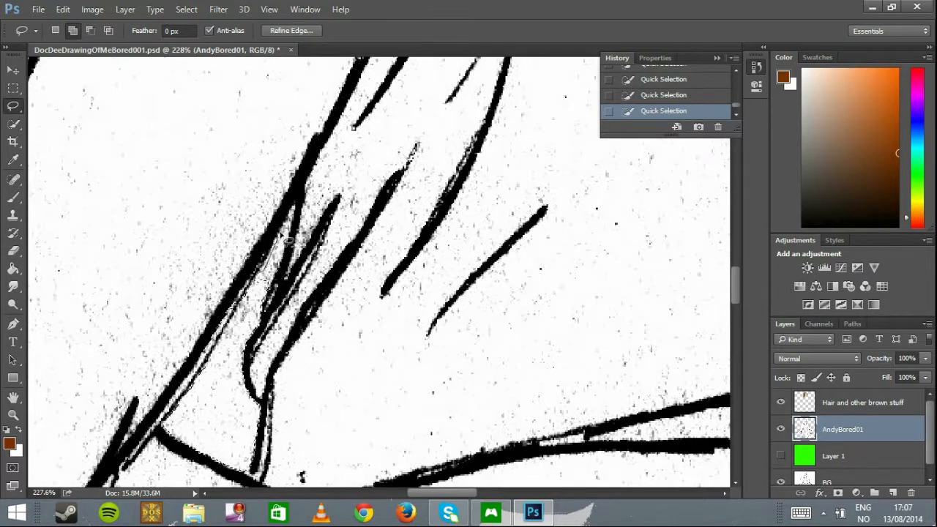
drag(291, 260, 256, 312)
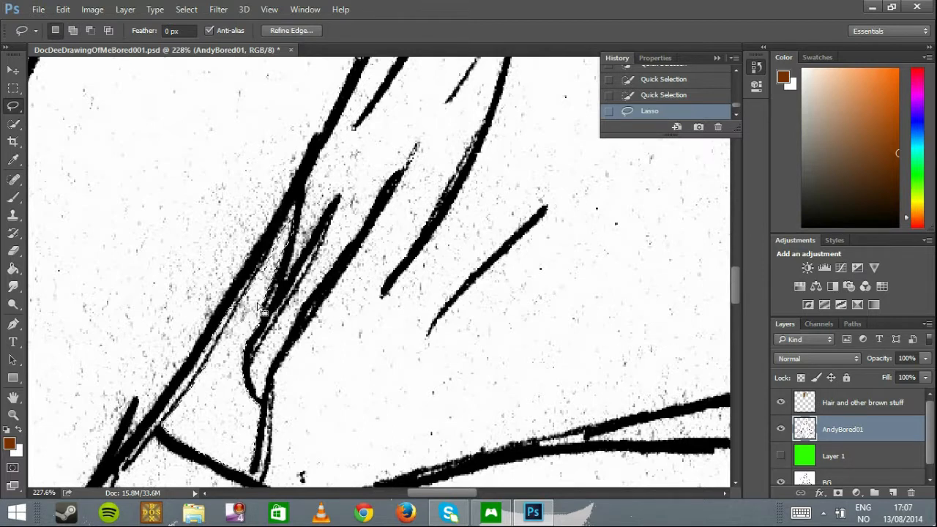
- Switch to Quick Mask mode to check the extent of the chair selection
scroll(255, 303, down, 8)
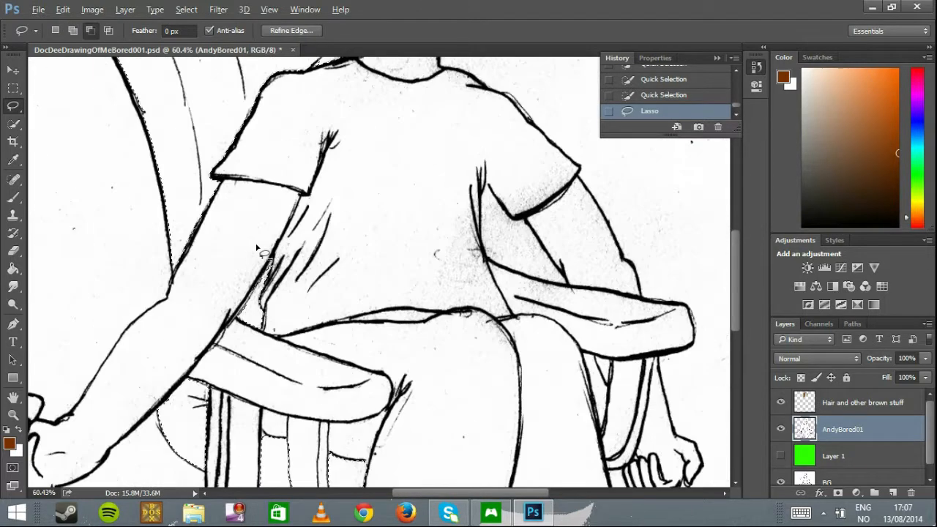
scroll(252, 243, down, 2)
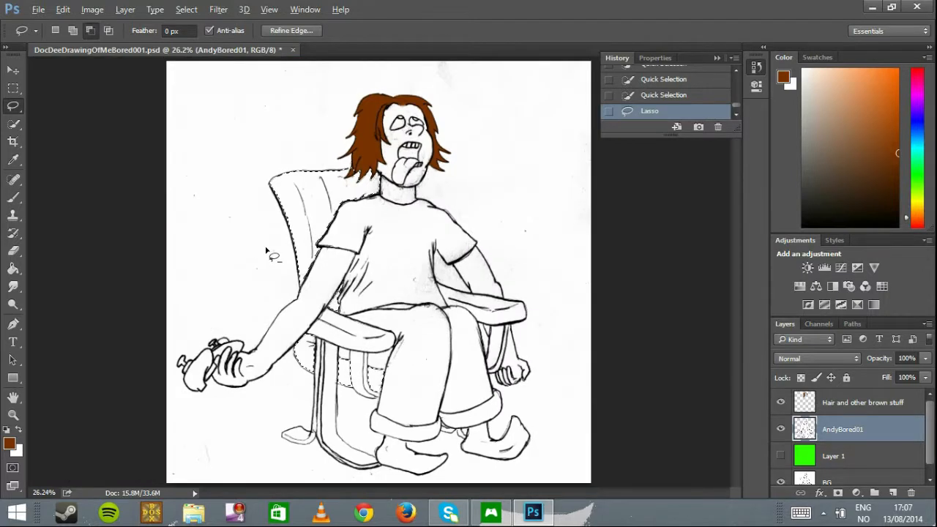
key(alt)
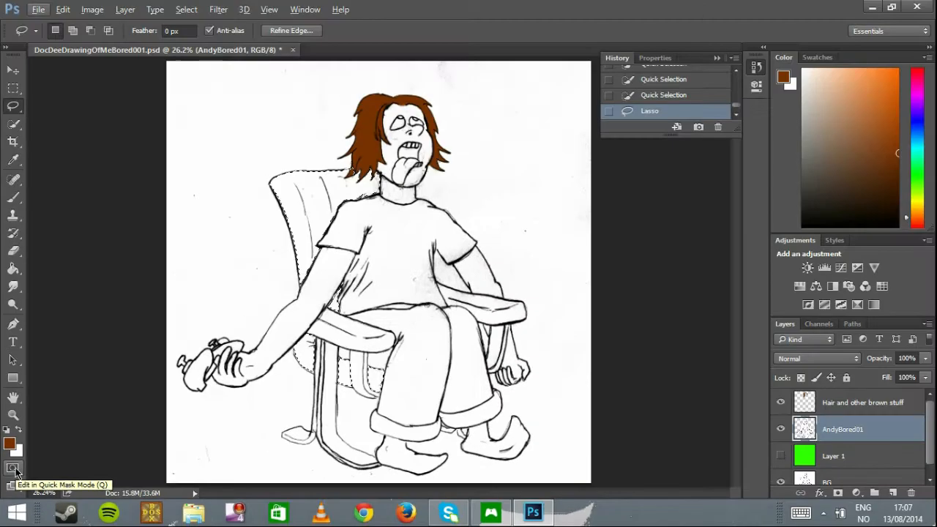
click(150, 364)
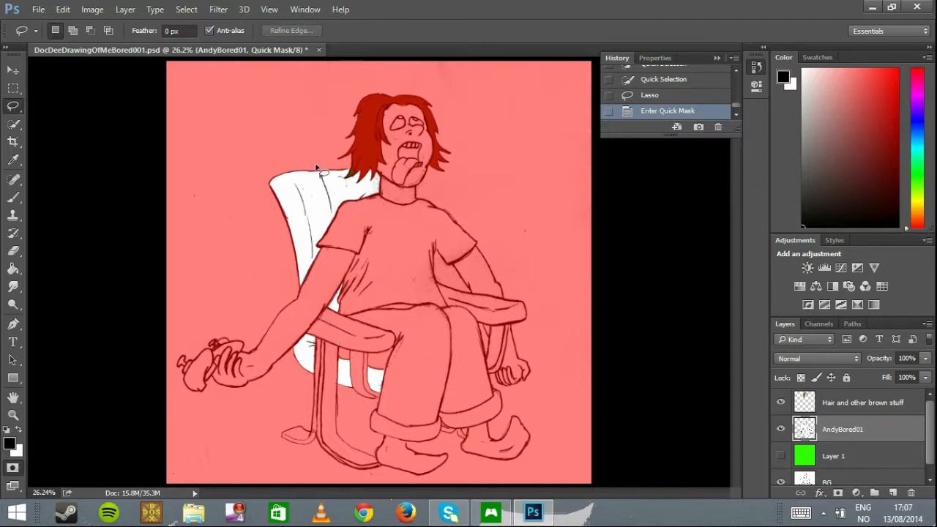
- Lasso the unmasked brown hair strand that overlaps the upper edge of the chair's backrest
scroll(361, 183, up, 8)
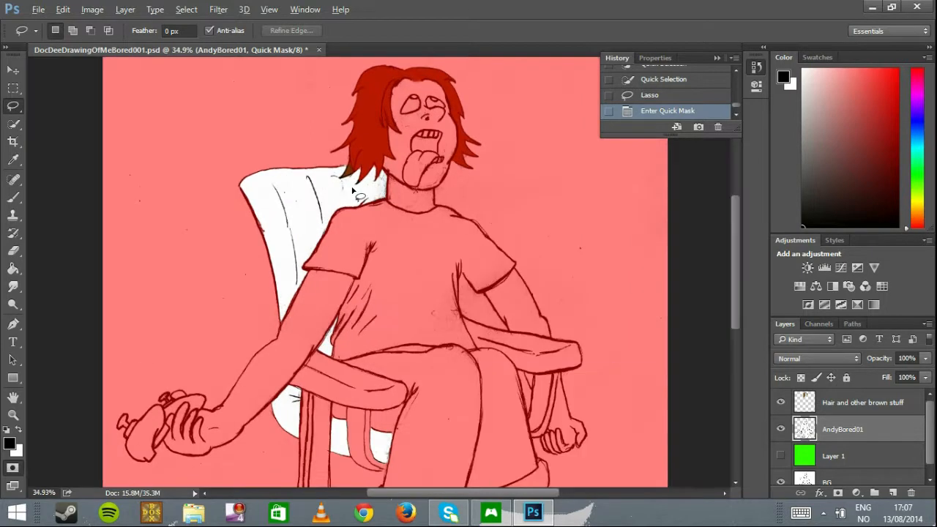
key(alt)
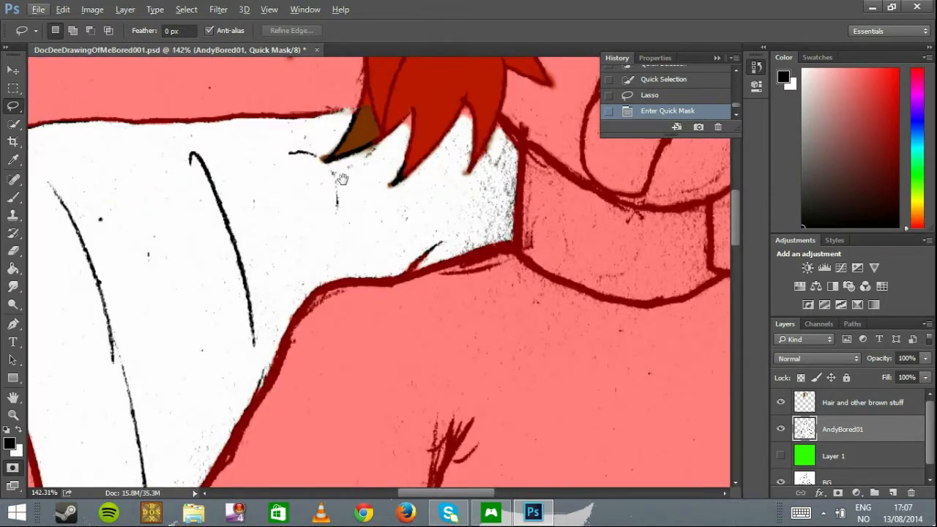
drag(361, 170, 348, 262)
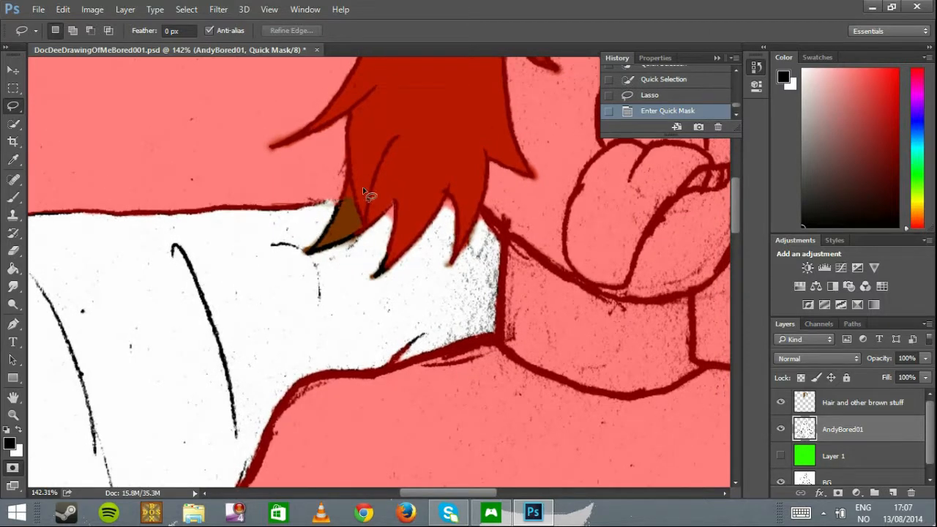
drag(349, 195, 338, 226)
mouse_move(387, 196)
mouse_down()
mouse_move(355, 177)
mouse_move(329, 231)
mouse_move(345, 238)
mouse_move(311, 254)
mouse_move(360, 173)
mouse_move(385, 169)
mouse_move(409, 186)
mouse_move(361, 239)
mouse_up()
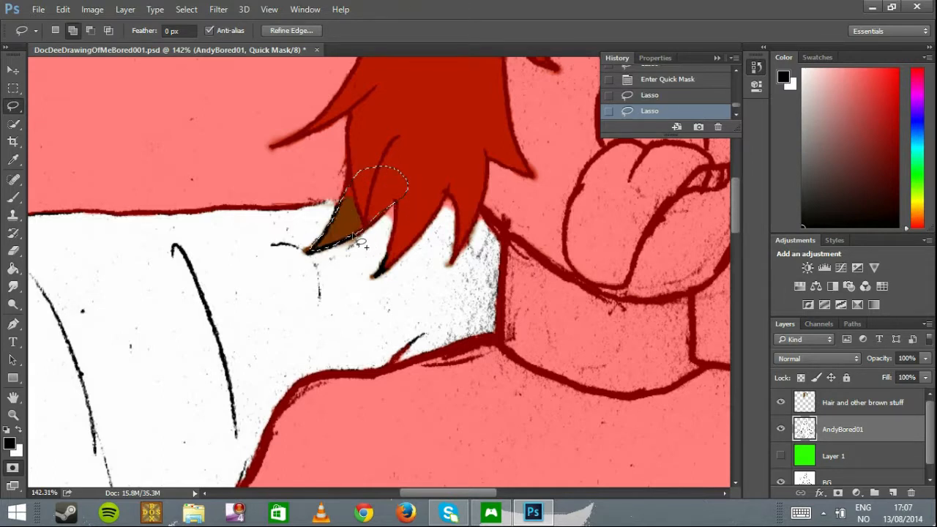
- Fill the lassoed hair strand with black in the Quick Mask using the Paint Bucket, and deselect it
click(12, 268)
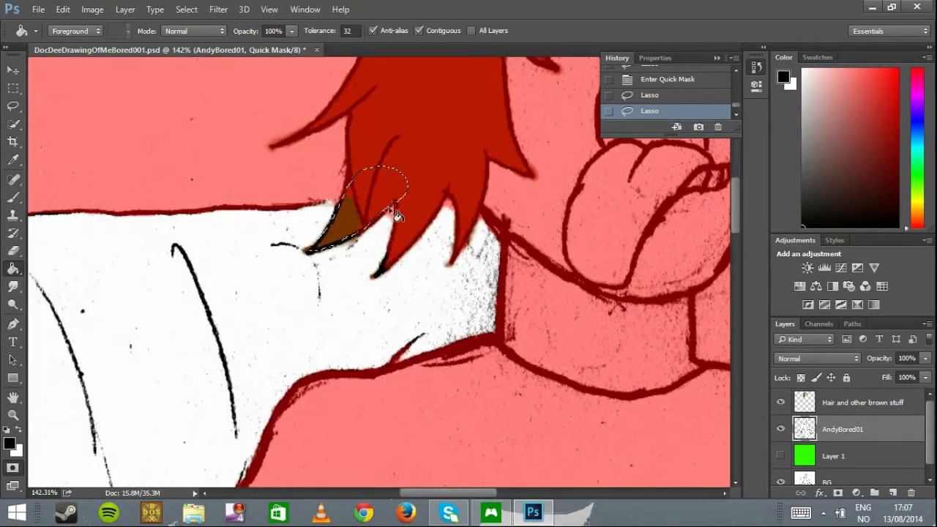
click(349, 234)
click(344, 236)
click(341, 240)
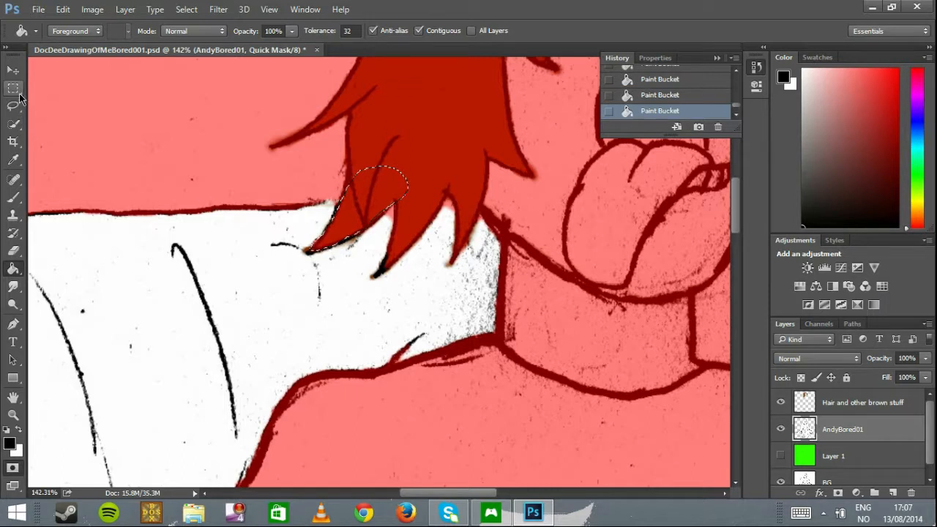
click(13, 88)
click(395, 240)
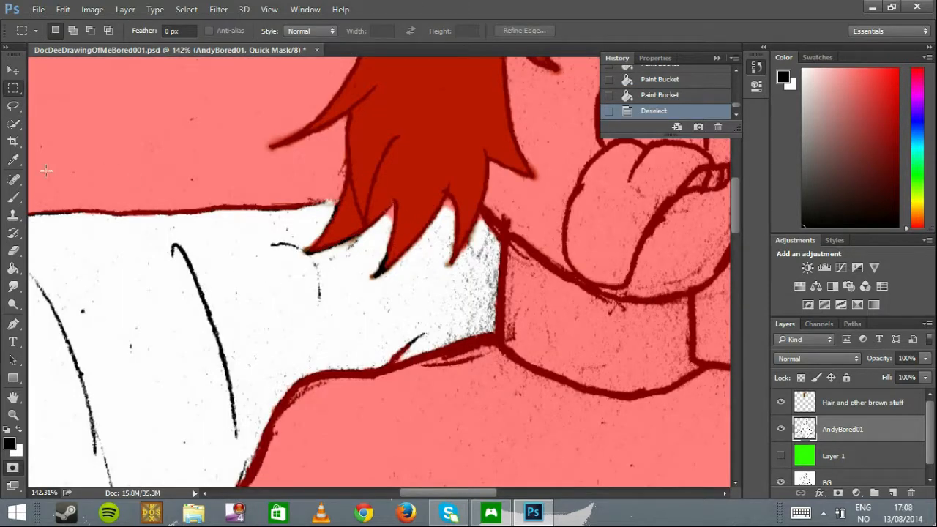
- Smudge the Quick Mask over the tips and notches of the hair strands in front of the backrest
click(12, 286)
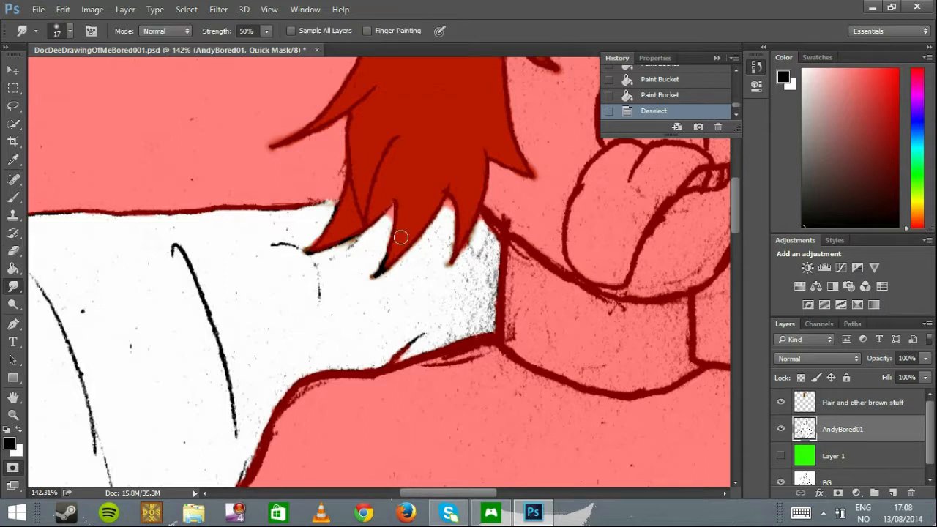
drag(448, 203, 445, 199)
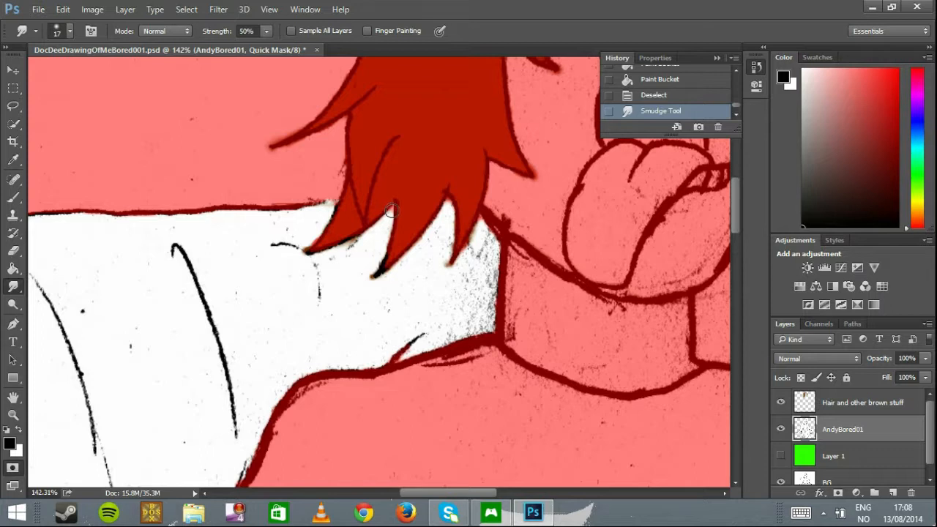
drag(391, 209, 389, 213)
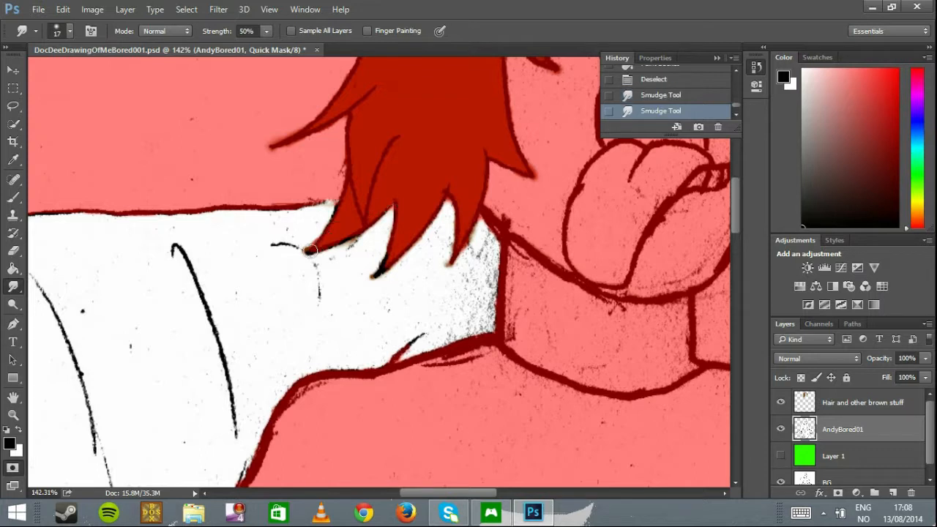
drag(300, 252, 303, 250)
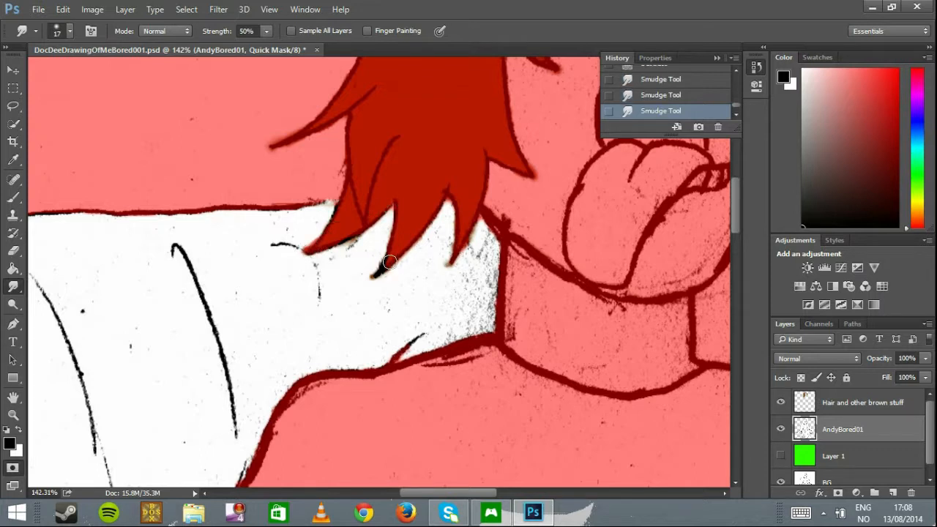
drag(376, 278, 404, 257)
scroll(420, 268, down, 3)
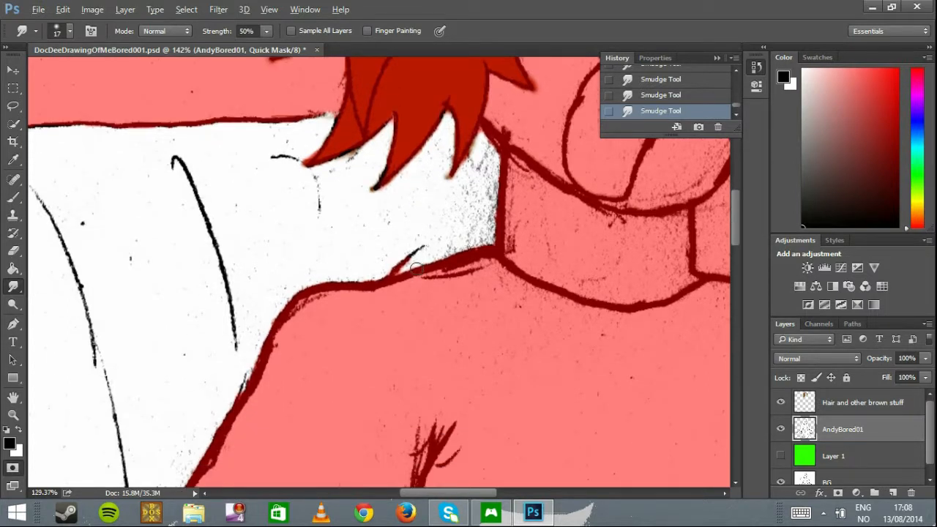
- Activate the Hair and other brown stuff layer and exit Quick Mask mode, turning the mask back into a selection
scroll(415, 270, down, 5)
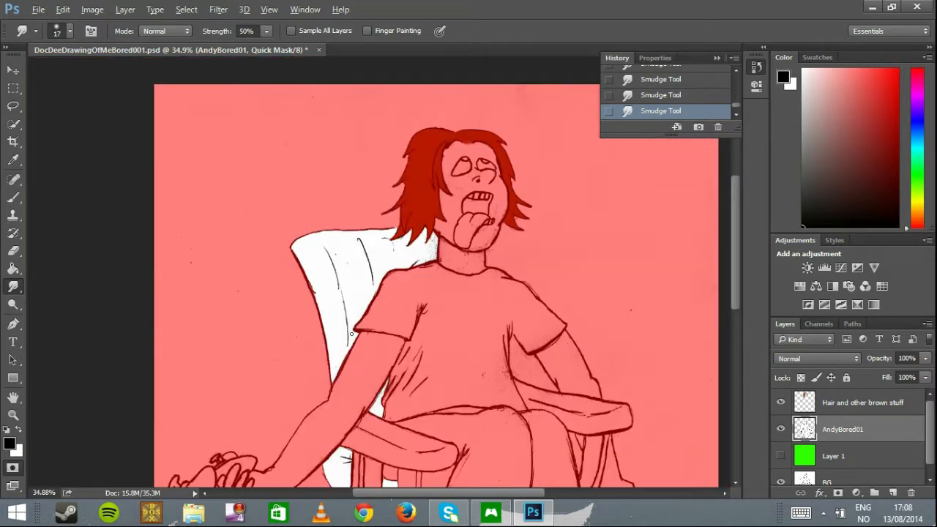
scroll(351, 334, down, 2)
scroll(348, 391, up, 1)
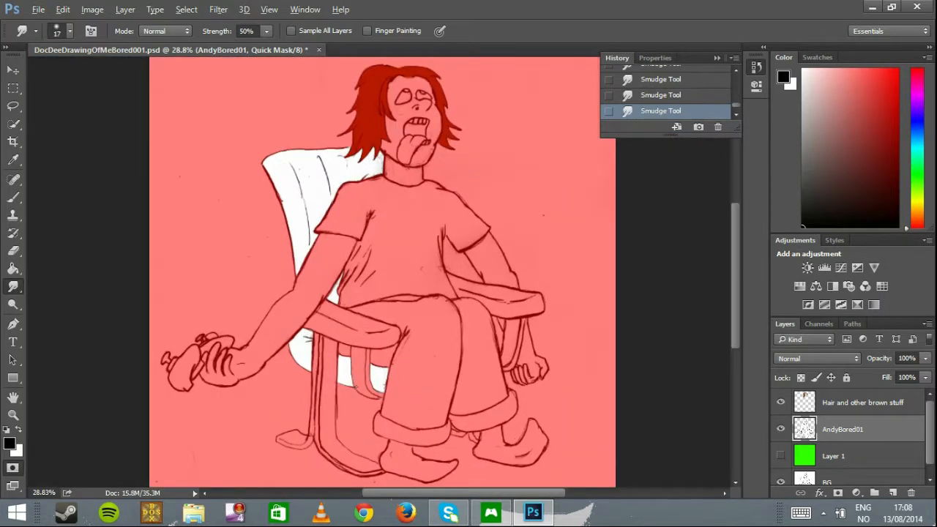
click(843, 407)
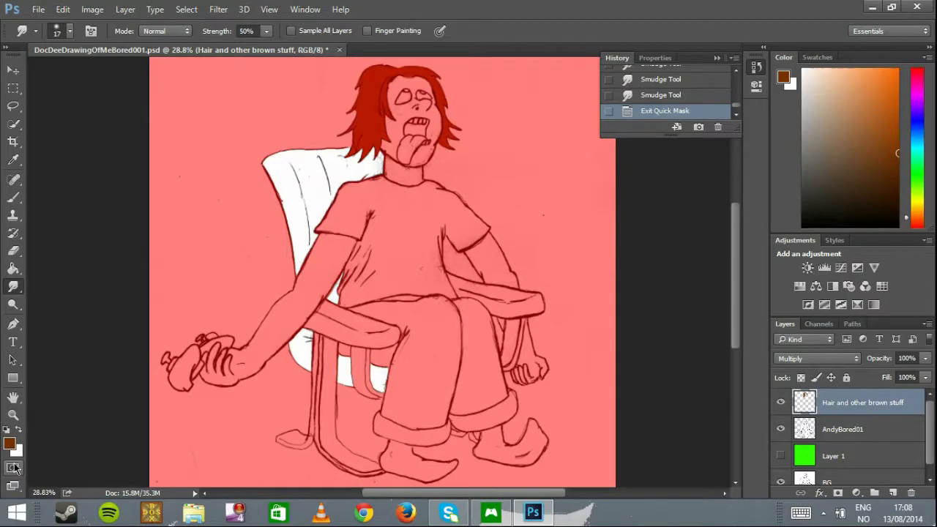
click(174, 287)
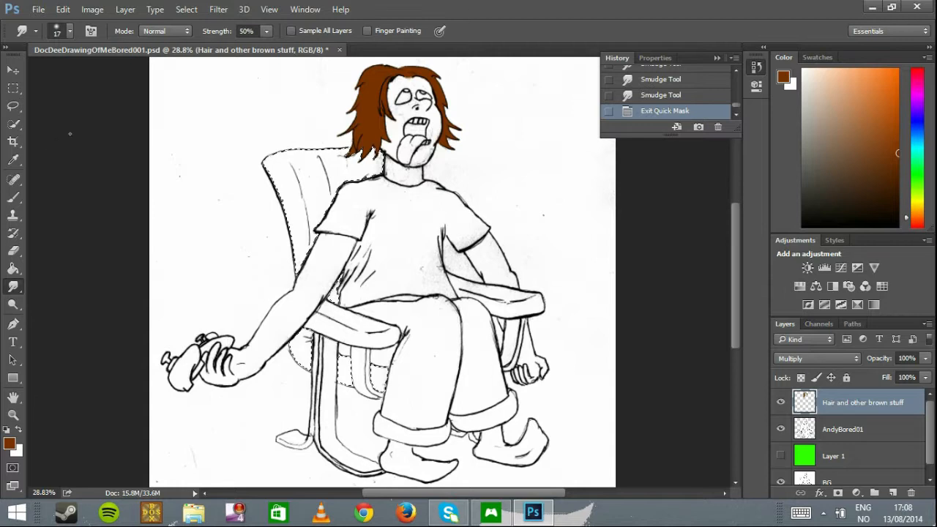
- Set the foreground colour to a very dark brown for the chair
key(i)
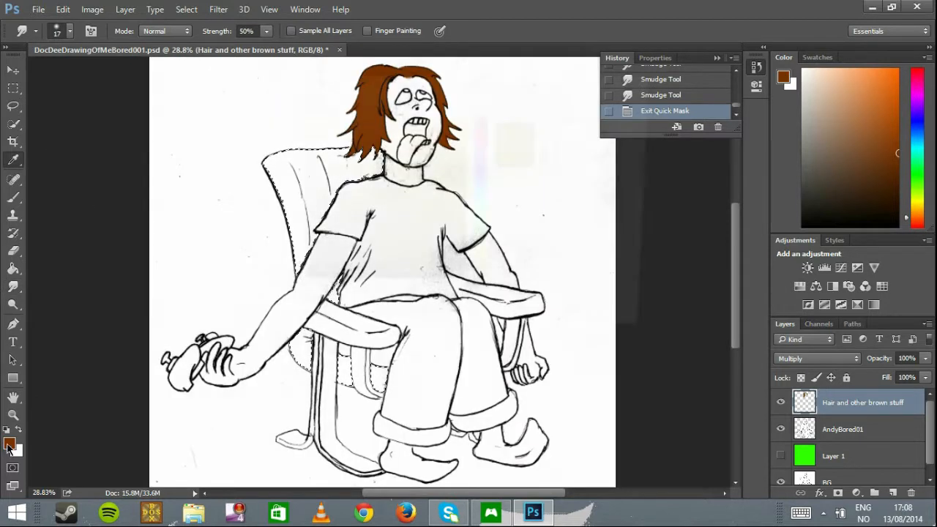
click(9, 443)
text(4d1f00)
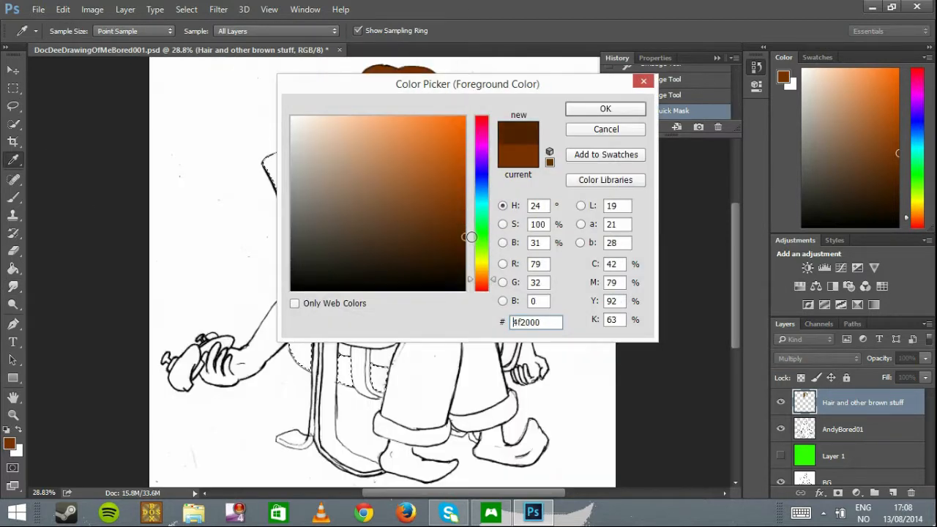
click(463, 249)
click(603, 109)
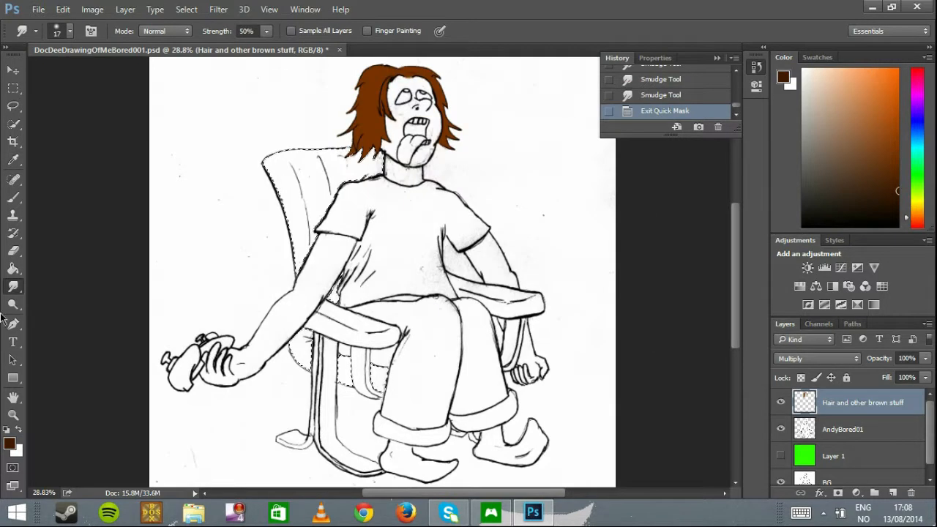
- Fill the selected chair backrest and seat with the dark brown using the Paint Bucket, and deselect the area
click(13, 272)
click(306, 179)
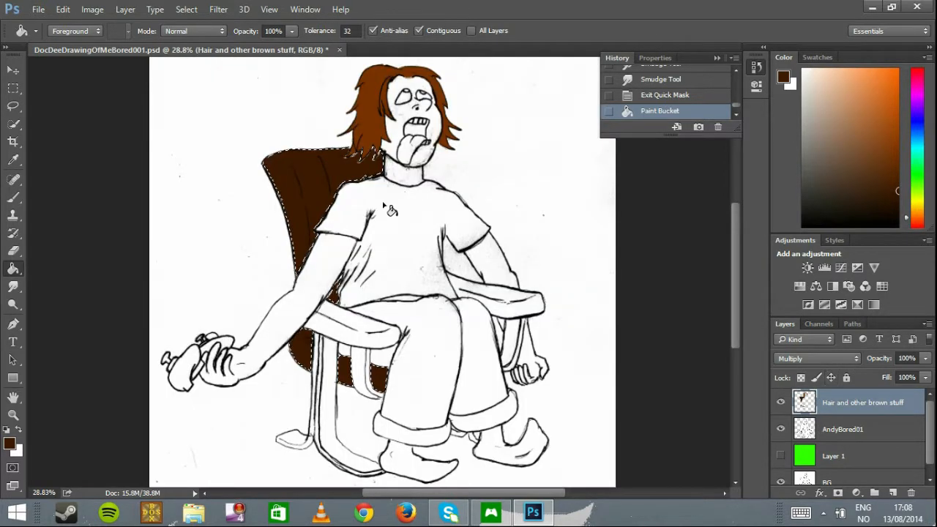
click(13, 88)
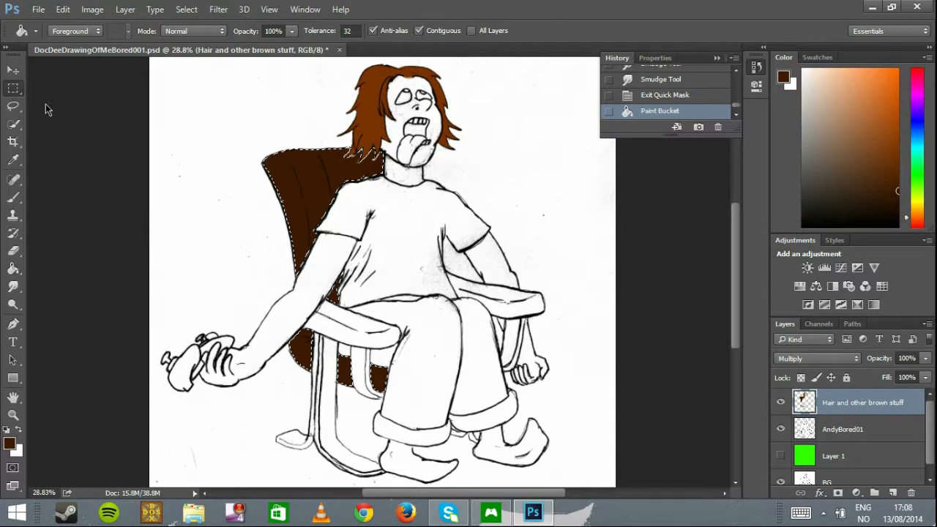
key(ctrl+d)
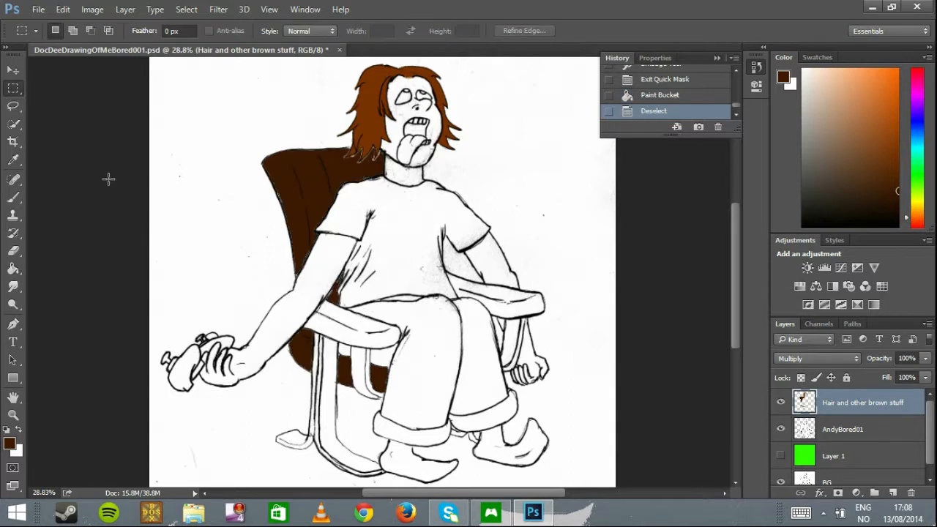
- Clear the stray selection and Quick Select both armrests of the chair on the AndyBored01 layer
click(13, 125)
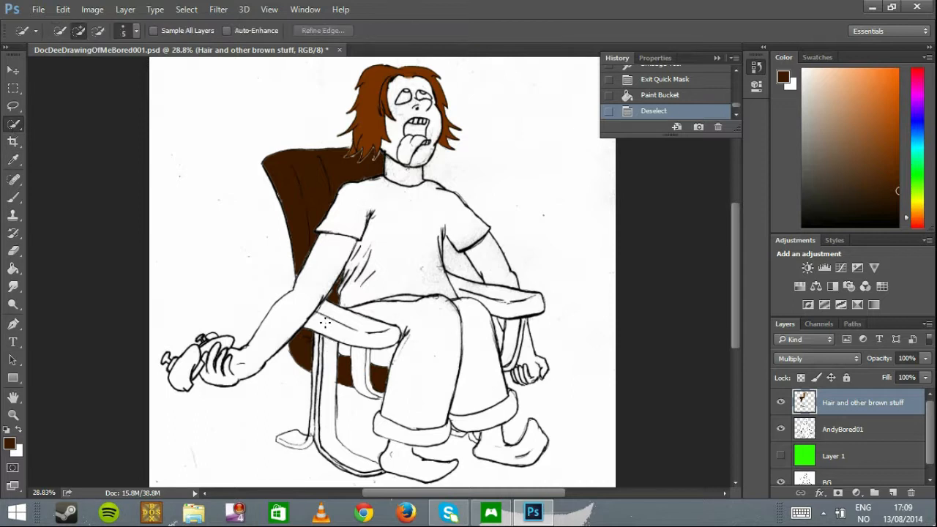
mouse_move(349, 328)
mouse_down()
mouse_move(366, 155)
mouse_move(361, 333)
mouse_up()
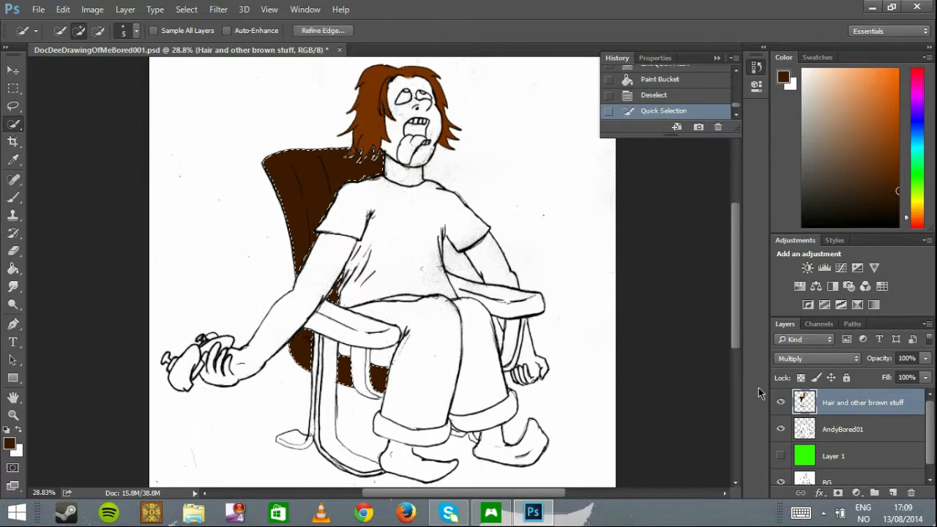
click(842, 429)
click(13, 88)
key(ctrl+d)
click(13, 125)
drag(319, 322, 396, 338)
mouse_move(461, 285)
mouse_down()
mouse_move(538, 307)
mouse_move(513, 308)
mouse_up()
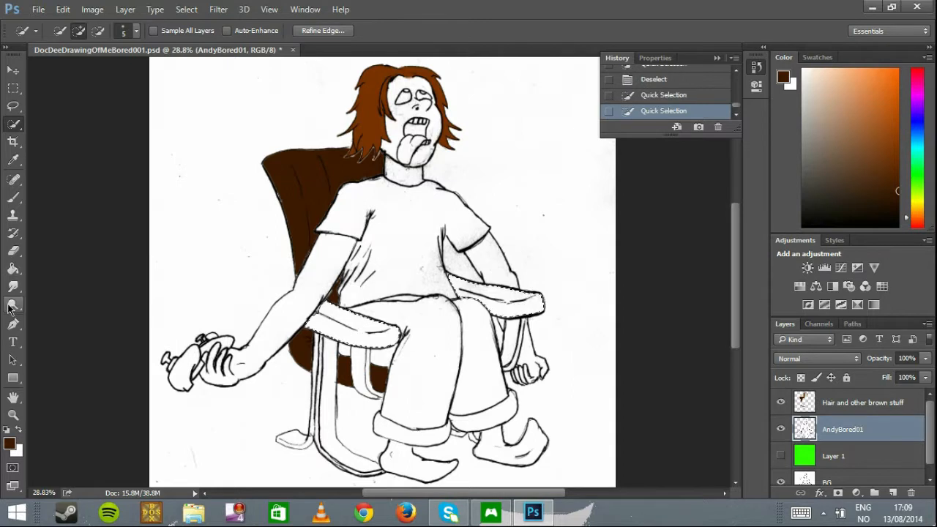
- Try to fill both armrests with dark brown on the AndyBored01 layer, and undo the fills
click(13, 268)
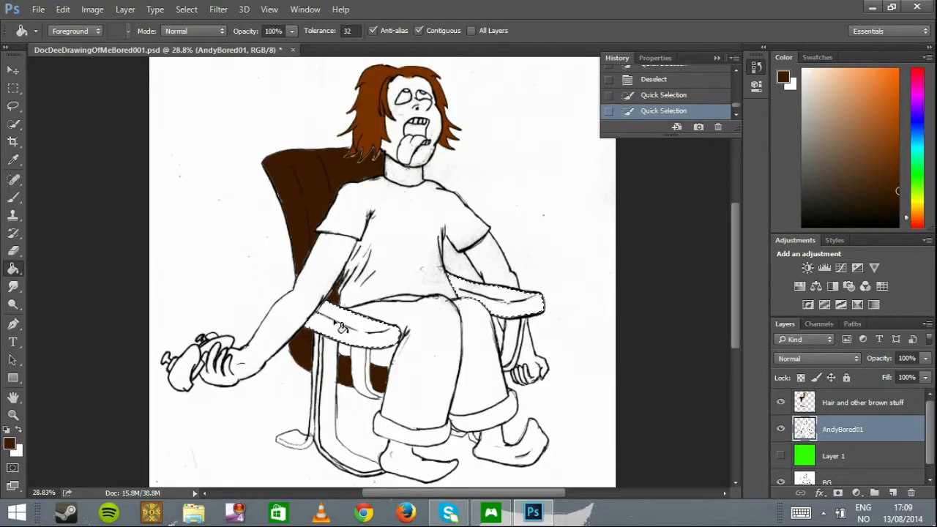
click(338, 327)
click(501, 294)
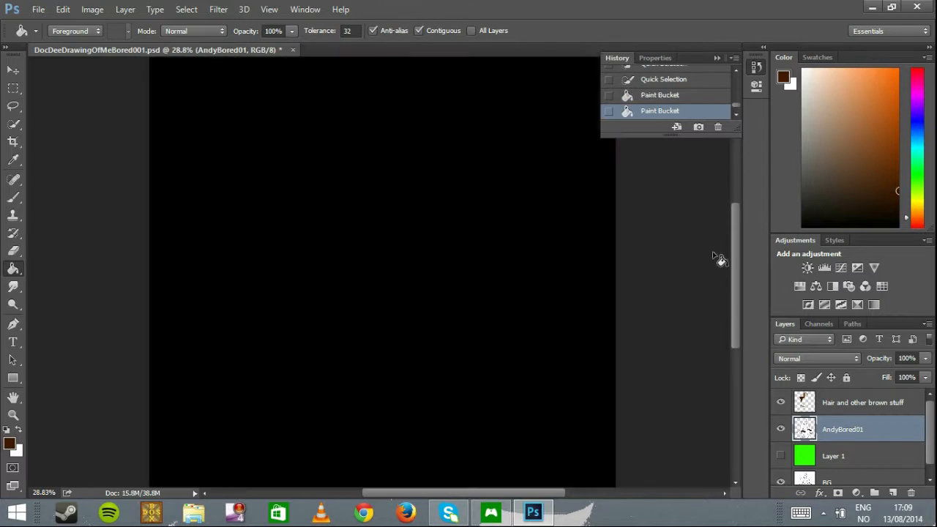
key(ctrl+z)
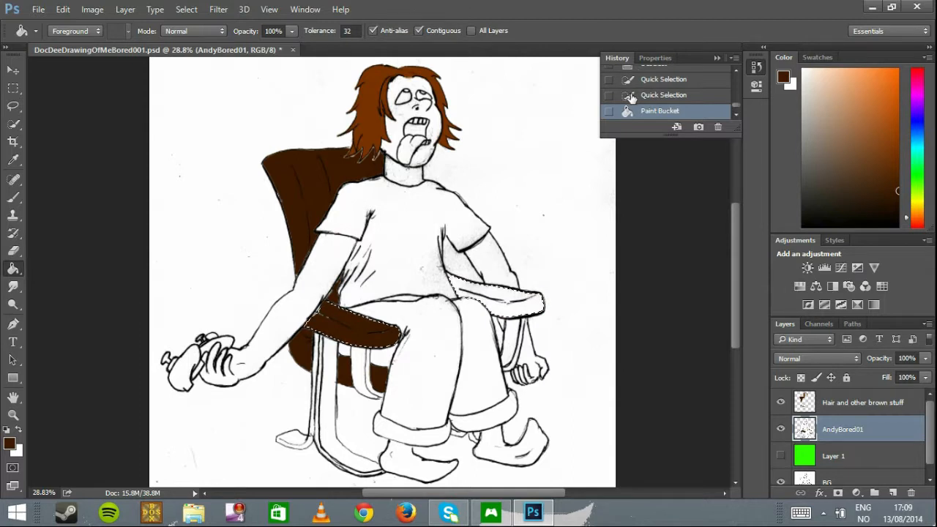
click(630, 97)
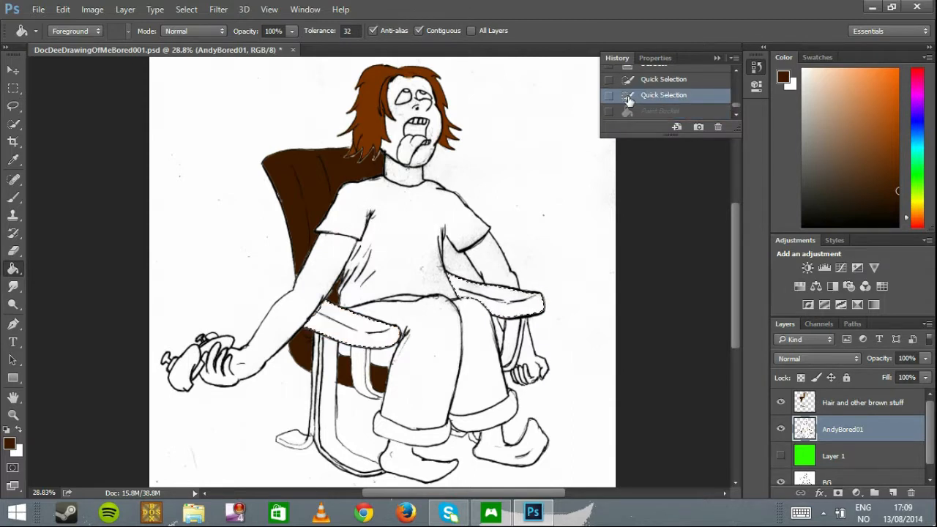
- Fill the selected armrests with dark brown on the Hair and other brown stuff layer, and deselect them
click(821, 404)
click(346, 331)
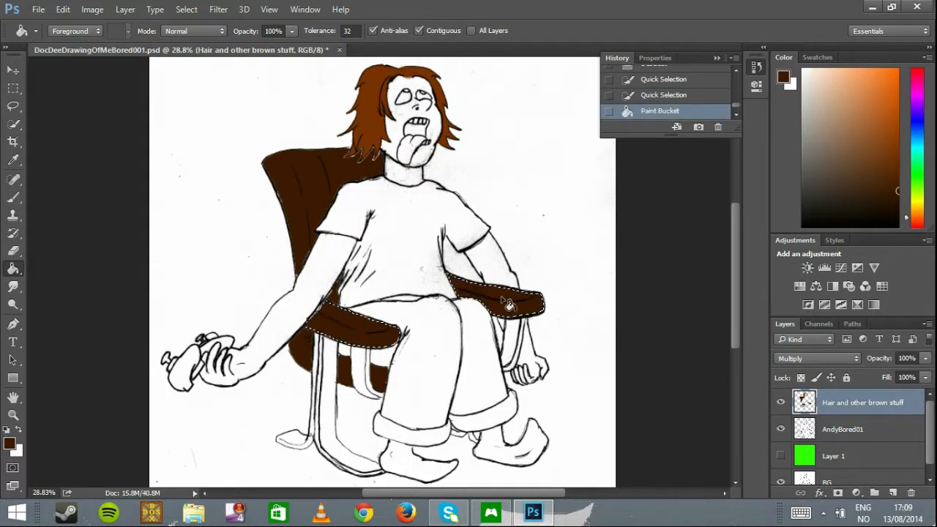
click(13, 88)
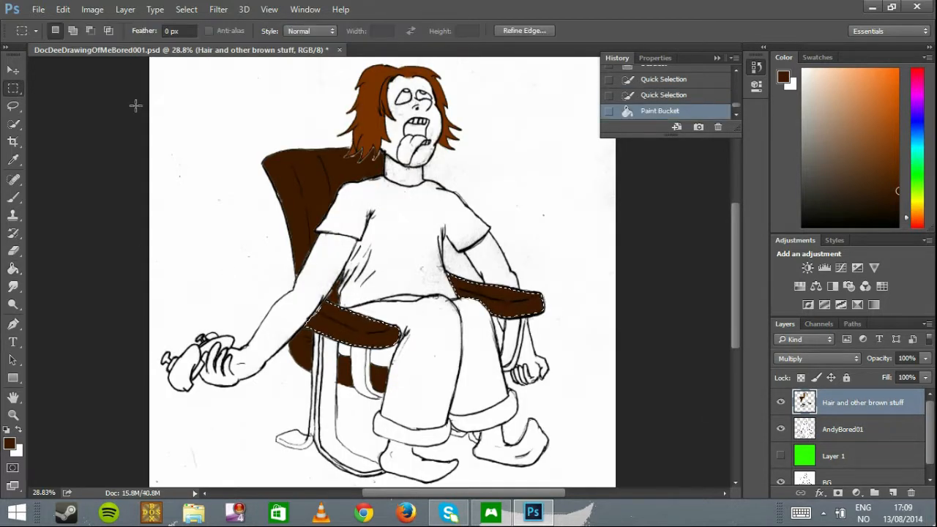
click(144, 114)
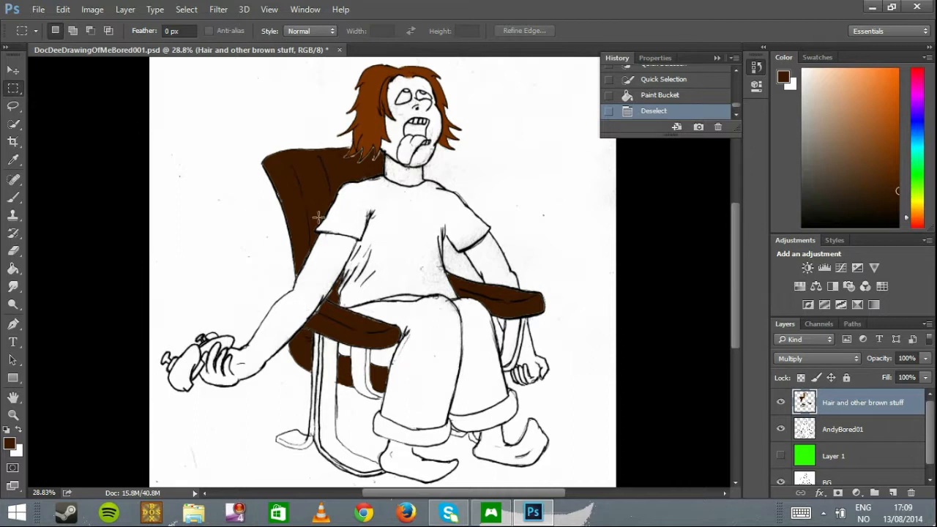
- Smudge the dark brown into the white gap where the near armrest meets the forearm
scroll(308, 323, up, 15)
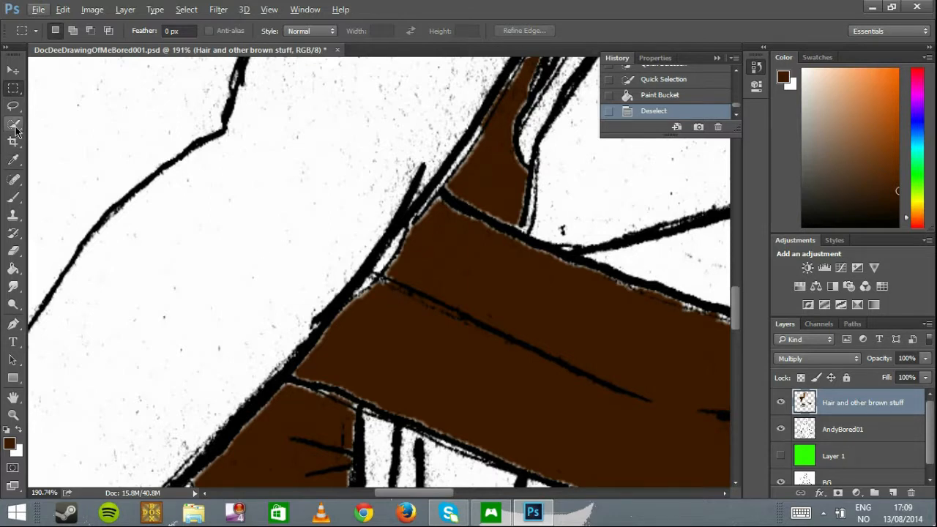
click(12, 286)
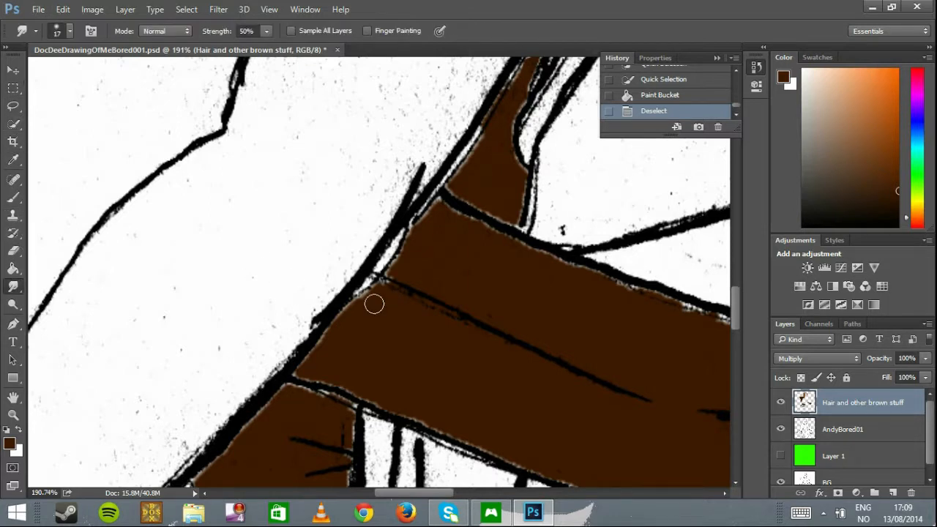
mouse_move(399, 292)
mouse_down()
mouse_move(382, 272)
mouse_move(384, 259)
mouse_move(400, 259)
mouse_move(391, 240)
mouse_up()
mouse_move(373, 284)
mouse_down()
mouse_move(378, 260)
mouse_move(371, 312)
mouse_move(353, 297)
mouse_move(349, 328)
mouse_move(330, 324)
mouse_move(380, 280)
mouse_move(389, 244)
mouse_move(399, 259)
mouse_move(398, 242)
mouse_move(412, 246)
mouse_move(403, 232)
mouse_move(438, 202)
mouse_up()
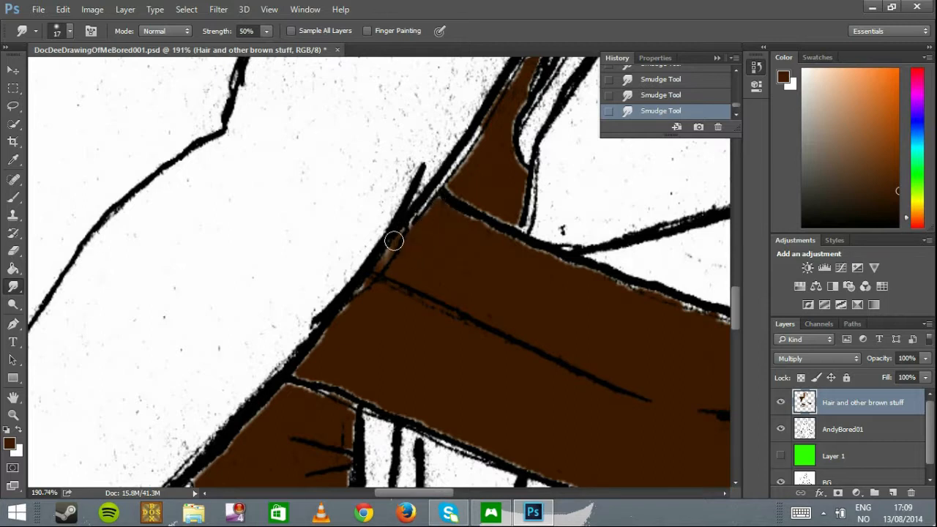
- Examine the fill edges of the far armrest and the rest of the chair for uncoloured gaps
scroll(521, 173, down, 3)
scroll(499, 190, down, 5)
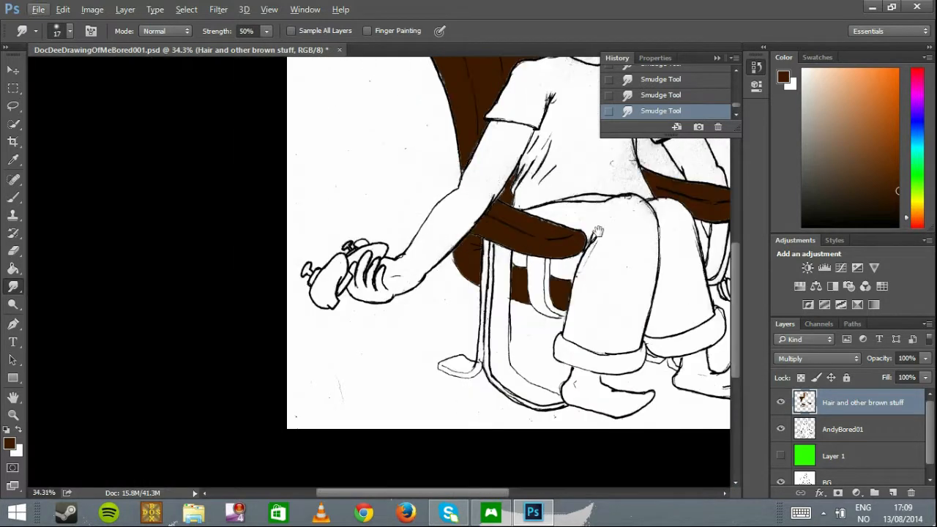
drag(596, 220, 318, 251)
scroll(348, 210, up, 5)
scroll(349, 210, up, 3)
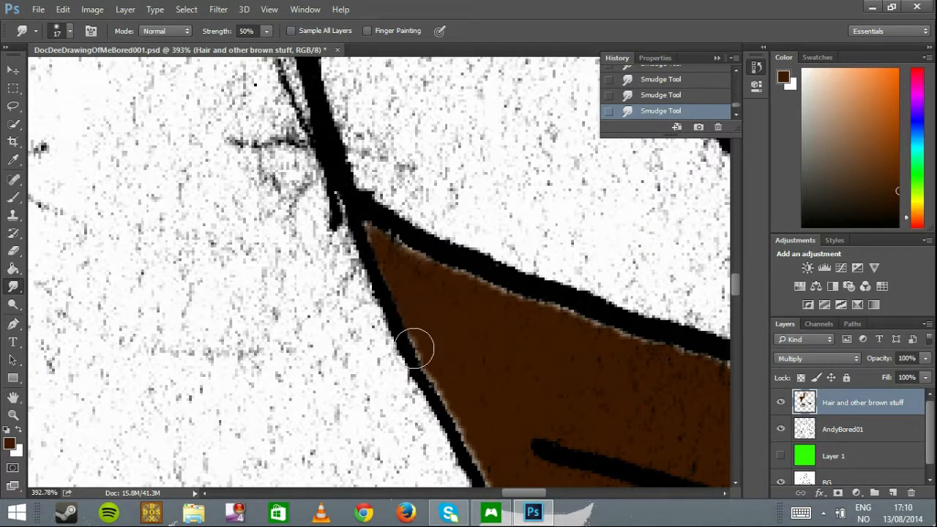
scroll(455, 315, down, 2)
scroll(455, 310, down, 7)
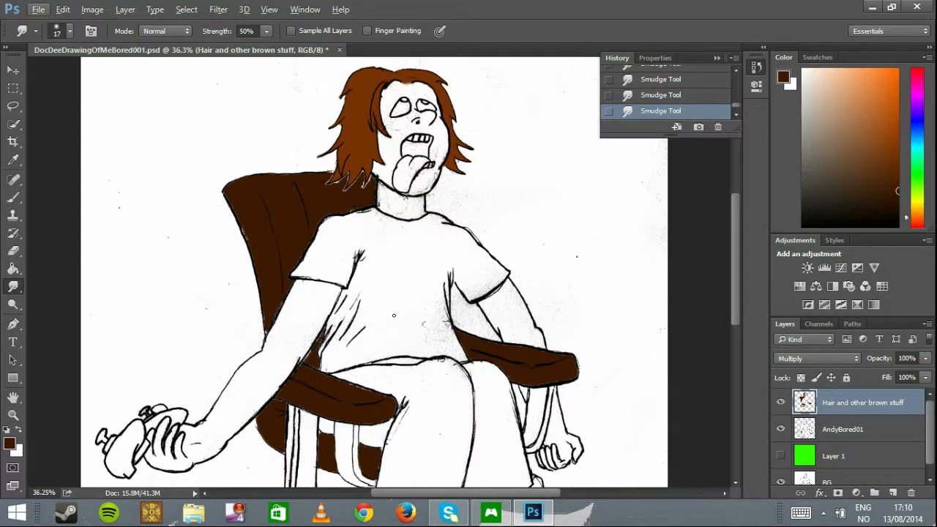
scroll(378, 322, down, 5)
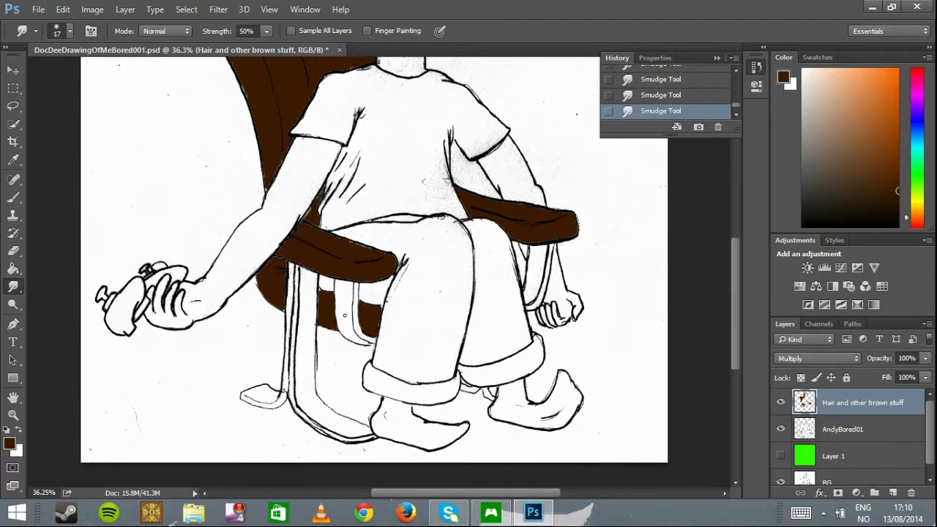
- Quick Select the rear tubular chair leg beneath the seat on the AndyBored01 layer
click(827, 430)
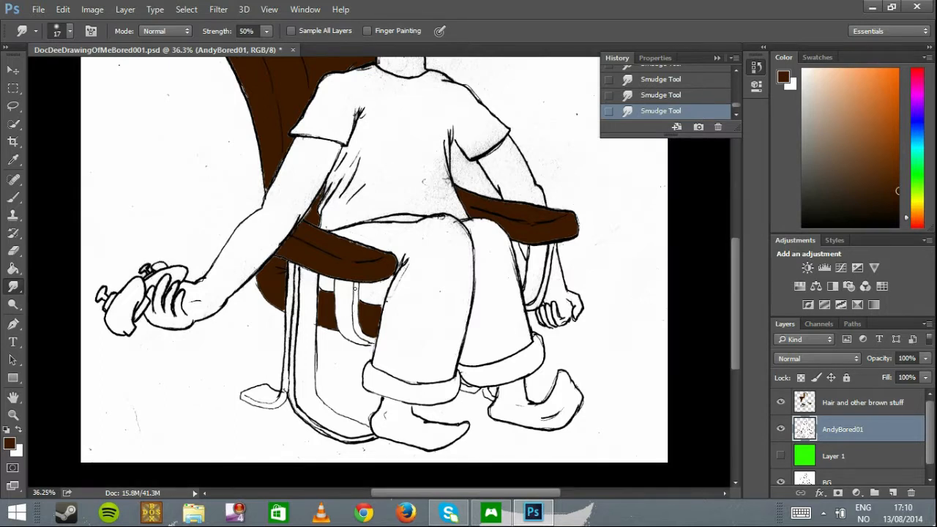
click(13, 124)
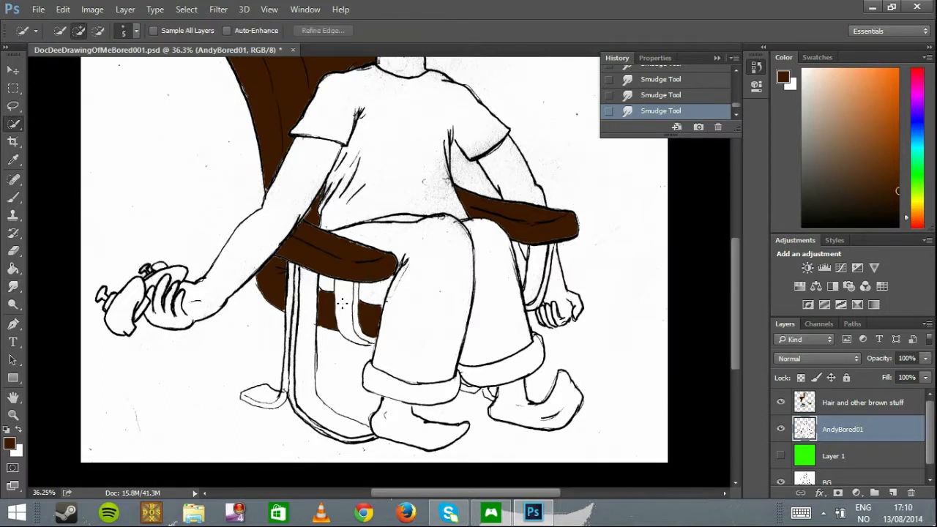
drag(344, 291, 343, 310)
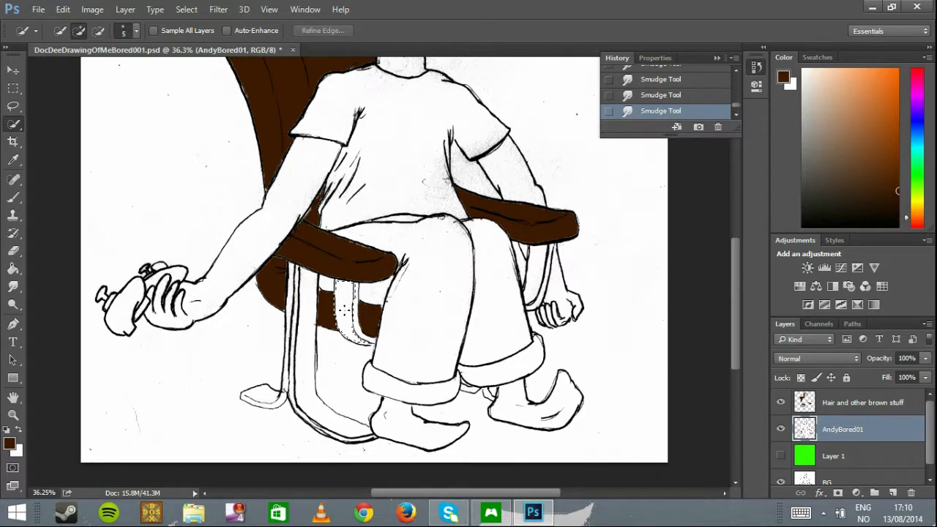
- Step back through the history to an earlier smudge stroke, discarding the rear leg selection
scroll(672, 101, up, 4)
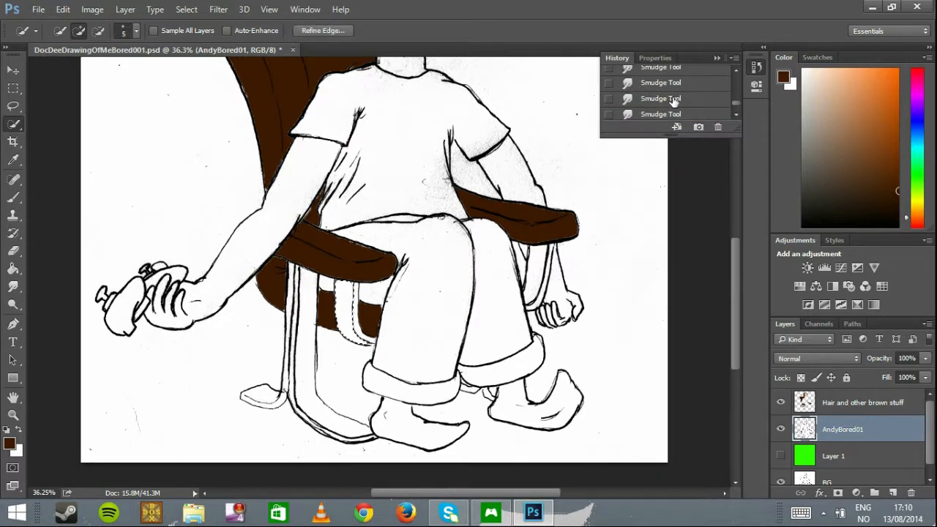
click(669, 104)
click(662, 93)
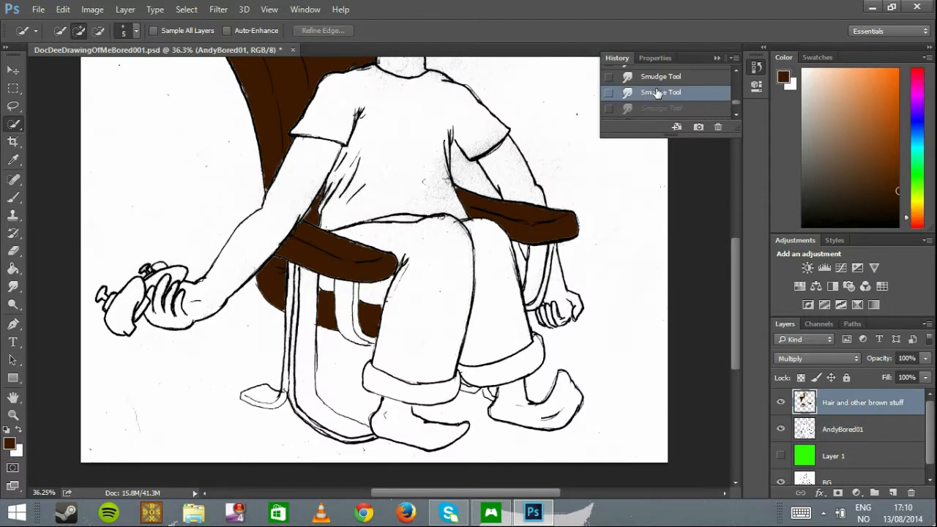
key(ctrl+alt+z)
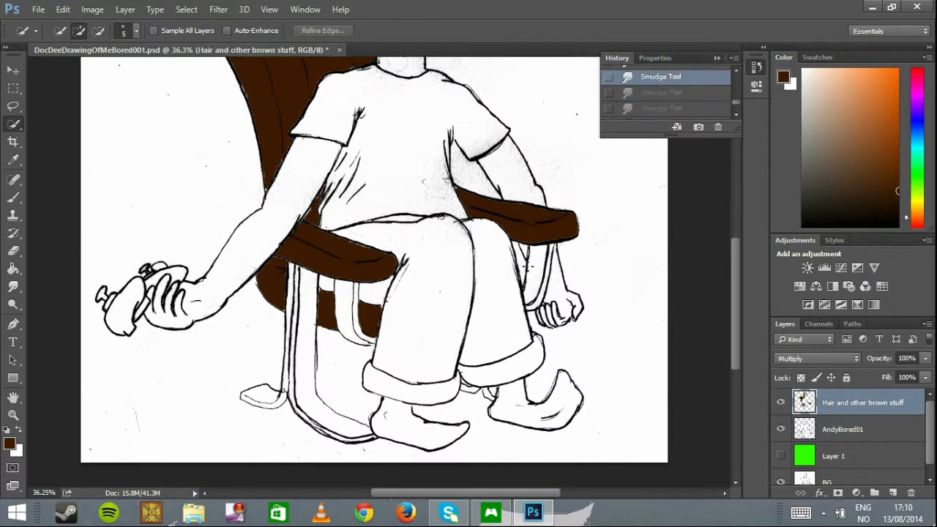
click(649, 96)
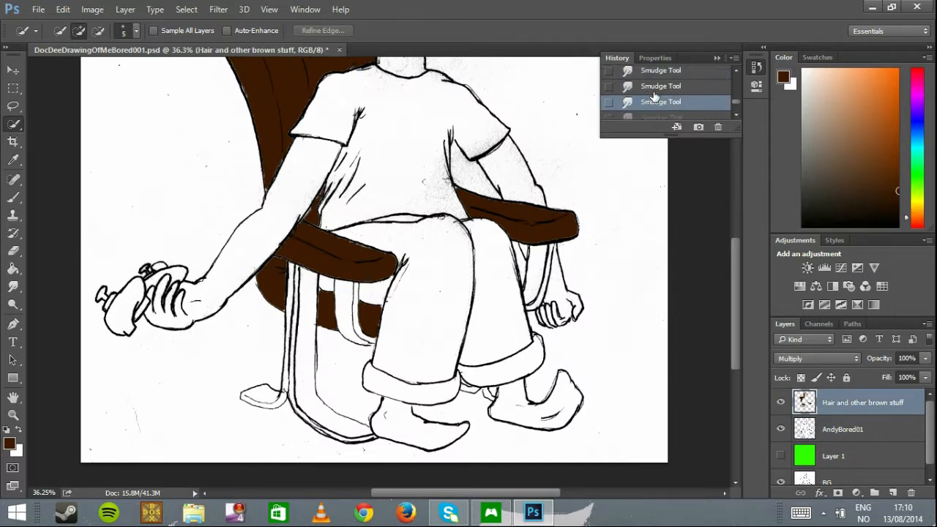
click(644, 117)
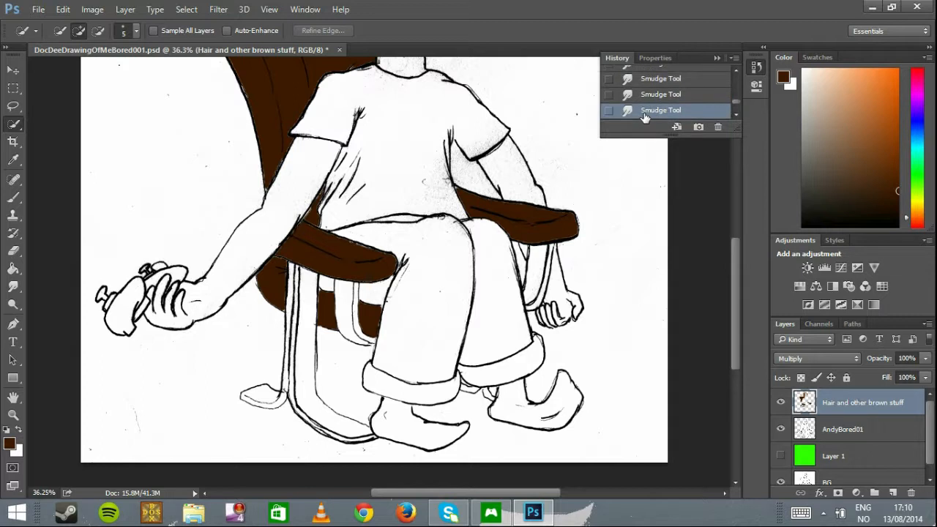
click(644, 103)
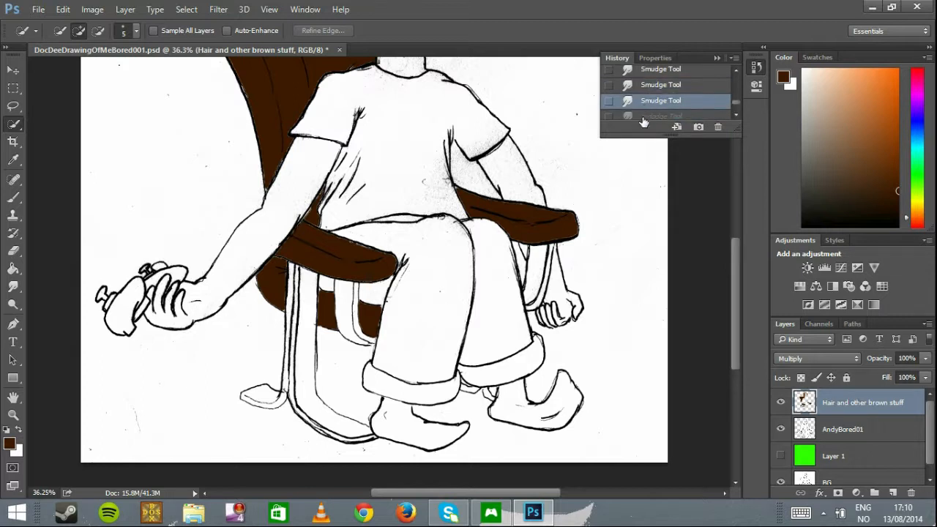
click(642, 117)
click(672, 103)
click(665, 87)
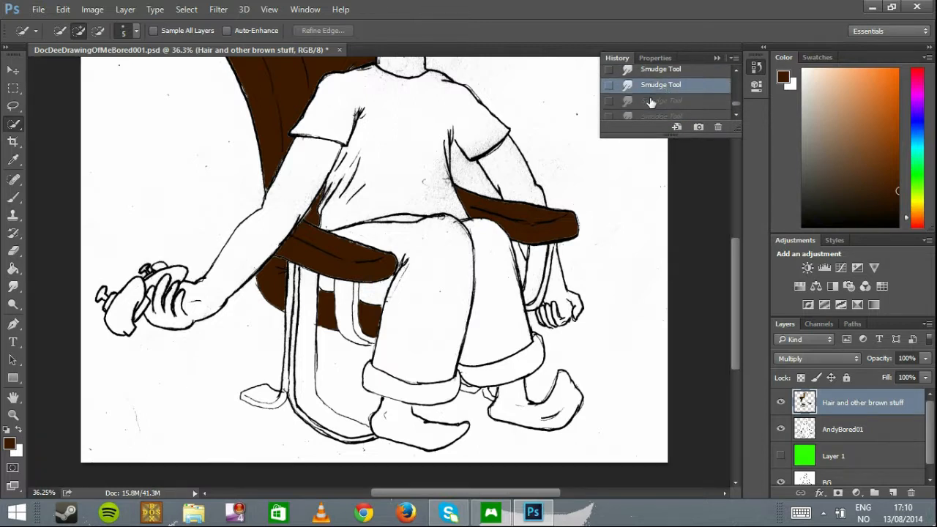
- Quick Select the chair's front tubular leg frame and its small foot on the AndyBored01 layer
click(835, 432)
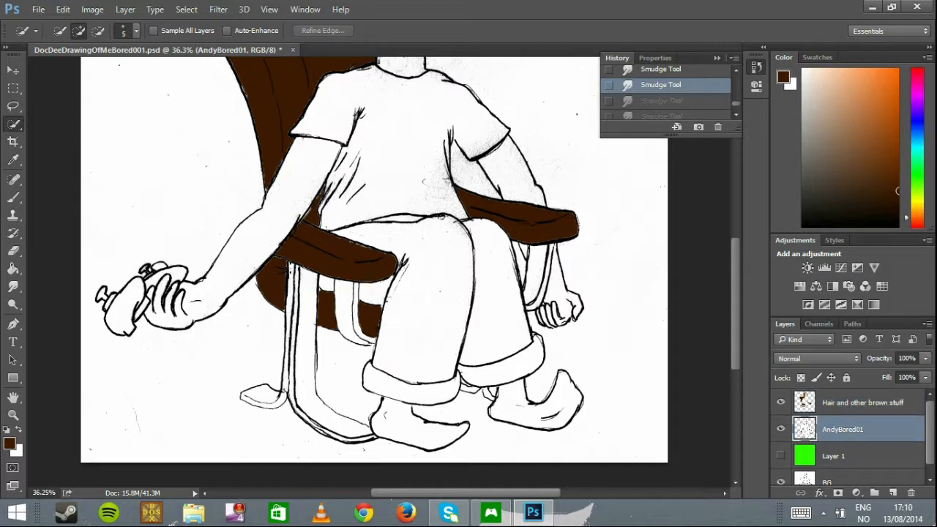
mouse_move(294, 273)
mouse_down()
mouse_move(309, 317)
mouse_move(278, 369)
mouse_move(256, 400)
mouse_up()
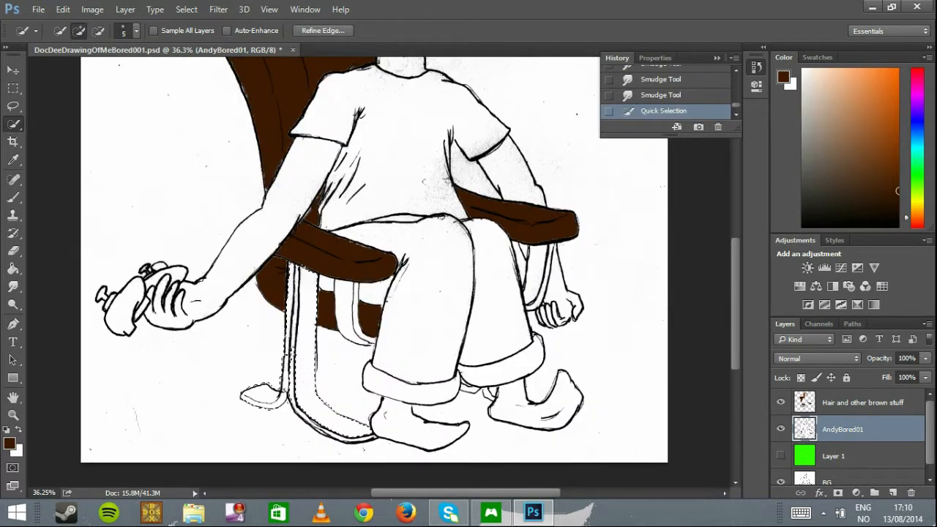
- Extend the Quick Selection along the front leg's lower rail and onto the rear leg and far armrest support
mouse_move(291, 352)
mouse_down()
mouse_move(285, 391)
mouse_move(309, 420)
mouse_move(351, 439)
mouse_up()
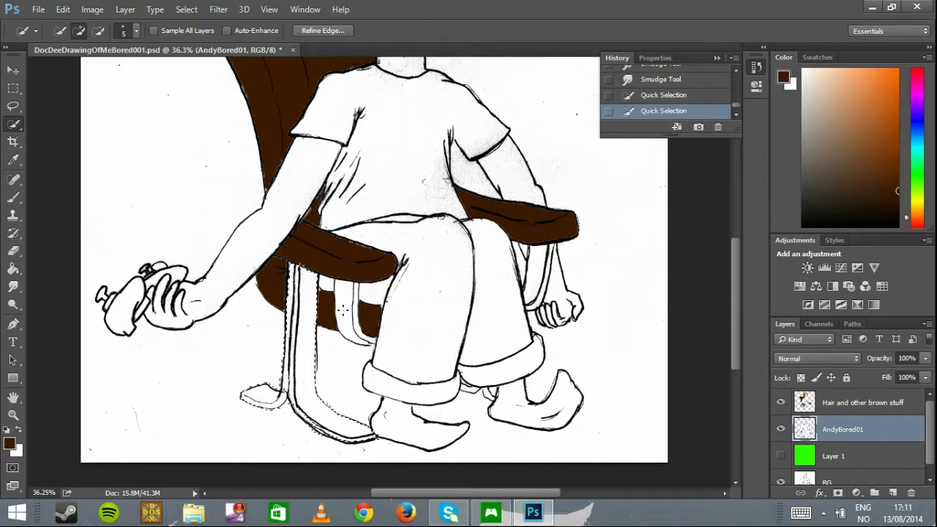
click(537, 251)
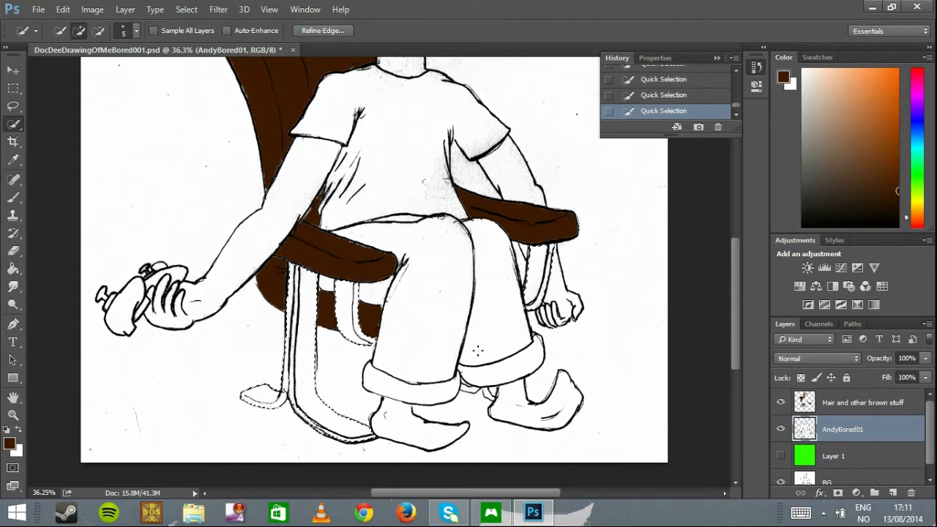
- Show the green Layer 1 backdrop and check the leg frame selection in Quick Mask mode
click(781, 455)
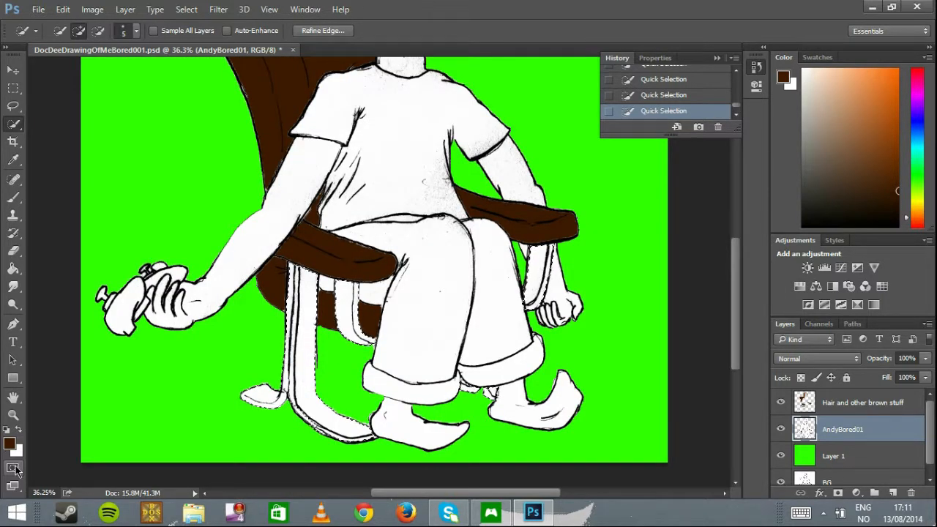
click(12, 467)
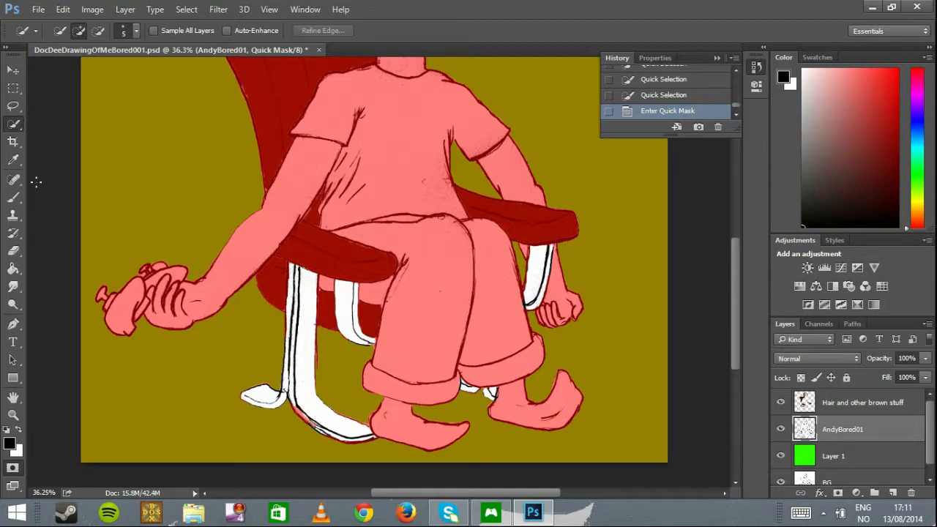
click(11, 471)
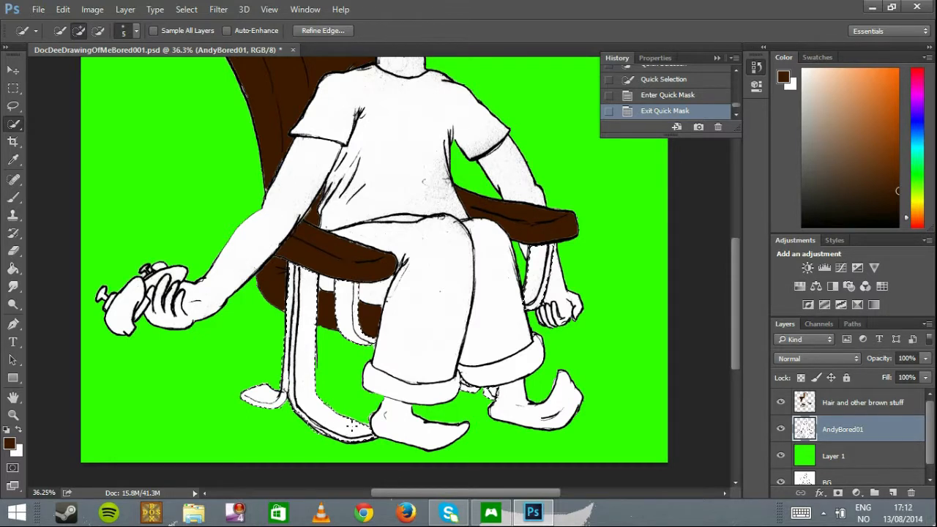
- Refine the Quick Selection edges around the front leg's curved base and the rear leg, adding and subtracting small areas
click(349, 434)
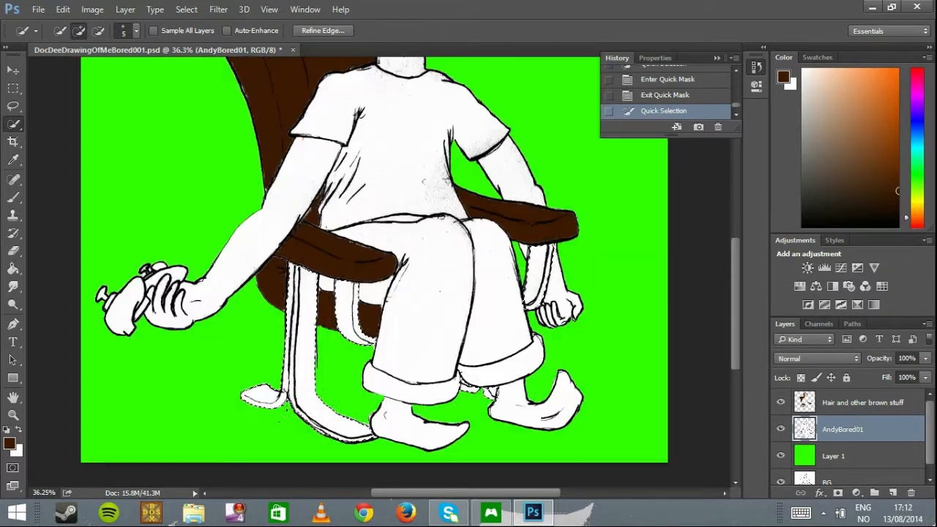
scroll(308, 416, up, 4)
scroll(307, 415, up, 5)
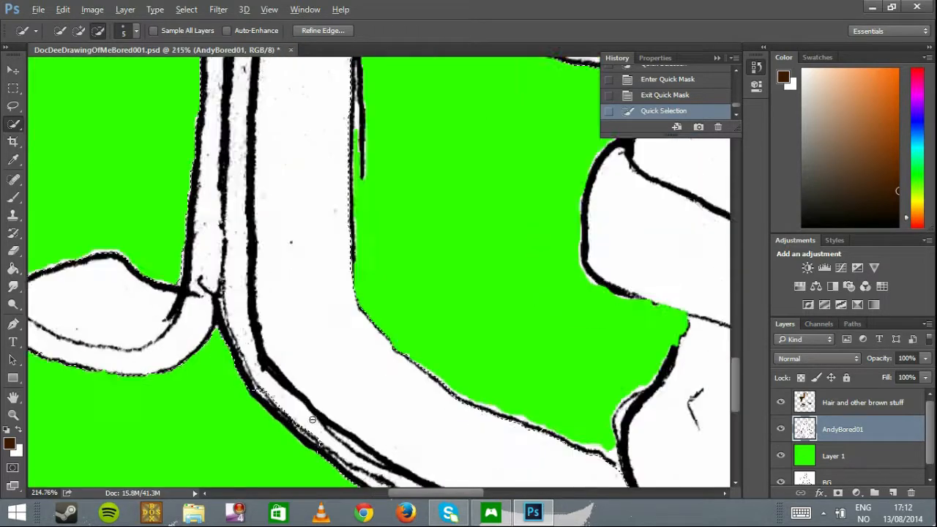
click(424, 397)
scroll(434, 368, down, 5)
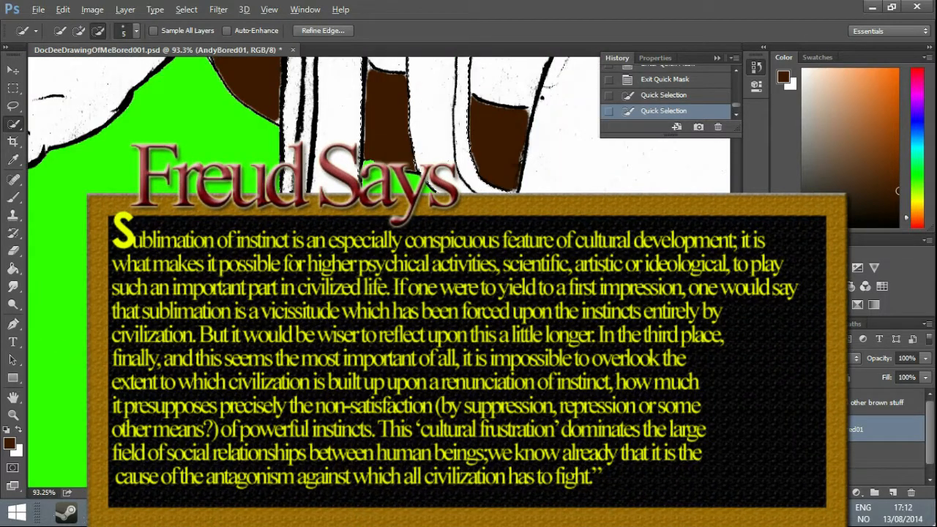
key(alt)
key(alt)
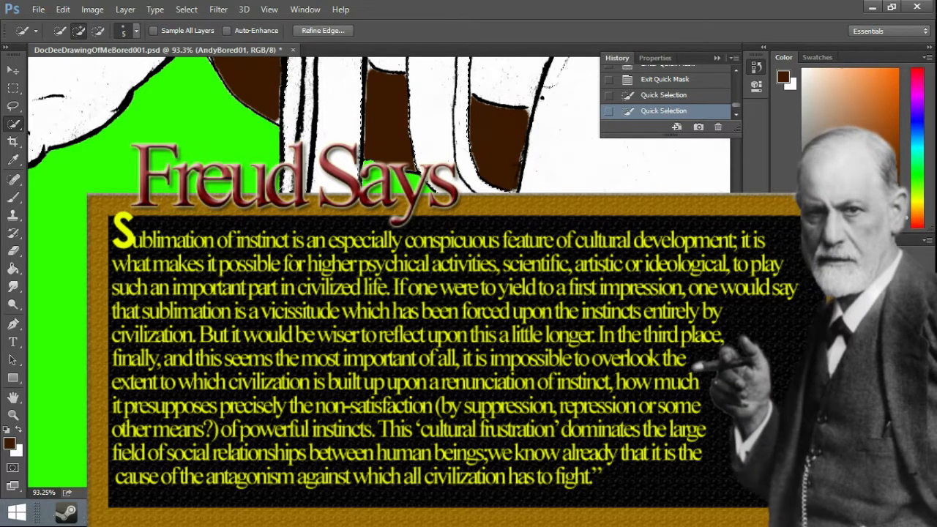
click(541, 97)
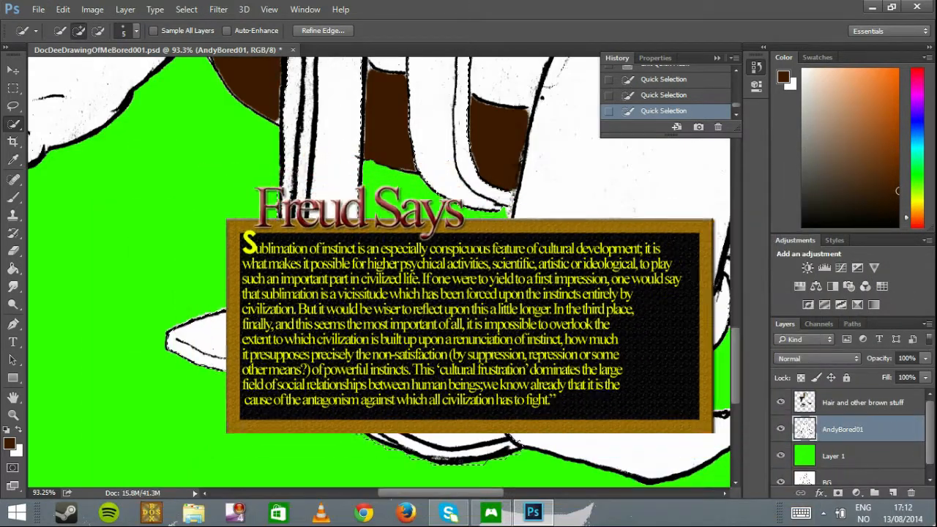
scroll(362, 388, up, 5)
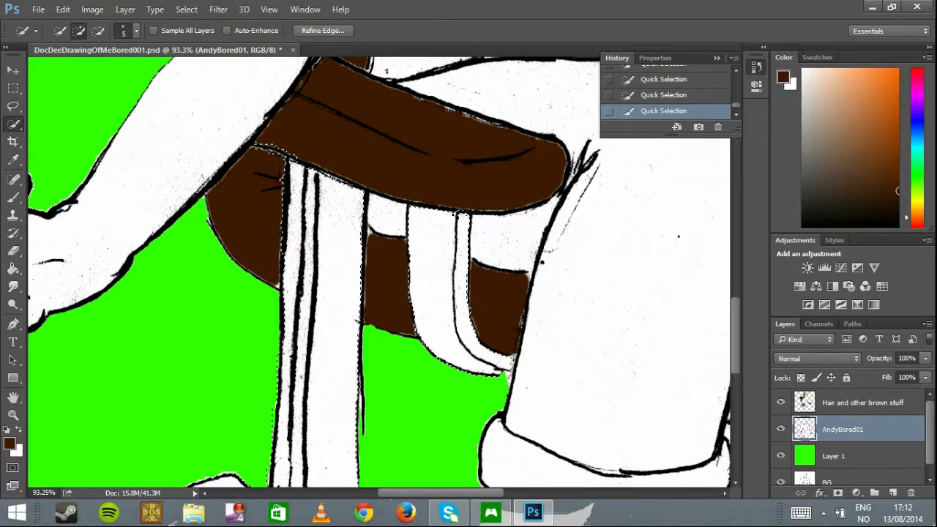
scroll(426, 260, down, 2)
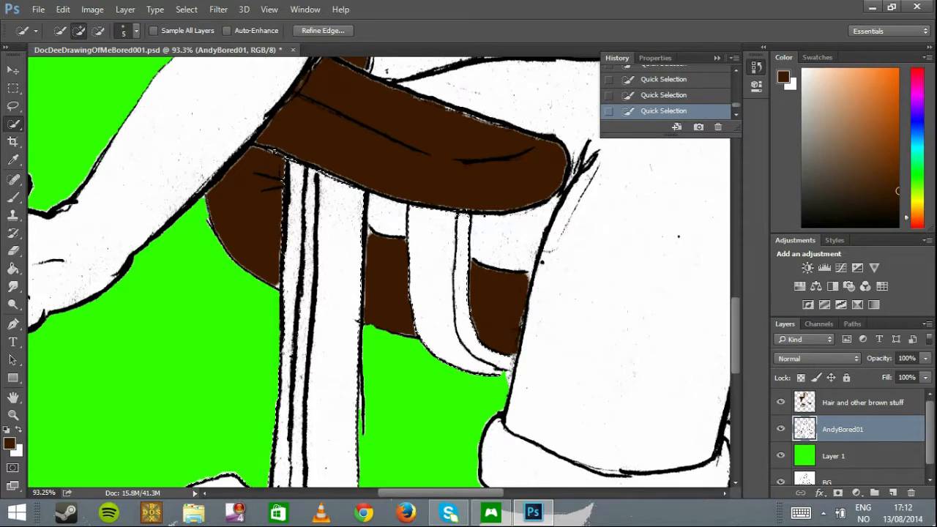
scroll(436, 256, down, 6)
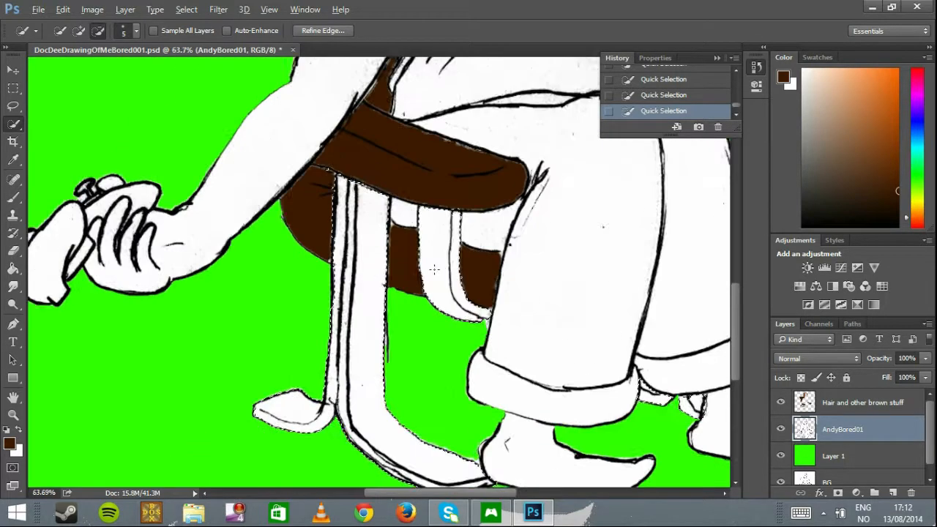
- Set the foreground colour to the orange-brown a44200
click(9, 443)
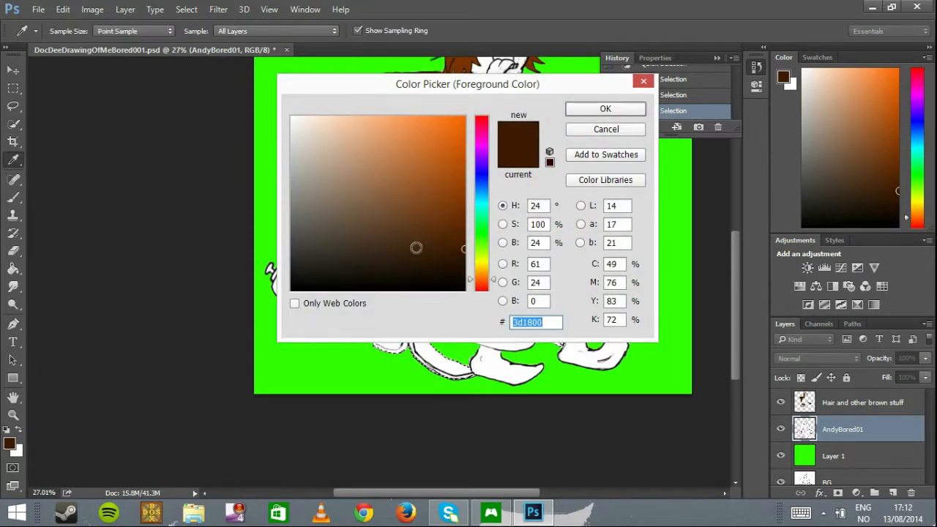
mouse_move(412, 82)
mouse_down()
mouse_move(191, 256)
mouse_move(753, 234)
mouse_move(208, 146)
mouse_move(93, 93)
mouse_move(101, 100)
mouse_up()
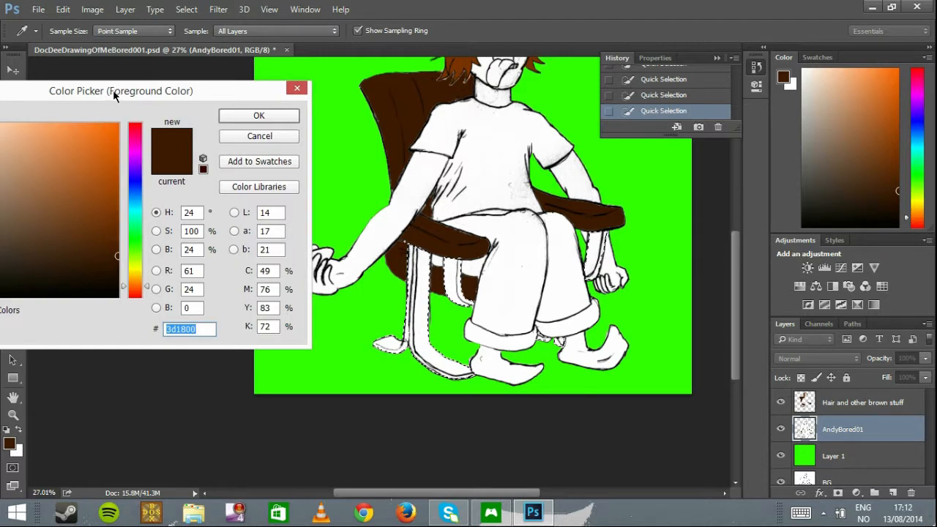
drag(113, 89, 128, 89)
click(132, 215)
click(130, 197)
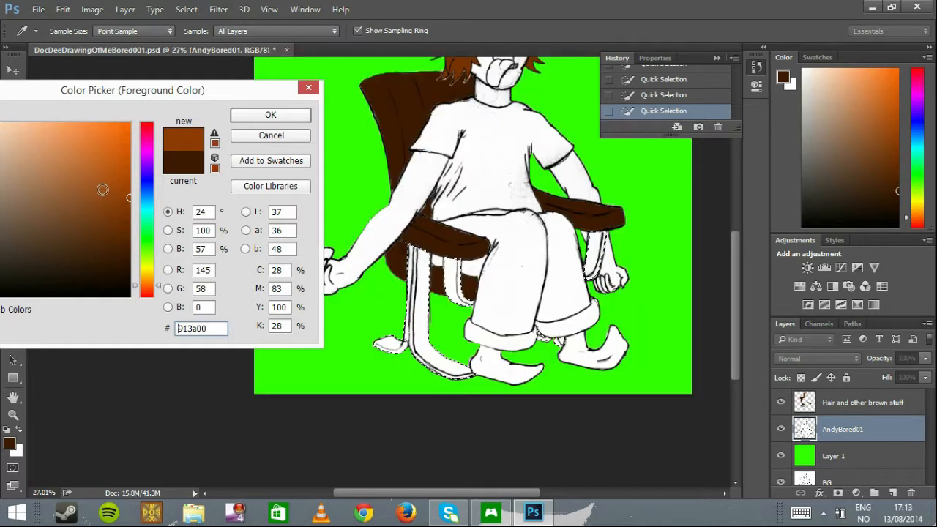
click(131, 207)
drag(138, 206, 162, 189)
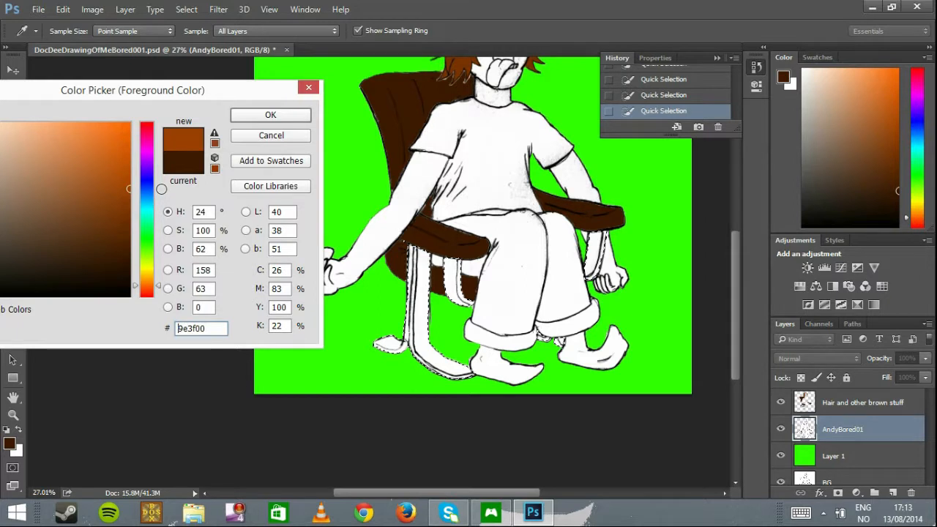
drag(162, 189, 167, 184)
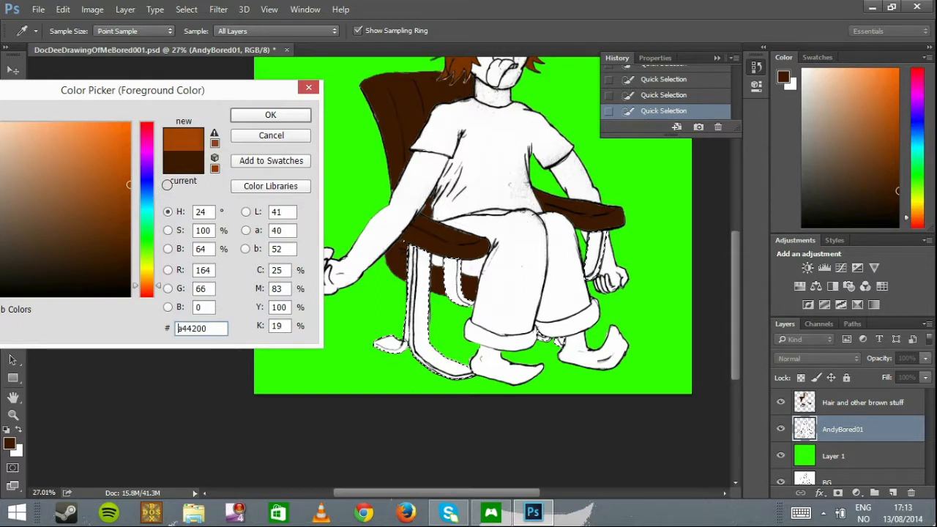
click(267, 117)
- Fill the selected chair leg frame with the foreground colour on the Hair and other brown stuff layer using the Paint Bucket
click(15, 270)
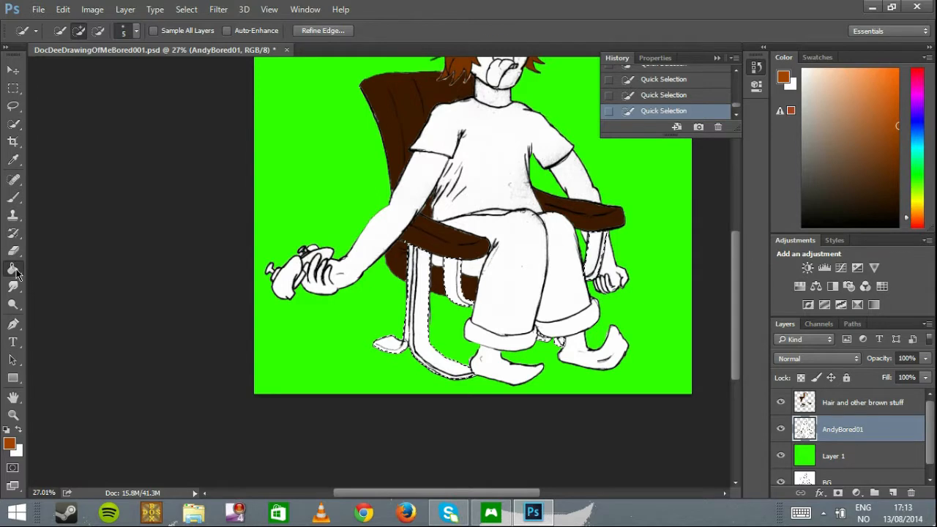
click(879, 401)
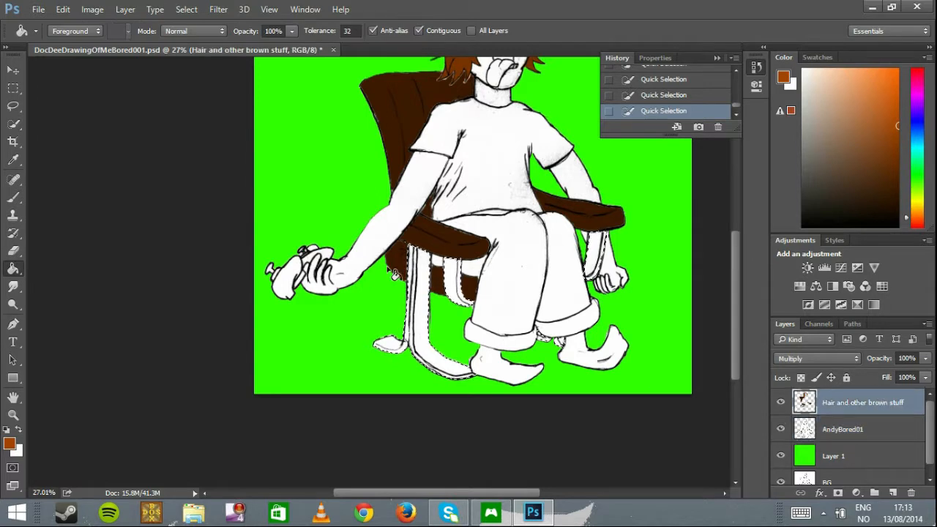
click(418, 265)
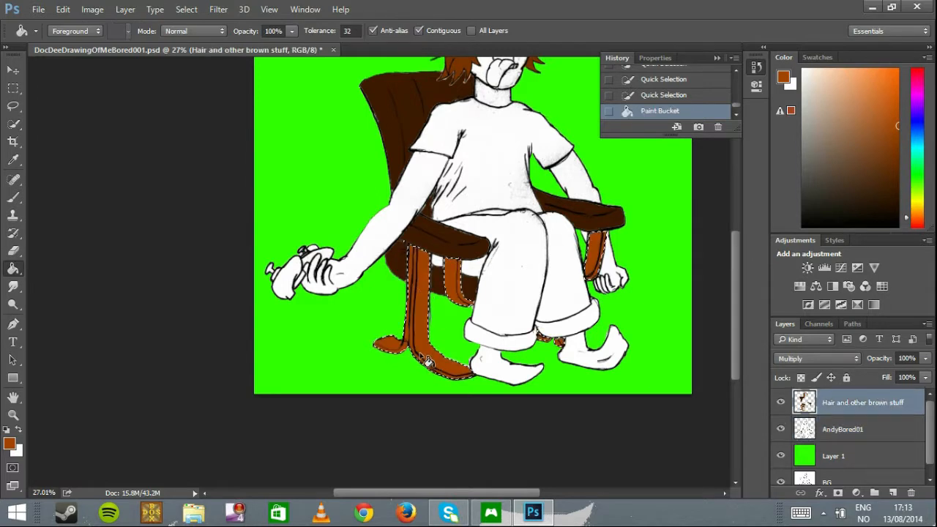
- Save the coloured drawing to its existing PSD file
scroll(425, 329, up, 3)
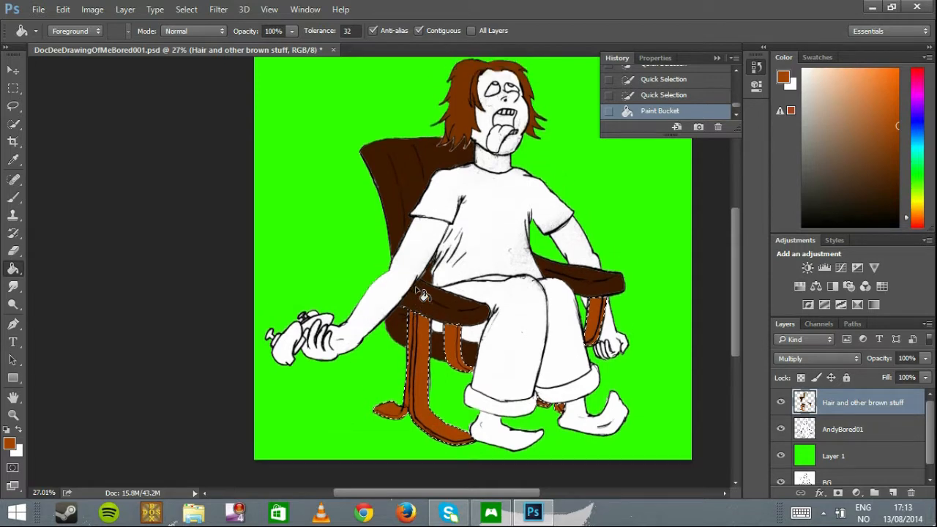
scroll(423, 295, up, 1)
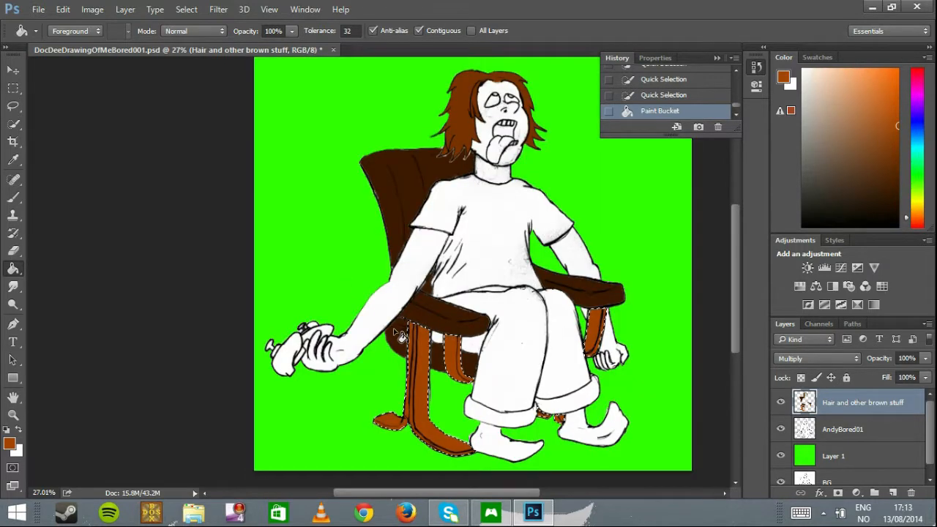
click(31, 11)
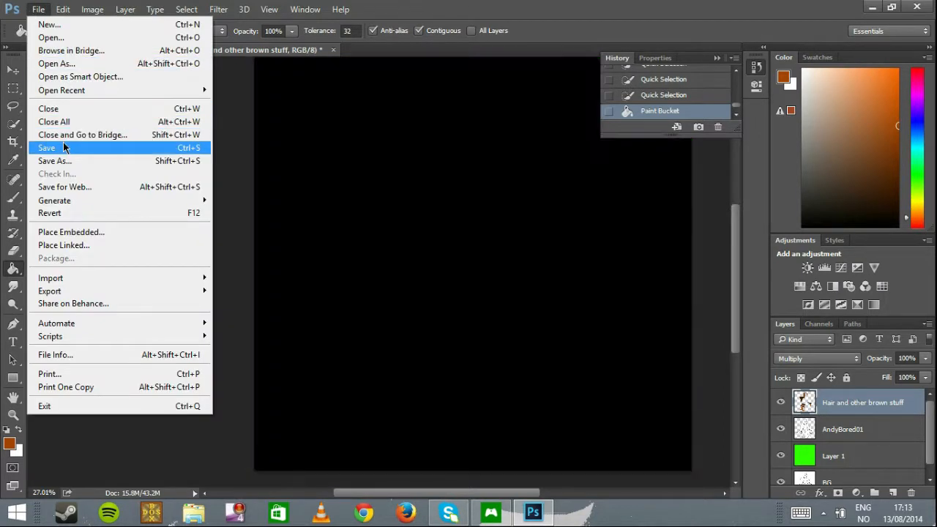
click(65, 148)
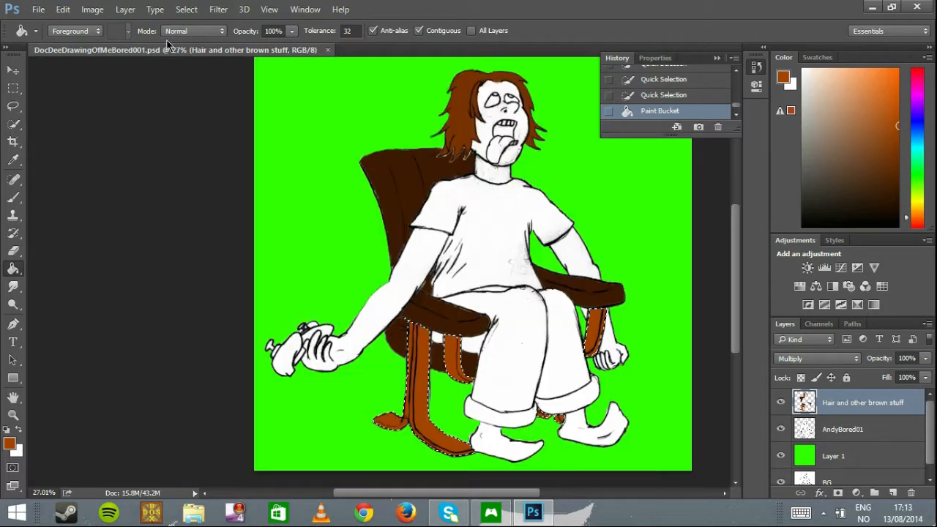
- Sample the orange-brown of the chair in andyace-skremtDaniel.psd as the foreground colour and close that file
click(30, 11)
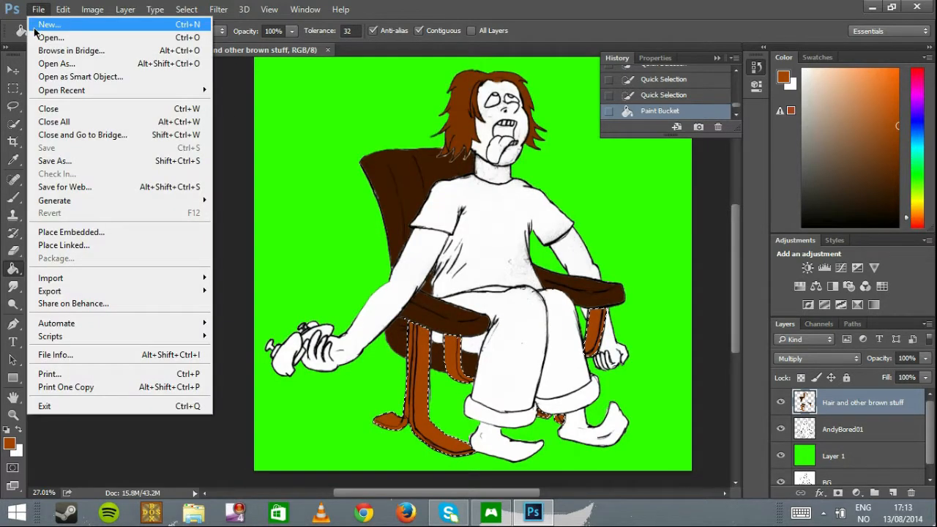
click(38, 37)
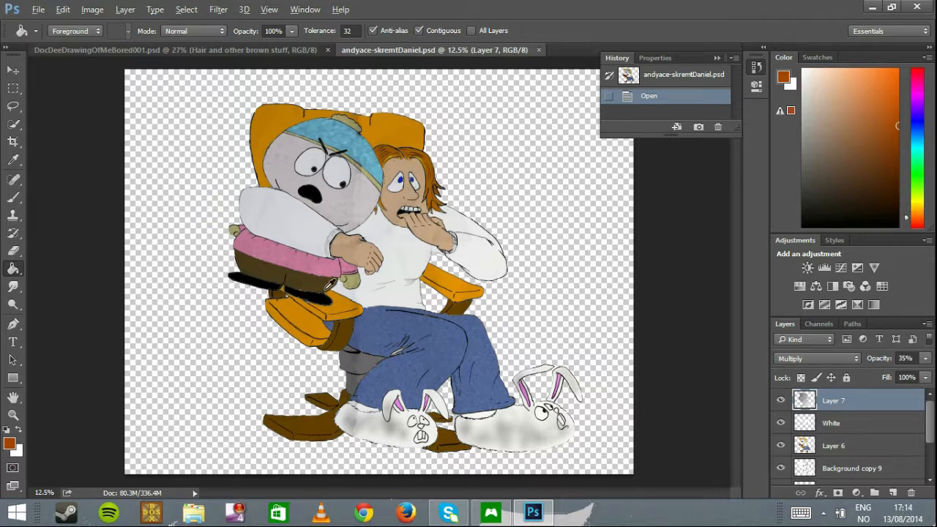
scroll(331, 284, up, 1)
scroll(330, 284, up, 1)
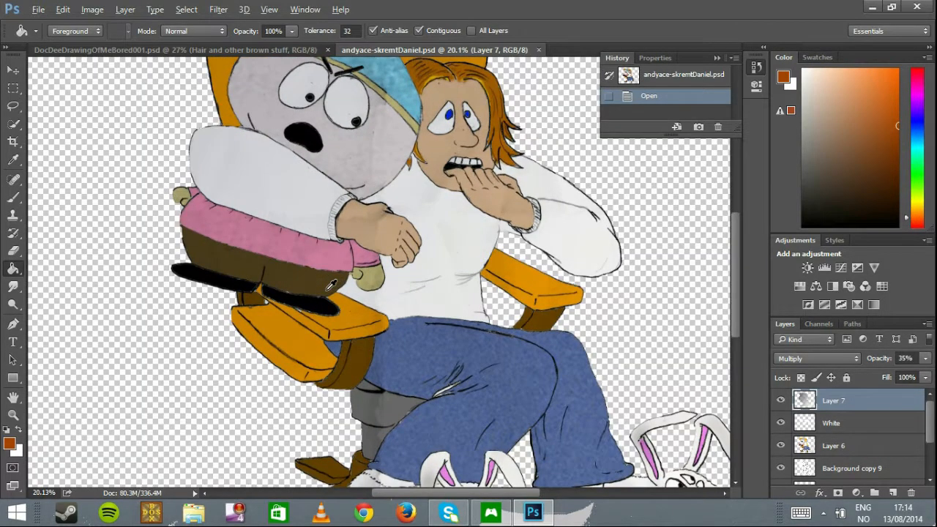
scroll(321, 282, down, 4)
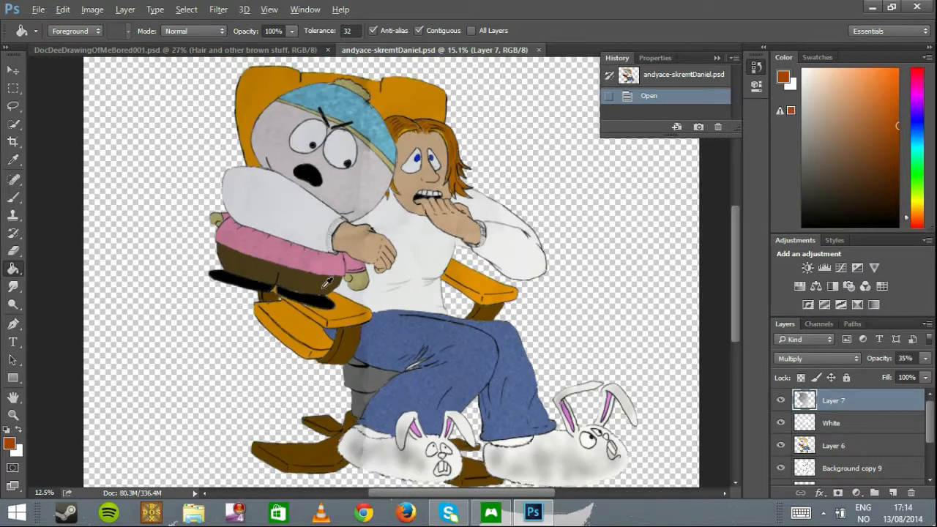
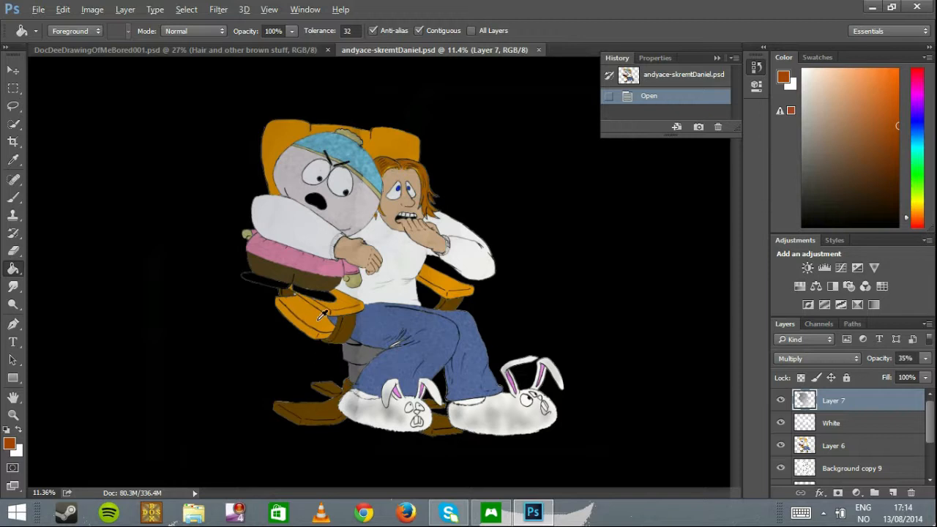
alt+click(315, 320)
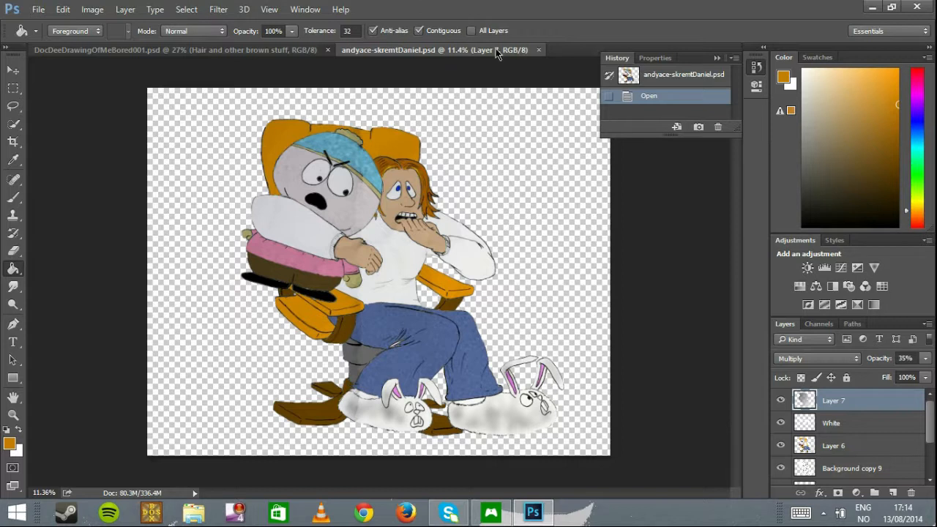
click(536, 50)
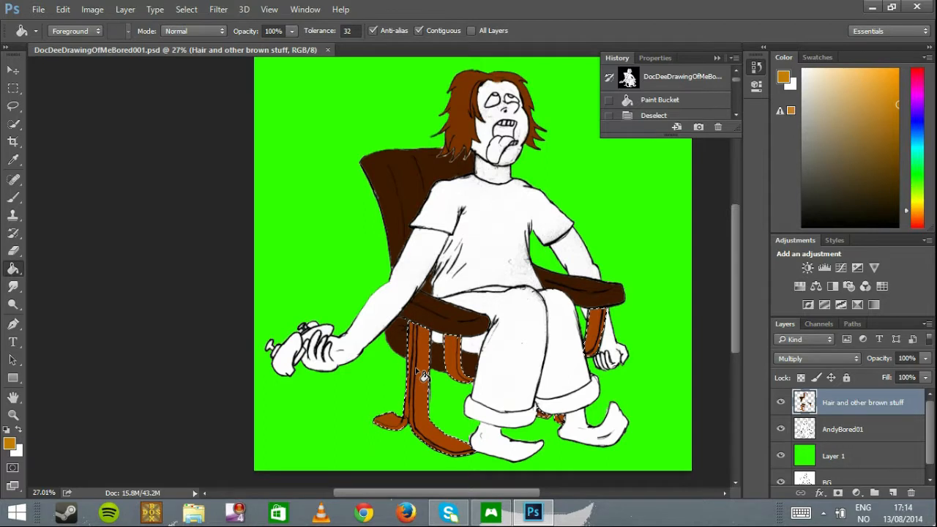
- Fill the selected wooden chair legs with the sampled orange-brown and clear the selection
click(420, 376)
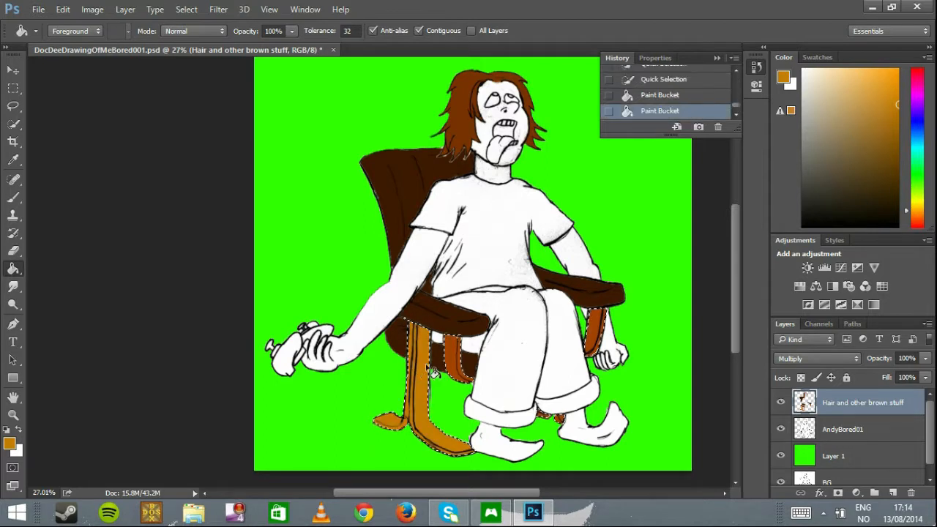
click(457, 362)
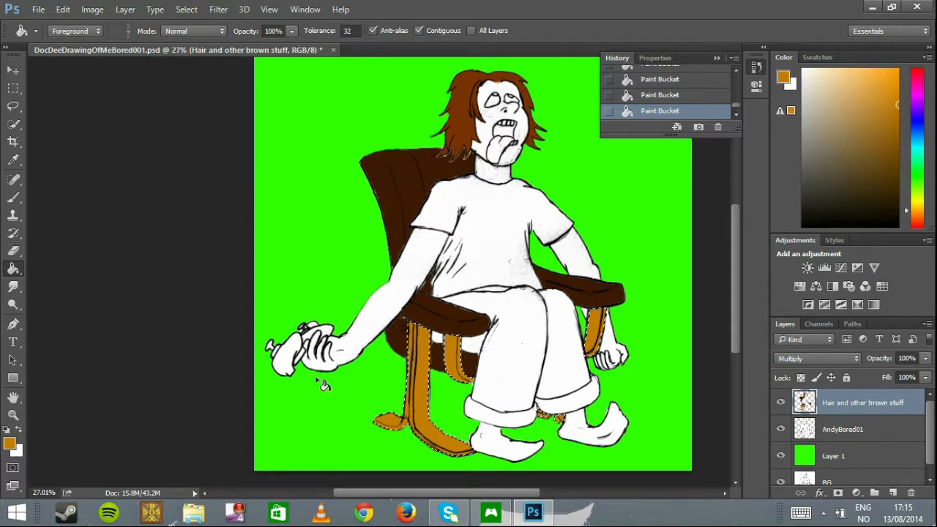
click(13, 88)
click(154, 159)
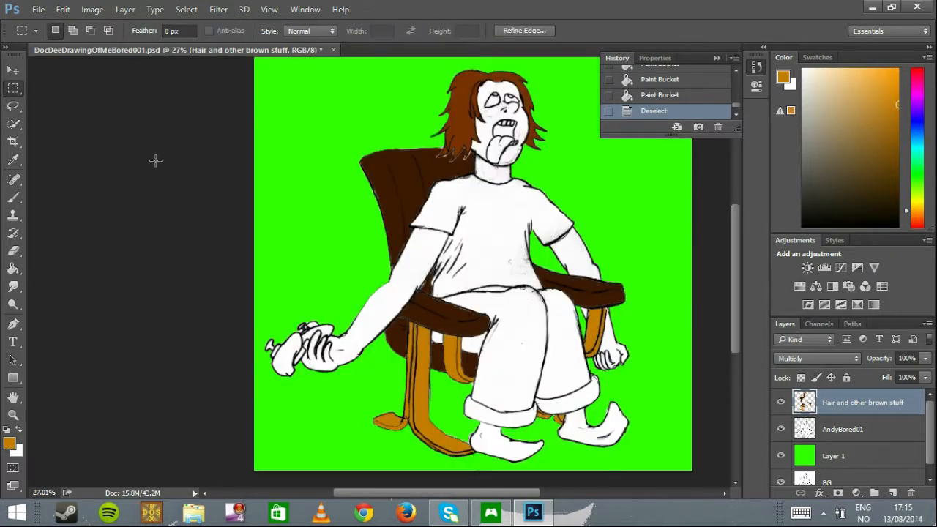
- Paint wavy wood-grain strokes down the front chair leg with a black, soft round 10 px brush
click(6, 432)
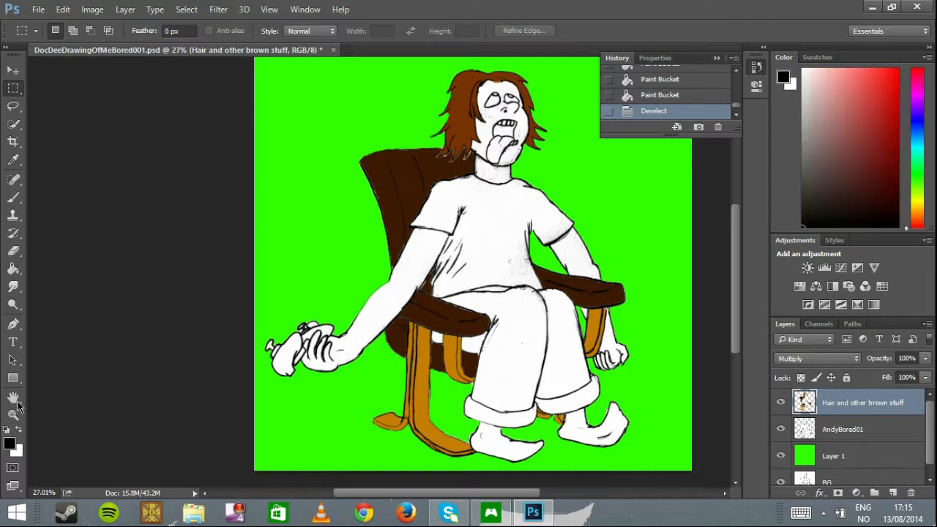
click(14, 197)
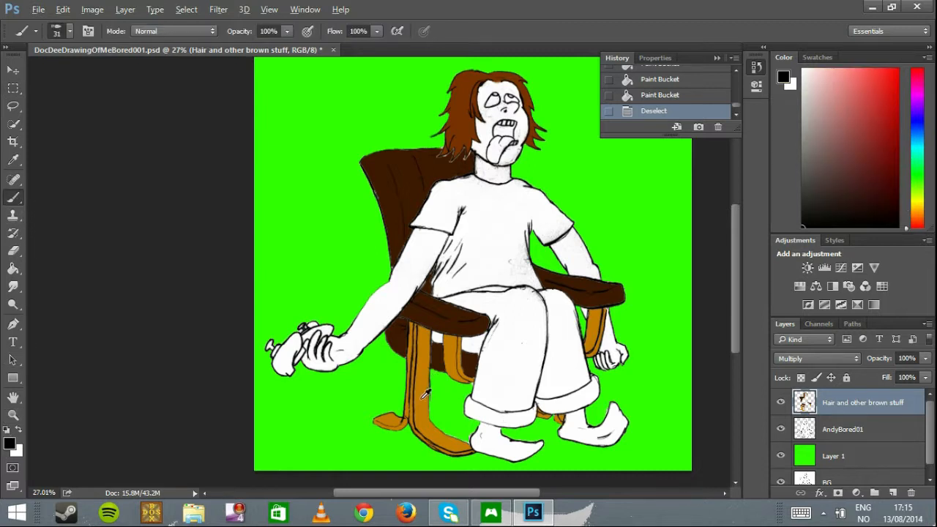
scroll(423, 395, up, 5)
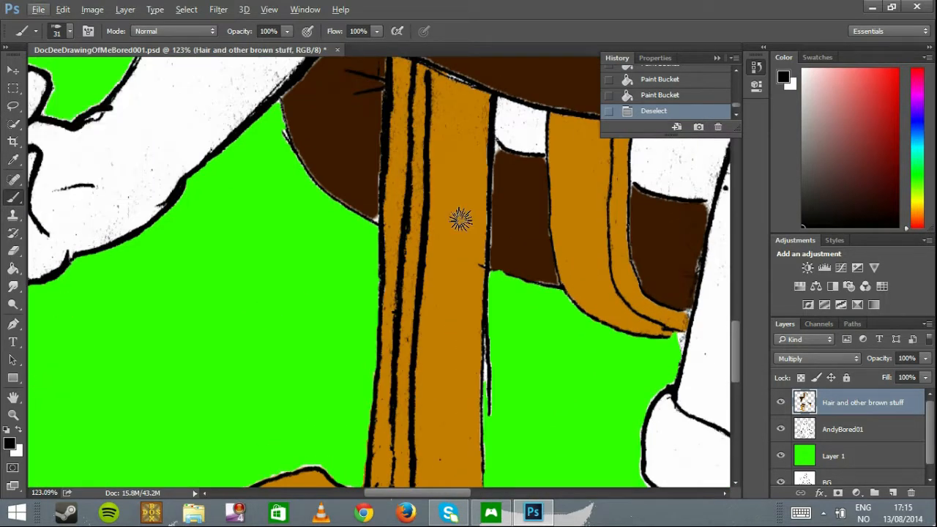
click(71, 31)
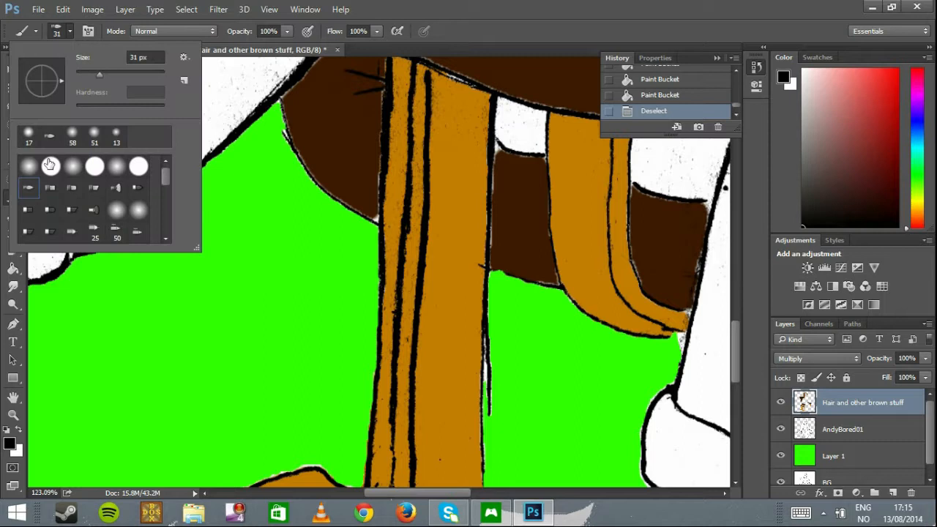
click(29, 136)
drag(82, 75, 84, 76)
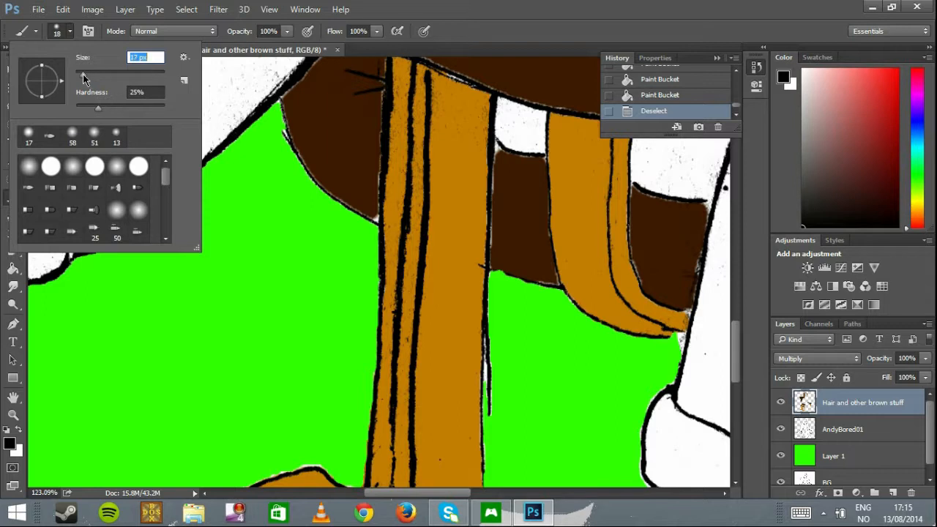
drag(451, 112, 451, 169)
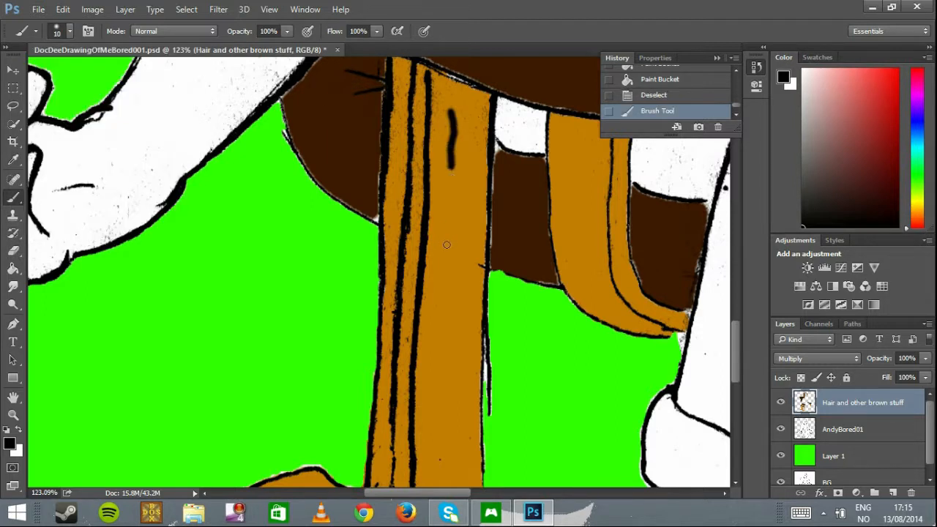
mouse_move(457, 267)
mouse_down()
mouse_move(459, 324)
mouse_move(433, 346)
mouse_move(442, 372)
mouse_move(437, 423)
mouse_up()
- Add short black grain strokes to the front leg's lower curve, the neighbouring curved leg and the small chair foot
scroll(439, 403, down, 2)
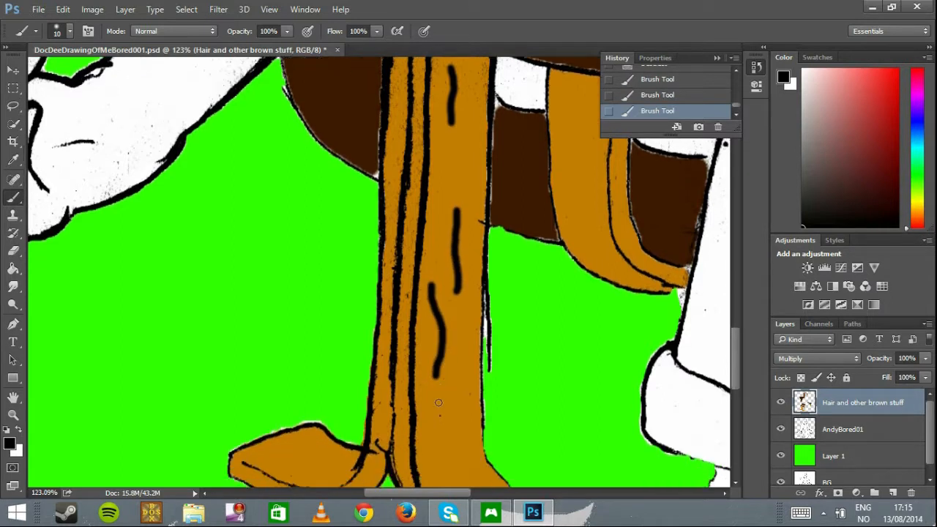
scroll(439, 402, down, 2)
drag(460, 416, 483, 456)
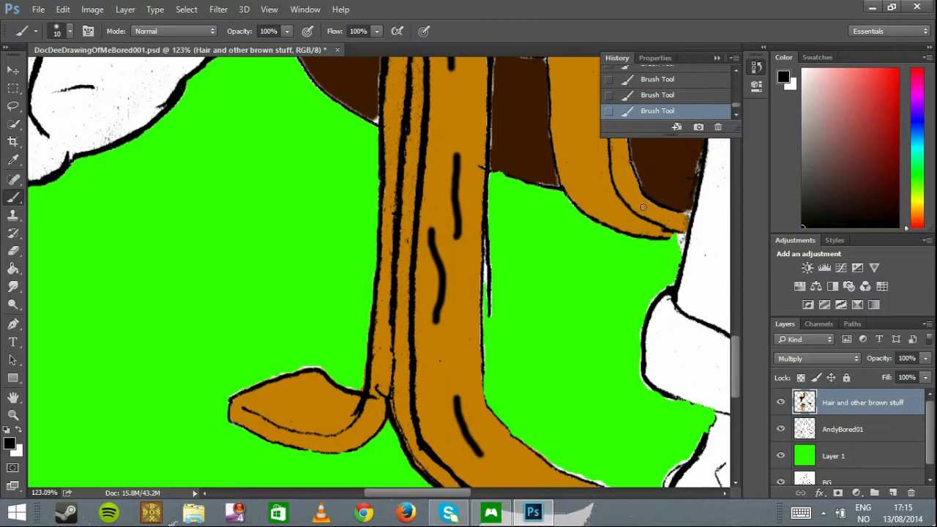
drag(592, 189, 577, 141)
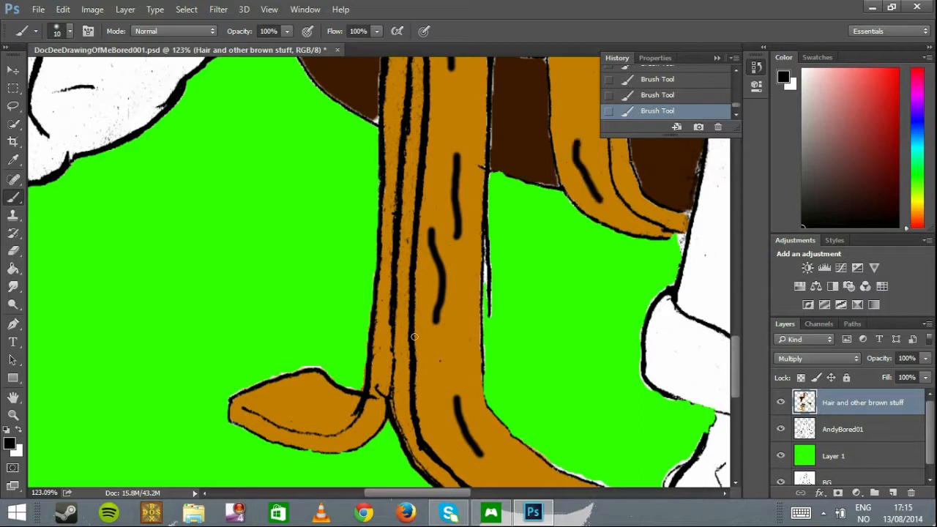
mouse_move(276, 402)
mouse_down()
mouse_move(301, 424)
mouse_move(344, 408)
mouse_up()
scroll(512, 379, down, 3)
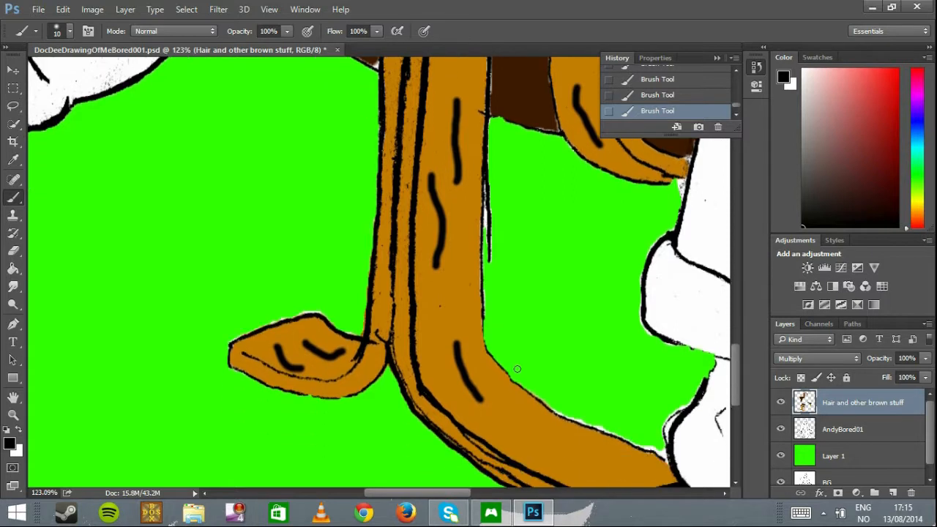
drag(591, 457, 614, 475)
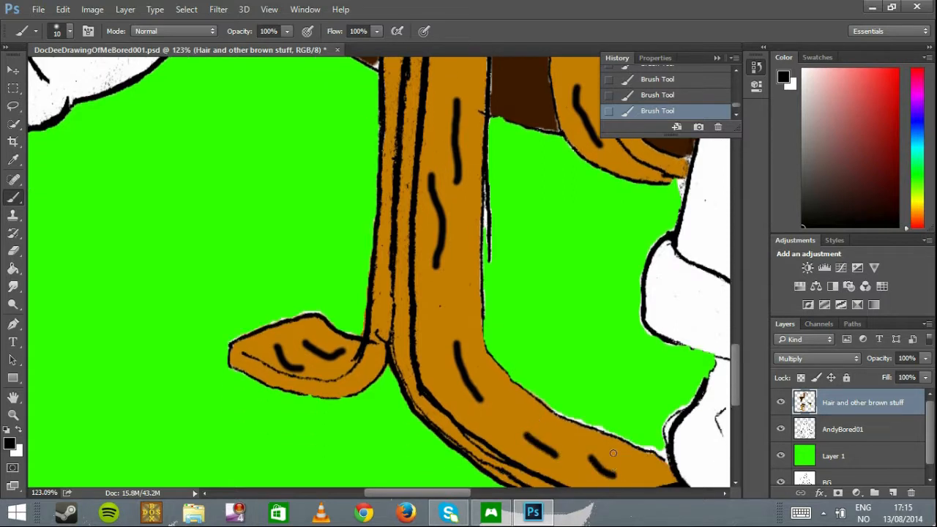
scroll(594, 424, down, 2)
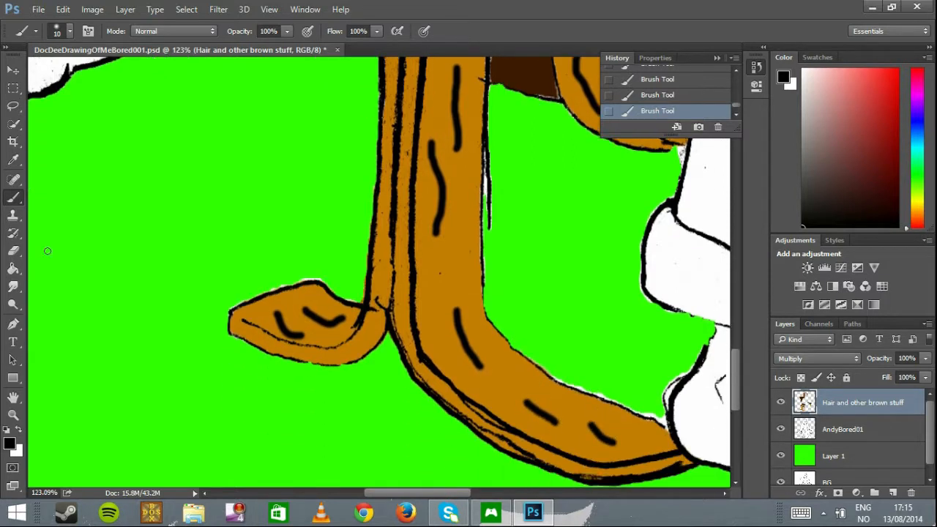
- Soften the grain strokes on the small chair foot with the Blur tool at 50% strength
click(11, 286)
click(11, 289)
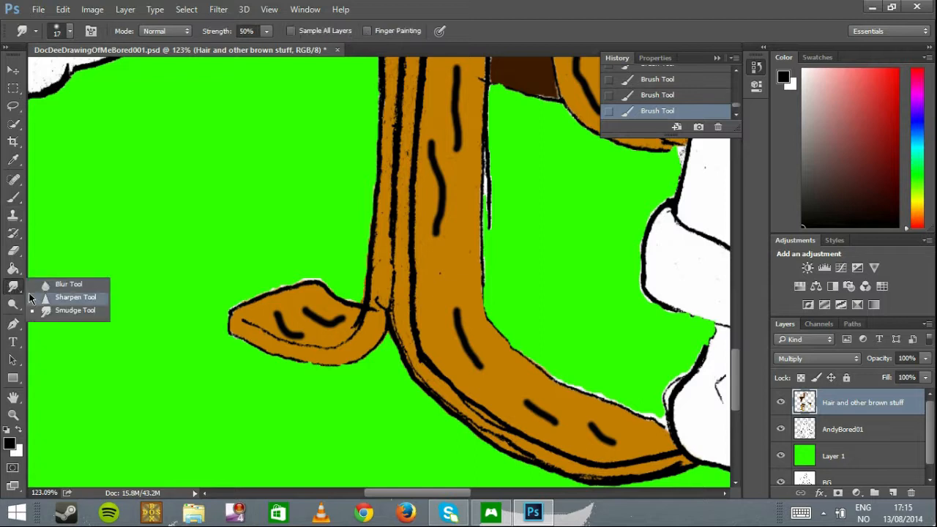
click(66, 281)
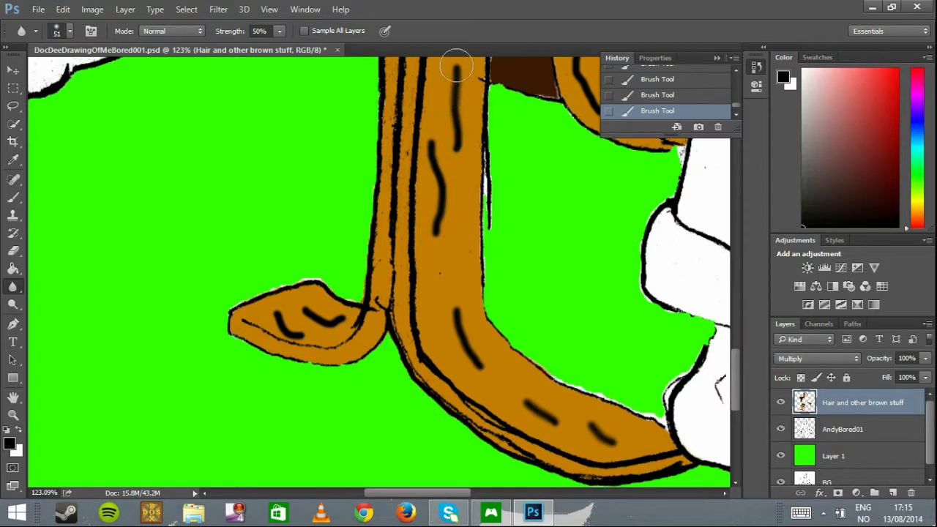
mouse_move(308, 336)
mouse_down()
mouse_move(329, 302)
mouse_move(320, 327)
mouse_move(339, 322)
mouse_move(334, 307)
mouse_move(305, 331)
mouse_move(291, 324)
mouse_move(287, 339)
mouse_move(273, 334)
mouse_move(306, 335)
mouse_up()
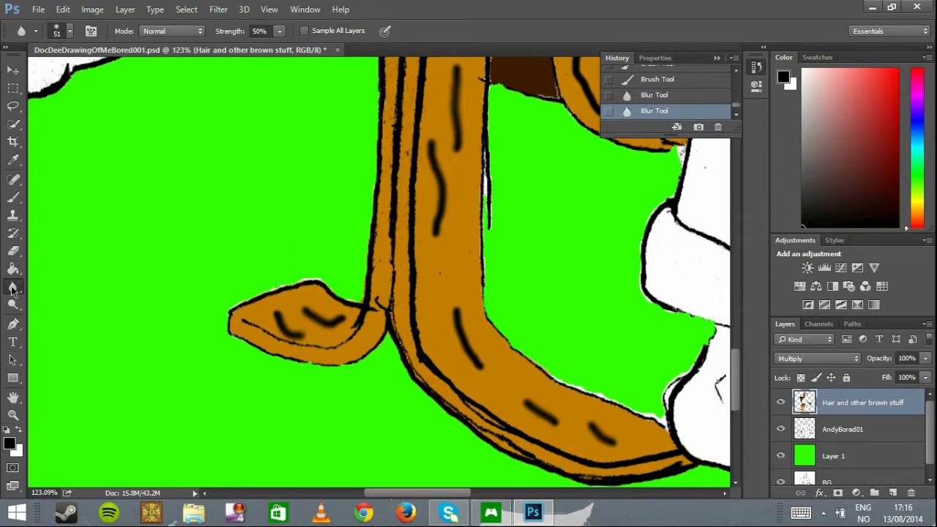
- Smudge the upper grain strokes on the front chair leg at 50% strength, pulling their ends into long tapered streaks
mouse_move(12, 293)
mouse_down()
mouse_move(44, 287)
mouse_move(44, 311)
mouse_up()
mouse_move(442, 213)
mouse_down()
mouse_move(439, 138)
mouse_move(456, 157)
mouse_move(461, 139)
mouse_move(460, 167)
mouse_move(467, 103)
mouse_up()
scroll(456, 125, up, 3)
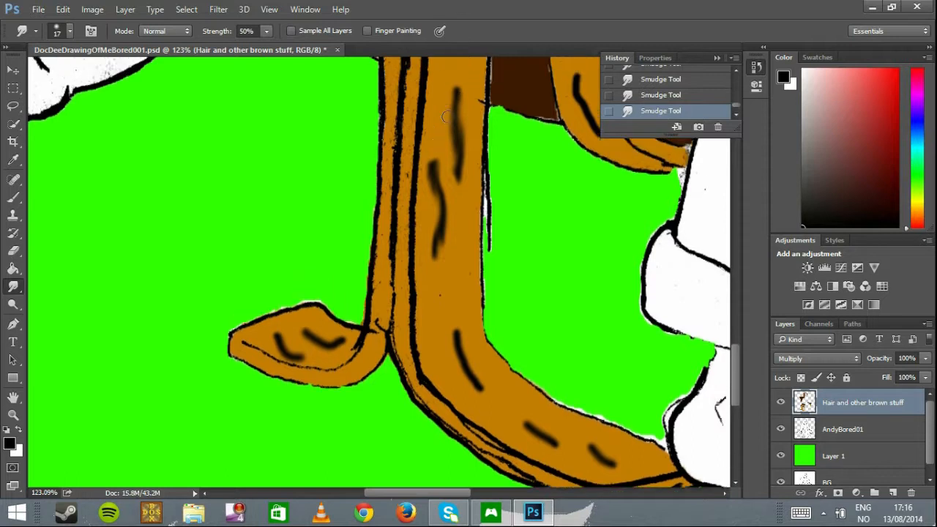
drag(459, 154, 448, 93)
mouse_move(456, 164)
mouse_down()
mouse_move(448, 100)
mouse_move(452, 147)
mouse_move(458, 74)
mouse_up()
drag(458, 121, 457, 70)
mouse_move(457, 212)
mouse_down()
mouse_move(461, 257)
mouse_move(452, 239)
mouse_move(459, 226)
mouse_move(462, 289)
mouse_up()
drag(459, 243, 467, 289)
mouse_move(459, 217)
mouse_down()
mouse_move(464, 288)
mouse_move(455, 211)
mouse_move(470, 175)
mouse_move(457, 214)
mouse_up()
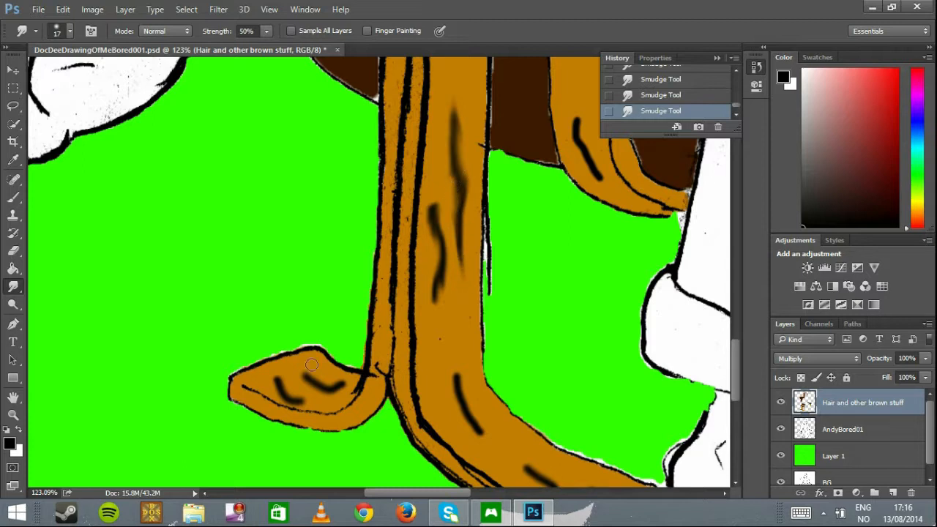
- Smudge the grain strokes on the small chair foot and the stroke at the front leg's bend
mouse_move(272, 371)
mouse_down()
mouse_move(287, 393)
mouse_move(268, 372)
mouse_move(312, 399)
mouse_move(287, 401)
mouse_move(314, 399)
mouse_move(278, 400)
mouse_move(297, 388)
mouse_move(350, 388)
mouse_move(322, 388)
mouse_up()
mouse_move(461, 402)
mouse_down()
mouse_move(446, 380)
mouse_move(498, 448)
mouse_move(463, 409)
mouse_move(444, 365)
mouse_move(462, 401)
mouse_move(447, 361)
mouse_move(459, 391)
mouse_move(474, 376)
mouse_move(480, 416)
mouse_move(460, 348)
mouse_move(468, 415)
mouse_move(456, 345)
mouse_move(496, 433)
mouse_up()
mouse_move(461, 399)
mouse_down()
mouse_move(436, 376)
mouse_move(431, 349)
mouse_move(454, 377)
mouse_move(438, 370)
mouse_move(428, 327)
mouse_move(459, 384)
mouse_move(435, 313)
mouse_up()
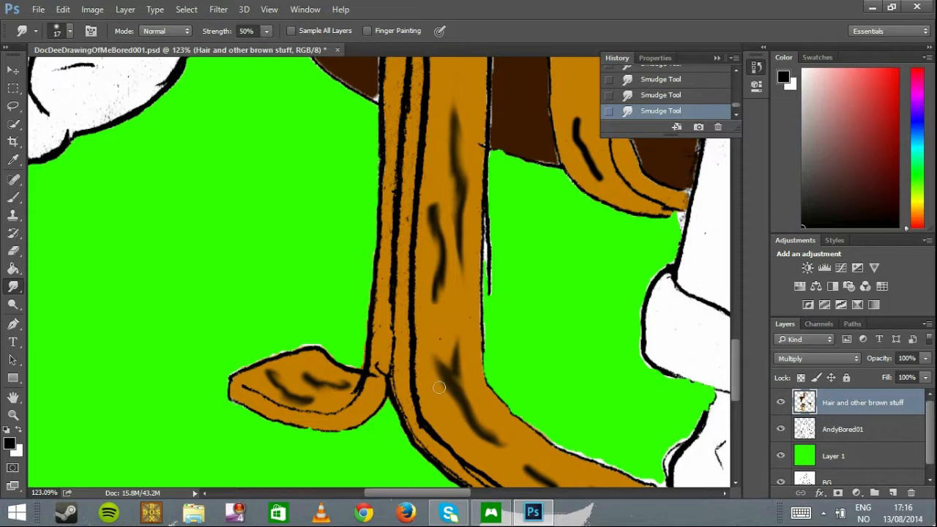
mouse_move(440, 384)
mouse_down()
mouse_move(443, 370)
mouse_move(432, 363)
mouse_move(449, 369)
mouse_up()
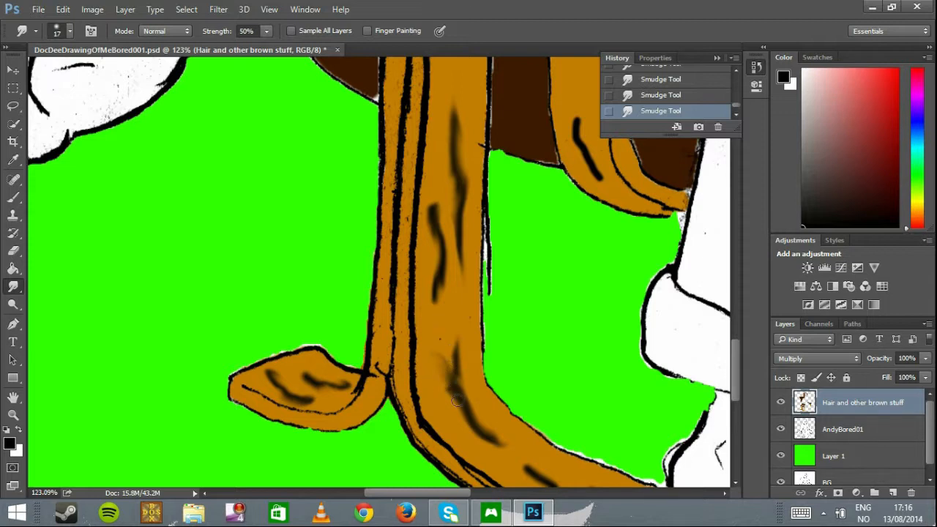
mouse_move(449, 400)
mouse_down()
mouse_move(477, 414)
mouse_move(455, 384)
mouse_move(473, 432)
mouse_move(496, 441)
mouse_move(465, 407)
mouse_move(488, 438)
mouse_move(511, 447)
mouse_move(470, 379)
mouse_move(449, 369)
mouse_move(458, 345)
mouse_move(461, 398)
mouse_move(500, 439)
mouse_up()
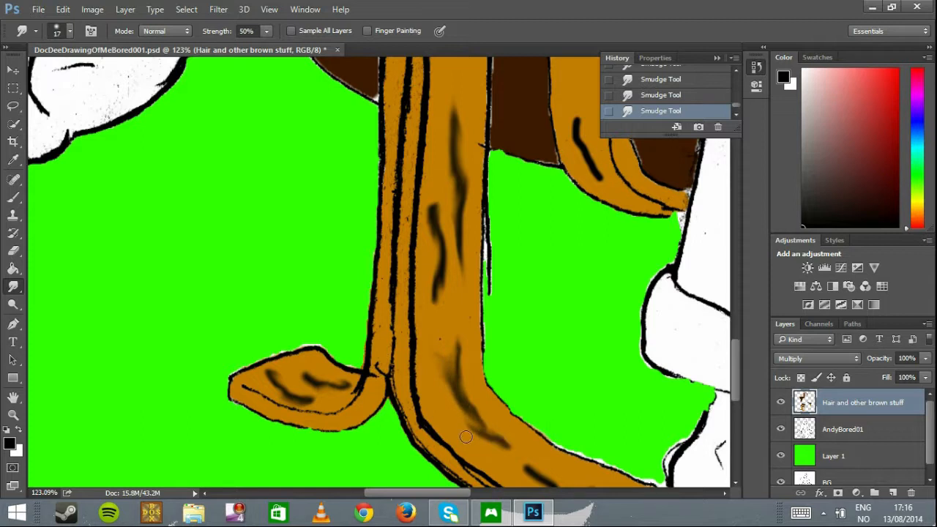
- Smudge the front leg's middle grain stroke and the two strokes along its lower curve into tapered streaks
scroll(494, 439, down, 1)
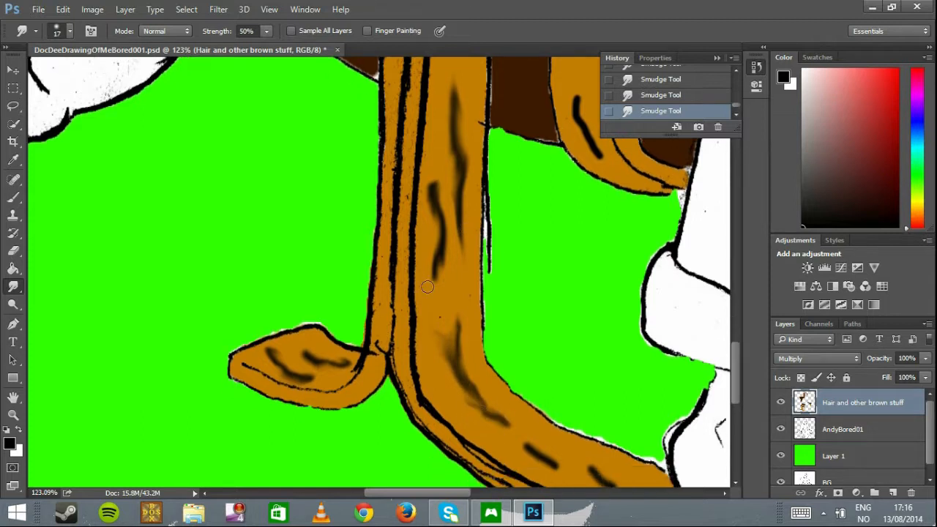
mouse_move(437, 279)
mouse_down()
mouse_move(425, 258)
mouse_move(443, 250)
mouse_move(430, 252)
mouse_move(435, 184)
mouse_move(449, 215)
mouse_move(446, 208)
mouse_move(442, 253)
mouse_move(436, 231)
mouse_move(438, 290)
mouse_move(430, 191)
mouse_up()
scroll(483, 293, down, 2)
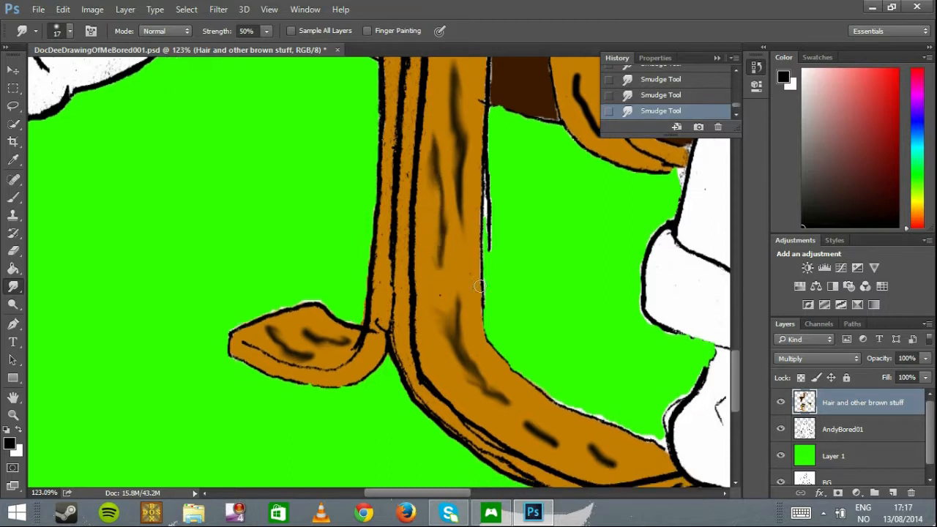
mouse_move(525, 379)
mouse_down()
mouse_move(575, 410)
mouse_move(535, 388)
mouse_move(555, 411)
mouse_move(569, 416)
mouse_move(525, 389)
mouse_move(545, 407)
mouse_move(600, 415)
mouse_move(578, 381)
mouse_move(606, 421)
mouse_move(627, 421)
mouse_move(605, 416)
mouse_up()
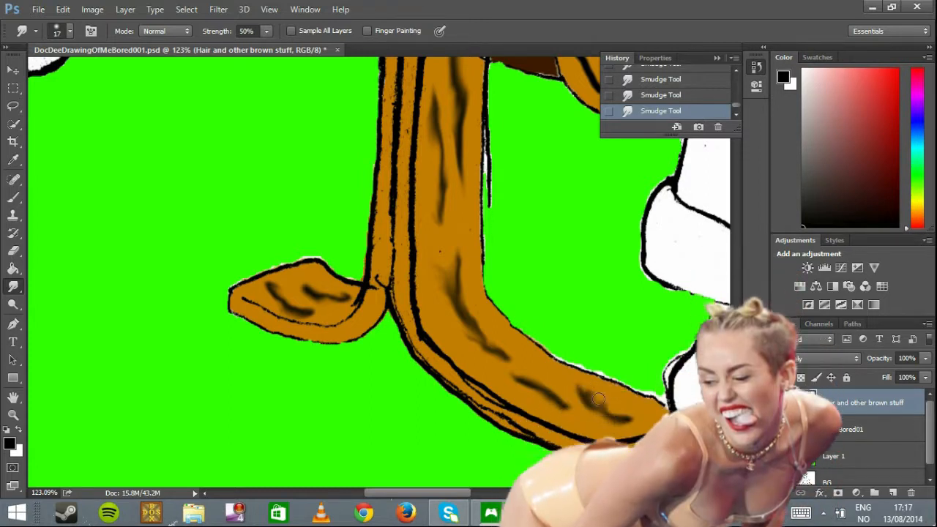
drag(625, 423, 579, 408)
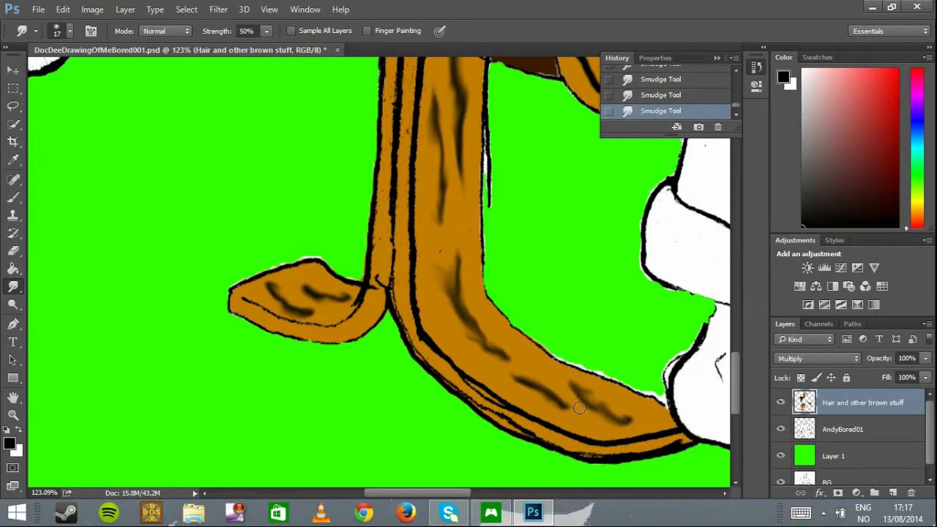
scroll(496, 277, down, 10)
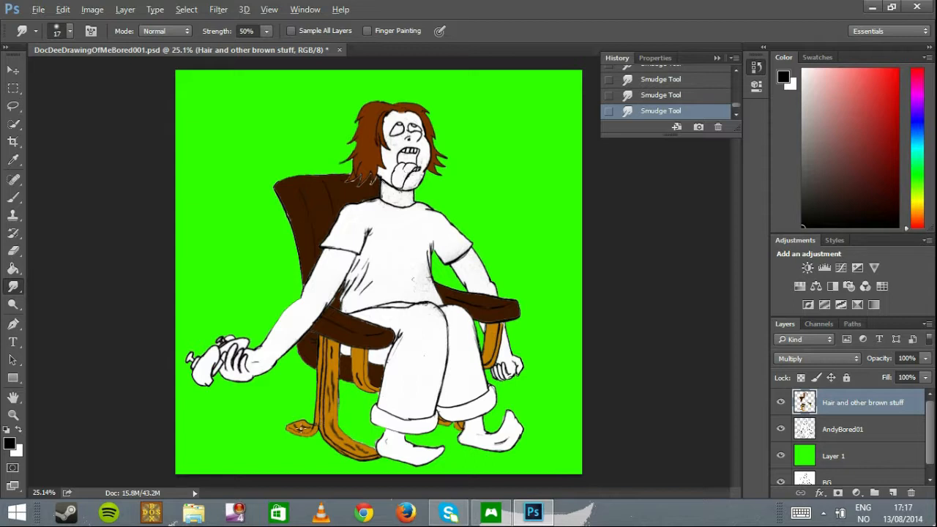
- Smudge the topmost grain stroke on the front chair leg at 50% strength, extending both ends into tapered streaks
scroll(308, 416, up, 9)
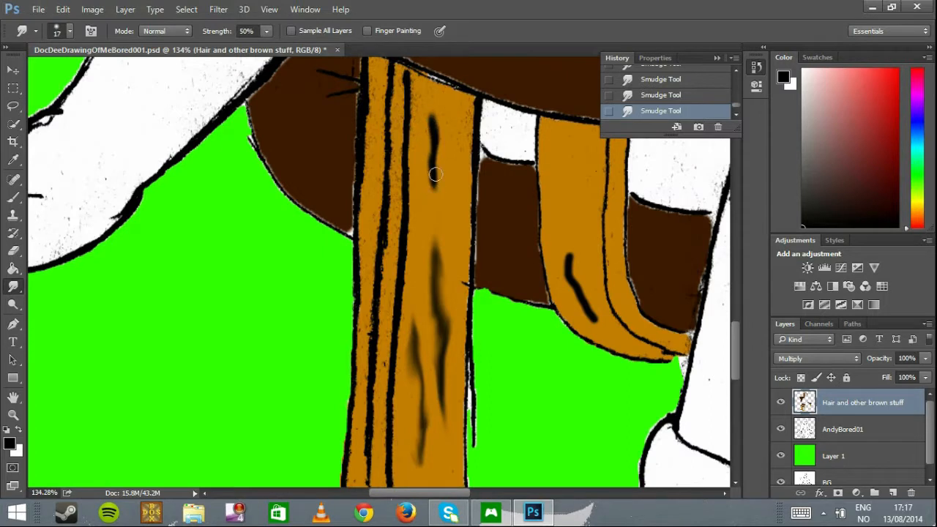
mouse_move(434, 115)
mouse_down()
mouse_move(437, 238)
mouse_move(431, 175)
mouse_up()
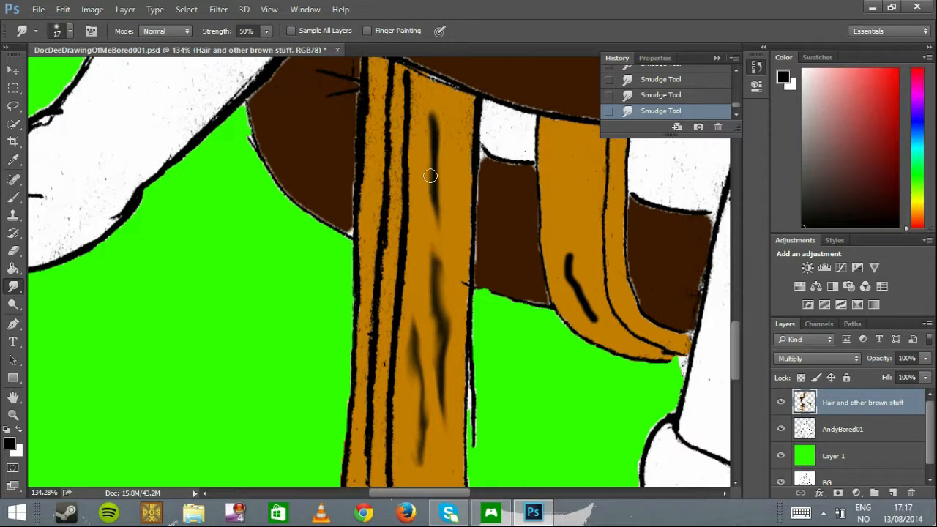
drag(441, 274, 436, 228)
mouse_move(426, 107)
mouse_down()
mouse_move(435, 136)
mouse_move(436, 95)
mouse_move(439, 165)
mouse_move(436, 81)
mouse_move(435, 149)
mouse_move(432, 107)
mouse_move(442, 130)
mouse_move(433, 102)
mouse_move(431, 151)
mouse_move(451, 200)
mouse_move(428, 179)
mouse_move(437, 218)
mouse_move(437, 156)
mouse_move(437, 212)
mouse_move(422, 103)
mouse_move(436, 125)
mouse_move(430, 95)
mouse_move(448, 254)
mouse_up()
- Smudge the grain stroke on the curved rear chair leg into a long streak with branches running up the wood
mouse_move(569, 276)
mouse_down()
mouse_move(563, 210)
mouse_move(573, 289)
mouse_move(555, 212)
mouse_up()
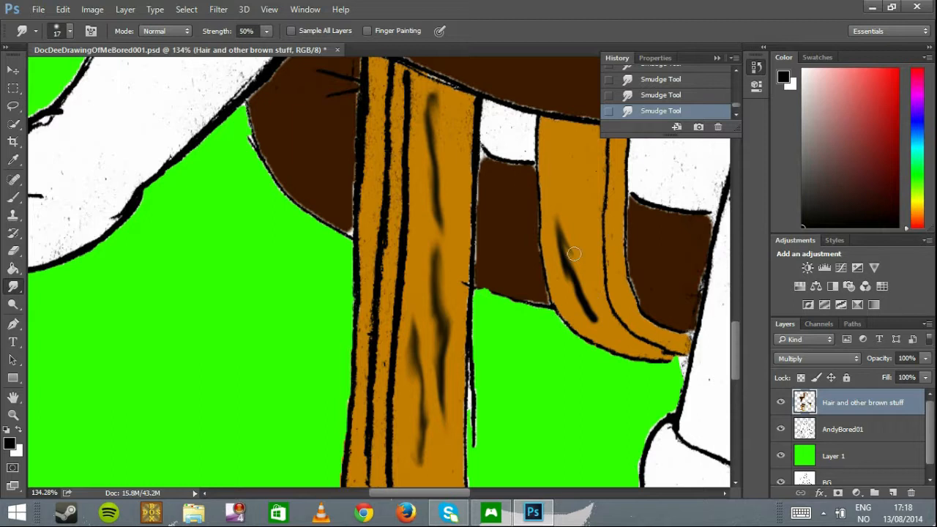
mouse_move(570, 265)
mouse_down()
mouse_move(607, 340)
mouse_move(560, 258)
mouse_move(569, 208)
mouse_move(557, 251)
mouse_move(569, 183)
mouse_move(582, 293)
mouse_move(606, 333)
mouse_move(592, 302)
mouse_up()
mouse_move(582, 231)
mouse_down()
mouse_move(579, 284)
mouse_move(580, 243)
mouse_move(596, 214)
mouse_move(576, 249)
mouse_move(572, 279)
mouse_move(583, 214)
mouse_up()
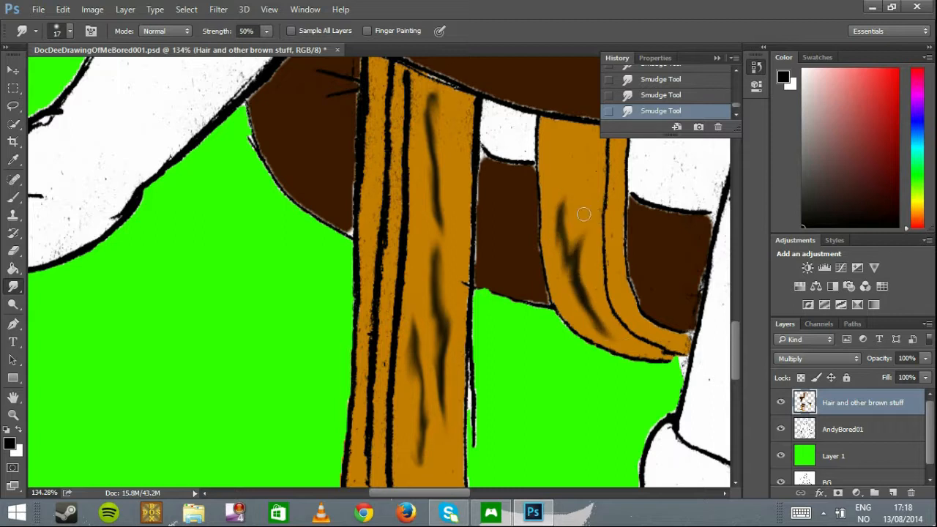
drag(576, 276, 581, 199)
drag(581, 232, 581, 167)
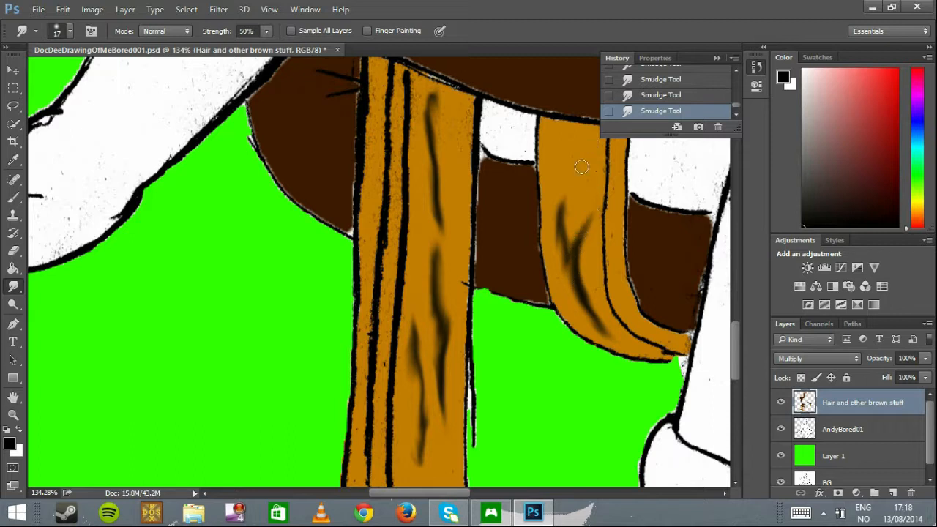
drag(585, 223, 594, 147)
mouse_move(582, 261)
mouse_down()
mouse_move(574, 218)
mouse_move(589, 264)
mouse_move(572, 229)
mouse_move(586, 243)
mouse_move(591, 142)
mouse_move(576, 256)
mouse_move(585, 280)
mouse_move(570, 249)
mouse_move(585, 322)
mouse_move(616, 347)
mouse_move(554, 219)
mouse_move(591, 327)
mouse_move(590, 291)
mouse_move(596, 336)
mouse_move(605, 335)
mouse_move(589, 311)
mouse_move(627, 356)
mouse_move(587, 299)
mouse_move(556, 192)
mouse_move(568, 261)
mouse_move(550, 150)
mouse_move(557, 238)
mouse_move(564, 115)
mouse_move(551, 234)
mouse_up()
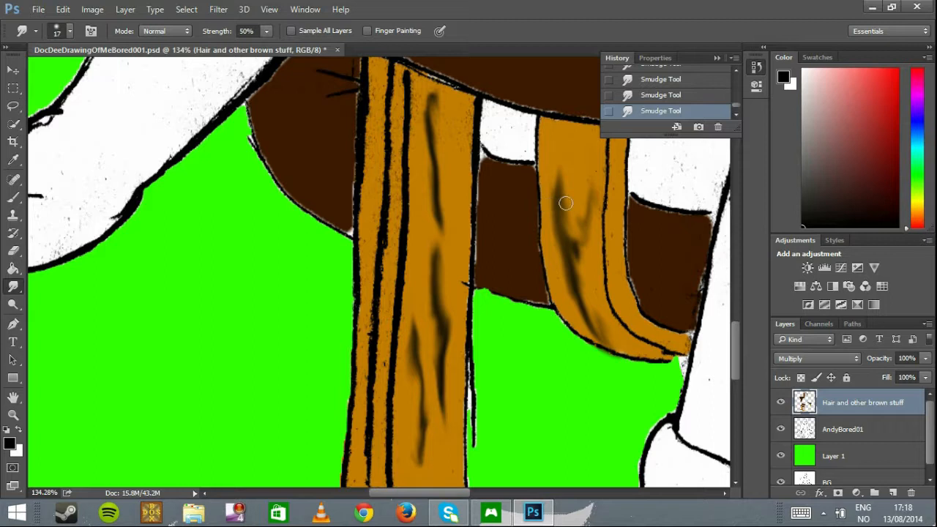
- Smudge the two grain strokes on the small chair foot further along the wood towards the leg
scroll(556, 261, down, 3)
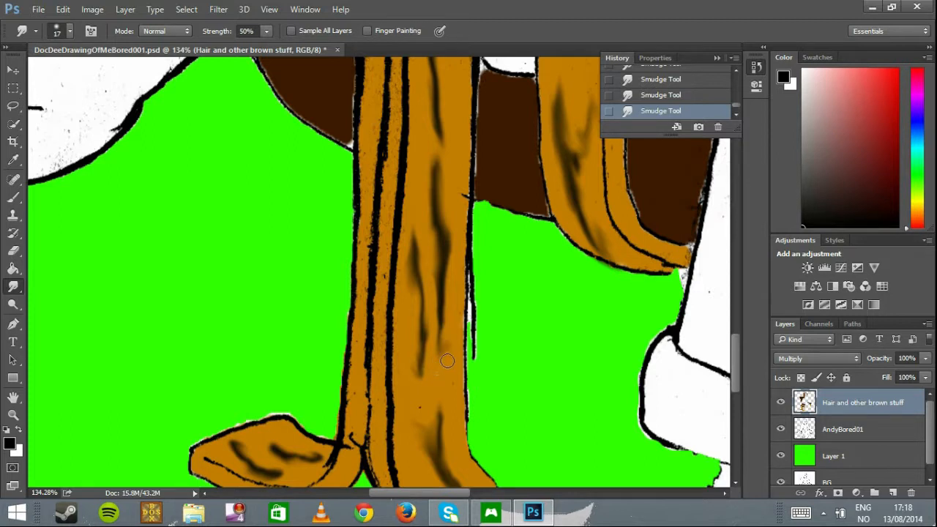
scroll(454, 351, down, 3)
scroll(455, 360, down, 4)
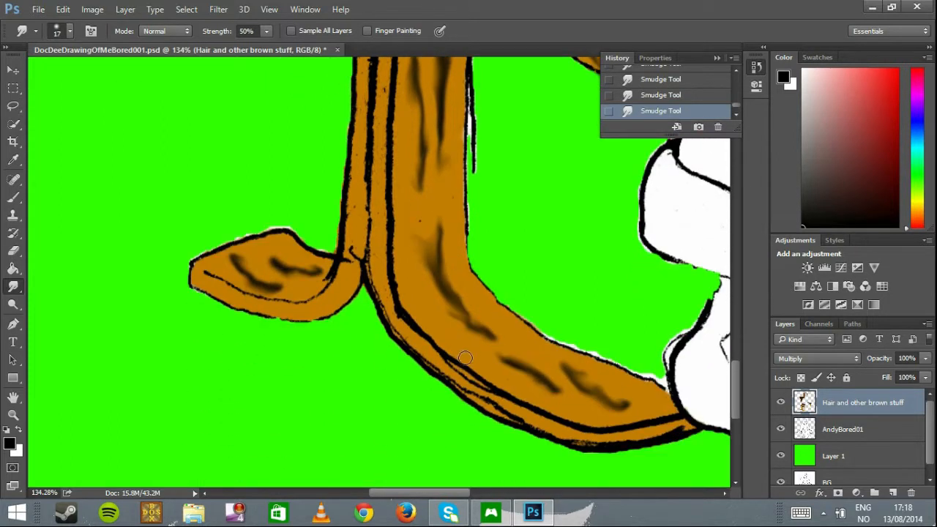
mouse_move(251, 287)
mouse_down()
mouse_move(286, 290)
mouse_move(237, 282)
mouse_move(290, 297)
mouse_move(303, 290)
mouse_move(246, 276)
mouse_move(249, 288)
mouse_move(310, 294)
mouse_up()
mouse_move(247, 273)
mouse_down()
mouse_move(291, 263)
mouse_move(276, 256)
mouse_move(283, 266)
mouse_move(333, 270)
mouse_move(290, 276)
mouse_move(271, 252)
mouse_move(315, 293)
mouse_up()
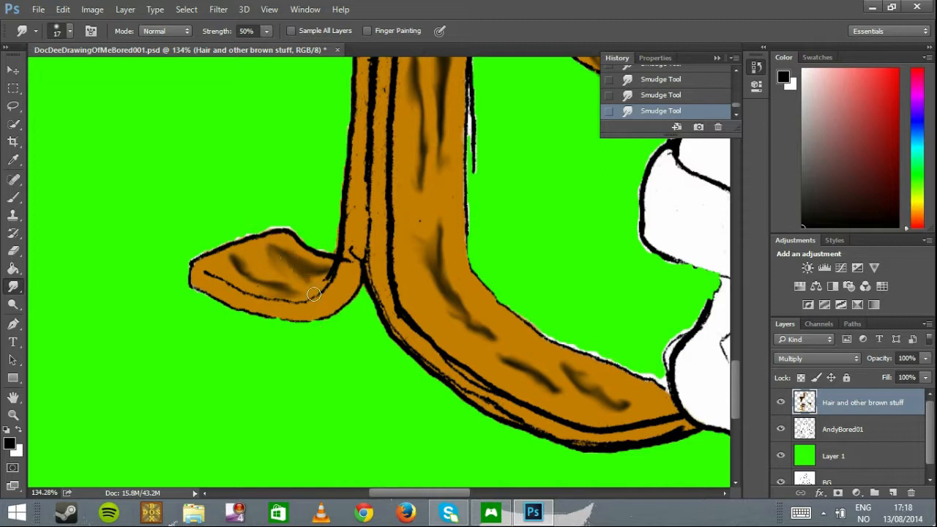
- Sample the orange-brown of the front chair leg as the foreground colour with the Eyedropper
scroll(315, 275, down, 6)
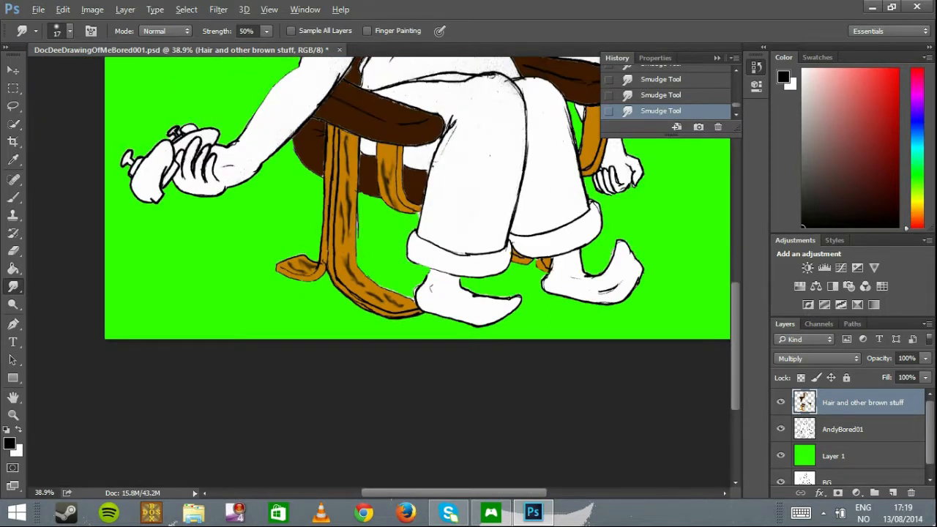
scroll(373, 264, down, 2)
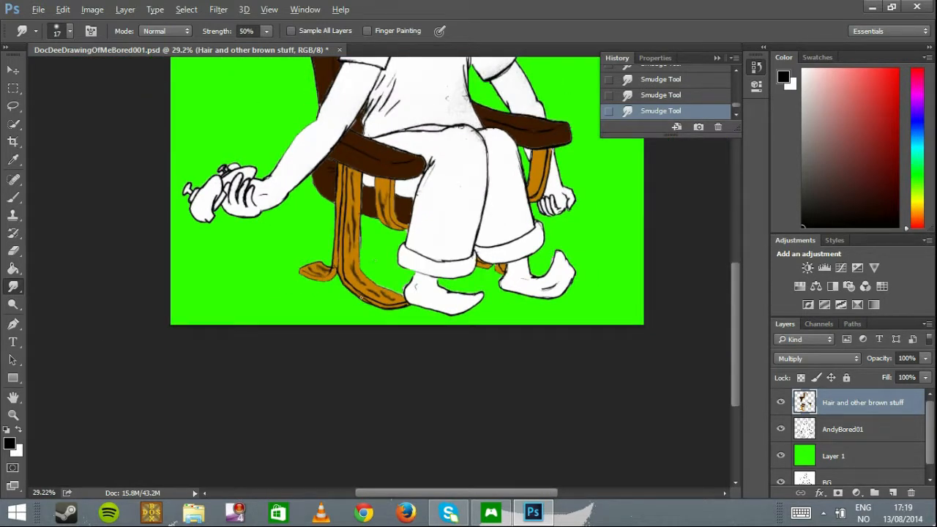
key(alt)
click(21, 158)
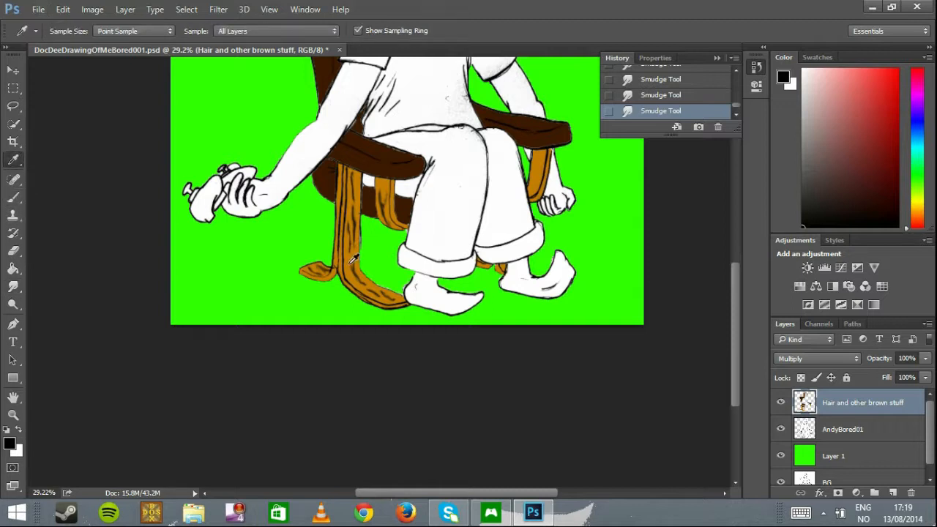
click(349, 196)
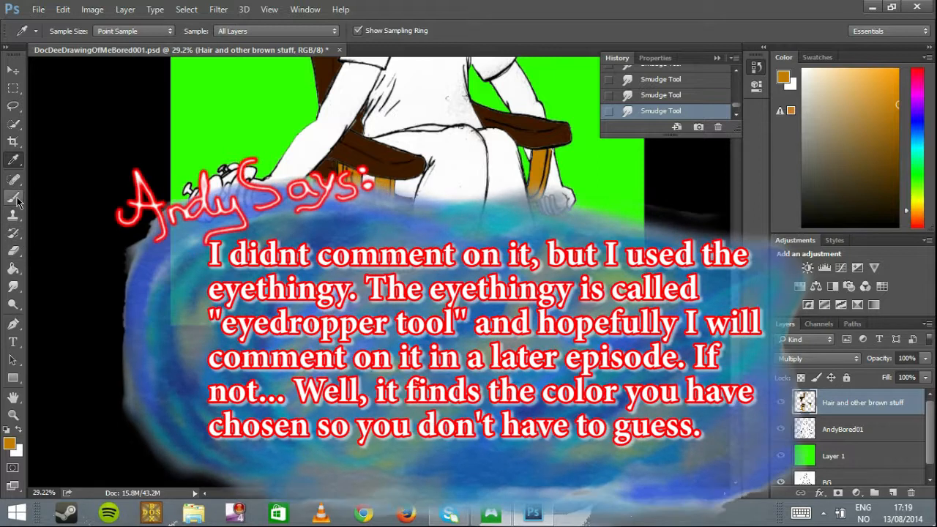
- Paint over parts of the front leg's middle grain streaks with the orange-brown Brush at size 10, thinning them
click(13, 198)
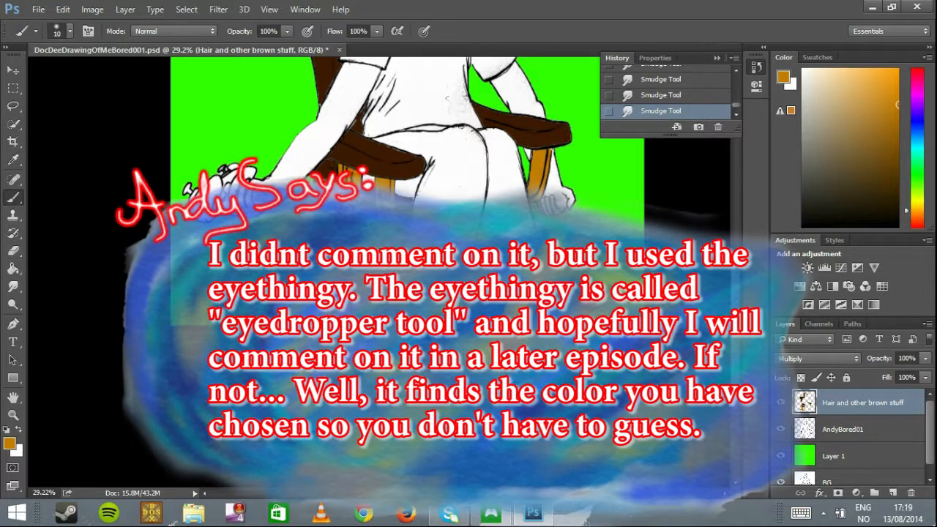
scroll(344, 227, up, 12)
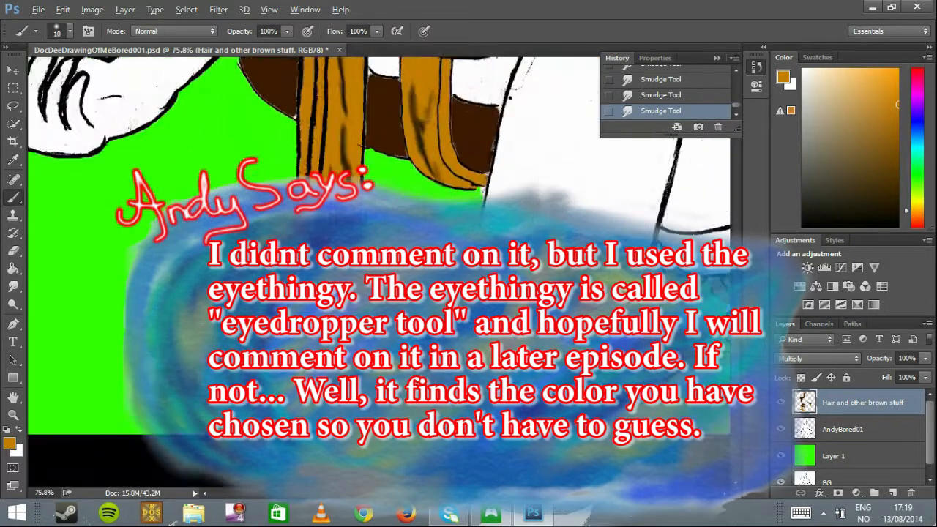
scroll(366, 271, up, 3)
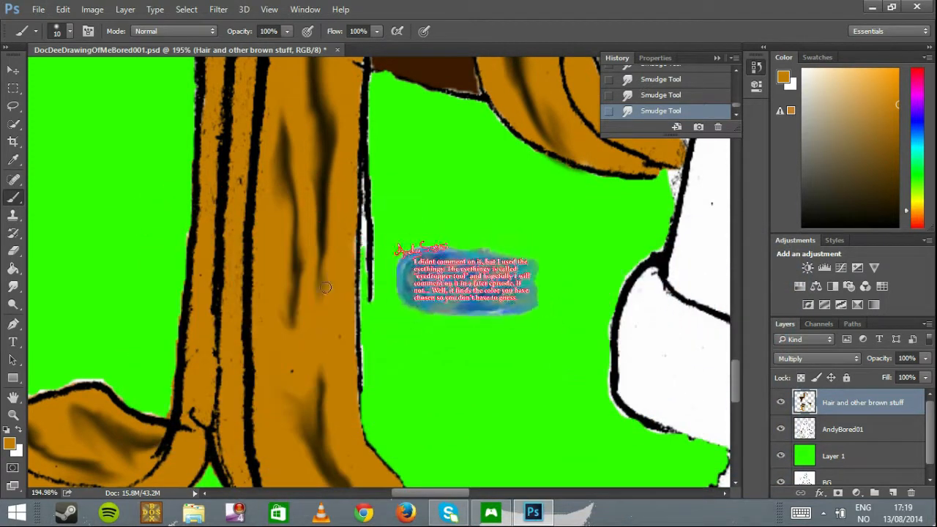
mouse_move(329, 220)
mouse_down()
mouse_move(310, 155)
mouse_move(323, 212)
mouse_move(314, 188)
mouse_up()
scroll(329, 197, up, 3)
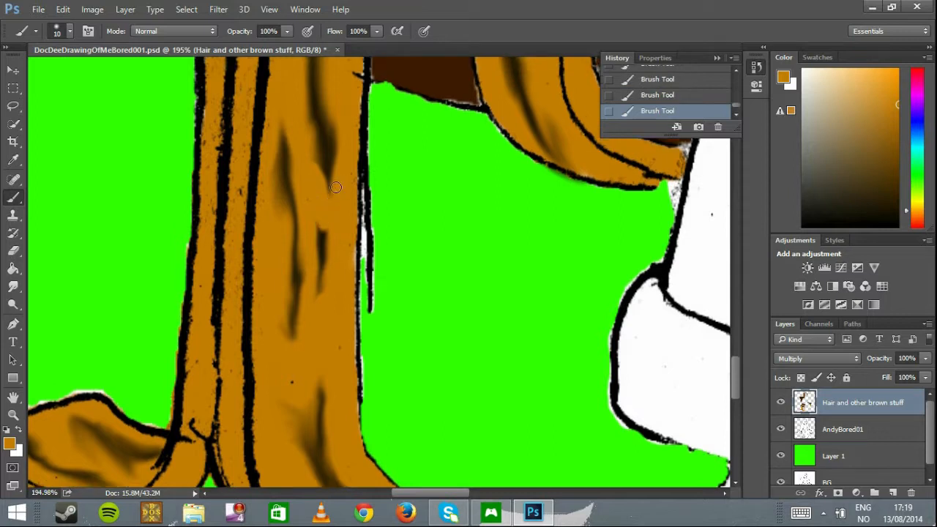
mouse_move(335, 207)
mouse_down()
mouse_move(332, 280)
mouse_move(310, 139)
mouse_move(320, 246)
mouse_move(309, 183)
mouse_up()
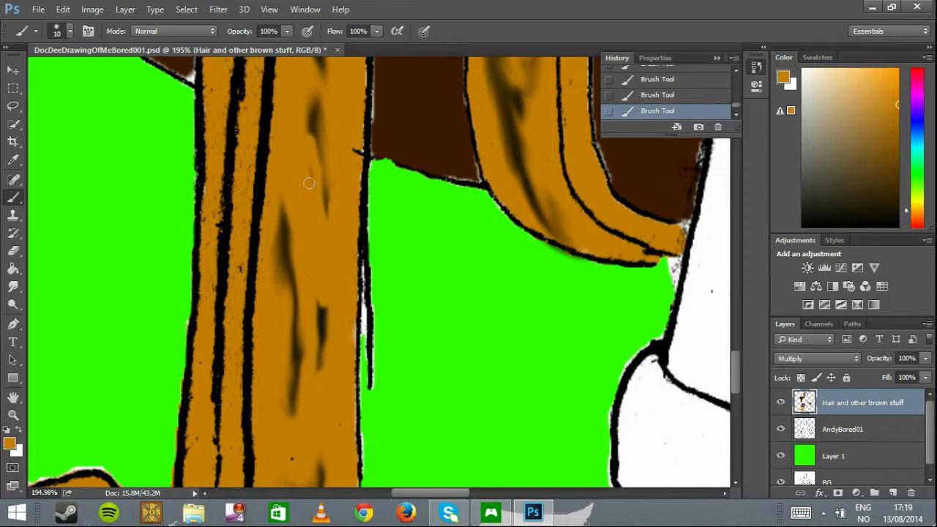
scroll(306, 185, down, 3)
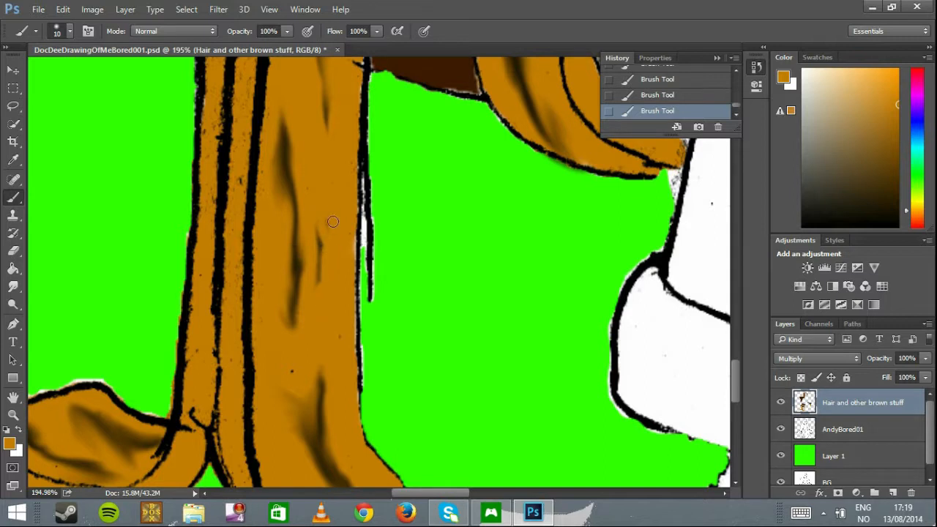
- Thin the grain streaks at the front leg's bend and along its lower curve with the orange-brown Brush
scroll(341, 317, down, 3)
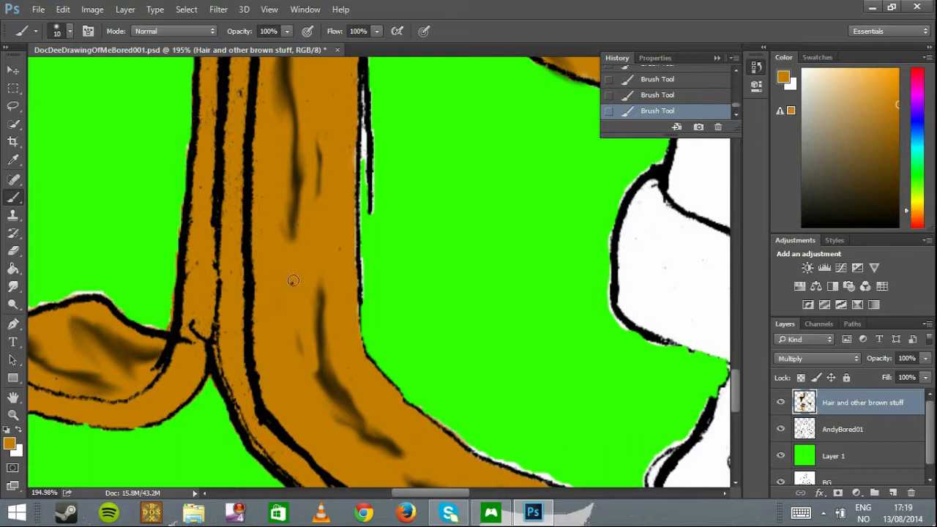
scroll(356, 373, down, 1)
mouse_move(338, 374)
mouse_down()
mouse_move(404, 421)
mouse_move(391, 402)
mouse_move(391, 411)
mouse_move(329, 377)
mouse_up()
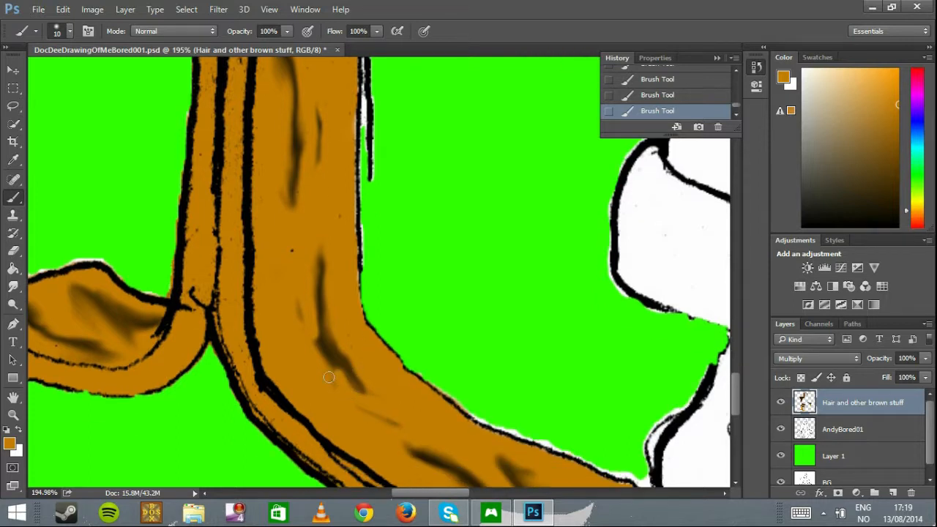
drag(373, 414, 346, 399)
scroll(437, 418, down, 2)
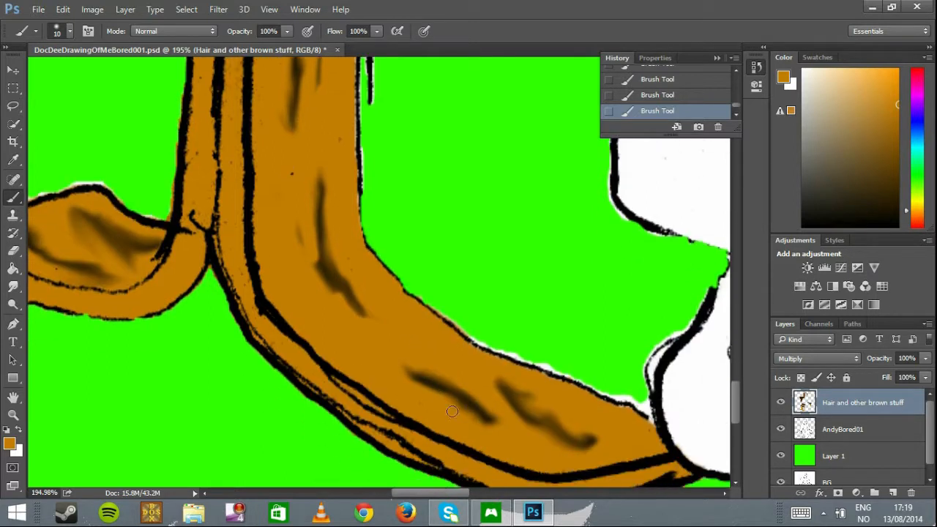
drag(480, 410, 370, 364)
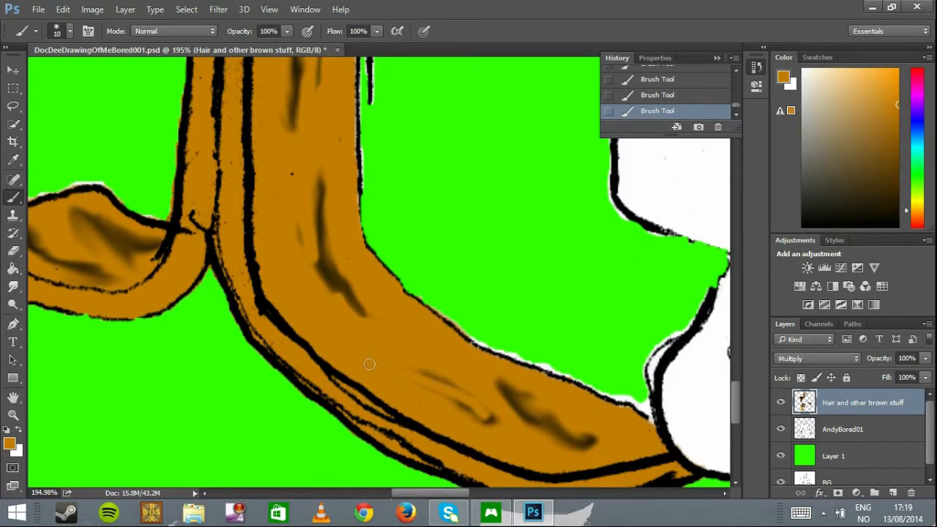
- Smudge the thinned grain streaks on the front leg's lower curve and bend at 50% strength to taper them
click(13, 287)
mouse_move(477, 405)
mouse_down()
mouse_move(403, 369)
mouse_move(499, 423)
mouse_move(398, 369)
mouse_move(475, 404)
mouse_move(398, 351)
mouse_up()
mouse_move(539, 429)
mouse_down()
mouse_move(482, 365)
mouse_move(505, 399)
mouse_up()
mouse_move(336, 282)
mouse_down()
mouse_move(266, 169)
mouse_move(310, 229)
mouse_move(293, 212)
mouse_move(304, 259)
mouse_move(334, 285)
mouse_move(298, 235)
mouse_move(342, 297)
mouse_move(400, 345)
mouse_move(367, 317)
mouse_up()
- Paint over the blunt upper end of the front leg's topmost grain streak with the orange-brown Brush
scroll(446, 359, up, 10)
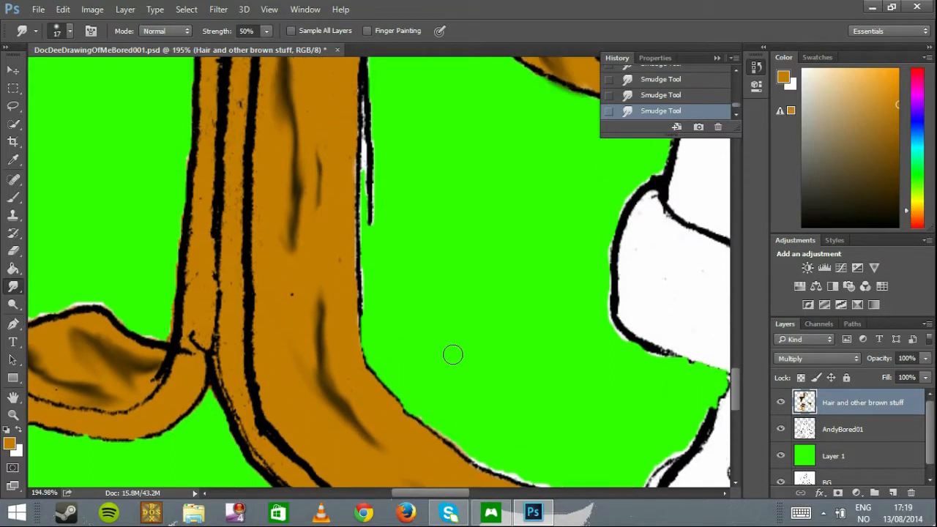
scroll(322, 220, up, 5)
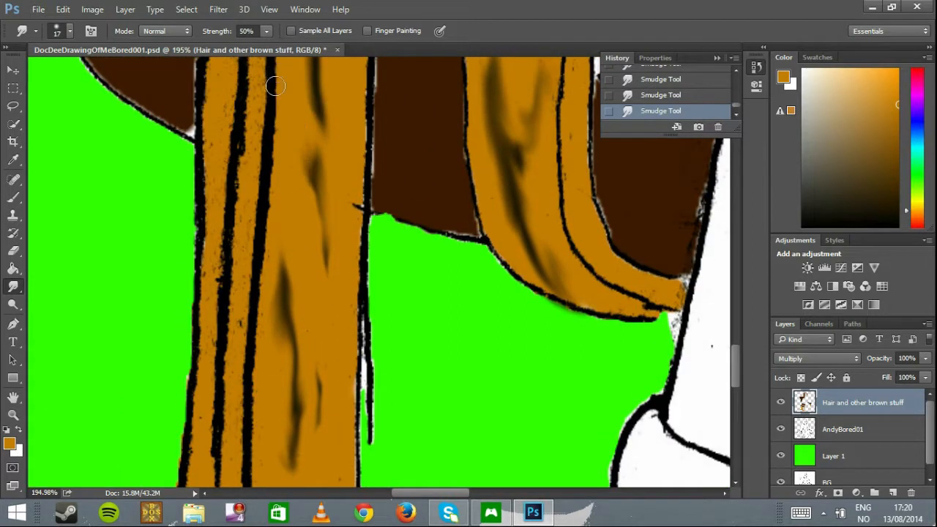
scroll(278, 84, up, 6)
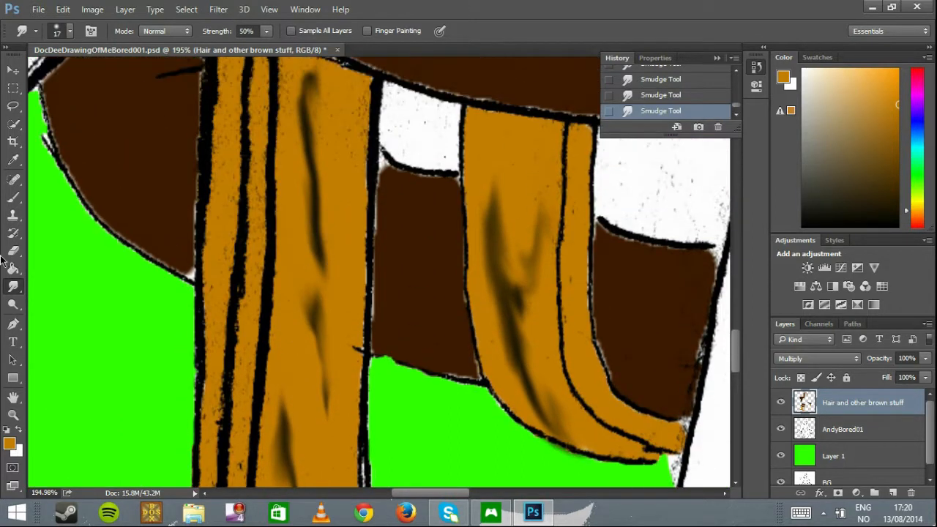
click(13, 197)
mouse_move(306, 87)
mouse_down()
mouse_move(315, 107)
mouse_move(316, 80)
mouse_move(307, 104)
mouse_move(324, 168)
mouse_move(301, 86)
mouse_move(301, 124)
mouse_move(313, 75)
mouse_up()
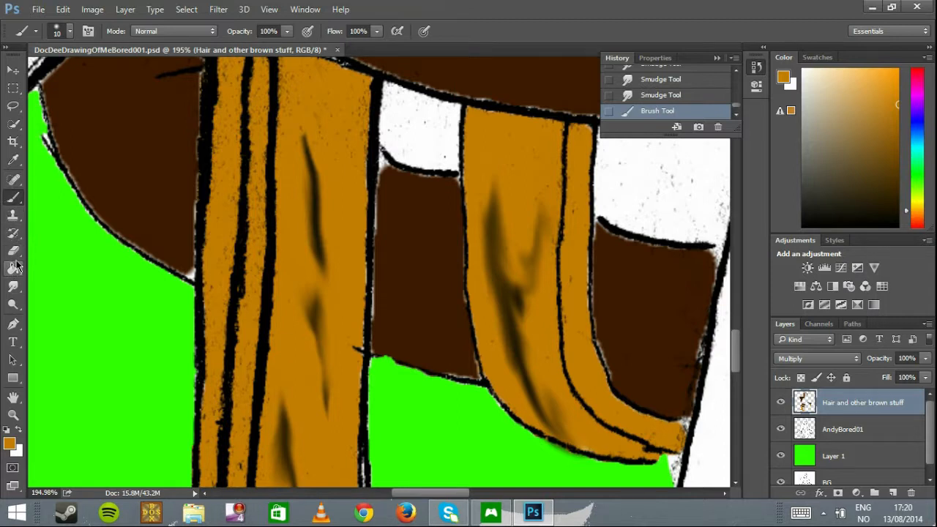
- Smudge the upper end of the front leg's topmost grain streak into a fork with two tapered branches
click(13, 285)
mouse_move(314, 184)
mouse_down()
mouse_move(311, 99)
mouse_move(304, 148)
mouse_move(312, 87)
mouse_up()
mouse_move(309, 202)
mouse_down()
mouse_move(342, 296)
mouse_move(319, 224)
mouse_move(334, 148)
mouse_move(330, 182)
mouse_move(315, 202)
mouse_move(343, 134)
mouse_up()
mouse_move(327, 168)
mouse_down()
mouse_move(313, 194)
mouse_move(356, 108)
mouse_up()
drag(343, 141, 352, 106)
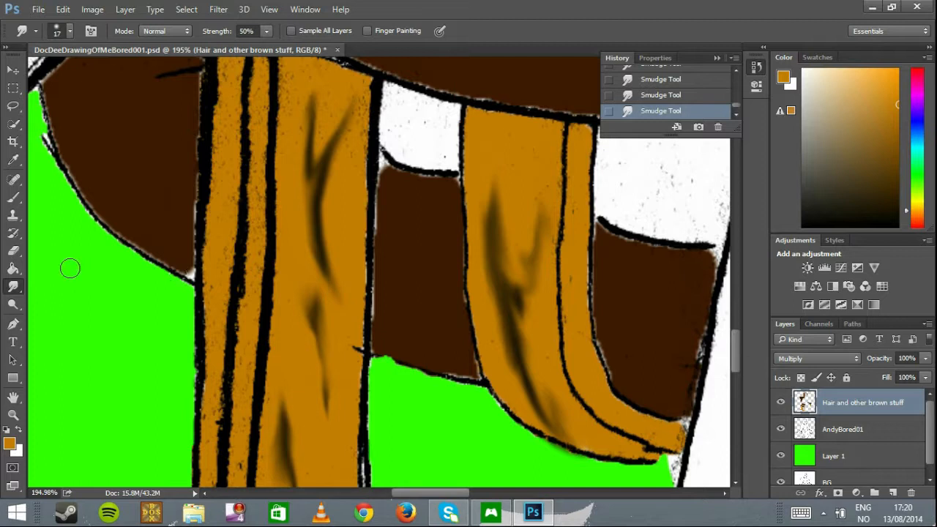
- Thin the forked grain streak with the orange-brown Brush, detaching one branch, and smudge the remaining streak into a finer line
click(13, 197)
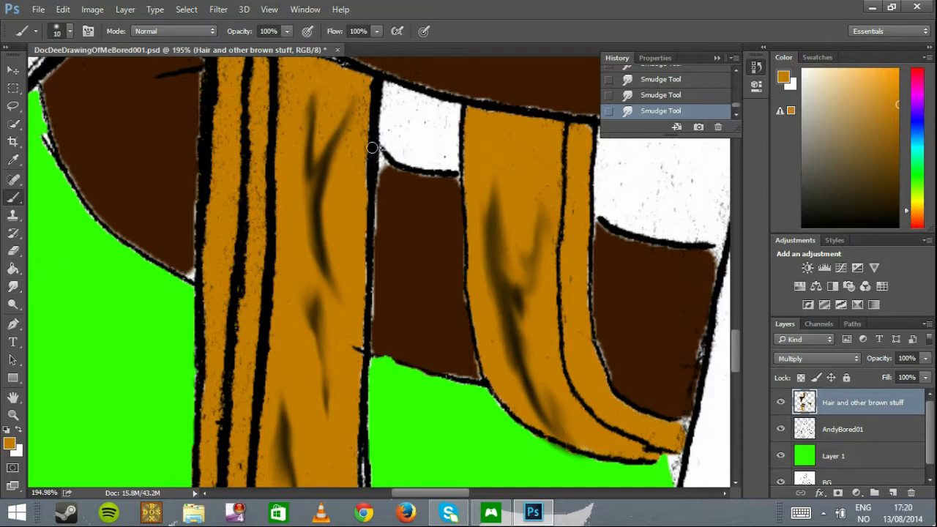
mouse_move(315, 157)
mouse_down()
mouse_move(313, 199)
mouse_move(310, 157)
mouse_move(306, 186)
mouse_move(312, 225)
mouse_up()
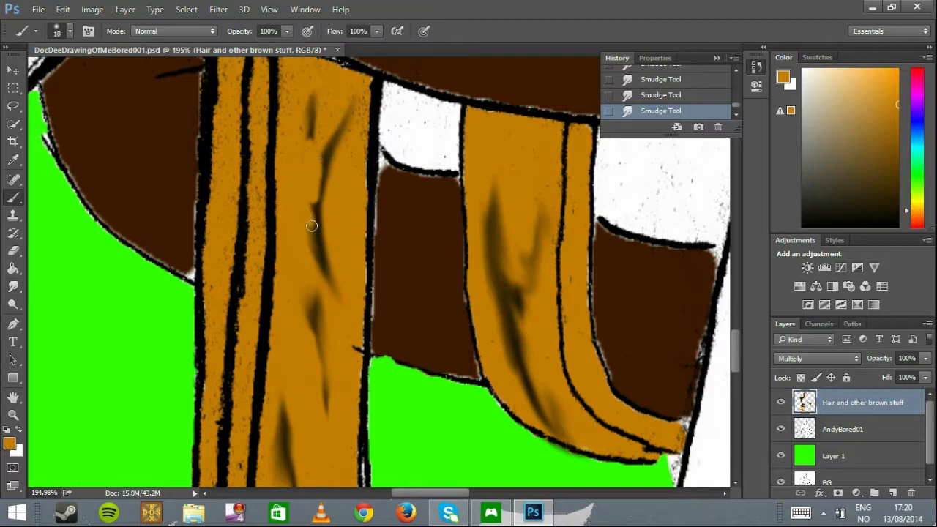
drag(309, 248, 344, 309)
click(13, 287)
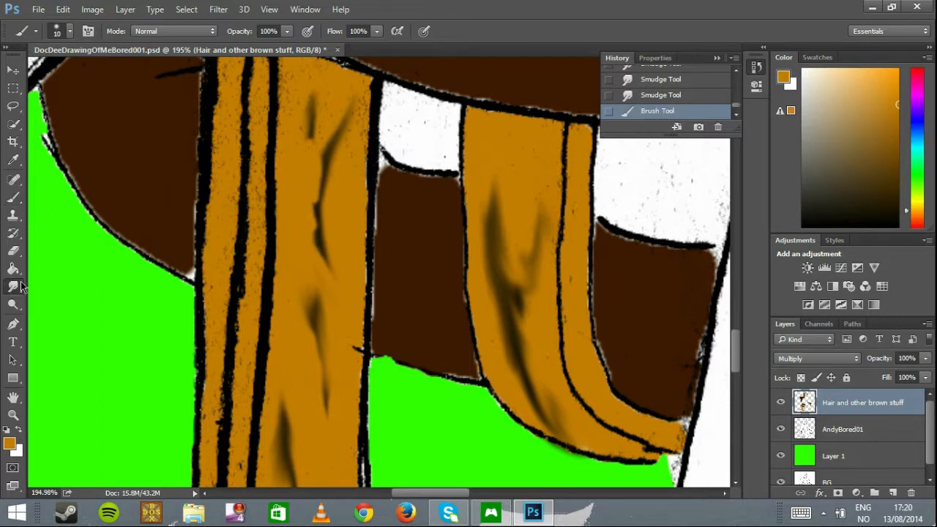
drag(322, 213, 351, 295)
mouse_move(330, 228)
mouse_down()
mouse_move(338, 314)
mouse_move(335, 176)
mouse_move(306, 73)
mouse_move(311, 135)
mouse_up()
- Smudge the upper end of the long grain streak on the shorter curved leg upward at 50% strength
scroll(354, 290, down, 10)
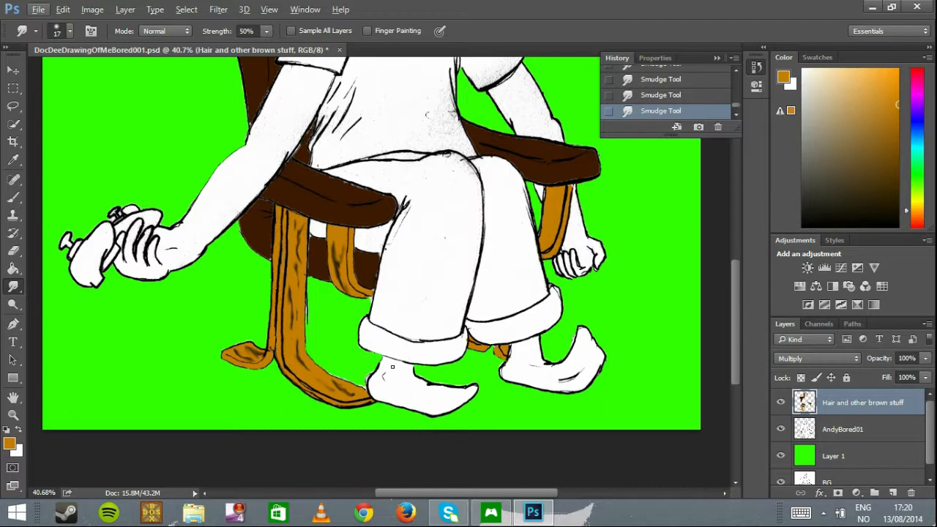
scroll(392, 368, up, 3)
mouse_move(258, 210)
mouse_down()
mouse_move(308, 383)
mouse_move(357, 398)
mouse_up()
scroll(358, 399, down, 4)
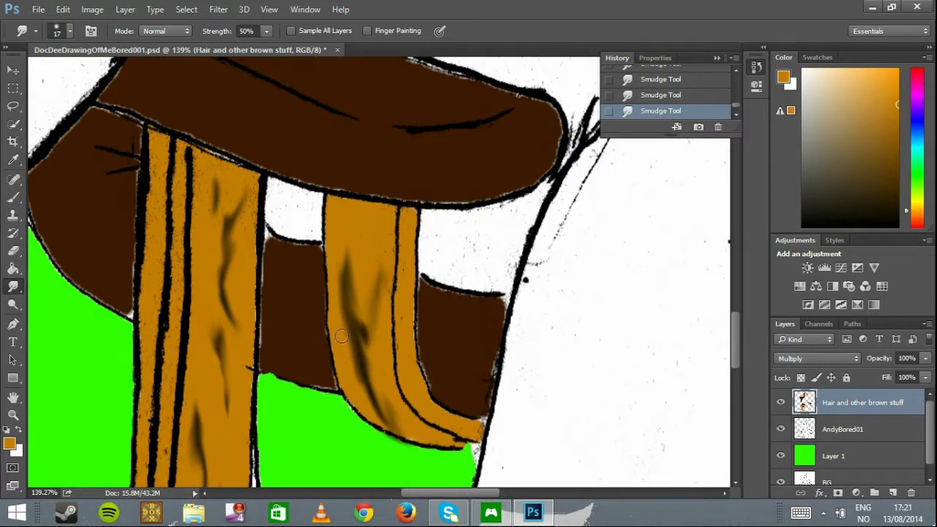
mouse_move(350, 293)
mouse_down()
mouse_move(349, 228)
mouse_move(341, 268)
mouse_move(346, 227)
mouse_up()
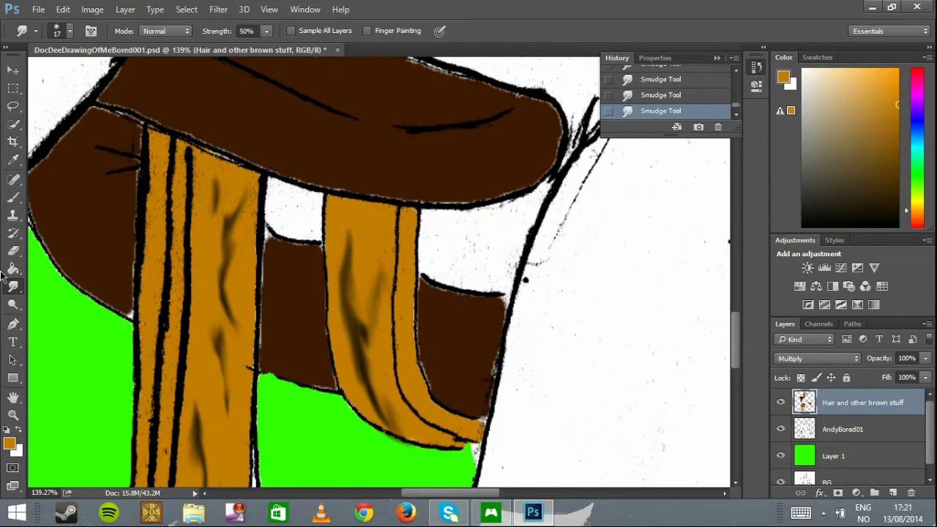
- Paint over the shorter curved leg's upper streak ends and trim its middle and lower grain with the orange-brown Brush
click(14, 197)
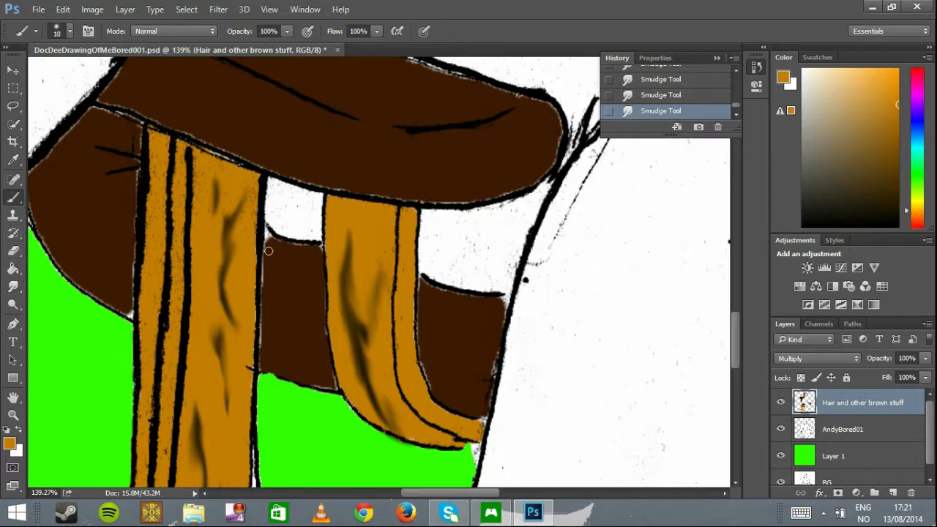
mouse_move(360, 273)
mouse_down()
mouse_move(356, 312)
mouse_move(344, 231)
mouse_up()
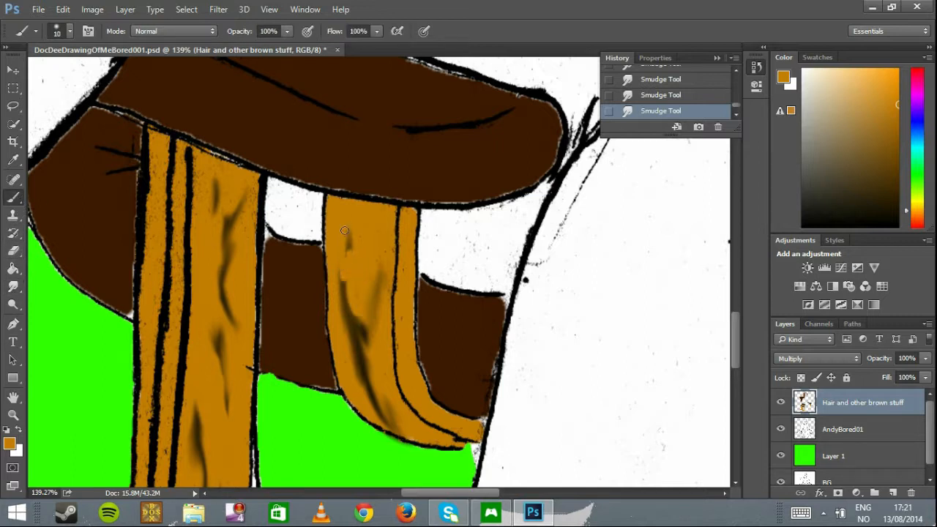
drag(371, 295, 377, 266)
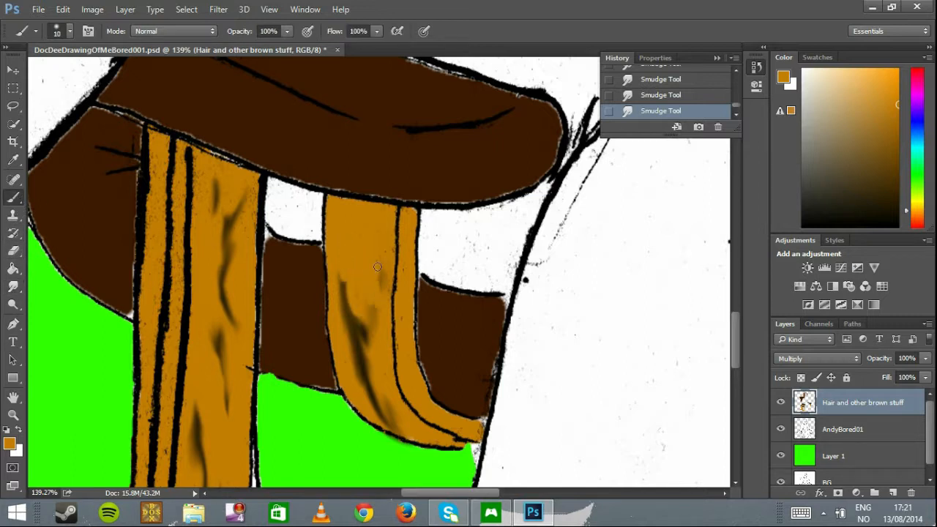
drag(361, 350, 365, 352)
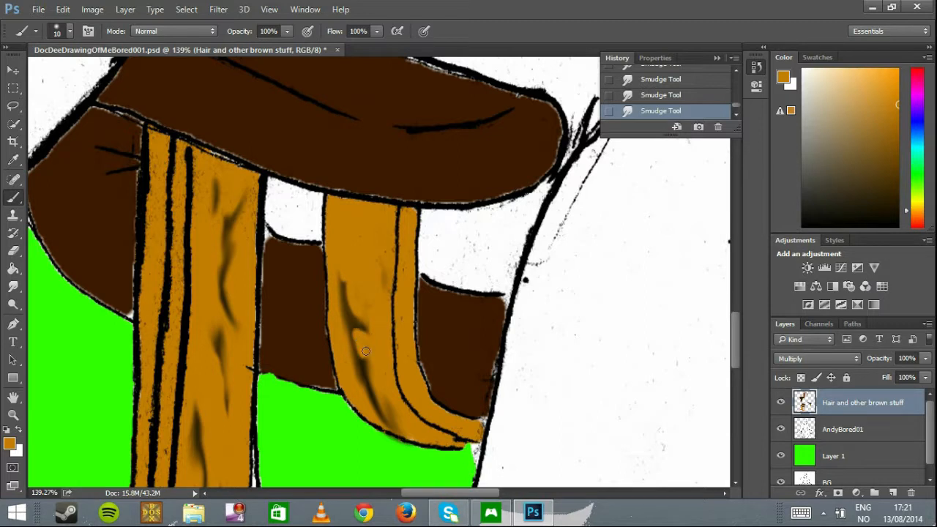
drag(400, 423, 382, 398)
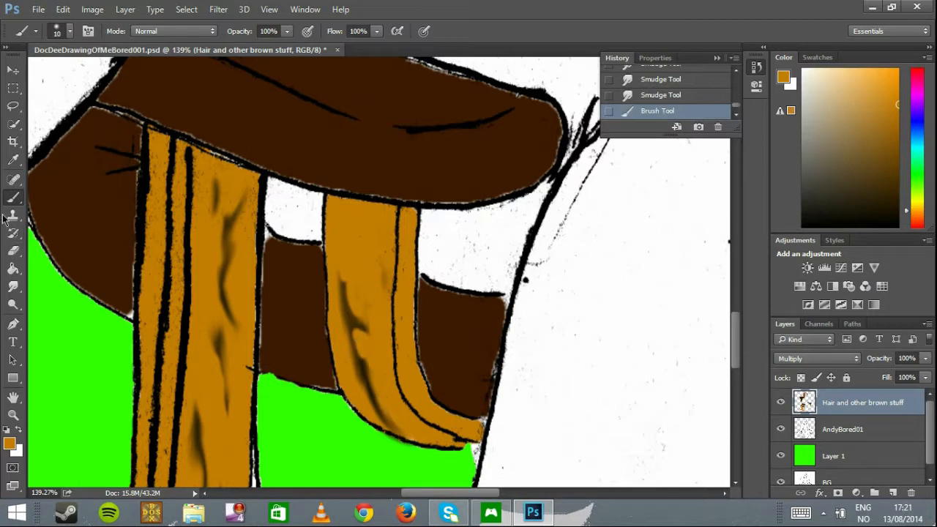
- Smudge the trimmed grain on the shorter curved leg up toward the armrest and down along the bend at 50% strength
click(13, 287)
mouse_move(363, 363)
mouse_down()
mouse_move(360, 287)
mouse_move(369, 345)
mouse_move(351, 315)
mouse_move(356, 247)
mouse_move(365, 324)
mouse_move(383, 265)
mouse_move(358, 330)
mouse_move(343, 291)
mouse_move(358, 241)
mouse_up()
mouse_move(348, 273)
mouse_down()
mouse_move(360, 232)
mouse_move(341, 221)
mouse_up()
drag(366, 389, 382, 341)
drag(367, 392, 400, 429)
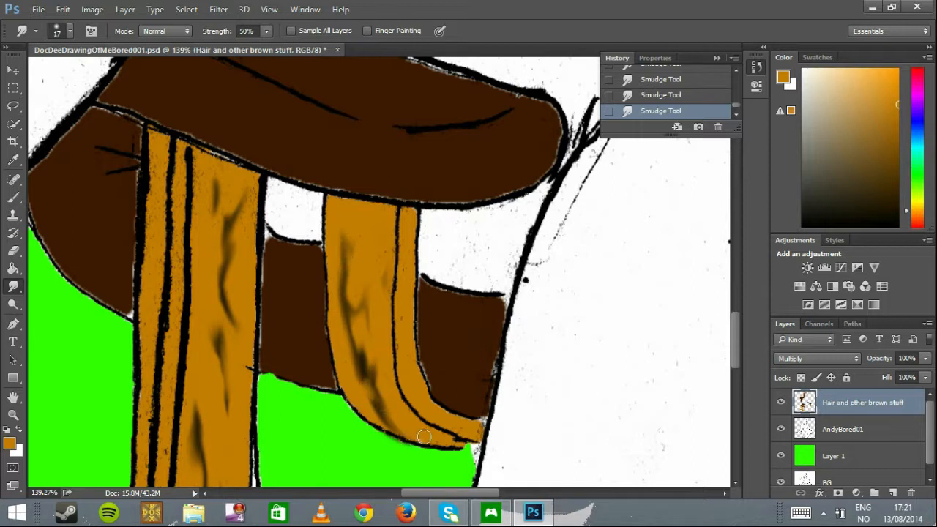
drag(379, 396, 422, 435)
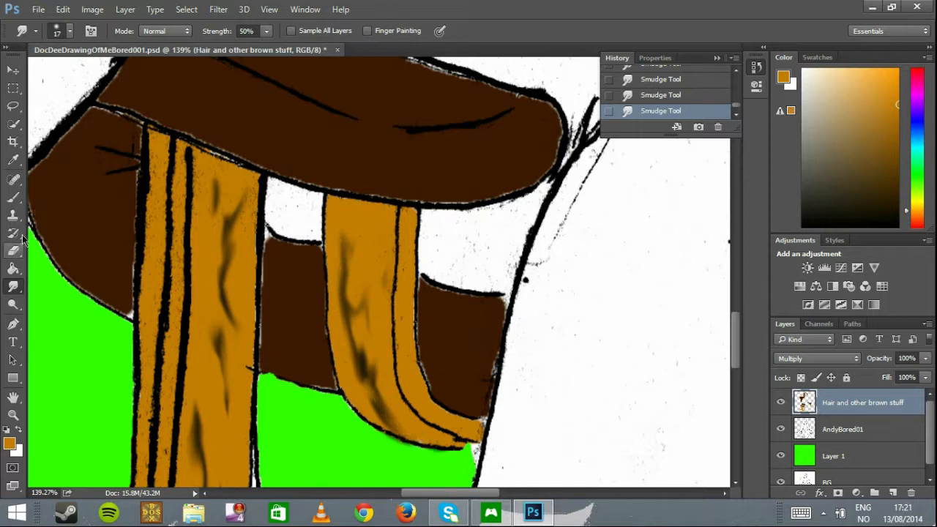
- Thin the smudged streaks along the inner side of the shorter curved leg with the orange-brown Brush
click(13, 196)
mouse_move(375, 360)
mouse_down()
mouse_move(375, 377)
mouse_move(370, 343)
mouse_up()
drag(386, 292, 381, 294)
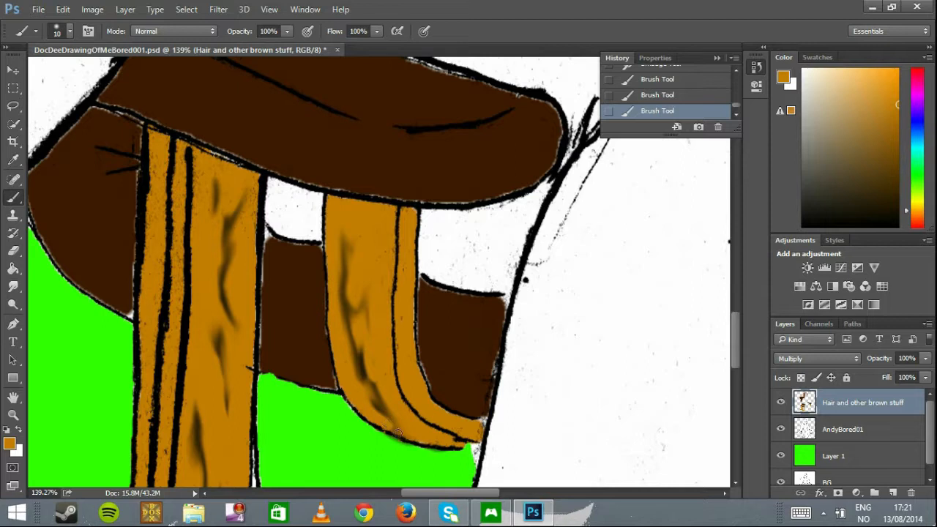
scroll(408, 442, down, 6)
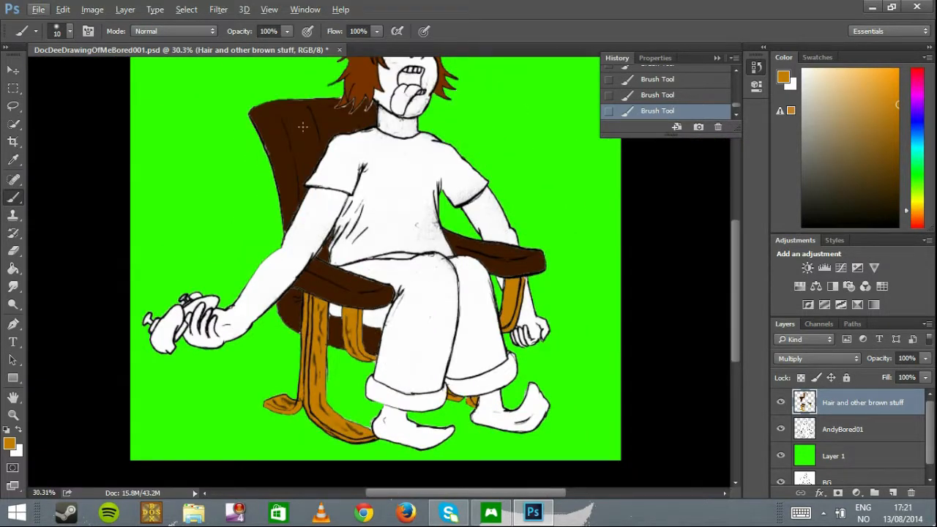
scroll(309, 247, down, 1)
scroll(315, 249, up, 1)
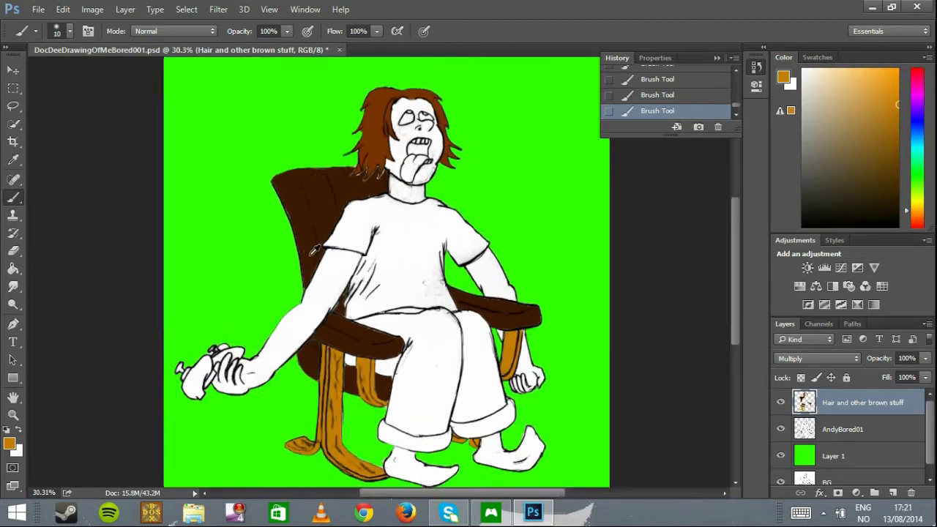
scroll(314, 251, down, 2)
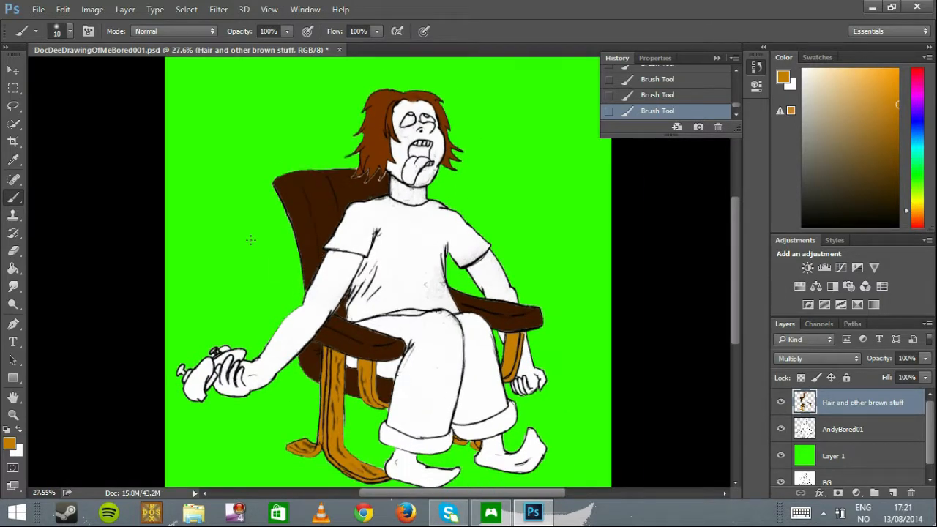
click(14, 123)
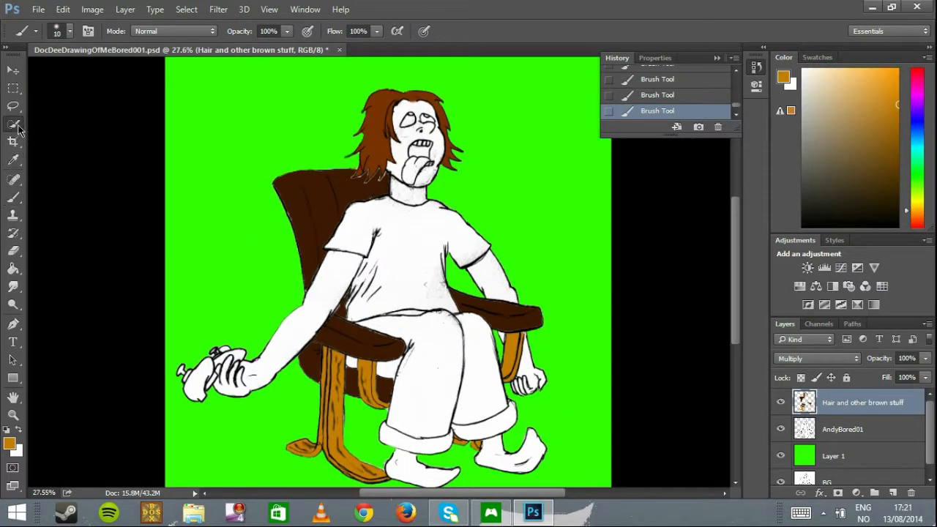
drag(347, 246, 527, 322)
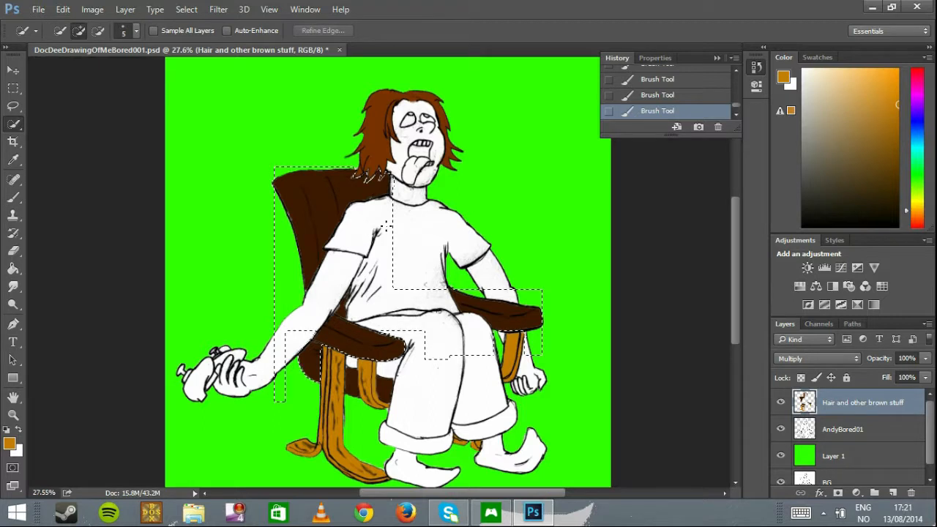
- Discard the chair selection and quick-select the man's T-shirt on the AndyBored01 layer
click(858, 430)
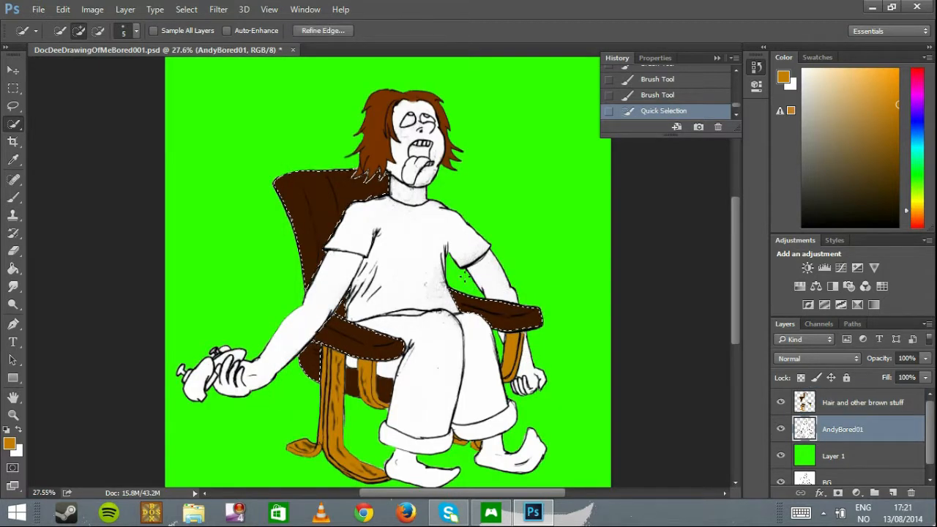
key(ctrl+d)
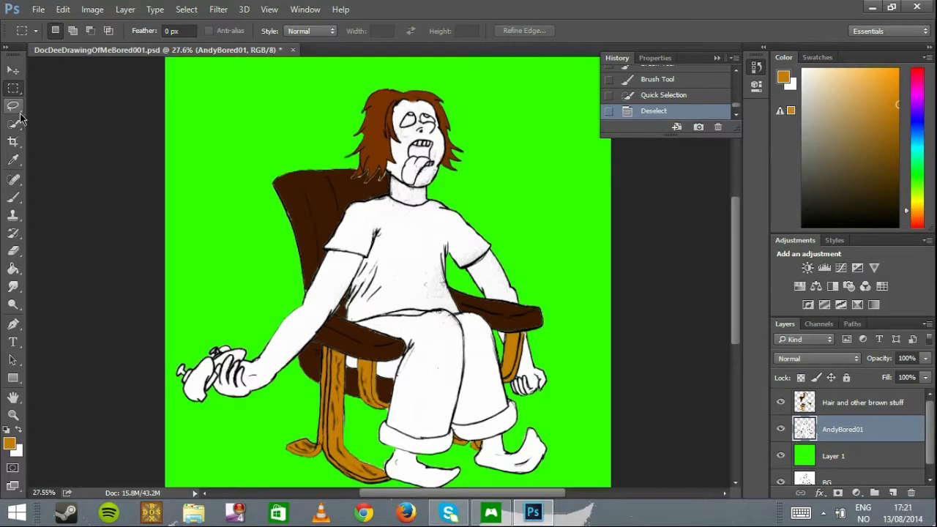
mouse_move(354, 238)
mouse_down()
mouse_move(362, 275)
mouse_move(417, 293)
mouse_move(388, 213)
mouse_up()
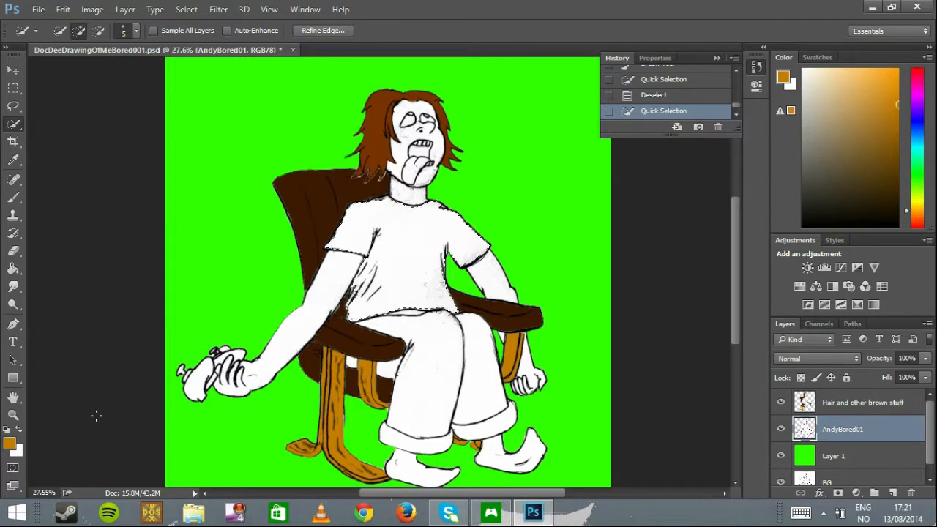
- Set the foreground colour to teal #00c7b2 and switch to the Paint Bucket
click(10, 445)
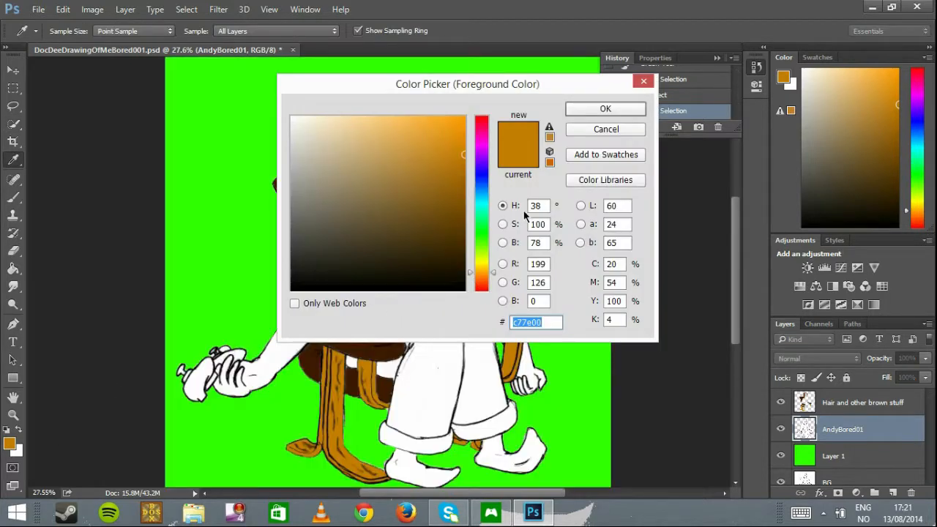
click(481, 206)
click(606, 108)
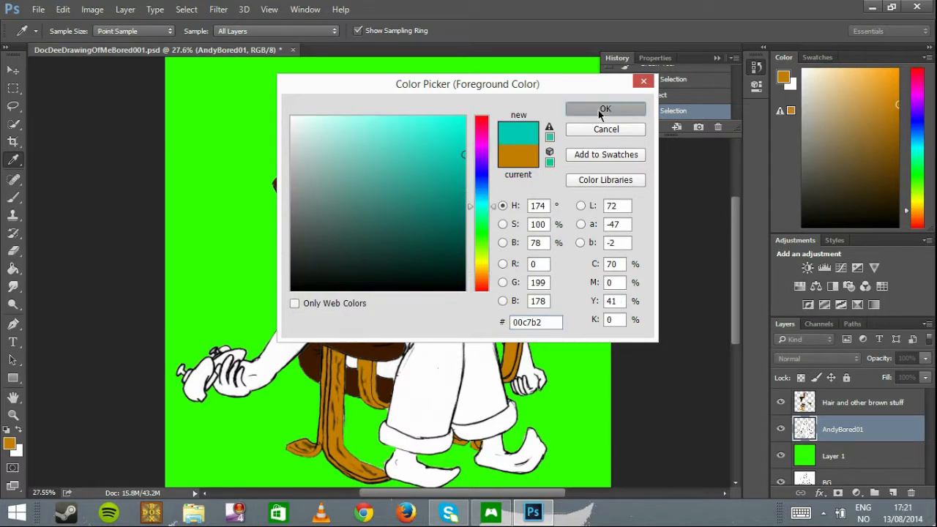
click(13, 269)
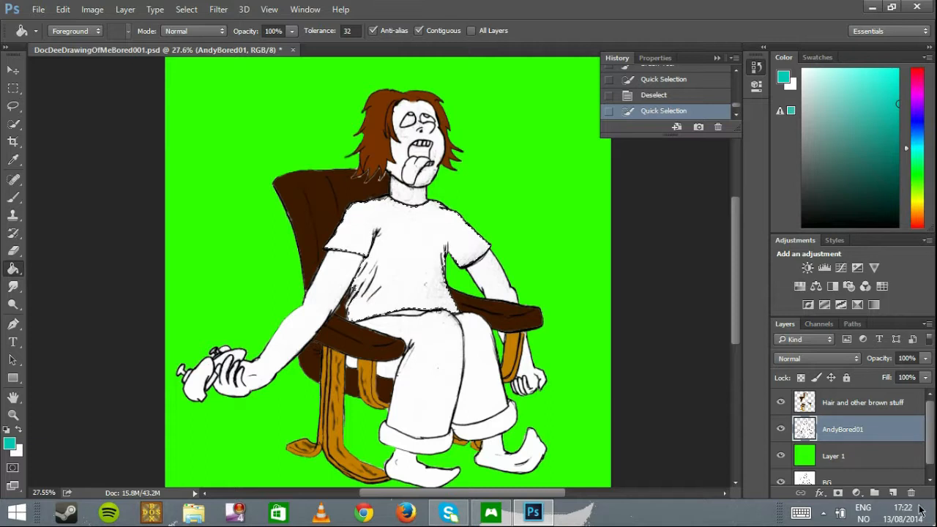
- Add a new layer directly above AndyBored01 and name it T-shirt
click(893, 493)
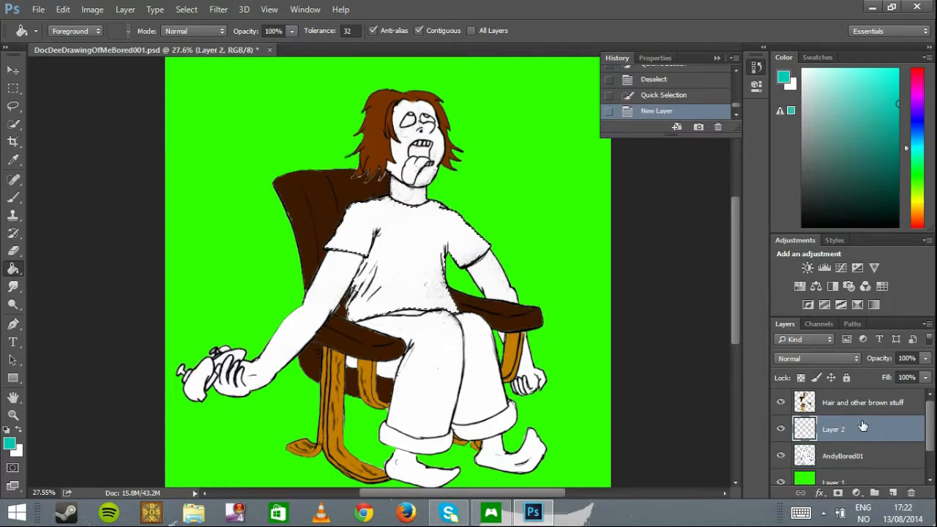
double_click(824, 430)
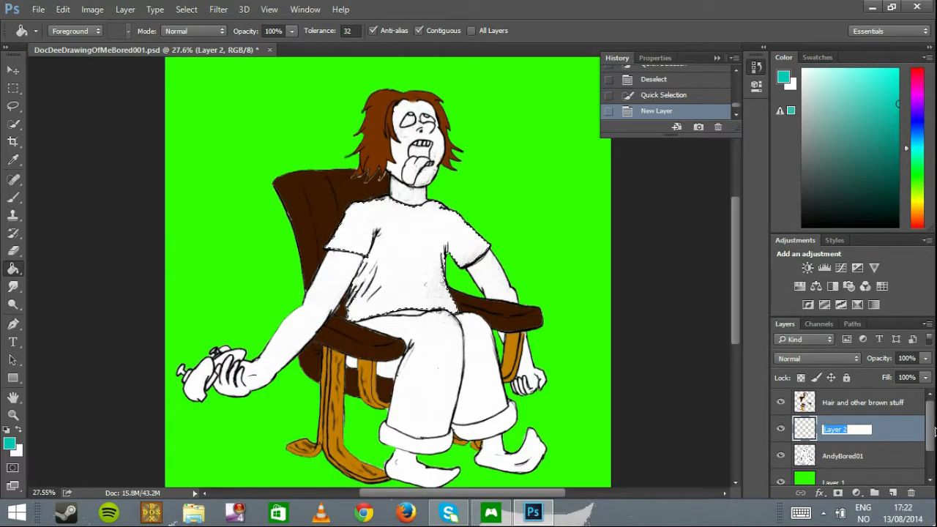
text(T-shir)
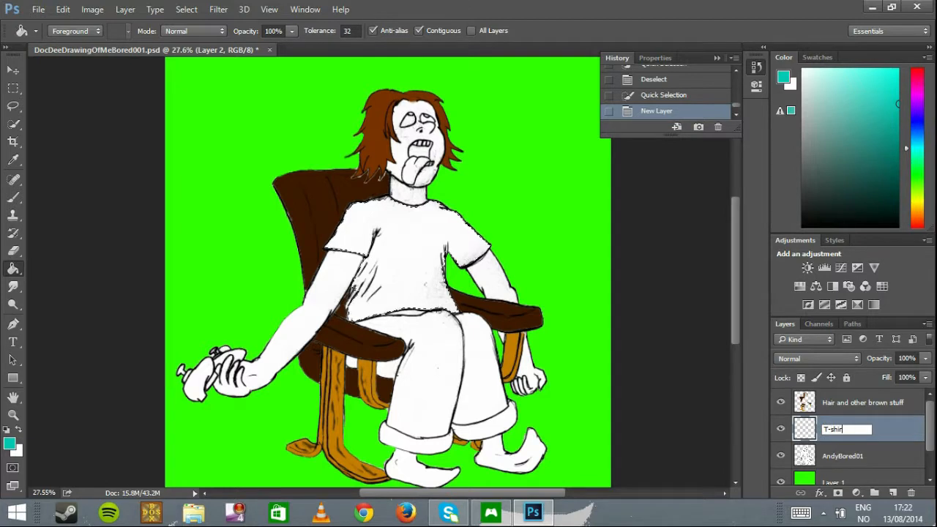
text(t)
key(Return)
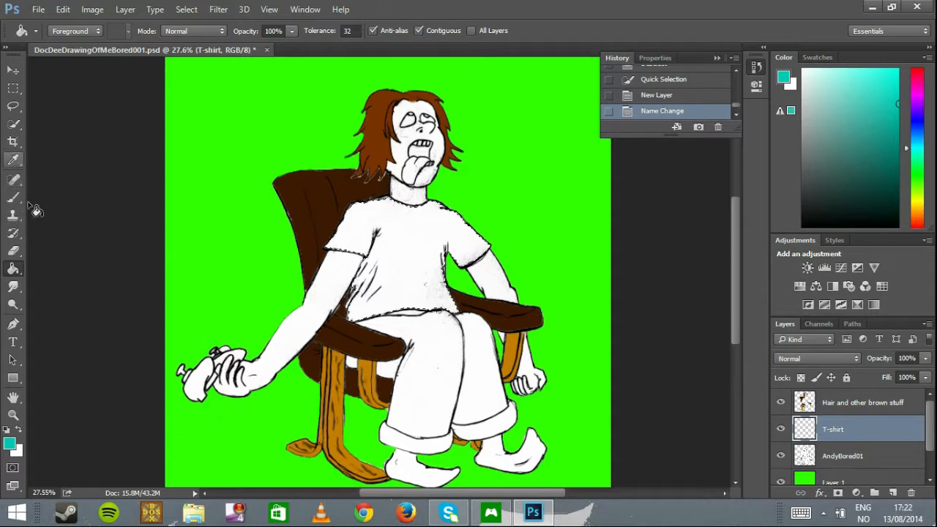
- Fill the selected T-shirt area with teal on the T-shirt layer and clear the selection
click(417, 256)
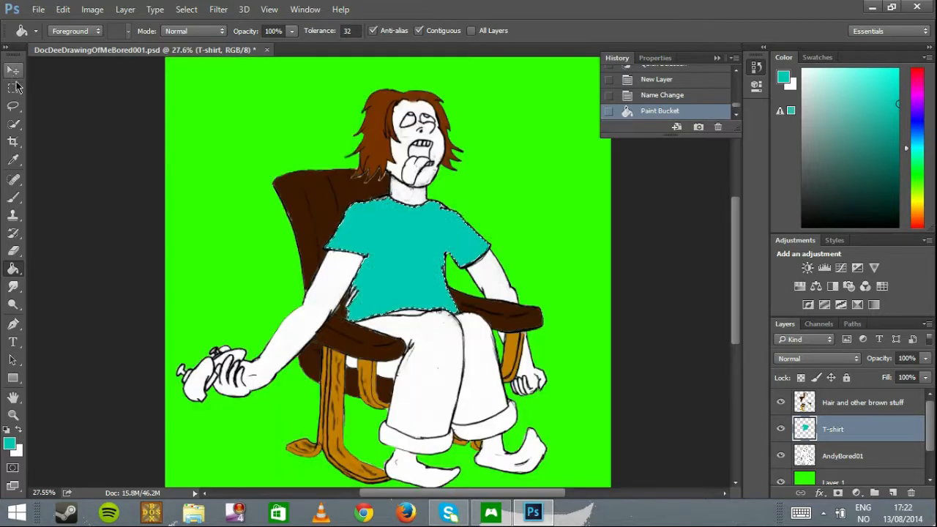
click(13, 88)
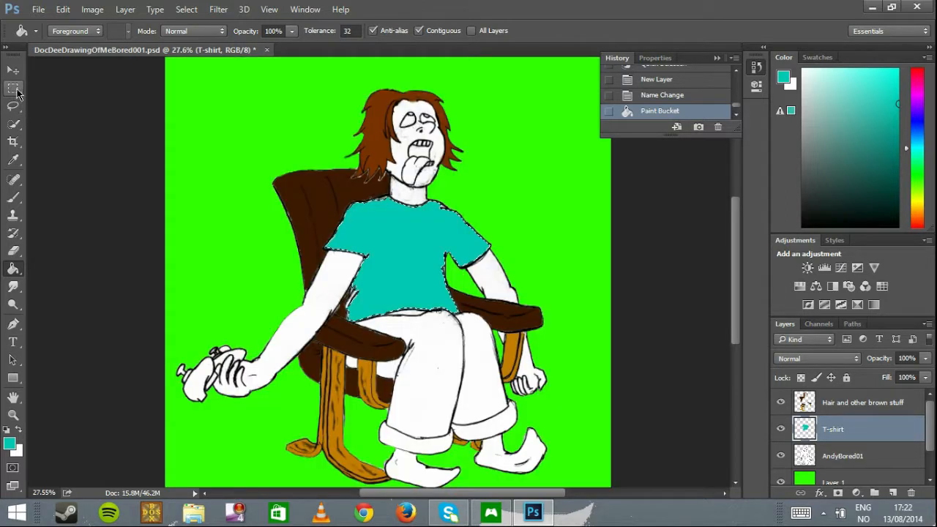
click(78, 102)
- Set the T-shirt layer's blend mode to Multiply and save the document
click(830, 357)
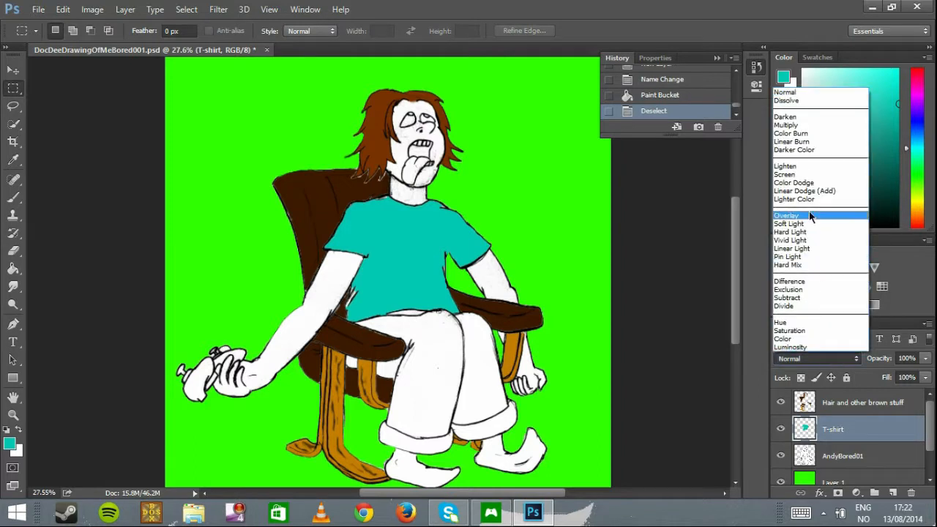
click(813, 119)
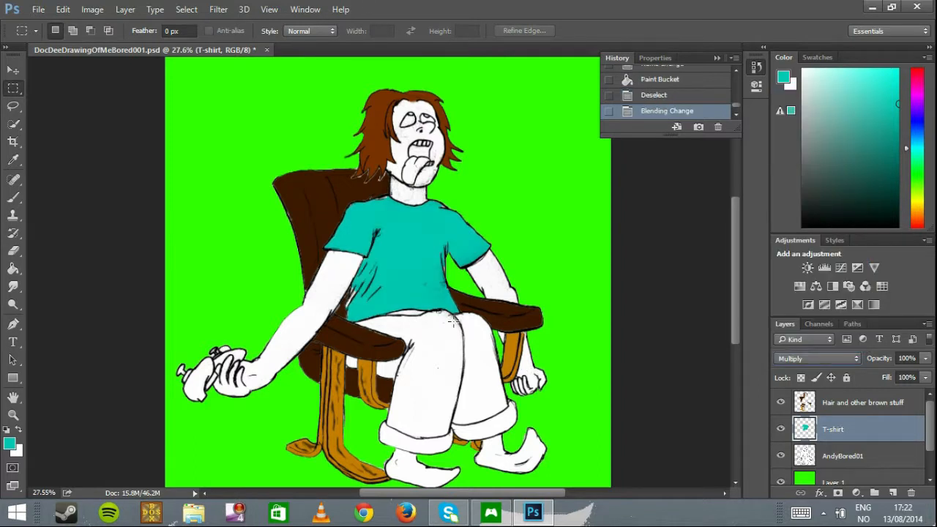
click(38, 9)
click(53, 153)
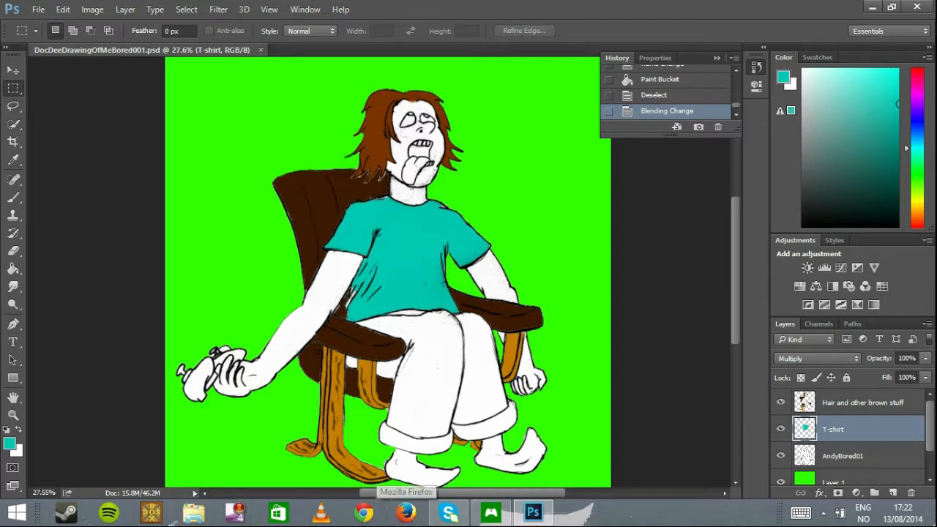
- Paste the copied blue Umbrella T-shirt photo as a new layer and enlarge it to about 382% over the chair side of the drawing
click(63, 9)
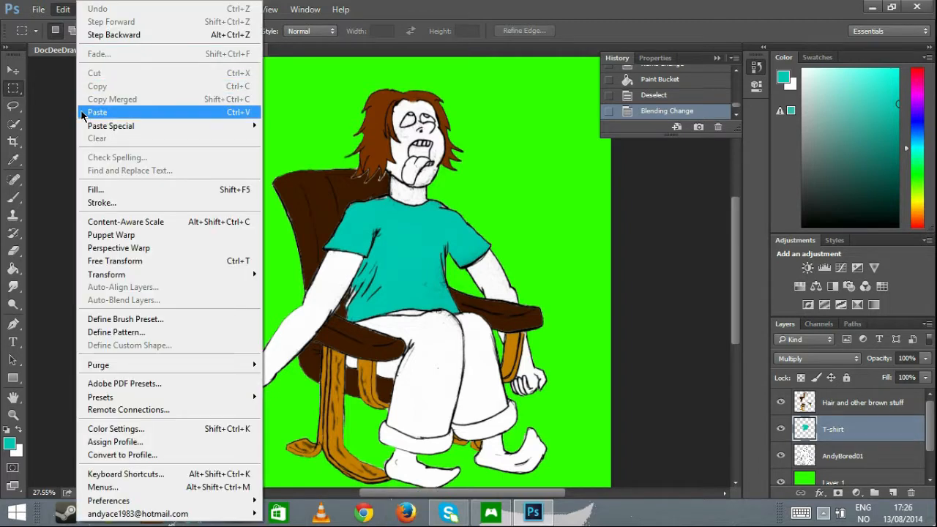
click(81, 110)
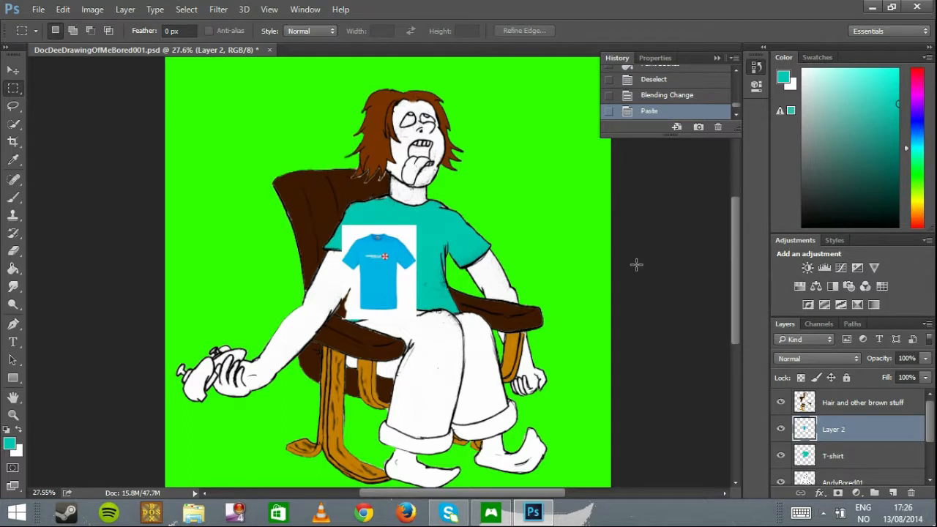
key(ctrl+t)
drag(414, 318, 542, 478)
drag(439, 344, 273, 179)
drag(373, 311, 542, 366)
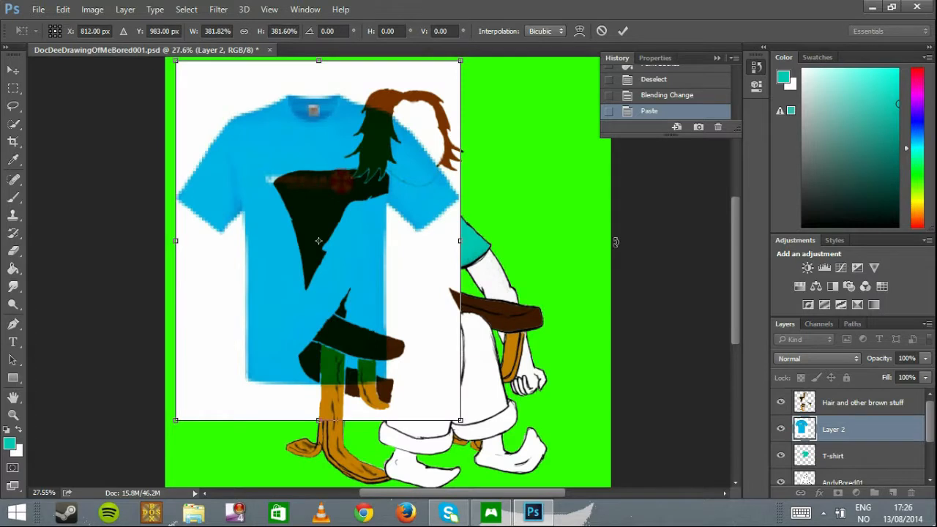
click(621, 31)
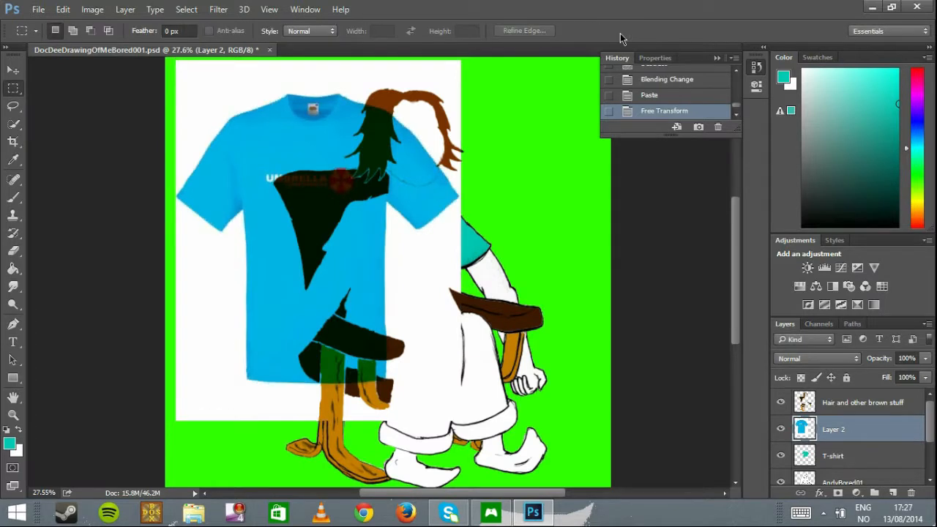
- Move the shirt photo layer to the top of the layer stack and copy the rectangular area around its Umbrella Corporation logo
drag(833, 439, 825, 400)
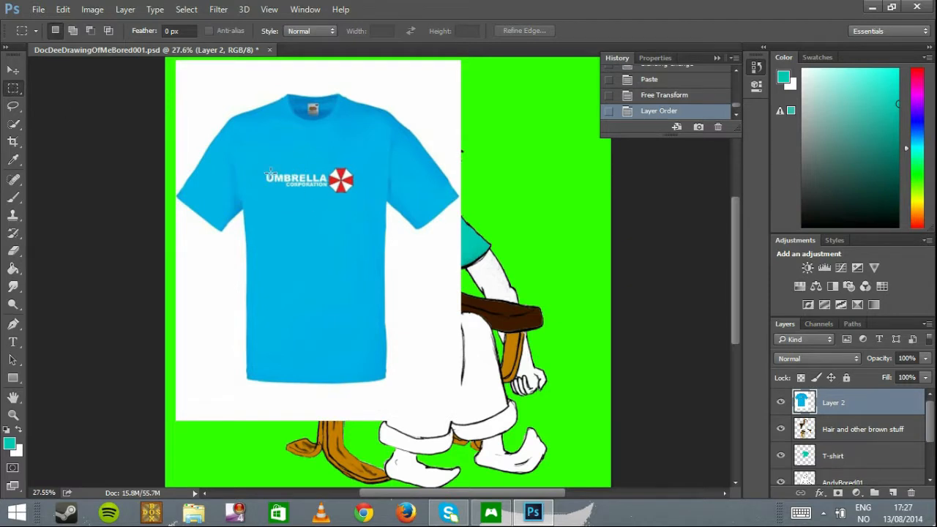
drag(260, 160, 361, 203)
key(ctrl+c)
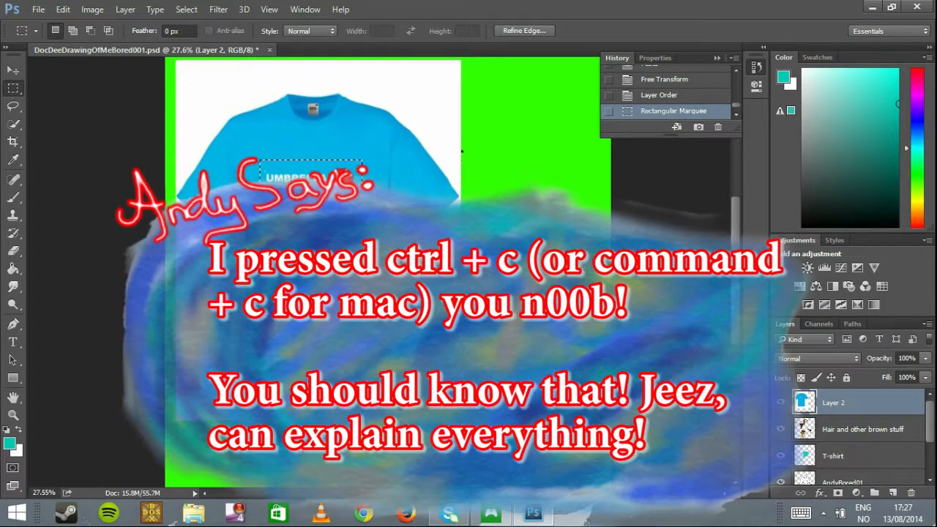
- Delete the shirt photo layer and add a new empty layer above Hair and other brown stuff
scroll(908, 469, down, 1)
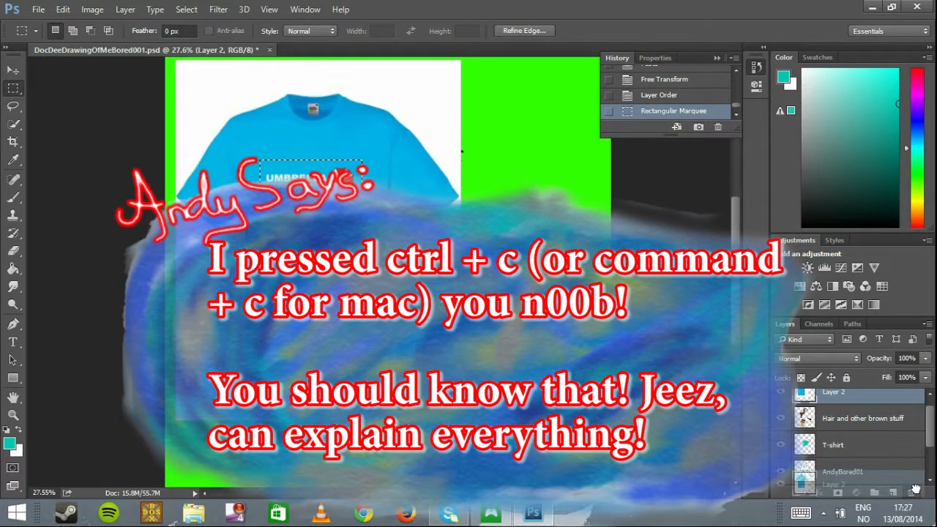
click(911, 493)
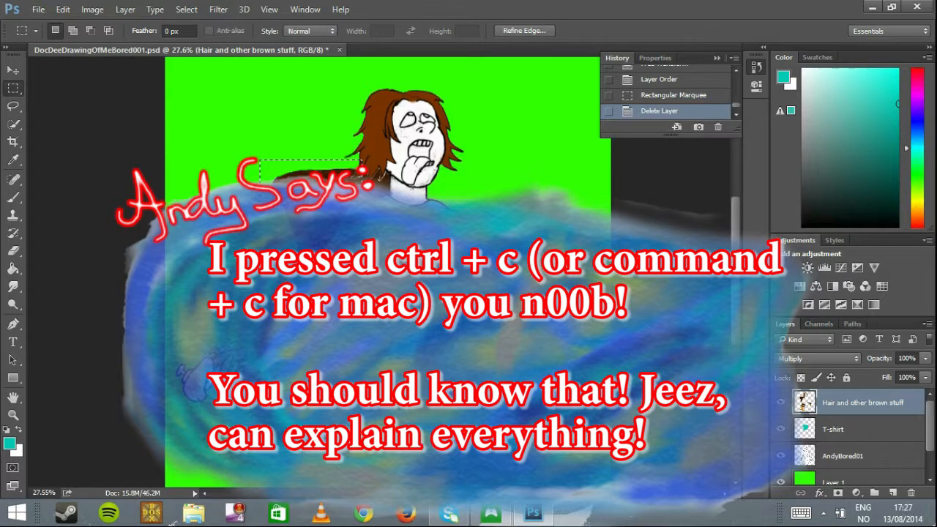
click(893, 493)
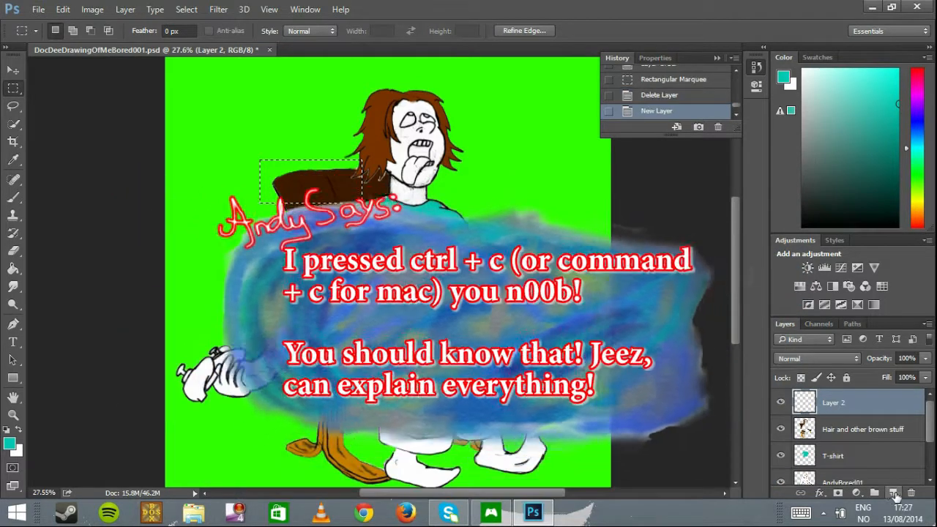
- Paste the copied Umbrella logo patch and move it onto the chest of the teal T-shirt
key(ctrl+v)
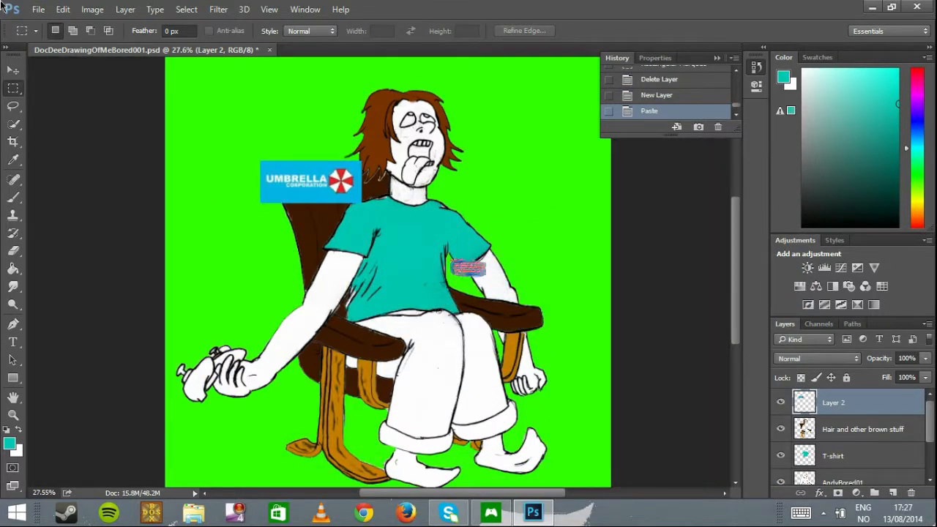
click(13, 68)
drag(311, 201, 419, 282)
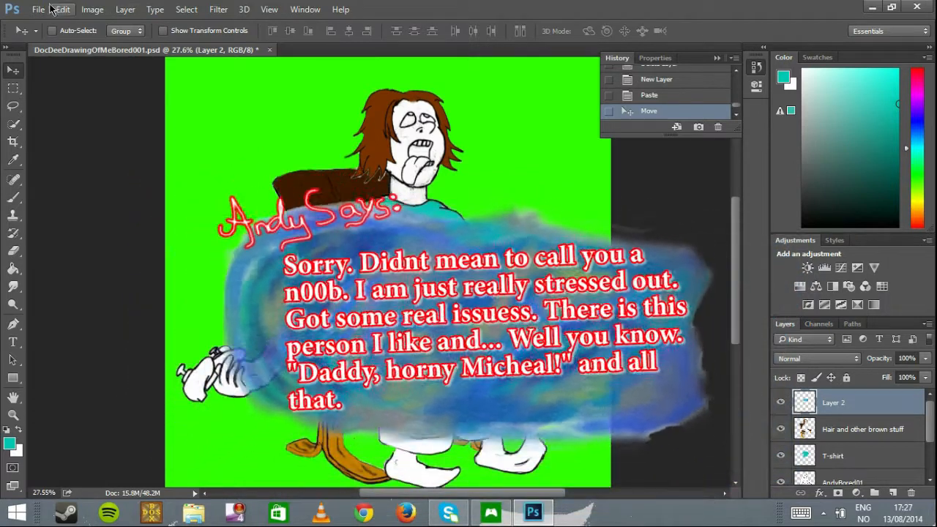
- Warp the logo patch, pulling its corners and sides inward to fit the chest of the T-shirt, and apply the transformation
click(63, 9)
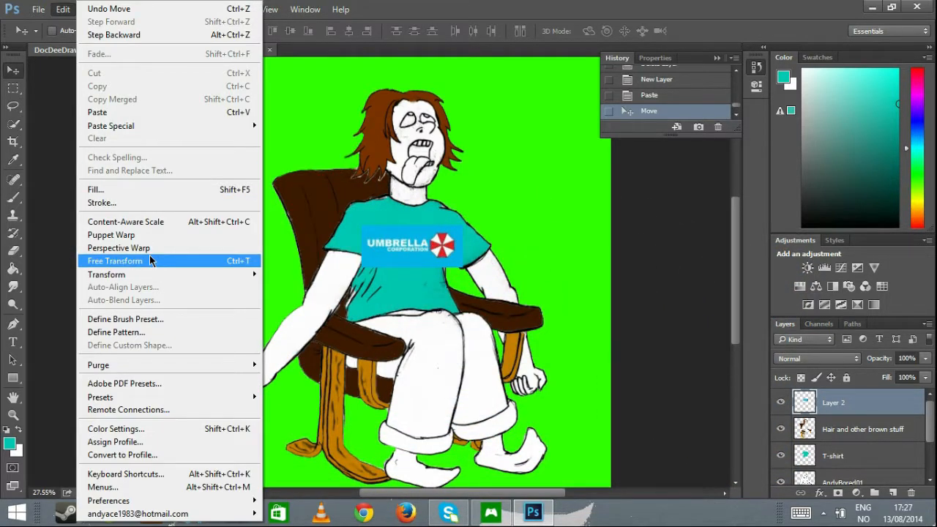
mouse_move(151, 273)
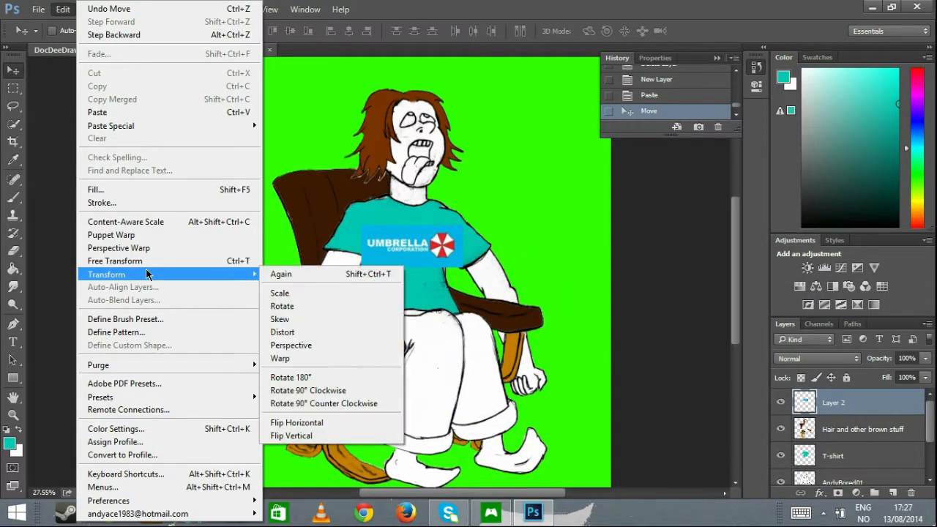
click(295, 359)
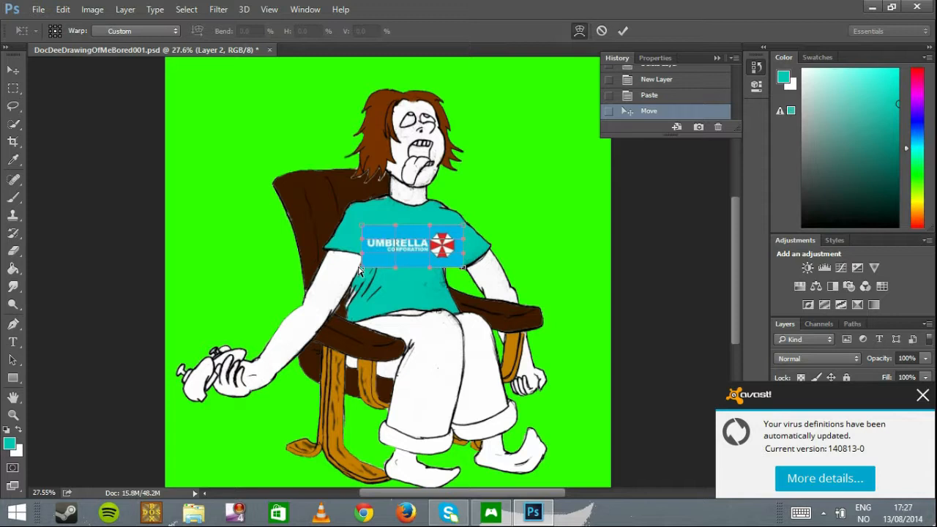
mouse_move(361, 269)
mouse_down()
mouse_move(367, 279)
mouse_move(367, 222)
mouse_up()
mouse_move(462, 271)
mouse_down()
mouse_move(433, 273)
mouse_move(448, 275)
mouse_up()
drag(462, 236, 433, 220)
drag(447, 259, 442, 256)
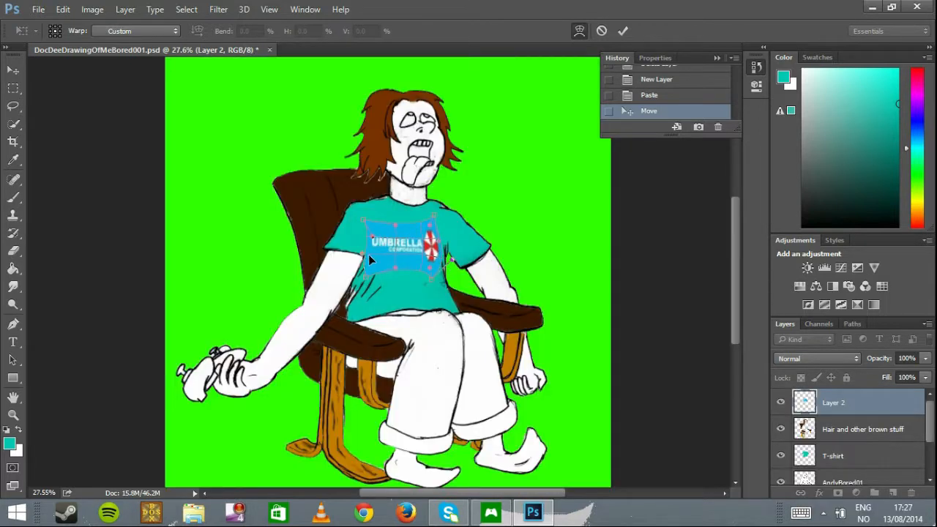
drag(365, 277, 361, 284)
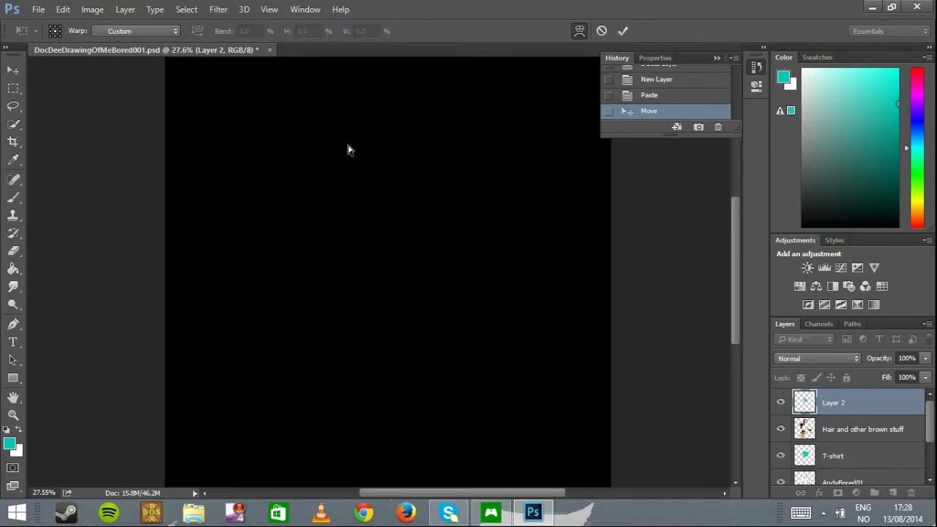
click(13, 88)
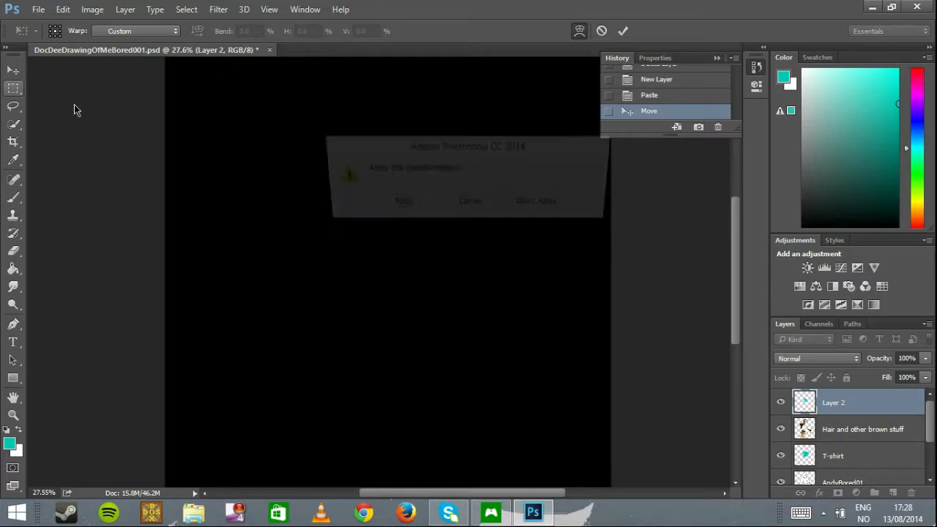
click(415, 204)
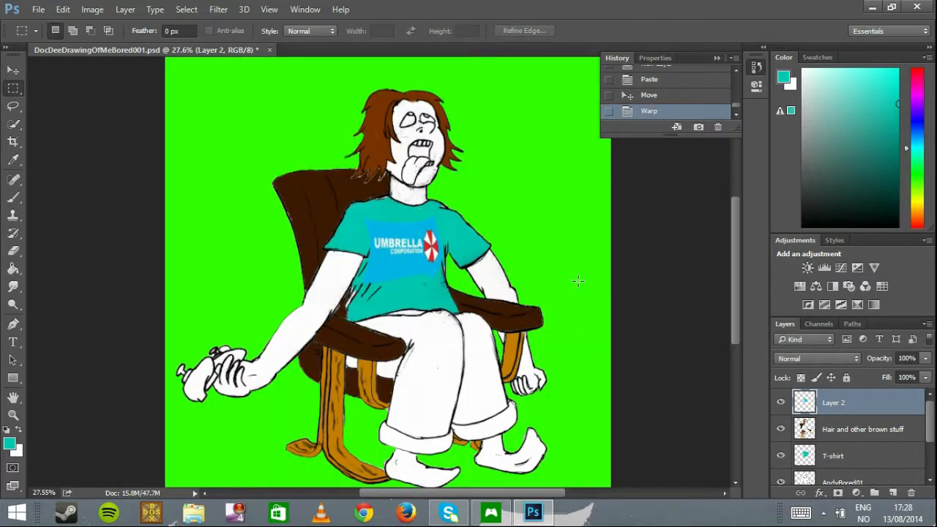
click(63, 10)
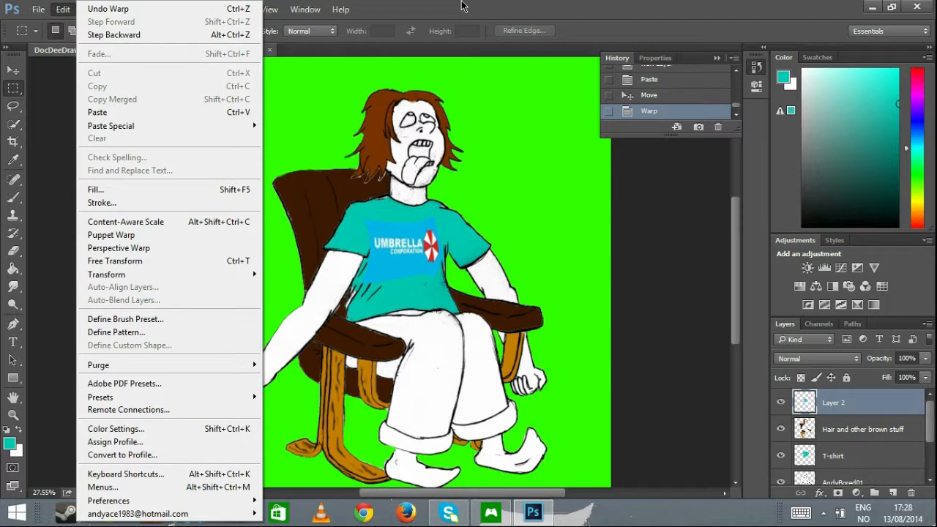
click(464, 5)
click(45, 8)
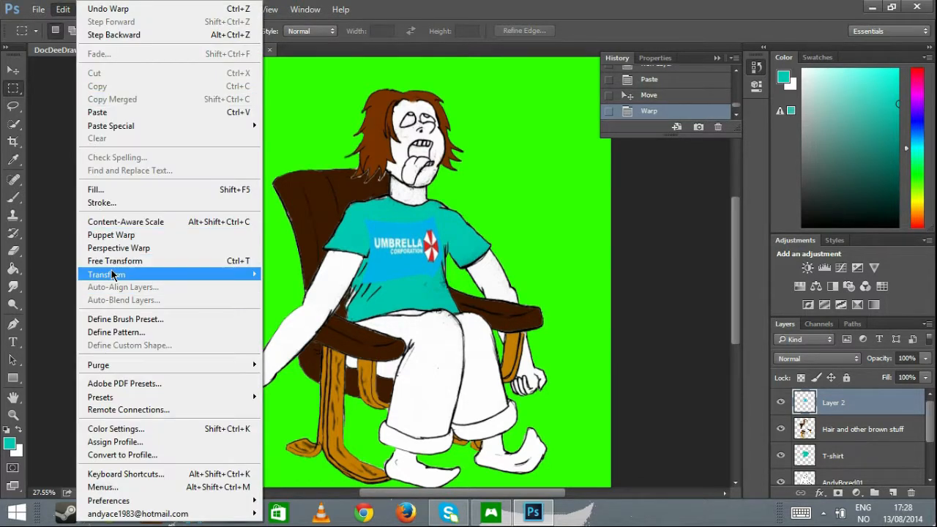
mouse_move(146, 274)
click(280, 358)
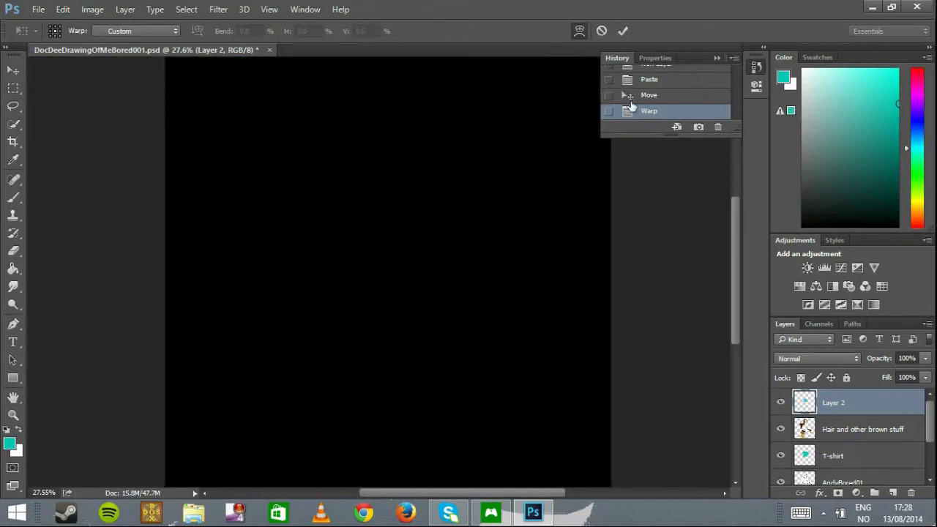
click(9, 87)
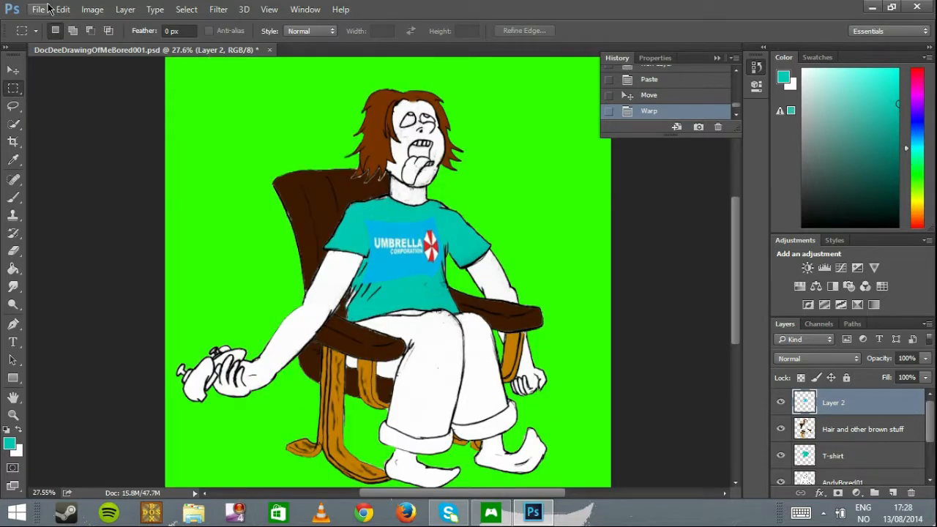
- Warp the logo patch again, stretching its upper corners toward the shoulders and its lower edge slightly downward, and apply the transformation
click(45, 9)
mouse_move(63, 11)
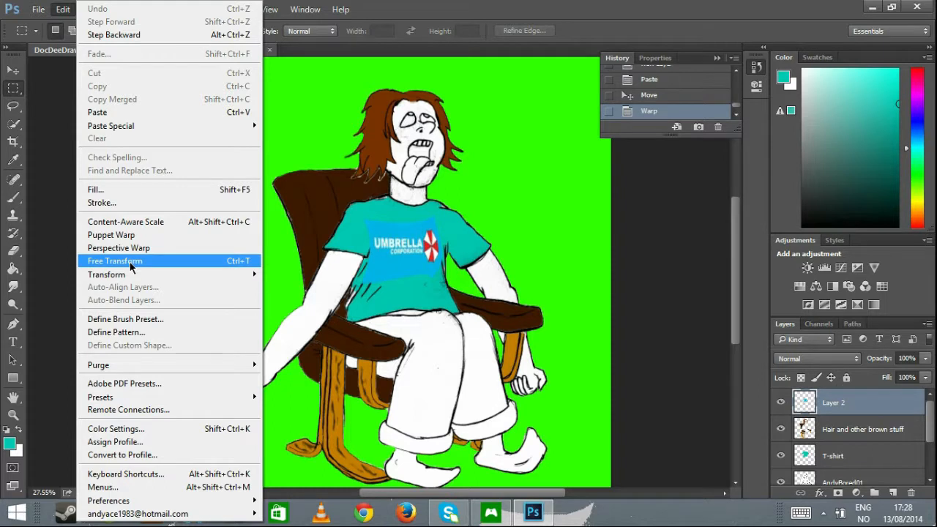
mouse_move(139, 275)
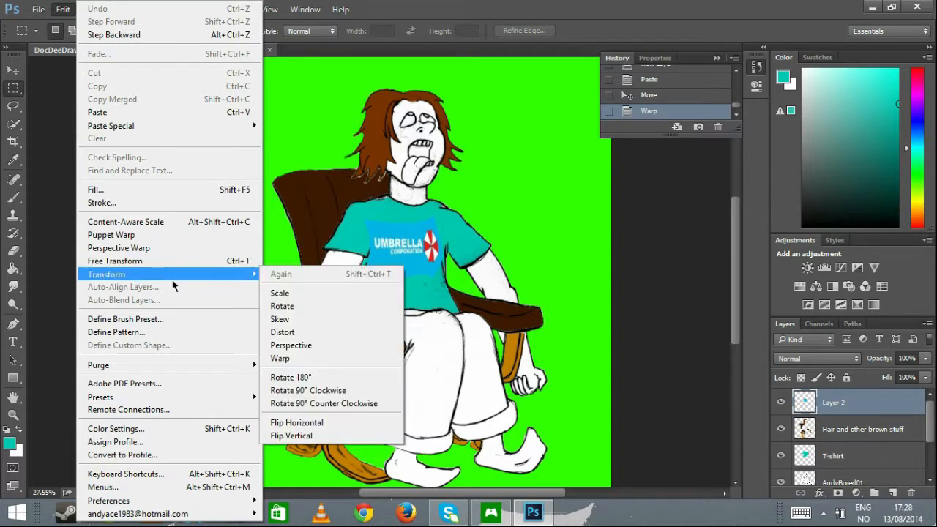
click(297, 359)
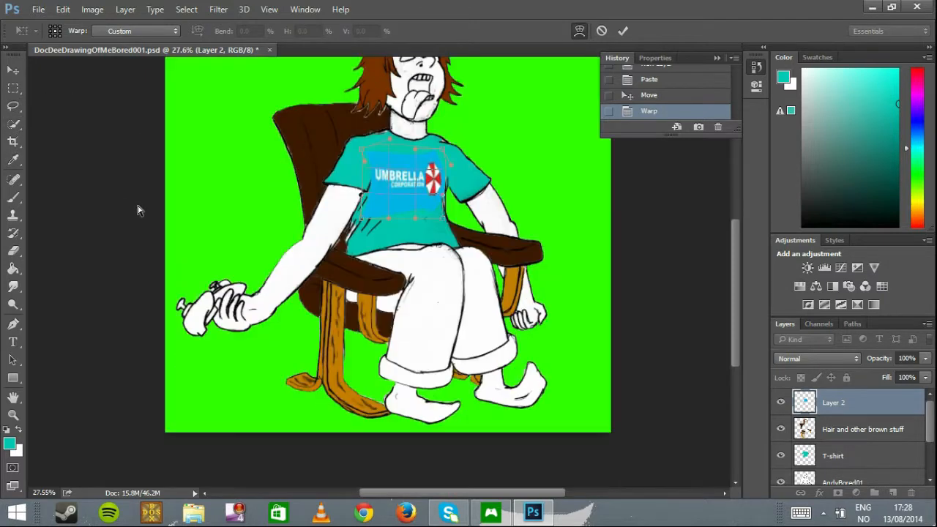
scroll(139, 211, up, 2)
scroll(337, 236, up, 1)
drag(417, 200, 431, 188)
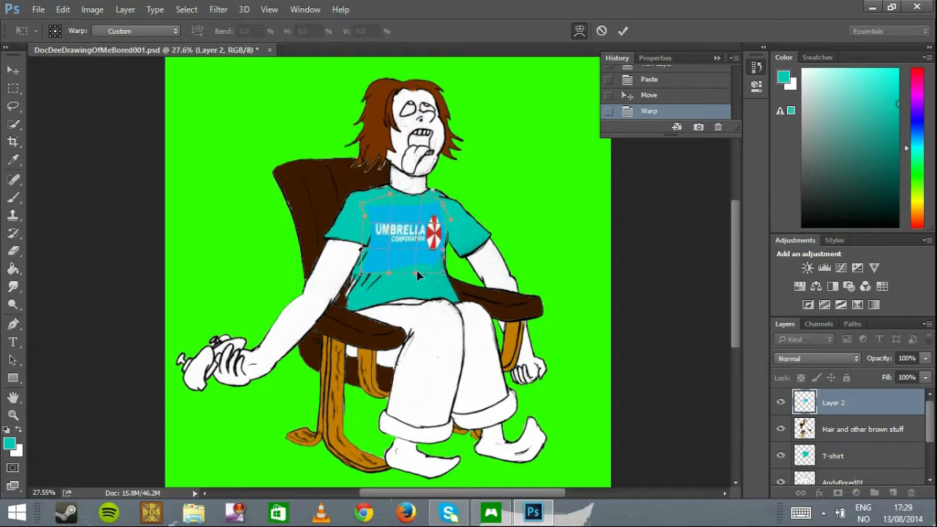
drag(361, 205, 365, 196)
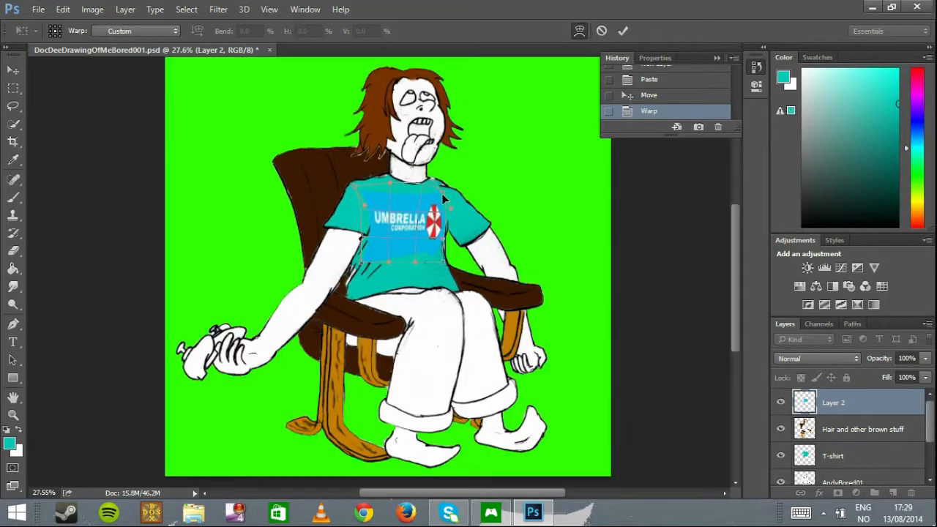
drag(441, 194, 454, 189)
scroll(424, 259, down, 2)
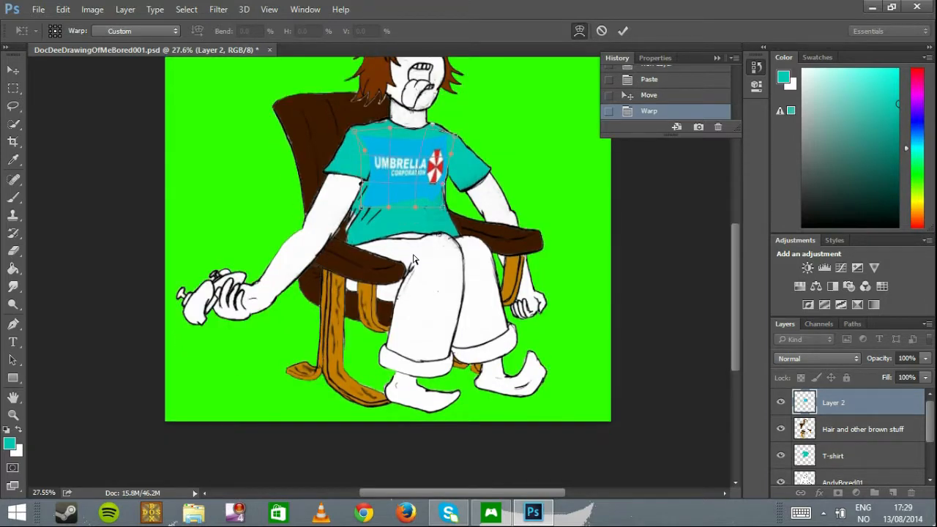
scroll(415, 252, up, 3)
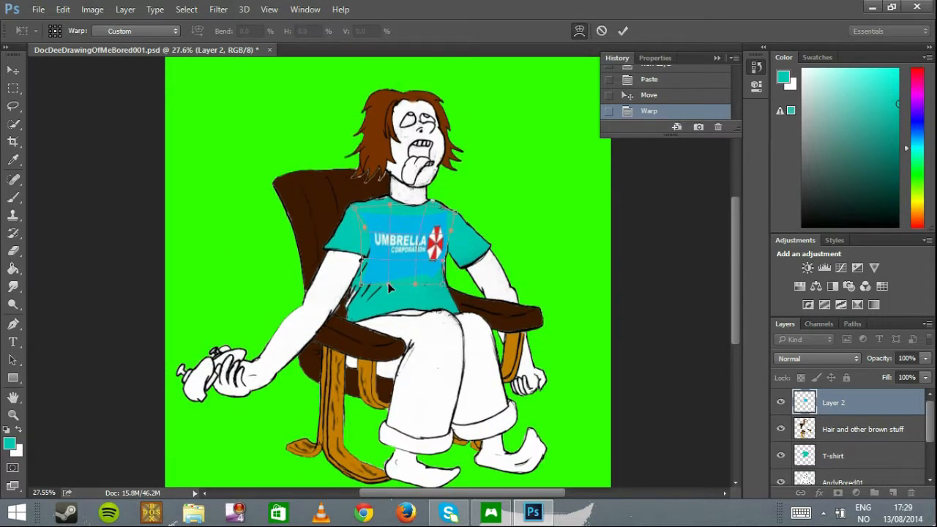
drag(391, 284, 390, 290)
click(622, 30)
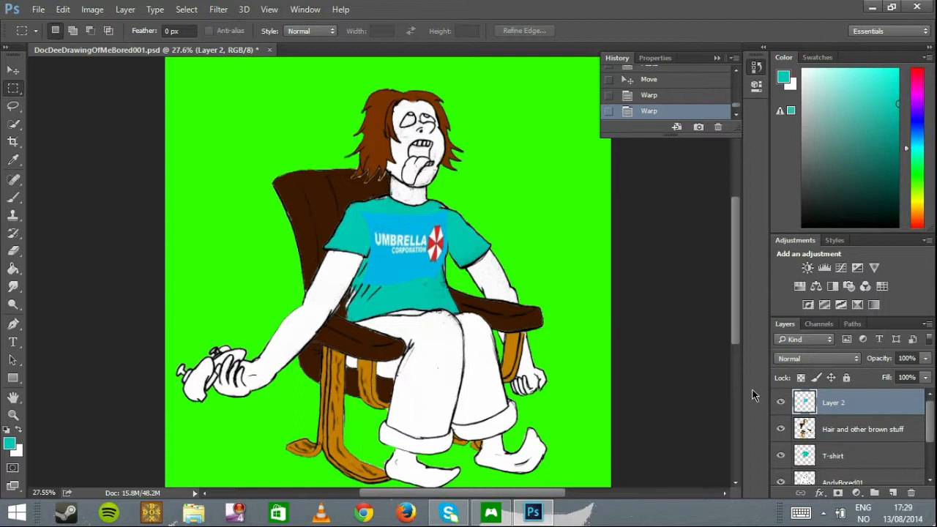
- Try the Multiply blend mode on the logo layer and set it back to Normal
click(808, 358)
click(818, 122)
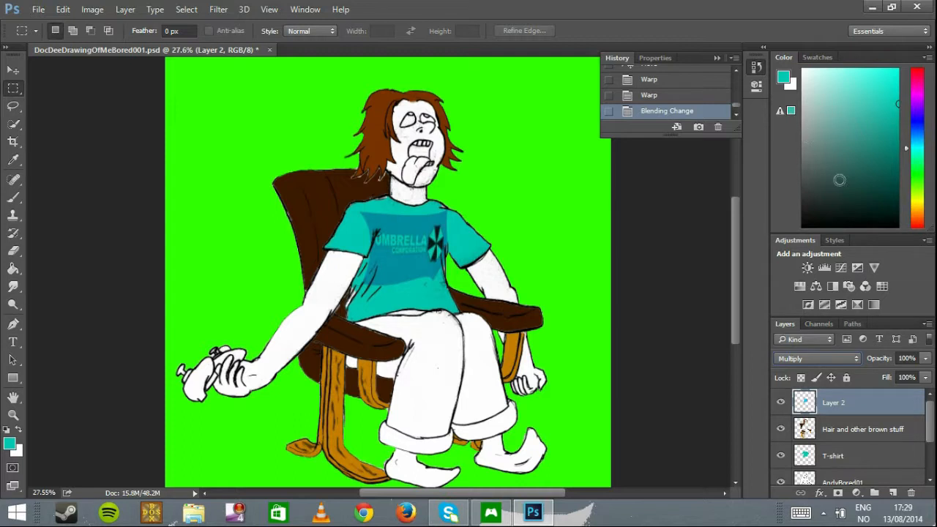
click(797, 360)
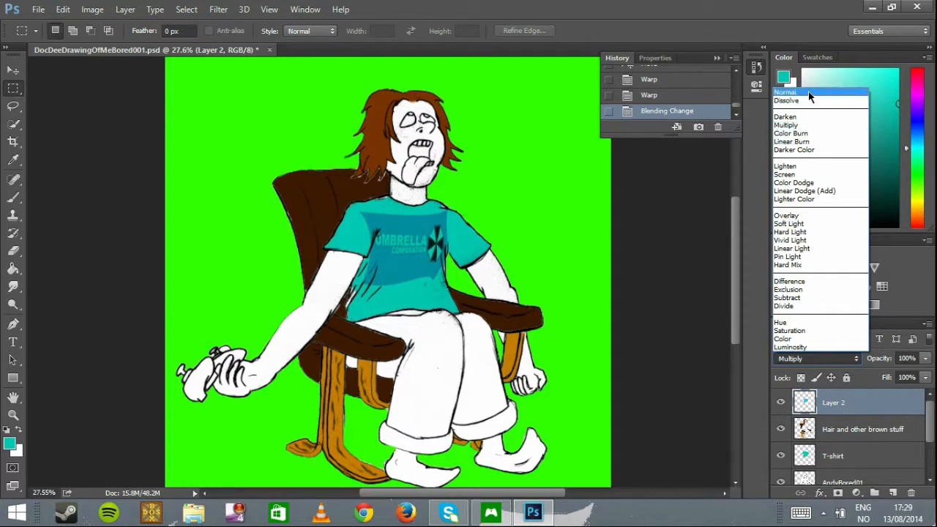
click(786, 92)
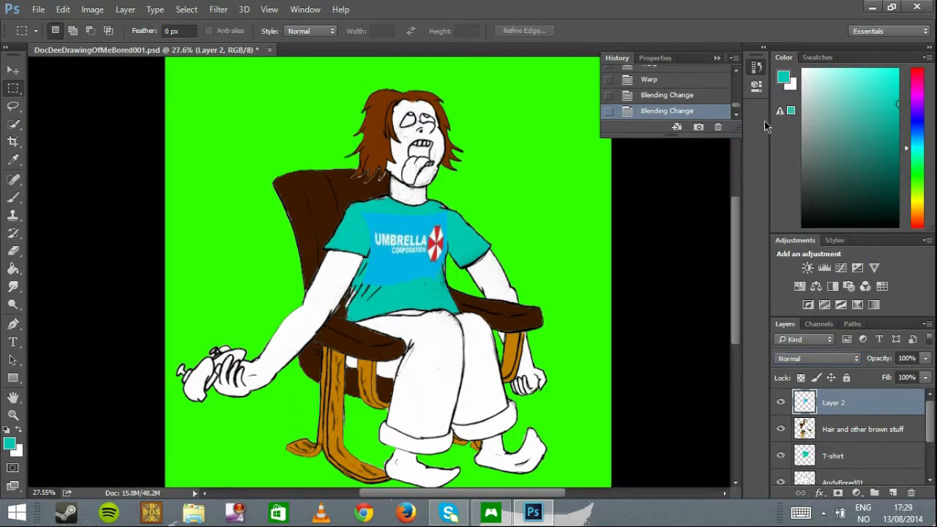
- Sample the bright blue background of the logo patch as the foreground colour
click(13, 159)
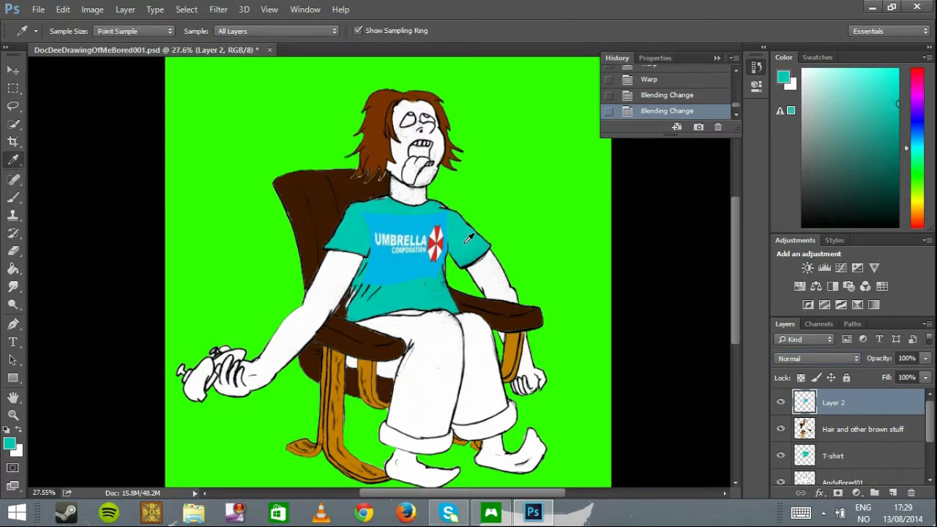
click(421, 222)
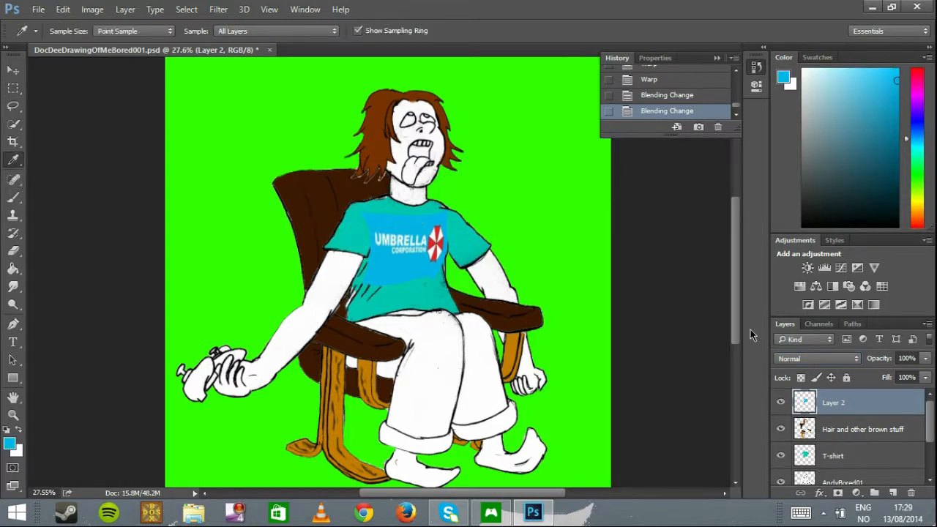
- Select the shirt area on the T-shirt layer by picking the empty surroundings with the Magic Wand and inverting the selection
click(848, 453)
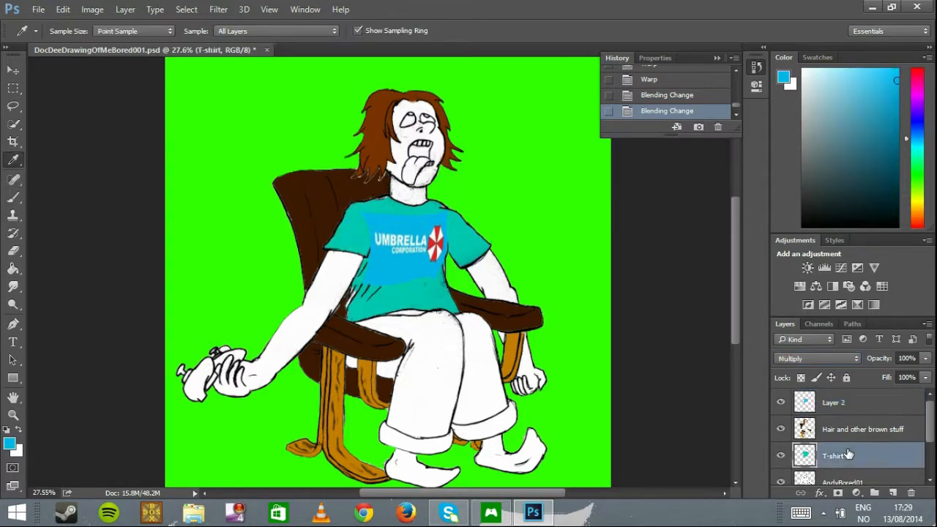
click(15, 126)
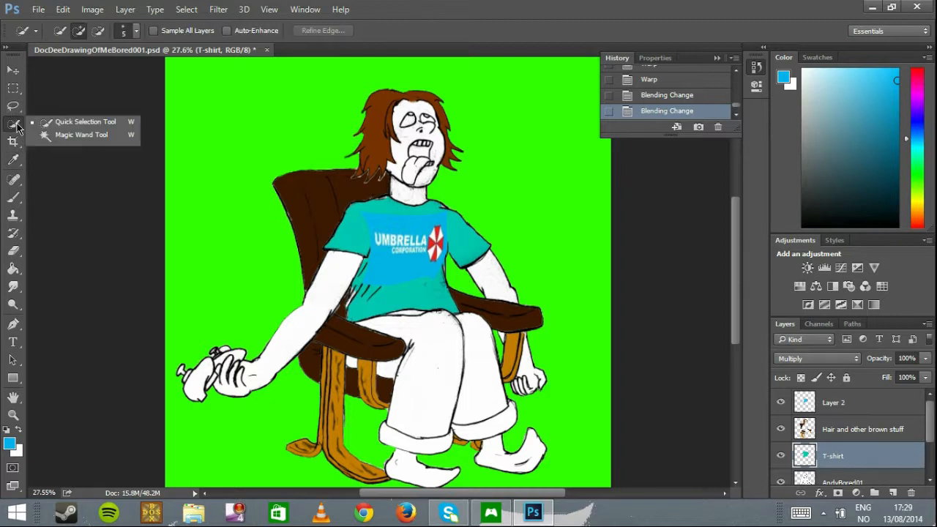
click(81, 135)
click(210, 136)
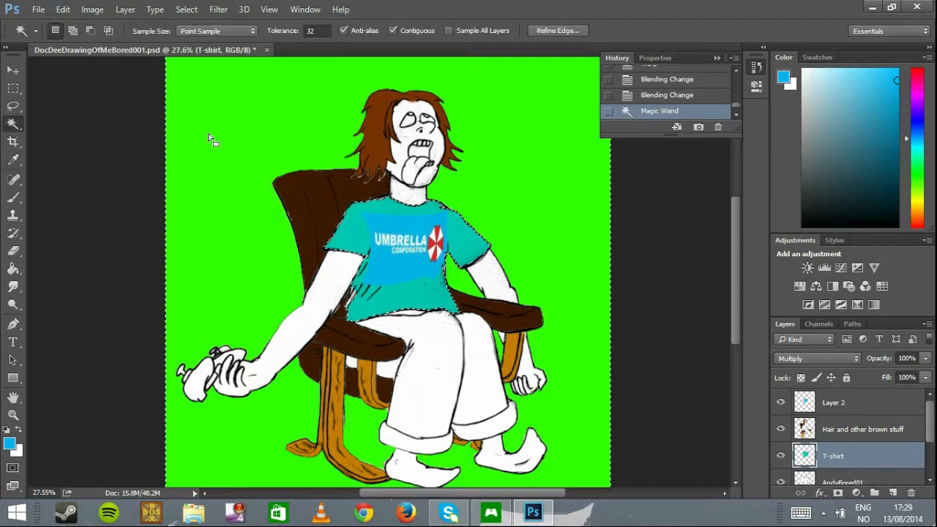
click(157, 8)
mouse_move(185, 10)
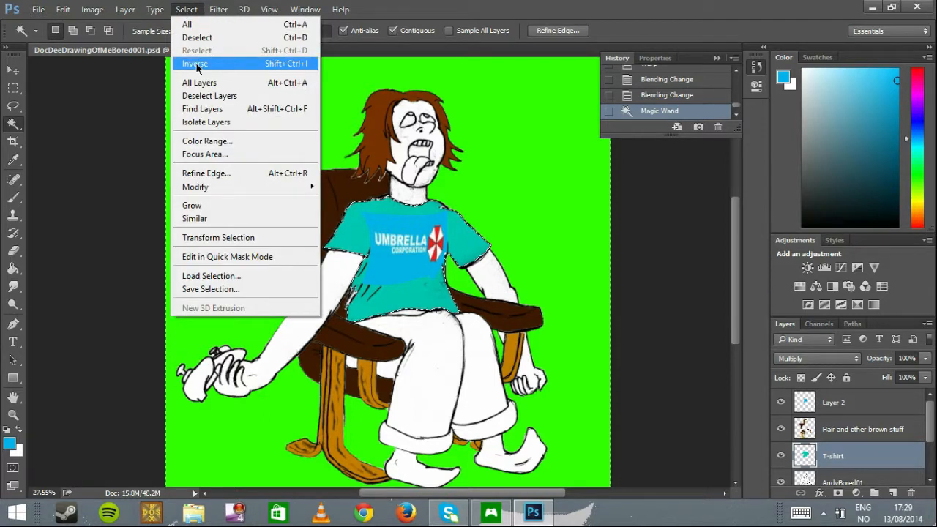
click(194, 65)
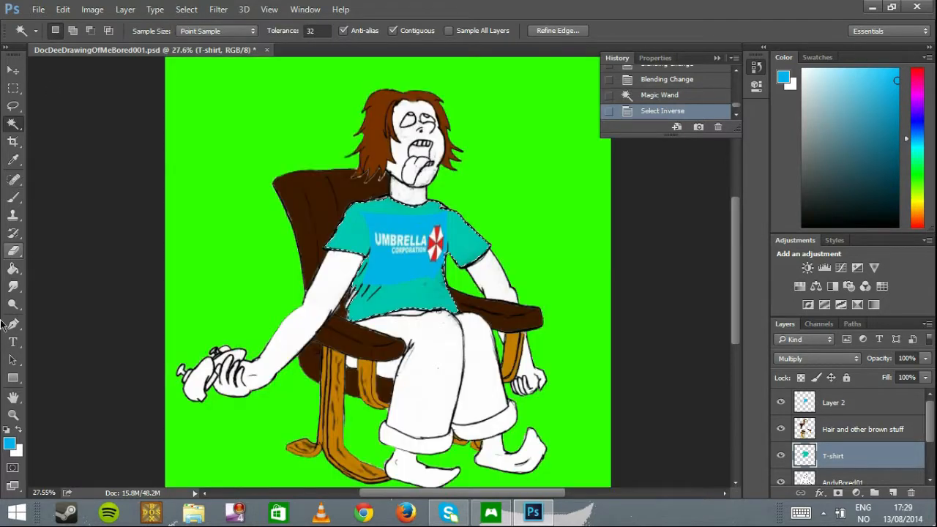
- Fill the selected T-shirt with the sampled bright blue using the Paint Bucket
click(13, 269)
click(396, 290)
click(395, 289)
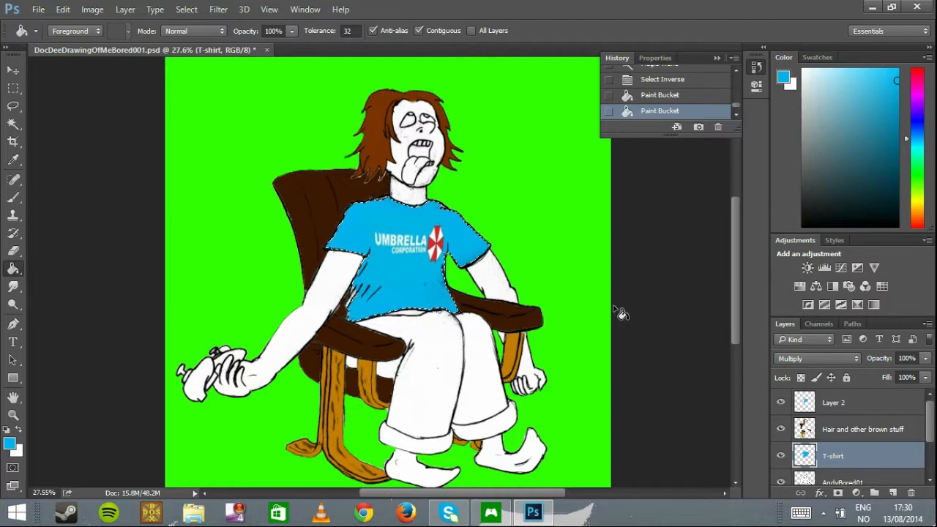
- Move the T-shirt layer above the "Hair and other brown stuff" layer and merge it with Layer 2
drag(835, 455, 834, 418)
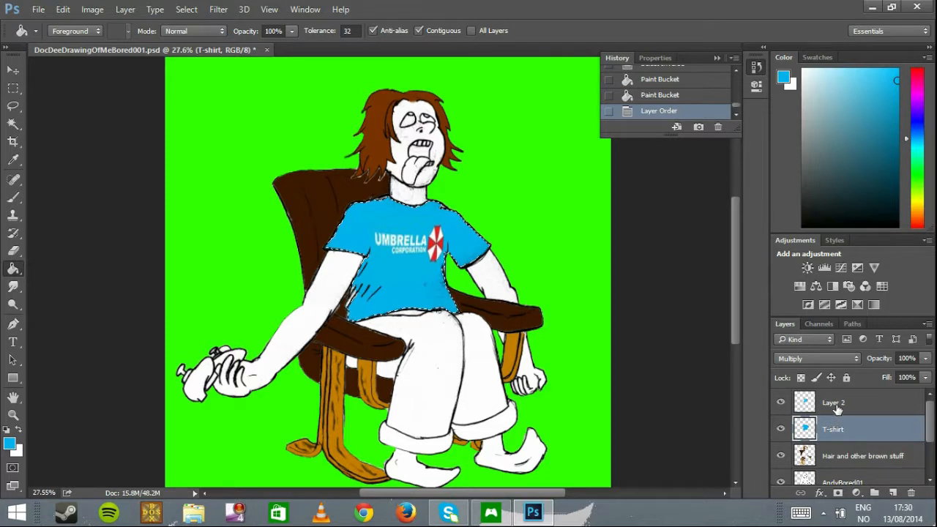
click(836, 407)
shift+click(834, 430)
right_click(834, 431)
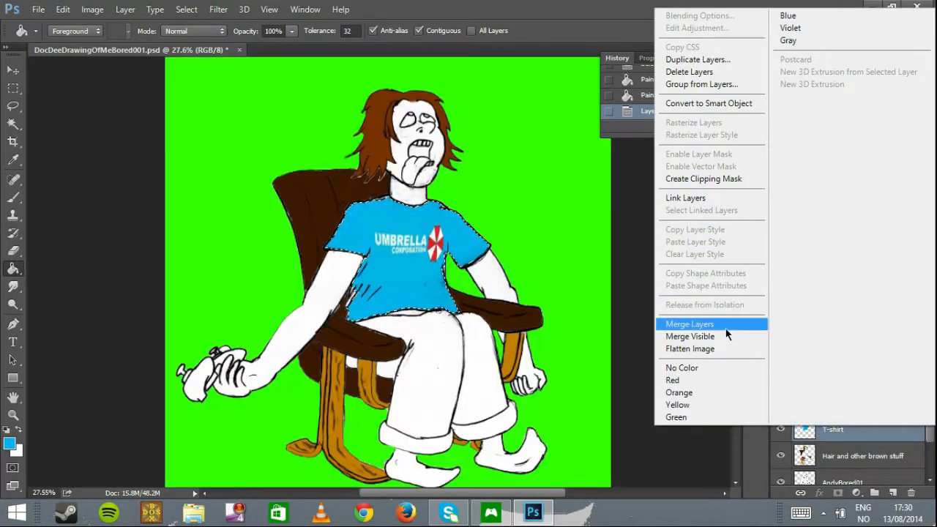
click(732, 324)
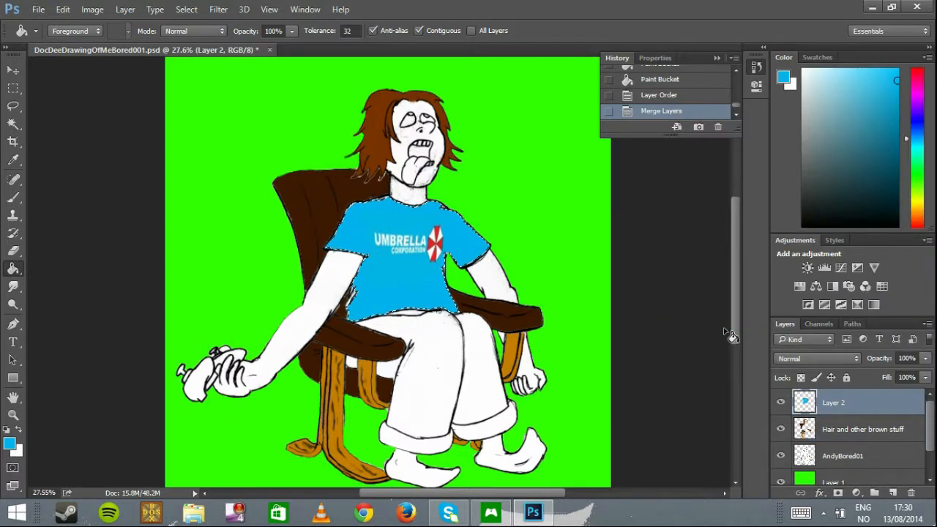
- Set the merged shirt layer's blend mode to Multiply and clear the selection
click(798, 340)
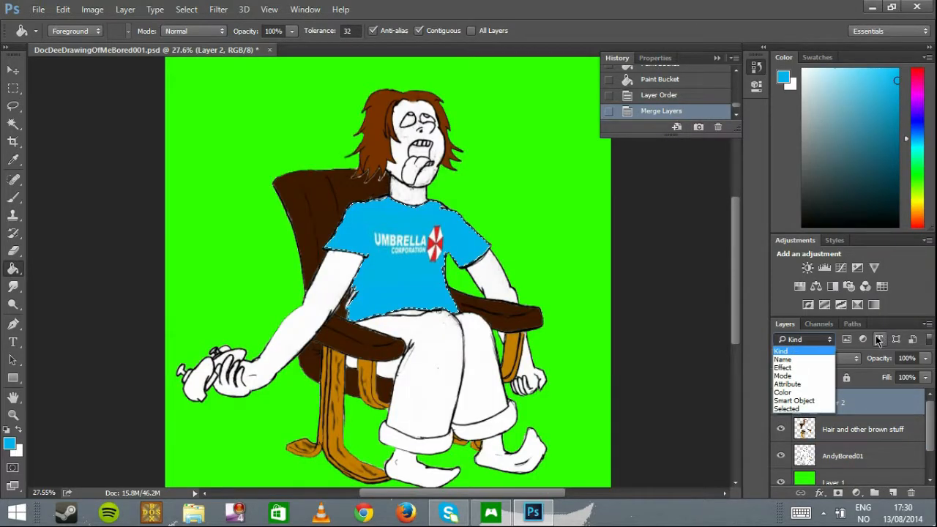
click(855, 358)
click(855, 358)
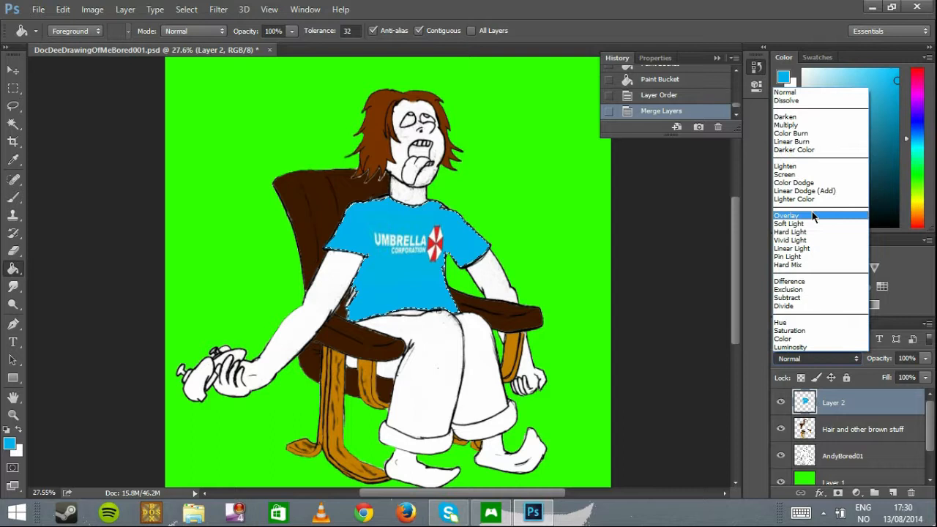
click(807, 131)
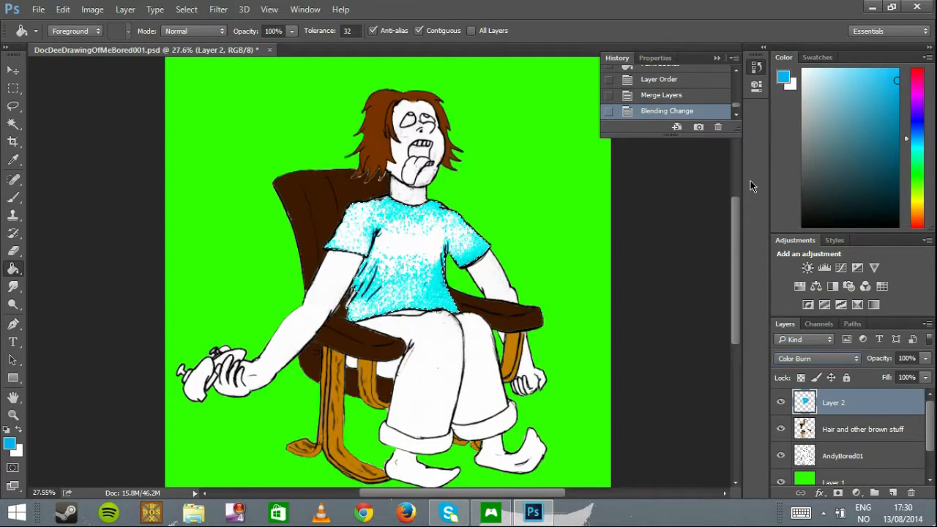
click(834, 359)
click(803, 126)
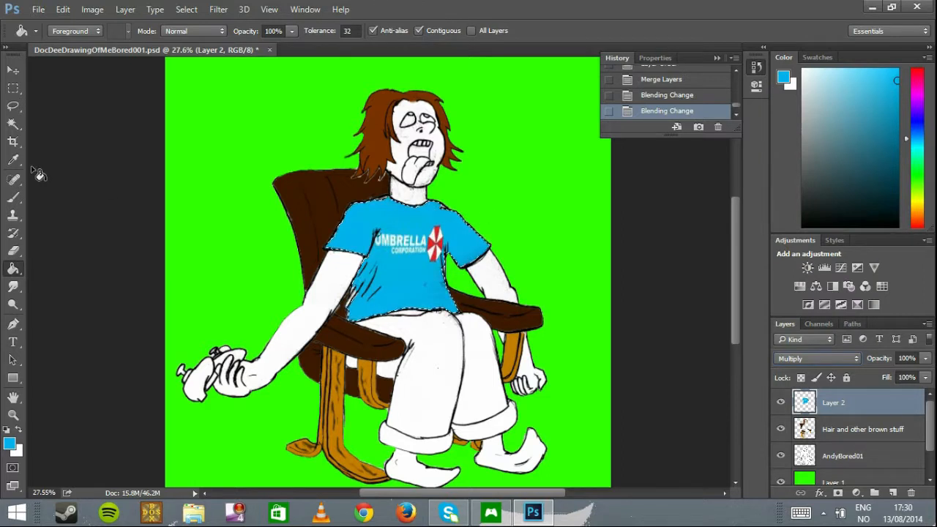
click(14, 88)
click(77, 124)
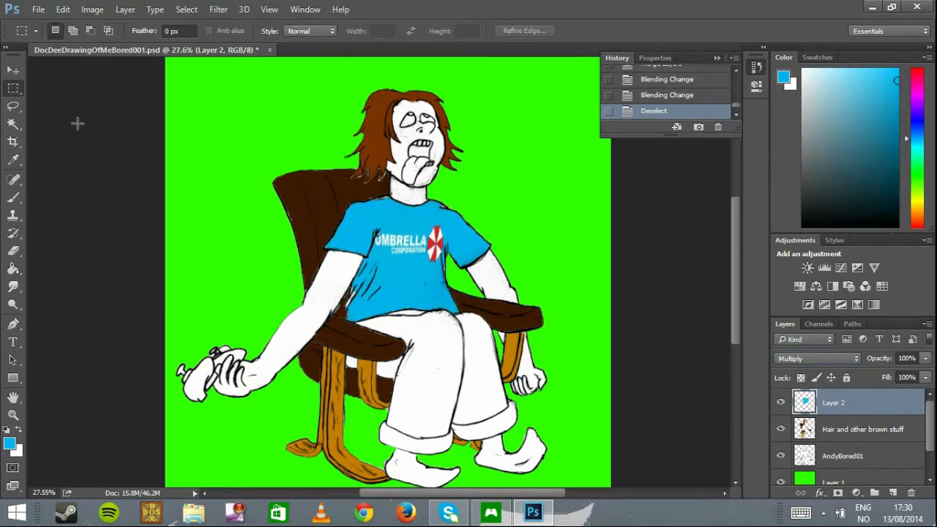
- Smudge blue toward the white gap beside the shirt's lower-left creases and set the Smudge brush size to 37 px
click(13, 287)
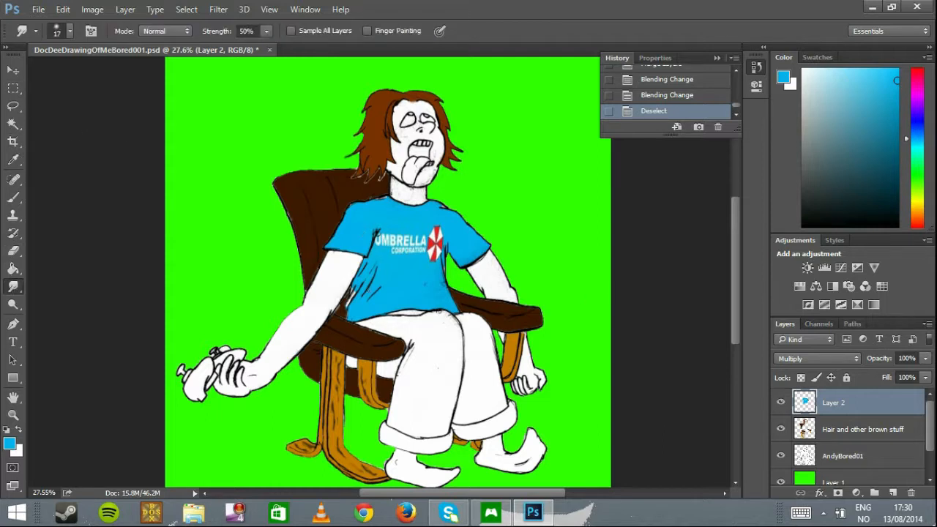
drag(352, 295, 366, 282)
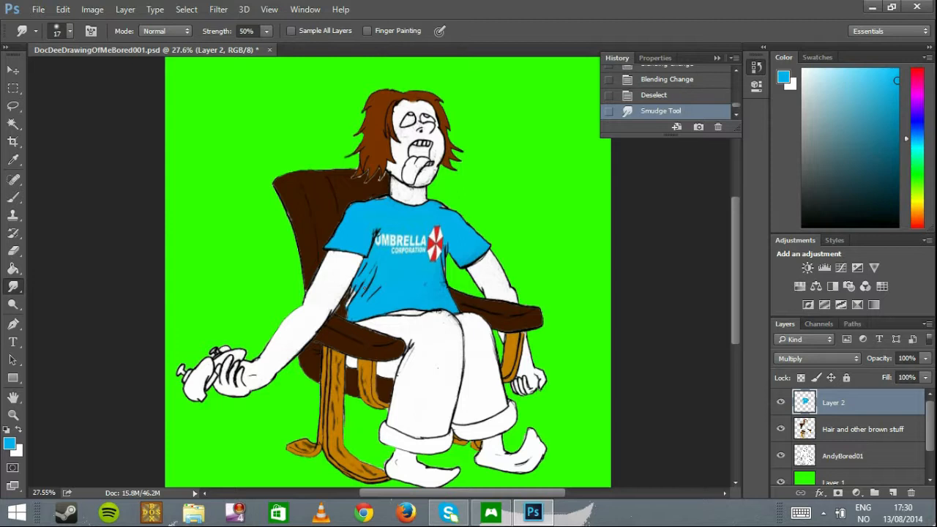
click(71, 31)
drag(79, 76, 92, 80)
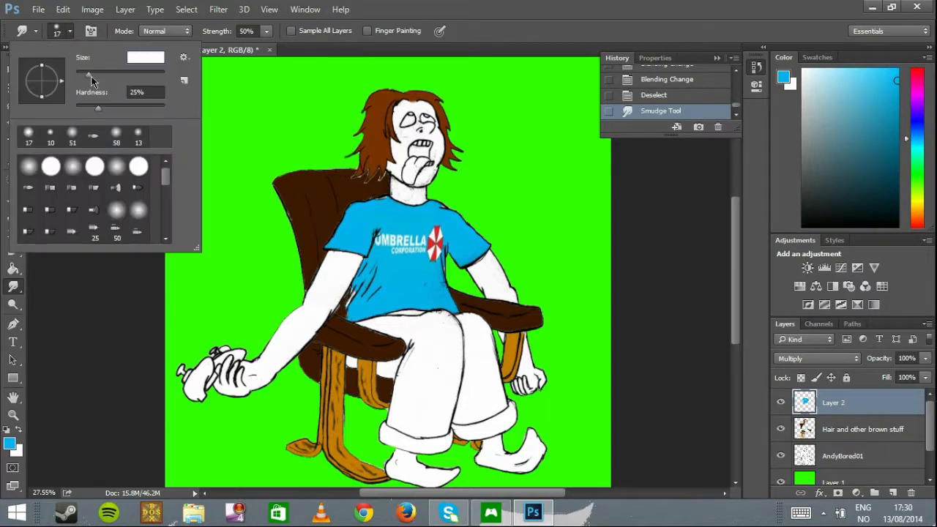
click(360, 48)
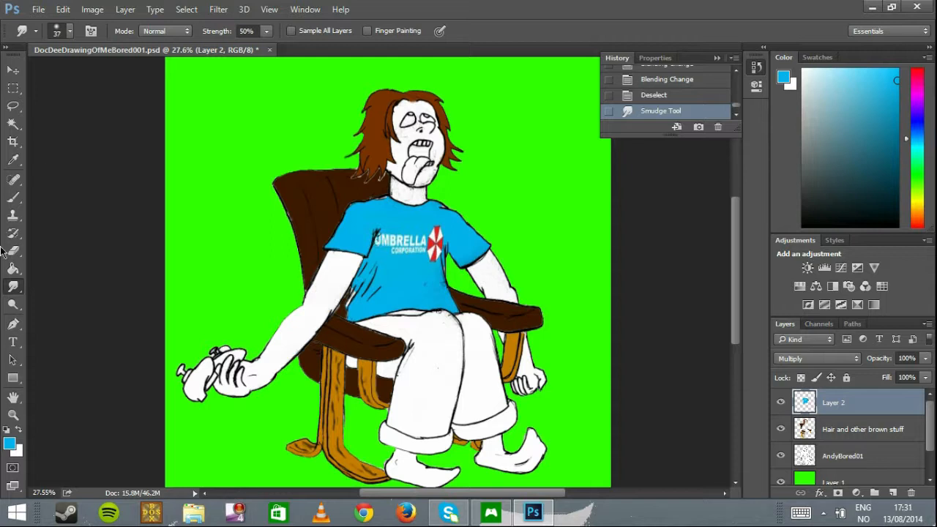
- Smudge the shirt's blue into the white gaps between the crease lines at its lower-left edge, next to the chair
click(14, 414)
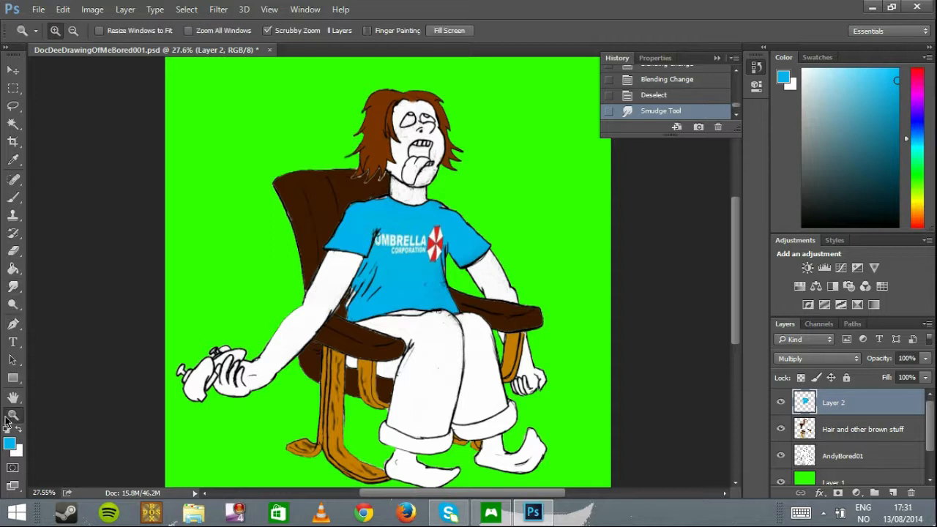
drag(359, 281, 366, 304)
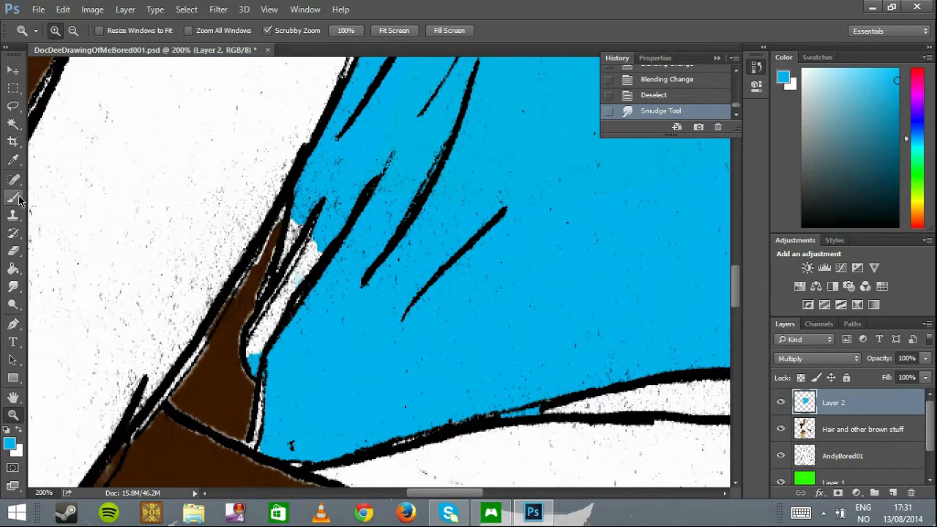
click(14, 286)
mouse_move(340, 198)
mouse_down()
mouse_move(319, 222)
mouse_move(265, 321)
mouse_move(385, 212)
mouse_move(315, 293)
mouse_move(268, 312)
mouse_move(301, 327)
mouse_move(288, 343)
mouse_move(251, 336)
mouse_move(262, 300)
mouse_up()
drag(324, 276, 286, 237)
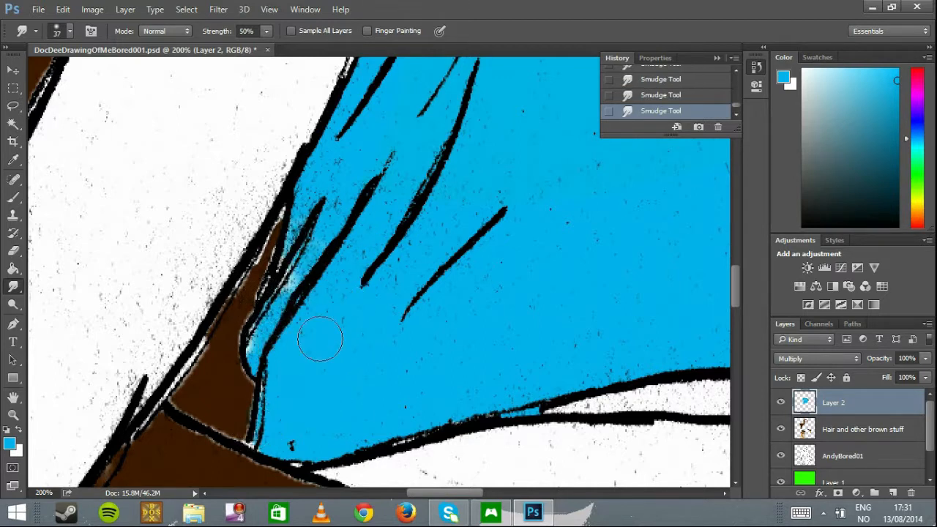
drag(298, 273, 293, 266)
mouse_move(309, 324)
mouse_down()
mouse_move(285, 350)
mouse_move(258, 346)
mouse_up()
- Smudge blue into the narrow white gap along the shirt's right side, below the umbrella emblem
scroll(432, 215, down, 6)
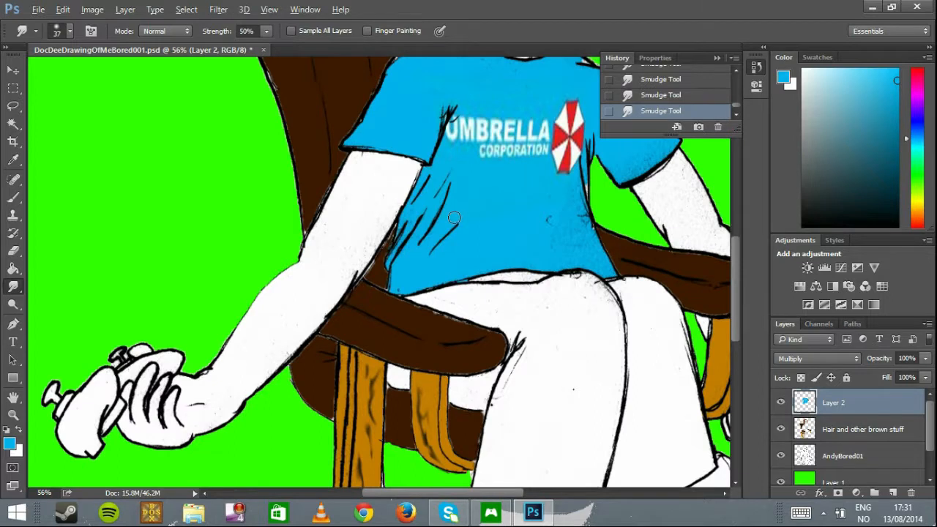
scroll(595, 165, up, 5)
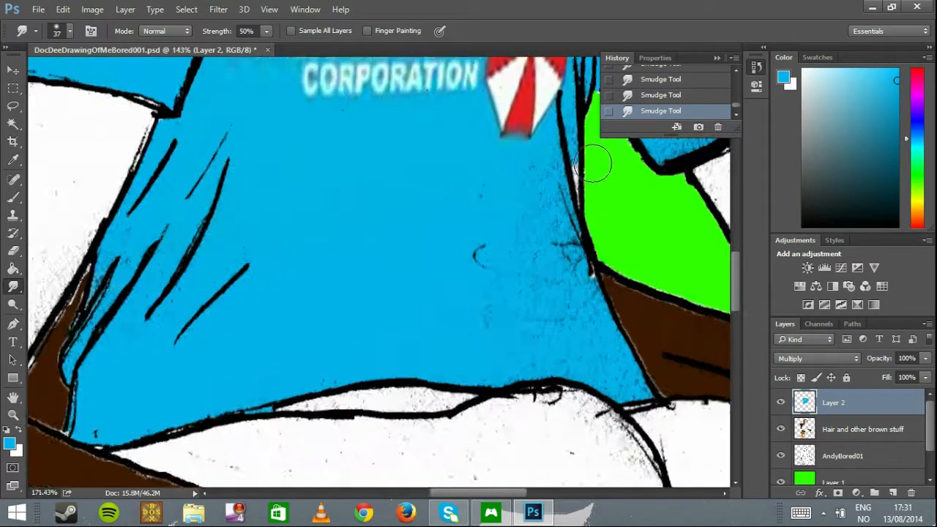
scroll(594, 165, up, 3)
mouse_move(540, 212)
mouse_down()
mouse_move(569, 211)
mouse_move(530, 180)
mouse_move(562, 185)
mouse_move(550, 206)
mouse_move(575, 253)
mouse_move(543, 211)
mouse_up()
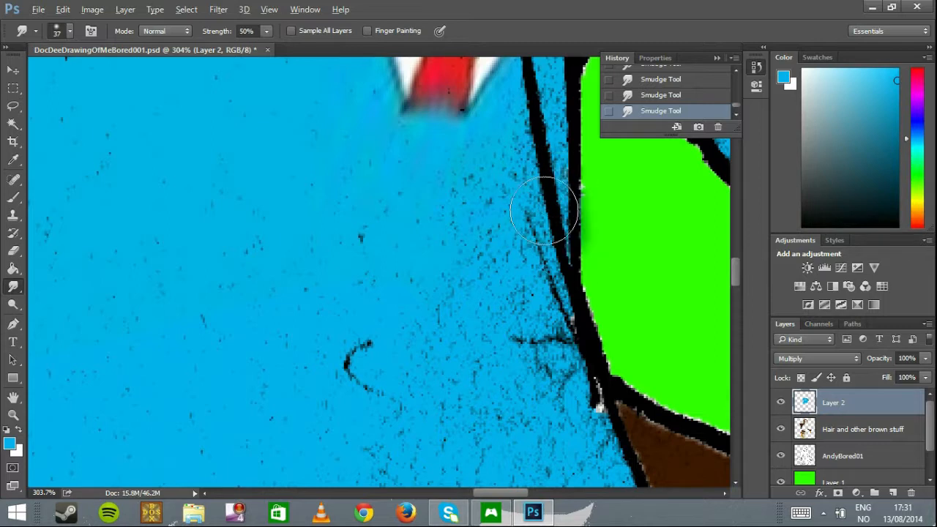
scroll(543, 211, down, 8)
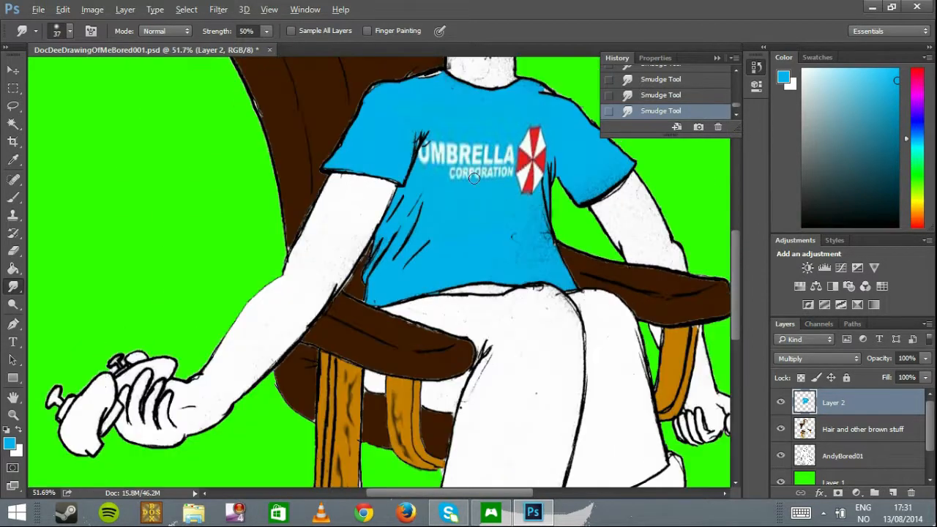
- Smudge blue into the white gaps beside the collar and along the outline of the shirt's left shoulder
scroll(431, 80, up, 6)
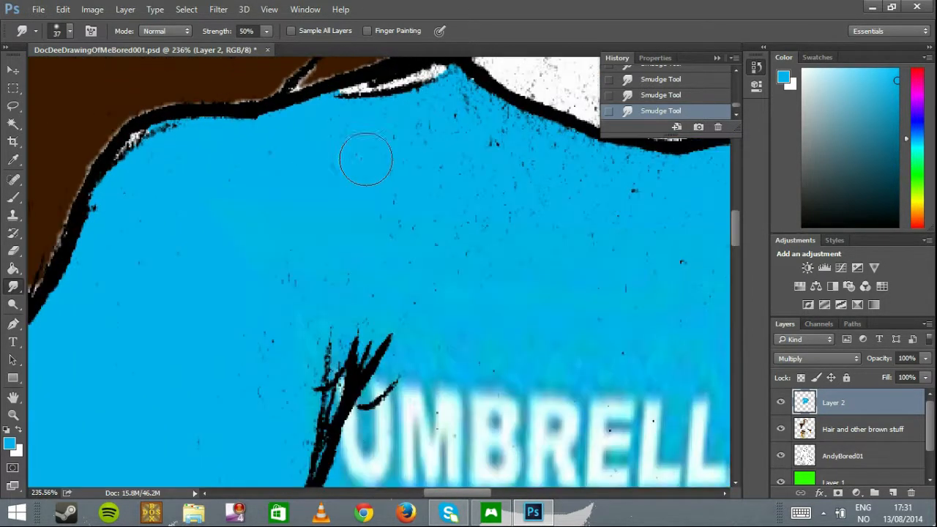
mouse_move(351, 130)
mouse_down()
mouse_move(350, 98)
mouse_move(410, 88)
mouse_move(375, 118)
mouse_move(385, 95)
mouse_up()
drag(448, 126, 440, 78)
drag(150, 196, 129, 142)
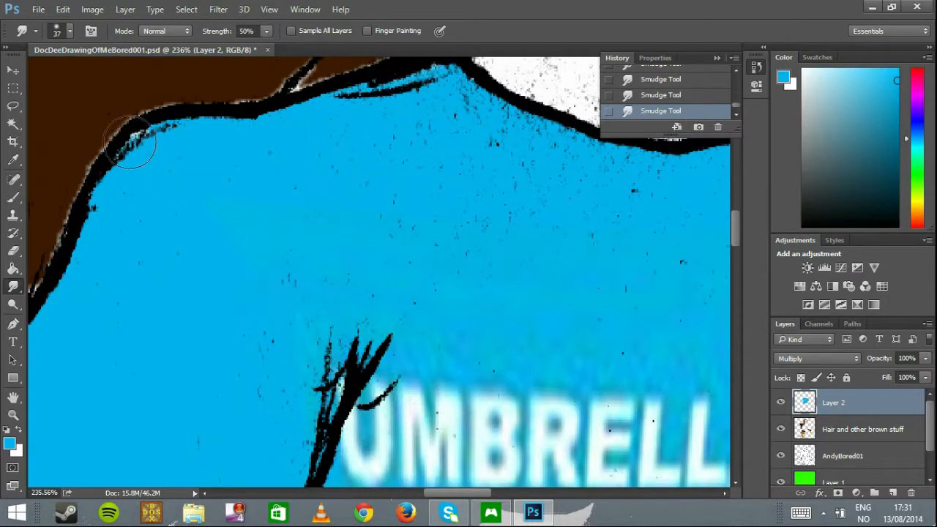
- Smudge blue into the small white gap between the outlines of the shirt's right shoulder
scroll(307, 205, down, 5)
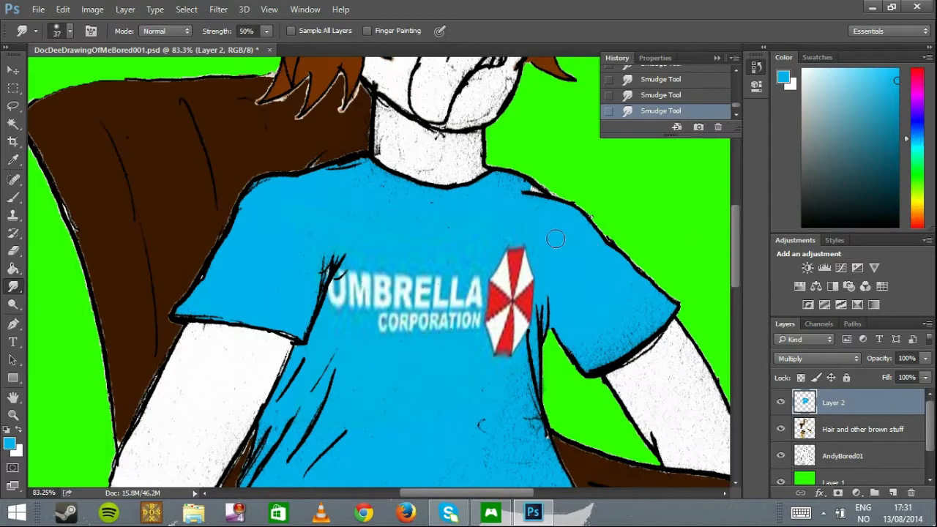
scroll(556, 239, up, 5)
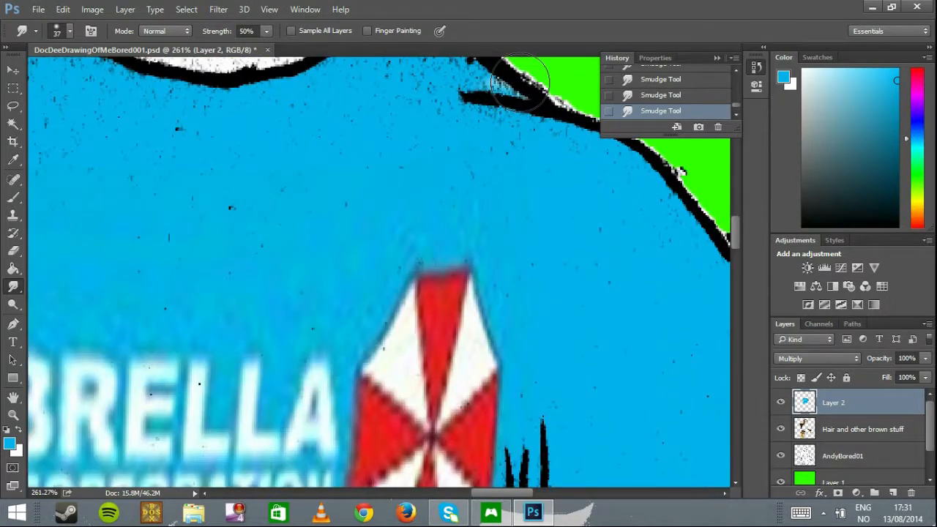
scroll(549, 183, down, 3)
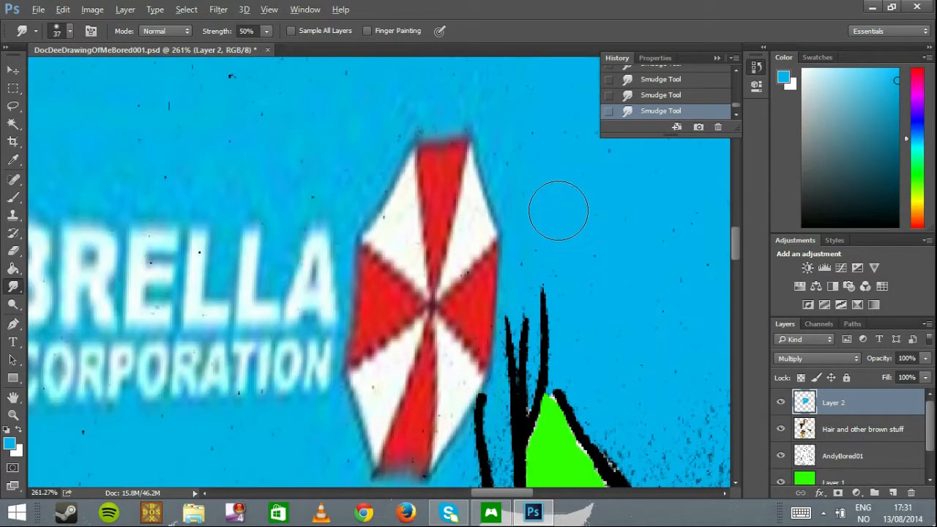
scroll(558, 210, down, 7)
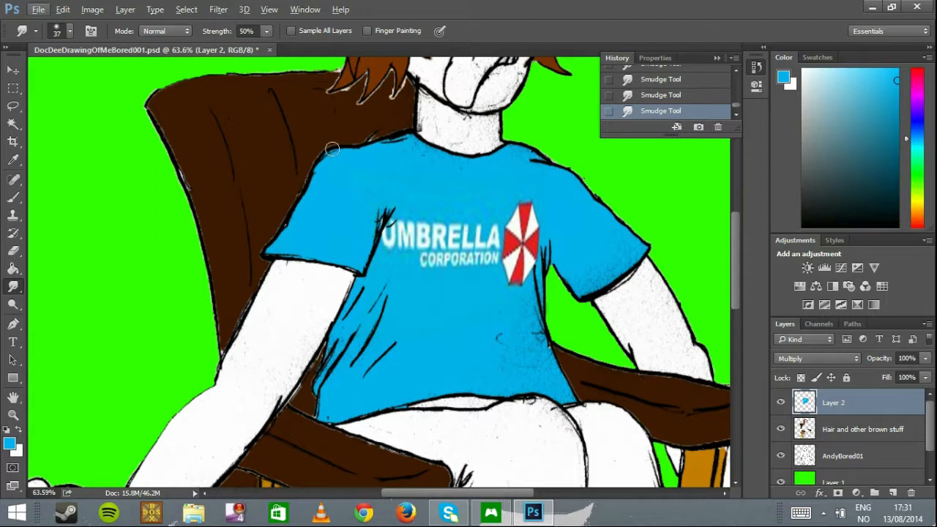
click(216, 9)
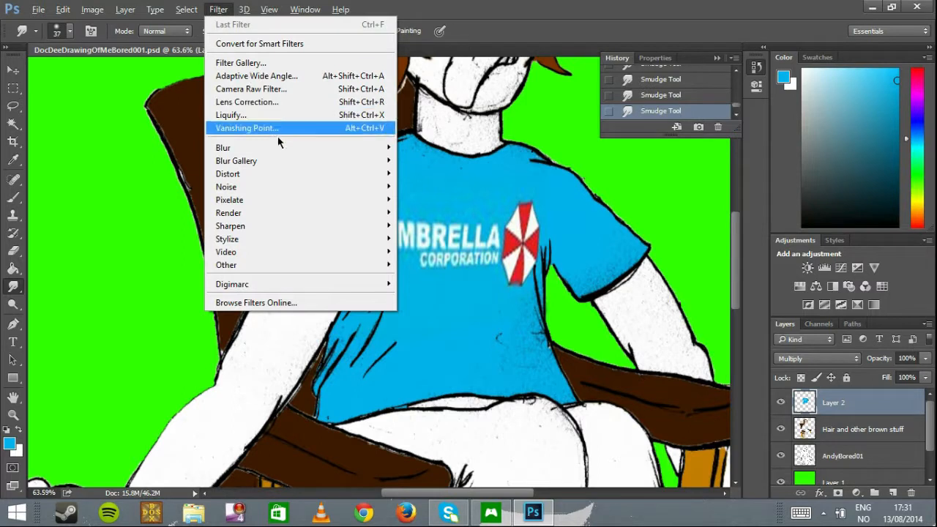
mouse_move(280, 148)
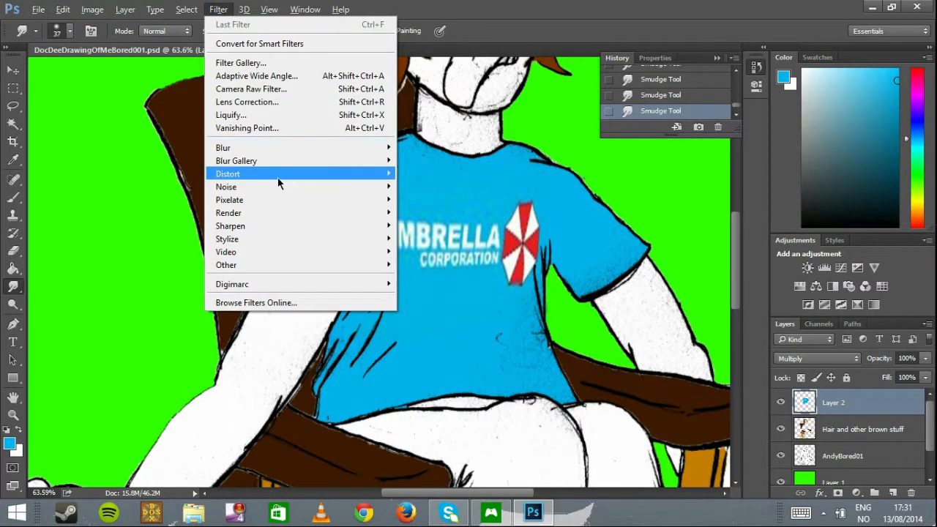
mouse_move(260, 205)
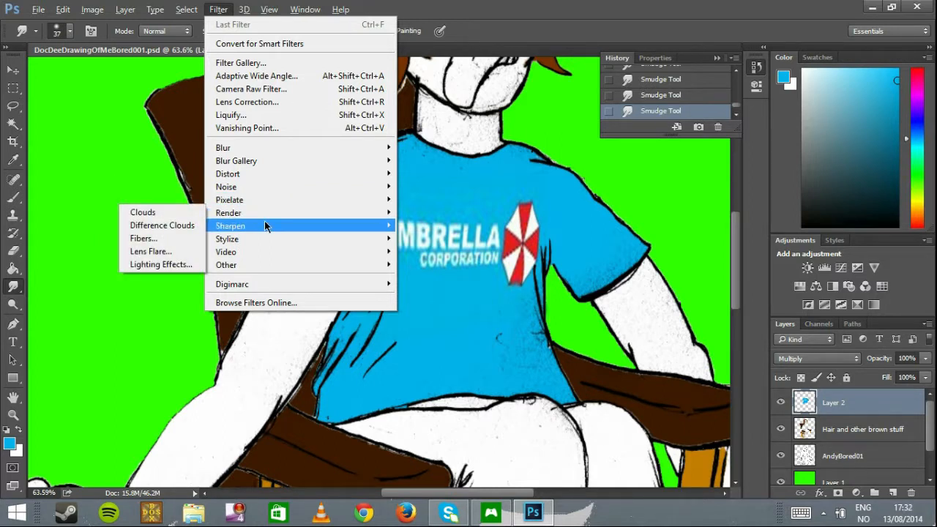
mouse_move(261, 240)
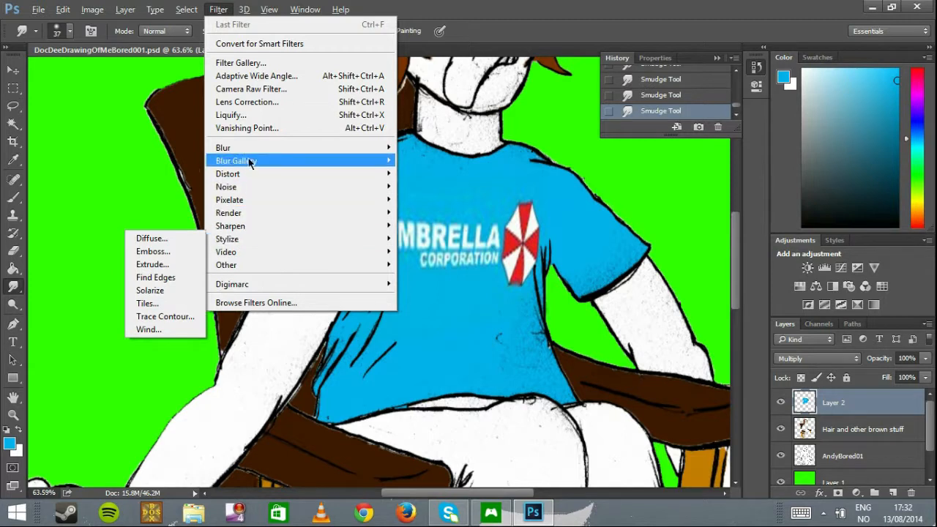
mouse_move(245, 181)
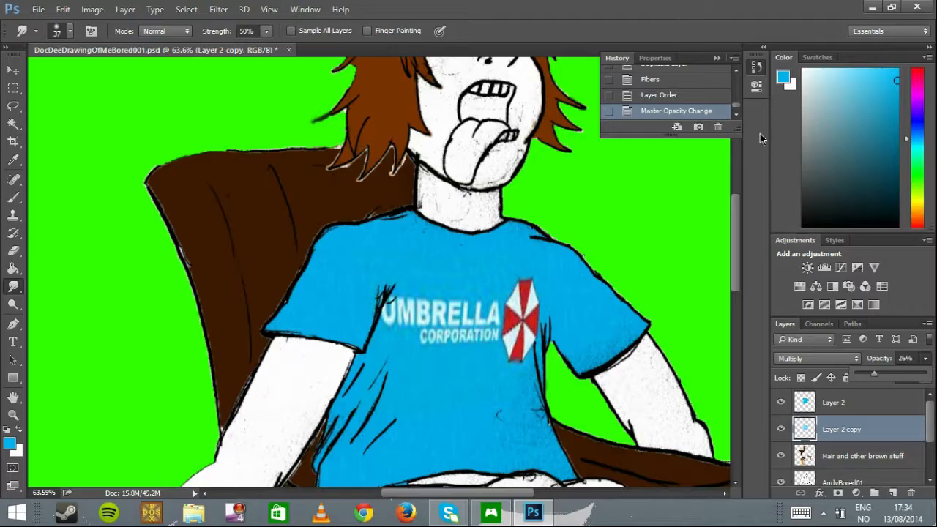
- Apply the Find Edges filter to Layer 2 copy, the faint fibre texture beneath the shirt layer
click(186, 9)
click(186, 9)
click(221, 9)
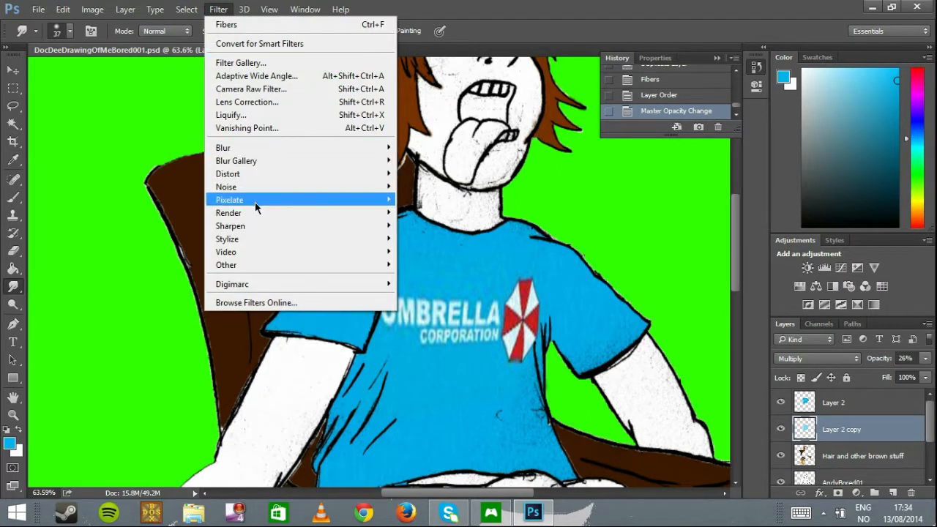
mouse_move(248, 193)
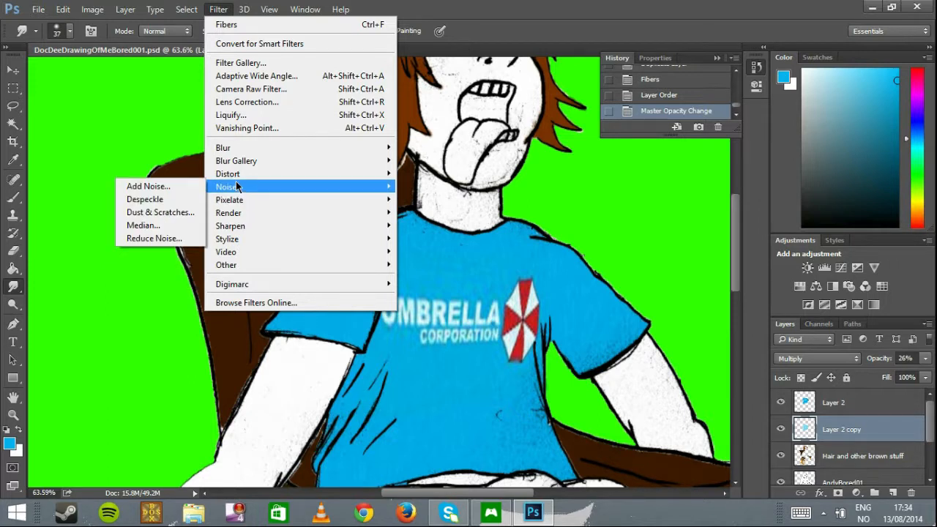
mouse_move(246, 241)
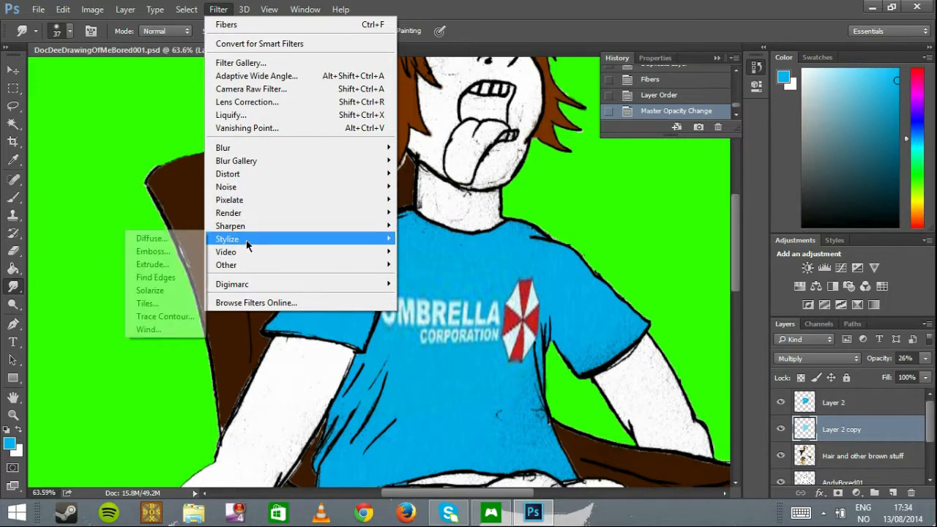
click(175, 279)
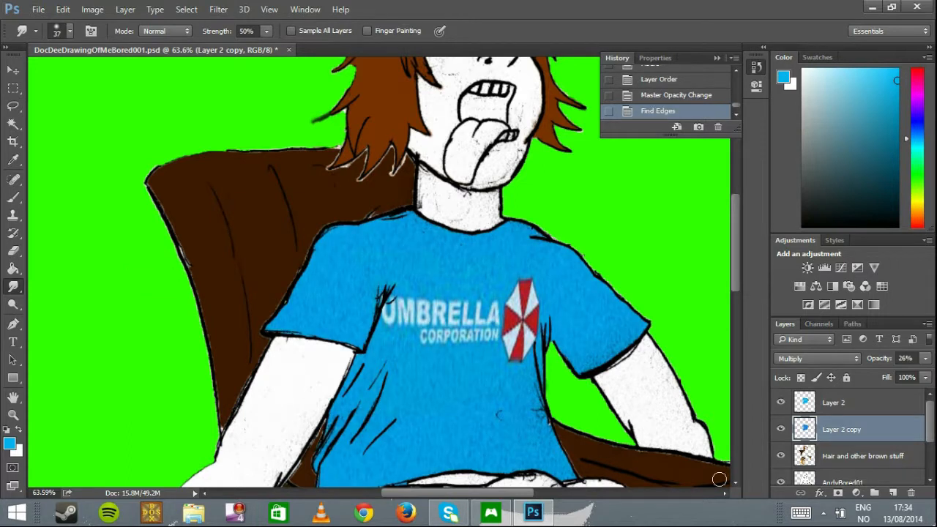
- Undo Find Edges on Layer 2 copy, redo it to compare the shirt's look, and undo it again
click(63, 8)
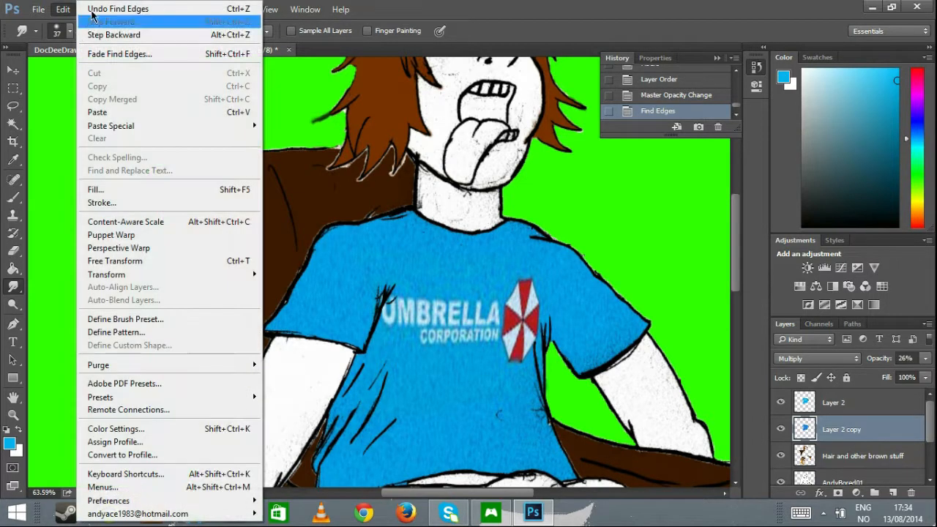
click(80, 14)
click(864, 403)
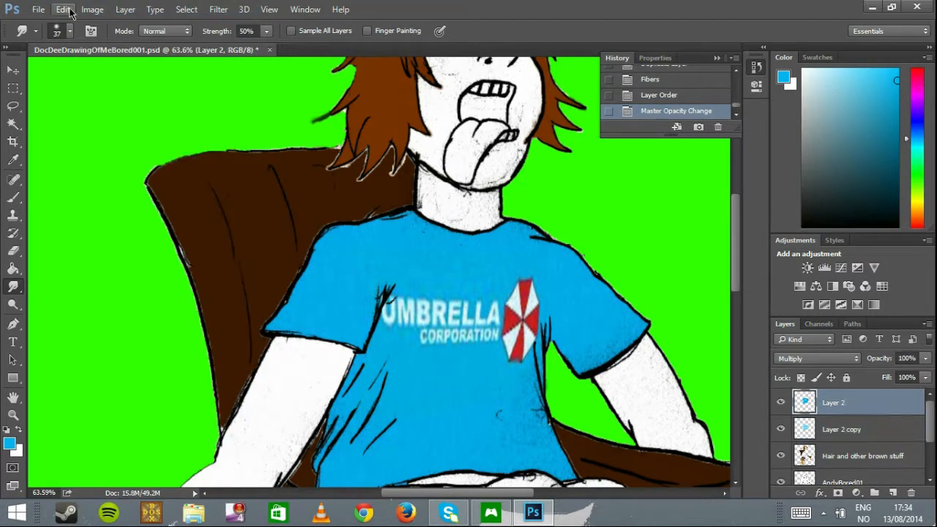
click(62, 9)
click(146, 6)
click(62, 8)
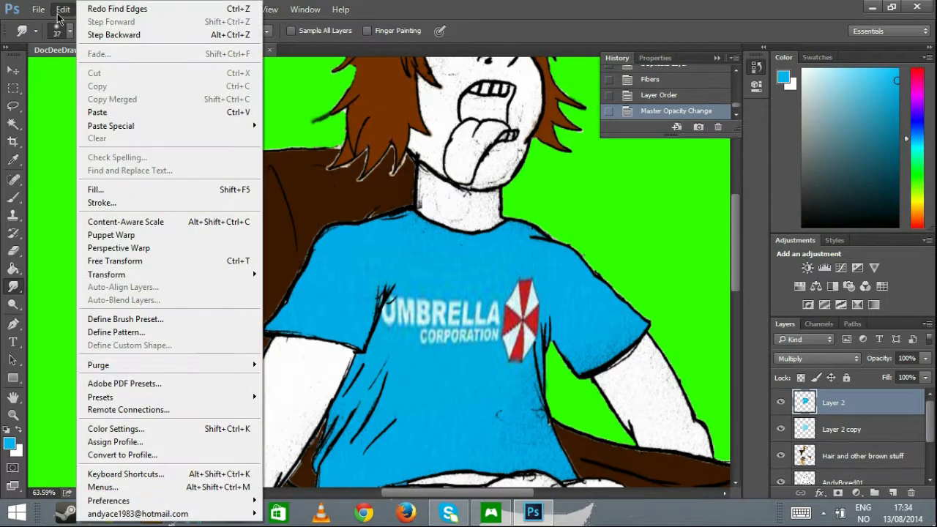
click(84, 15)
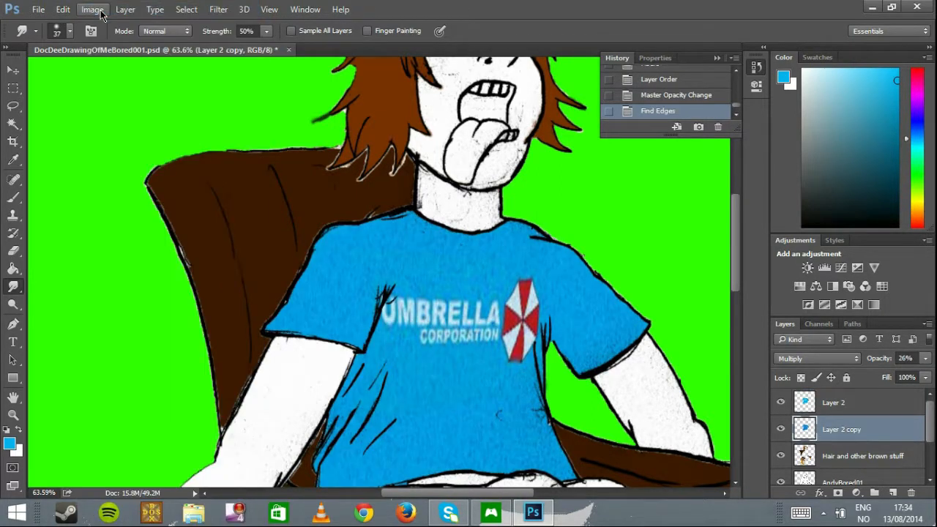
click(63, 9)
click(84, 8)
- Apply the Find Edges filter to Layer 2, the blue shirt with the Umbrella logo
click(218, 9)
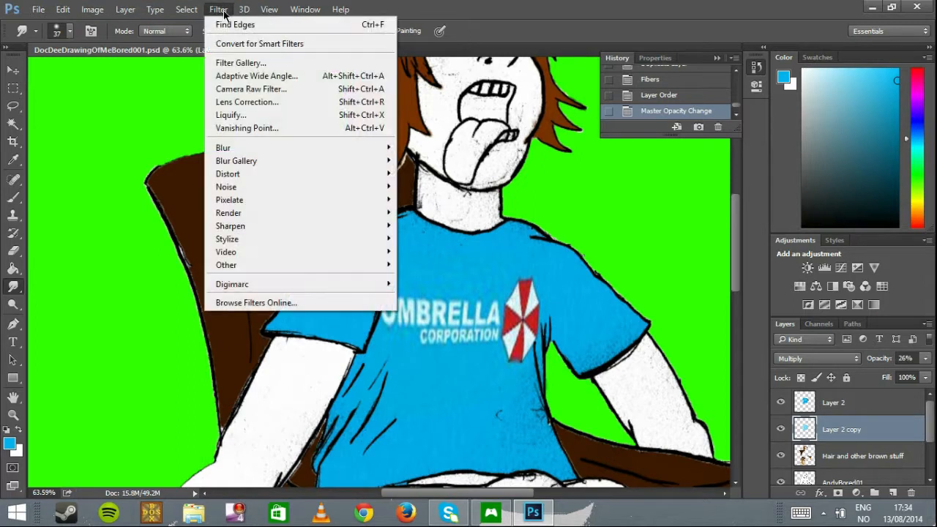
click(868, 404)
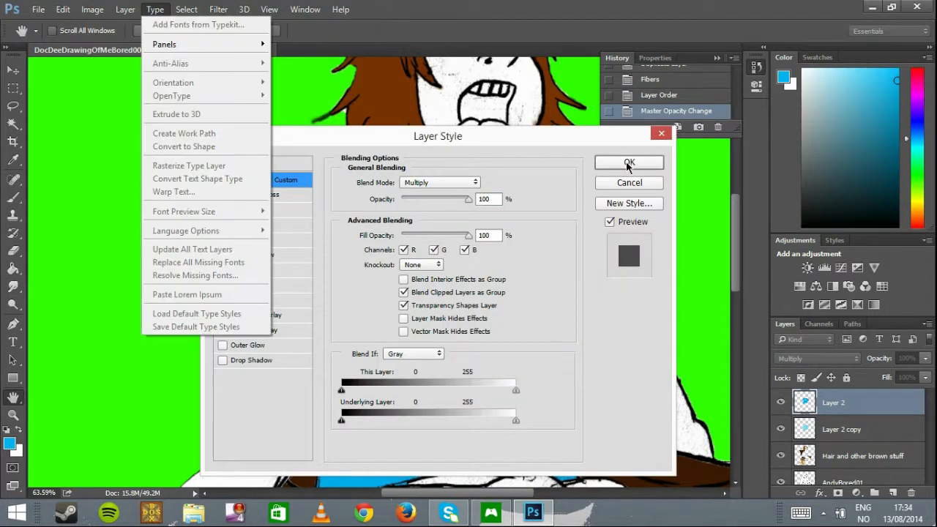
click(631, 183)
click(192, 8)
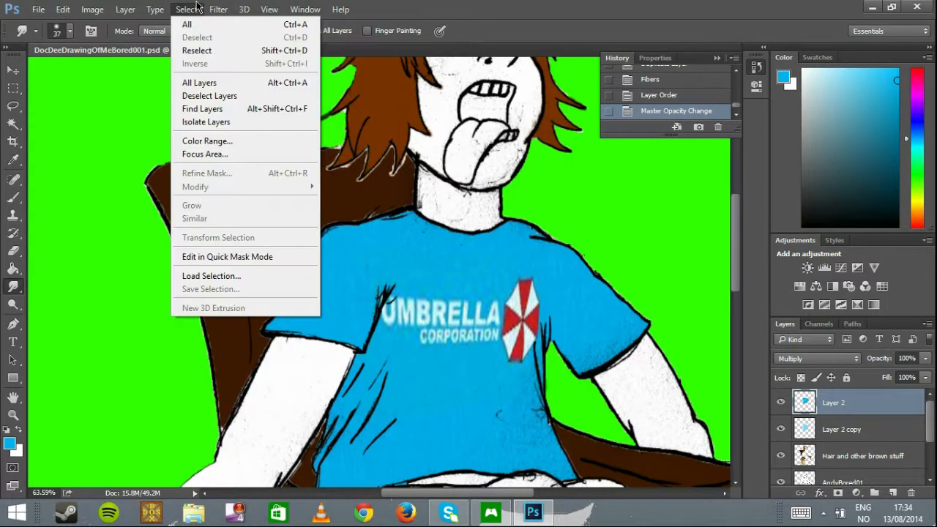
mouse_move(218, 11)
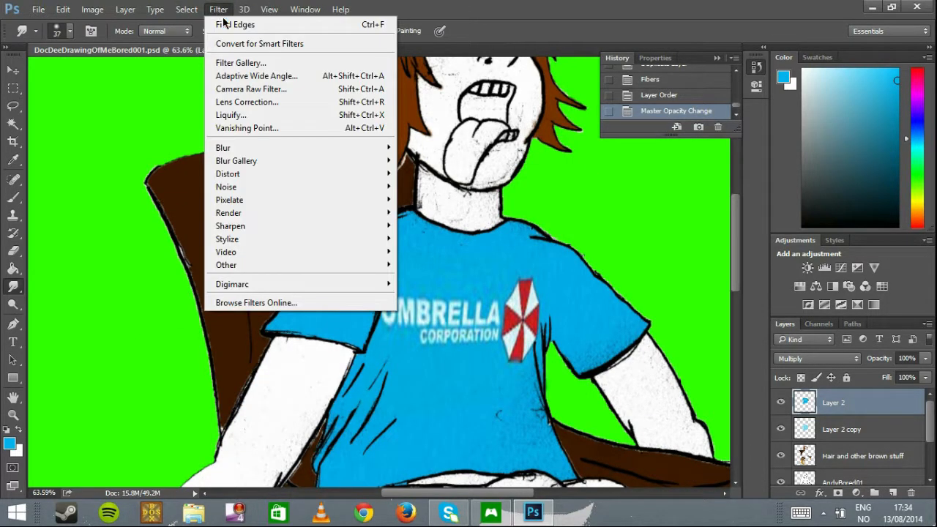
click(223, 26)
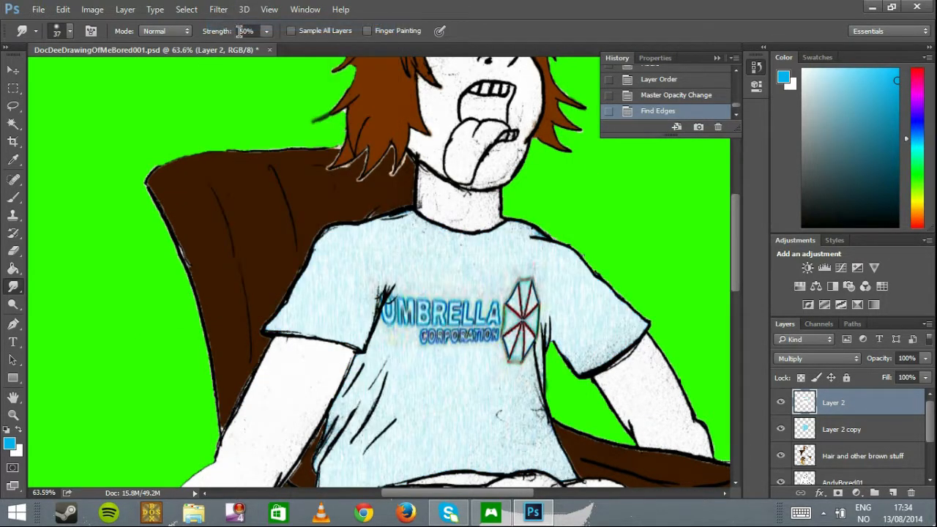
- Raise the opacity of Layer 2 copy, the fibre texture, to 100%
click(817, 358)
click(872, 427)
click(868, 434)
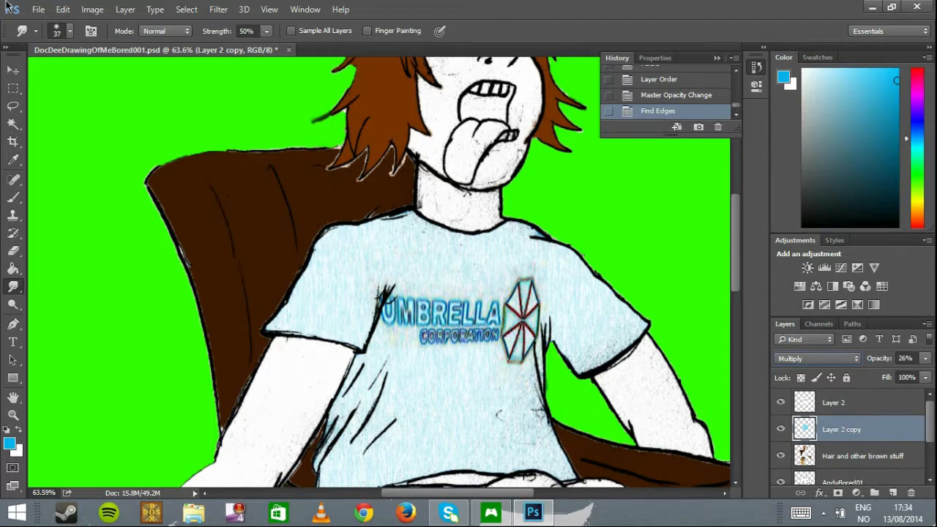
click(68, 10)
click(83, 12)
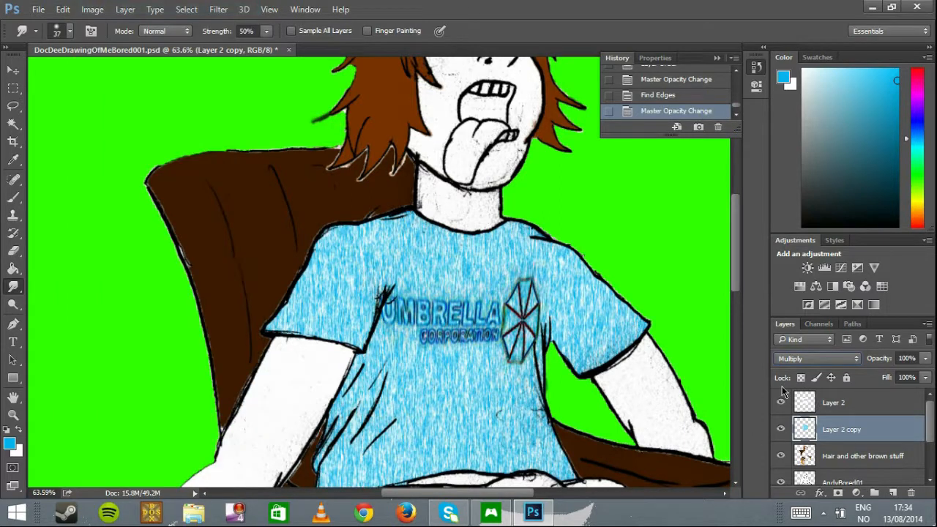
- Revert the document history to the state before Find Edges was applied to Layer 2
click(854, 405)
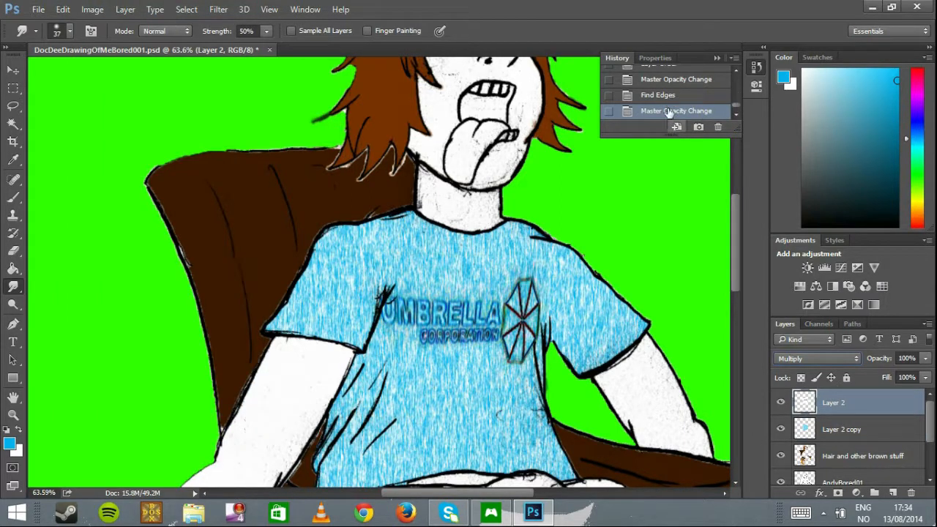
click(703, 97)
click(696, 81)
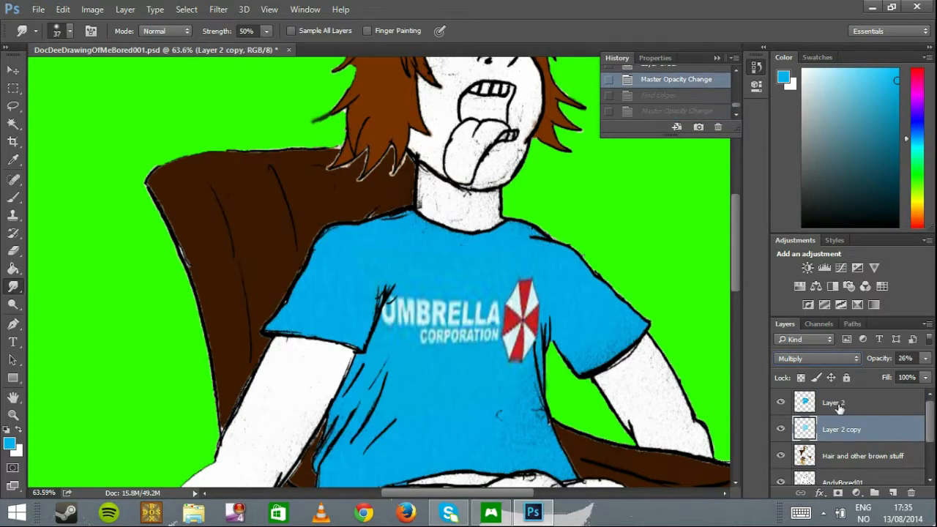
- Duplicate Layer 2 and apply the Find Edges filter to the original layer beneath the duplicate
click(820, 398)
drag(821, 398, 893, 493)
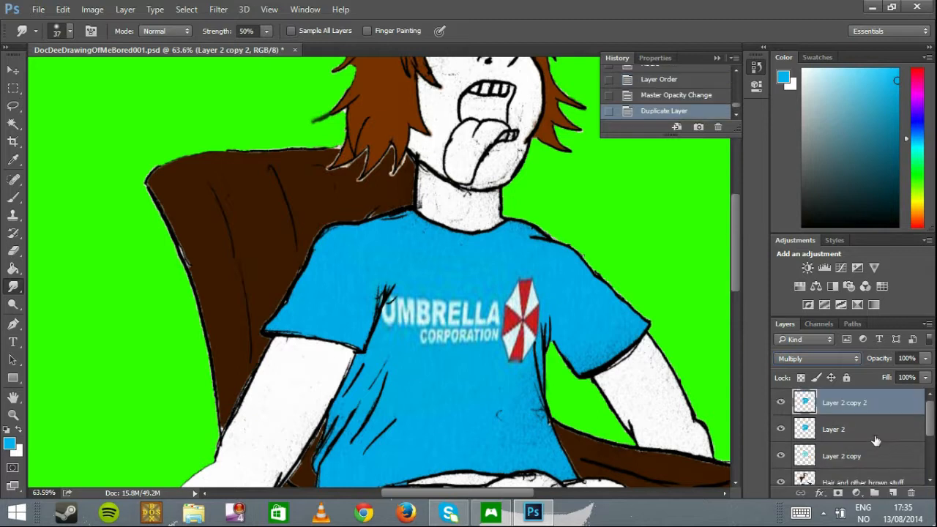
click(853, 432)
click(223, 9)
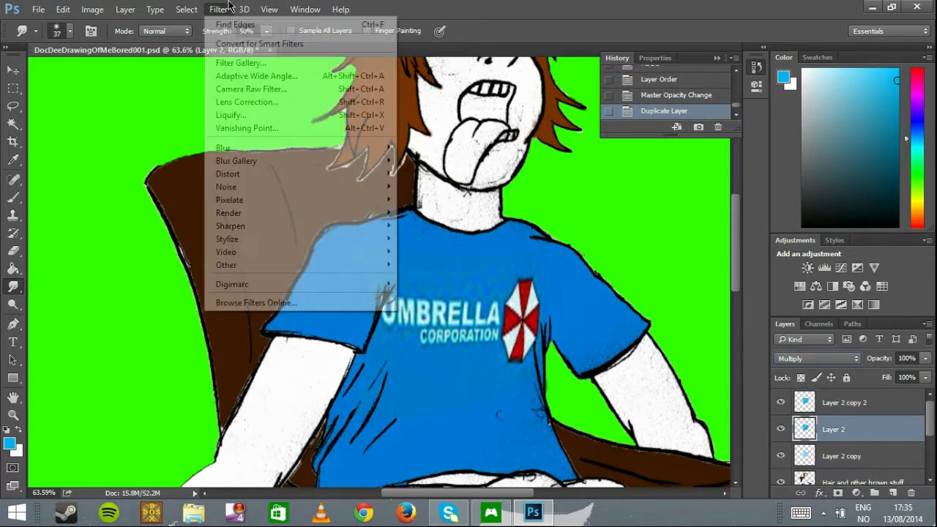
click(233, 25)
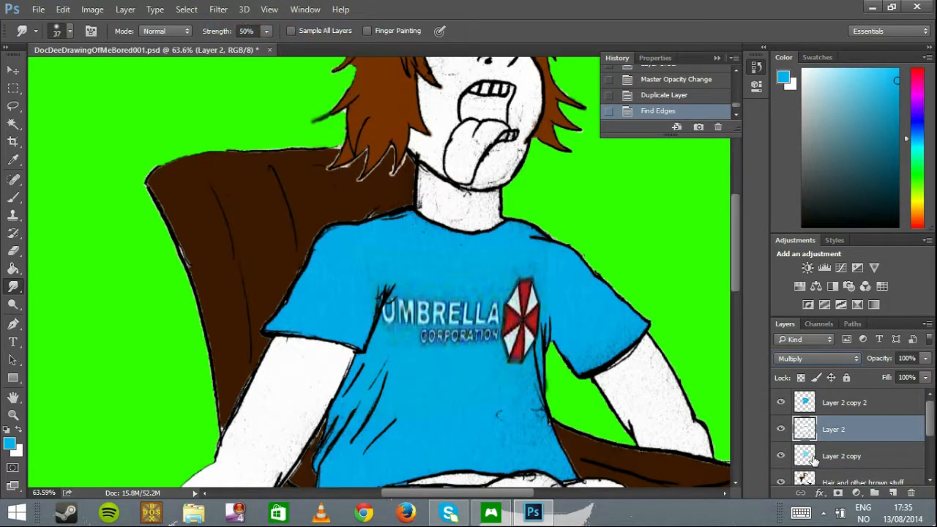
- Set the opacity of Layer 2, the Find Edges layer, to 70%
click(842, 410)
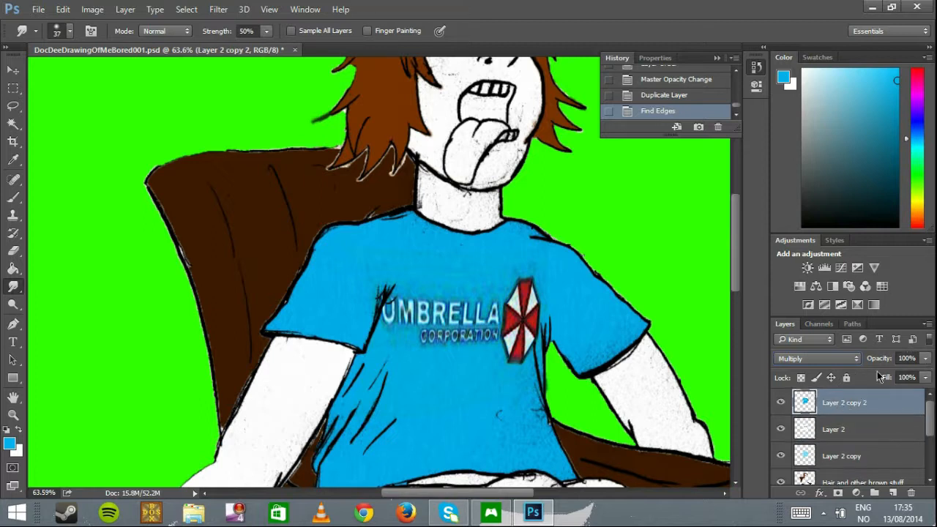
click(847, 428)
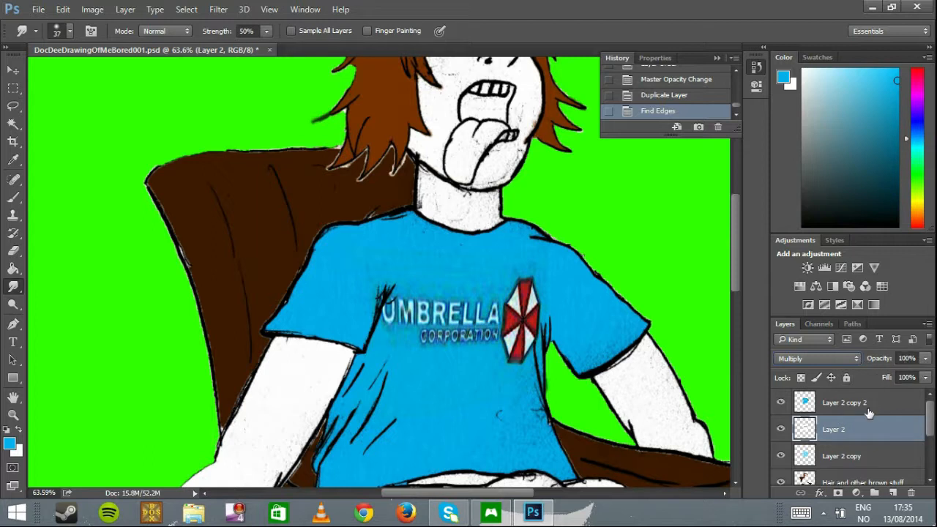
click(924, 358)
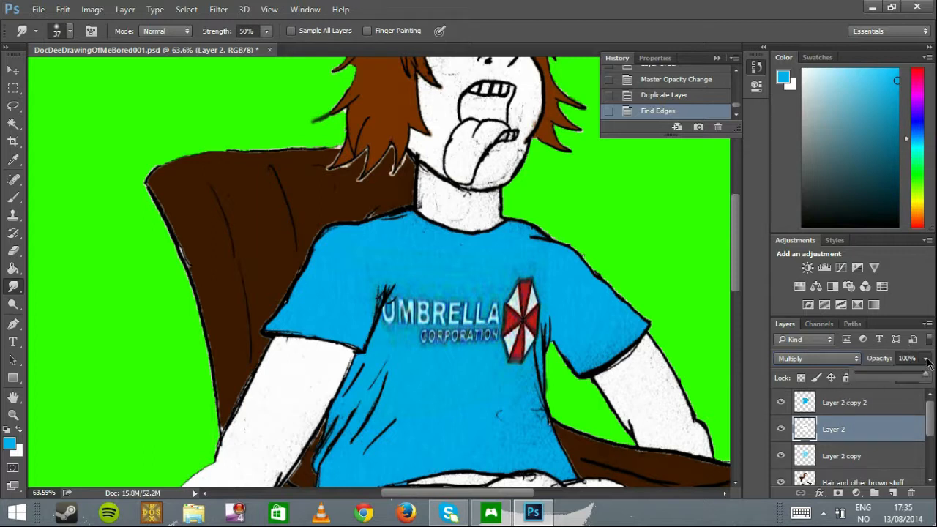
drag(915, 375, 893, 376)
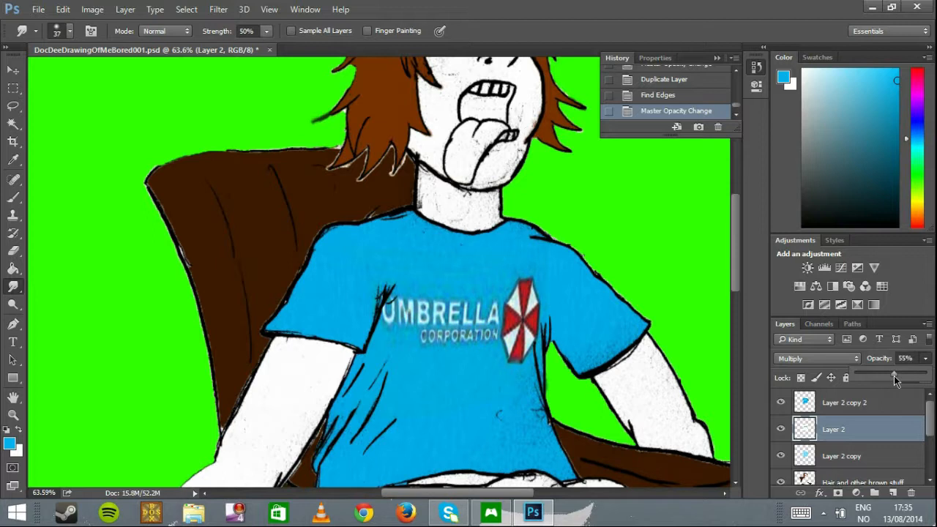
drag(898, 375, 904, 378)
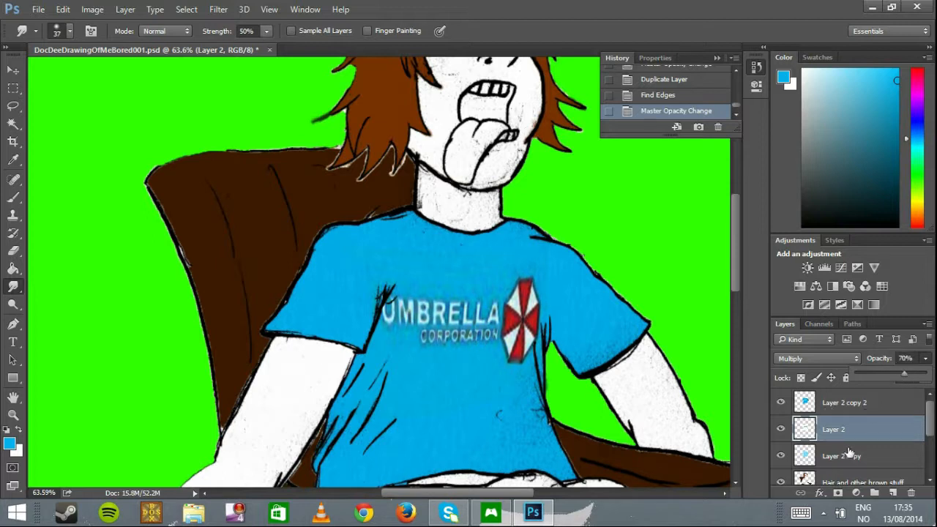
- Set the opacity of Layer 2 copy 2, the topmost shirt layer, to 91%
click(842, 456)
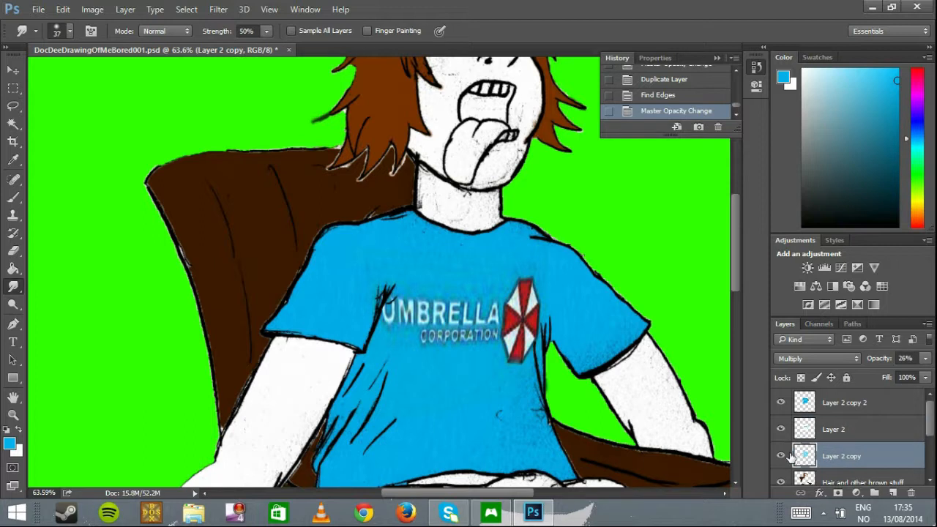
click(827, 403)
click(924, 359)
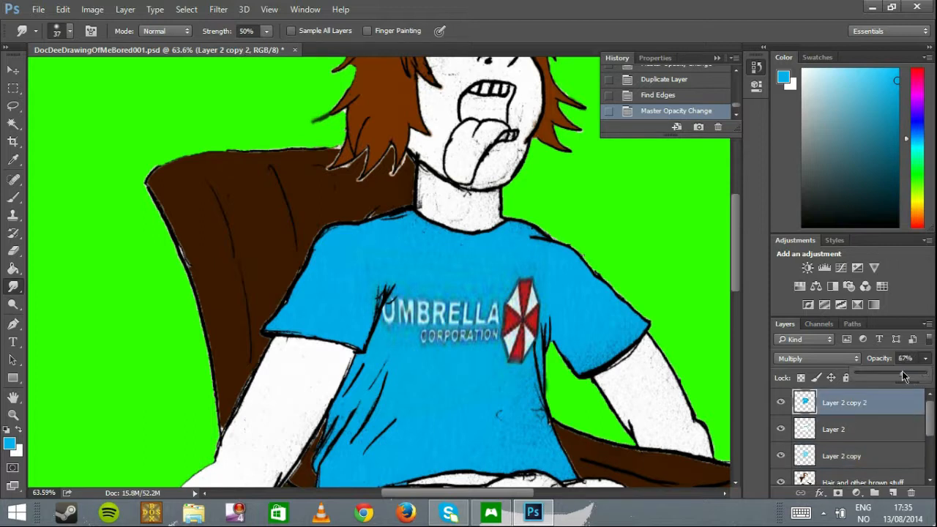
click(904, 375)
drag(904, 376, 920, 377)
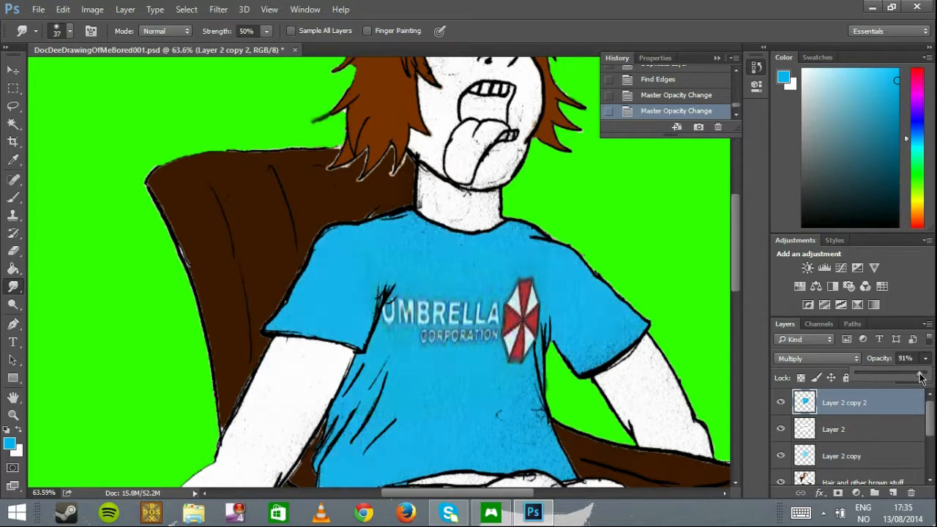
- Set the opacity of Layer 2 copy to 44% and save the document
click(858, 457)
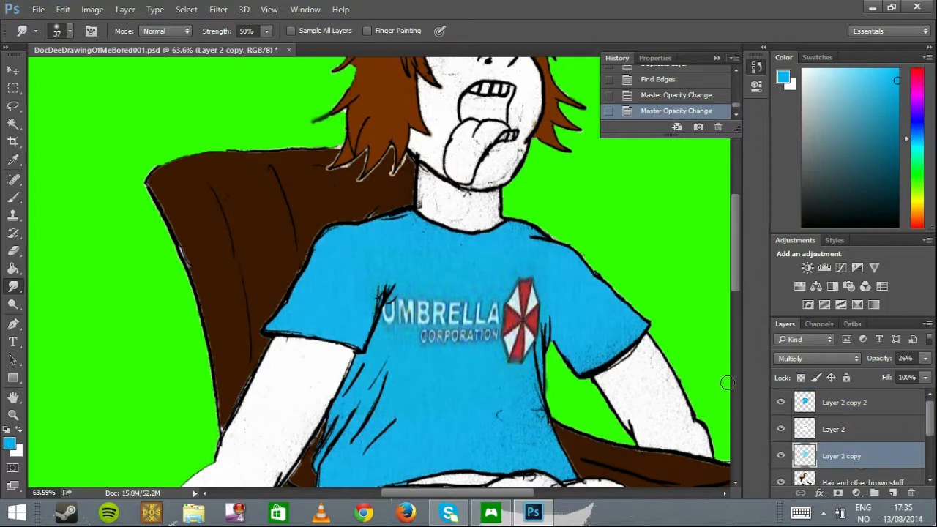
click(925, 359)
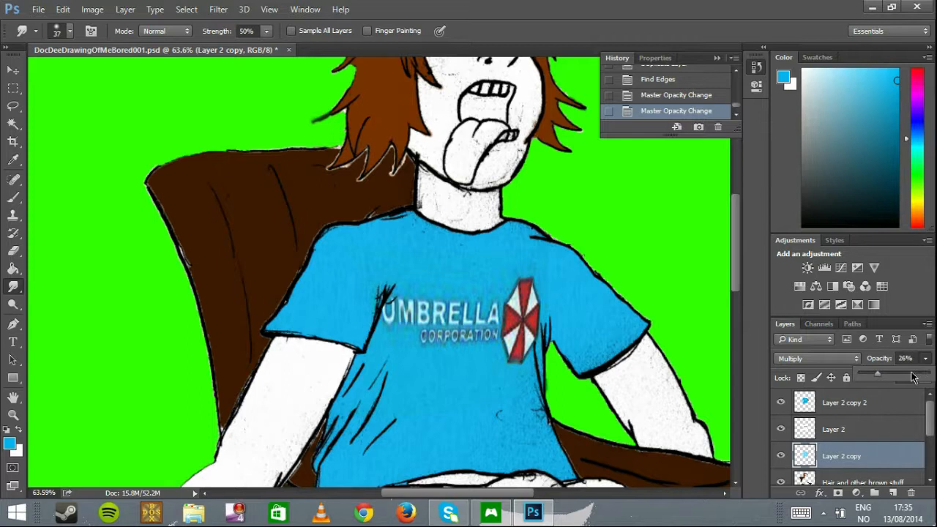
click(912, 376)
drag(910, 377, 889, 376)
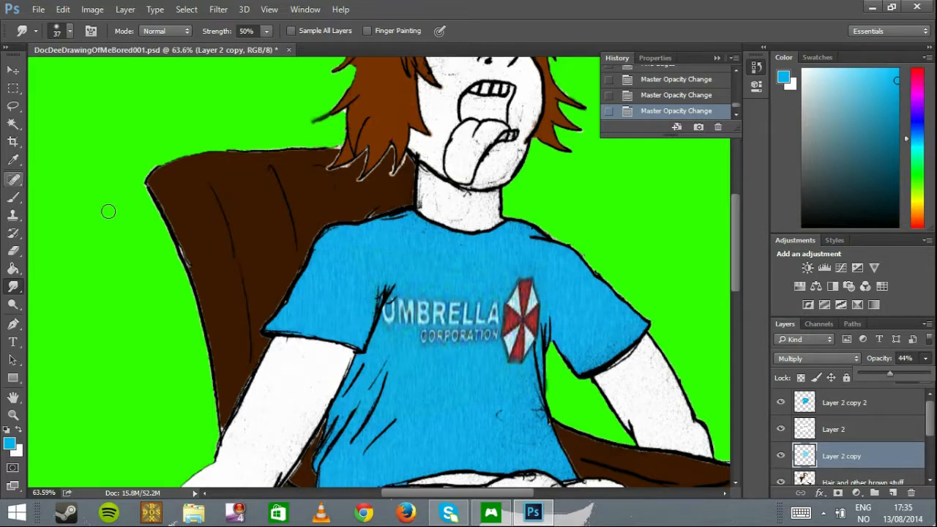
click(136, 246)
click(38, 9)
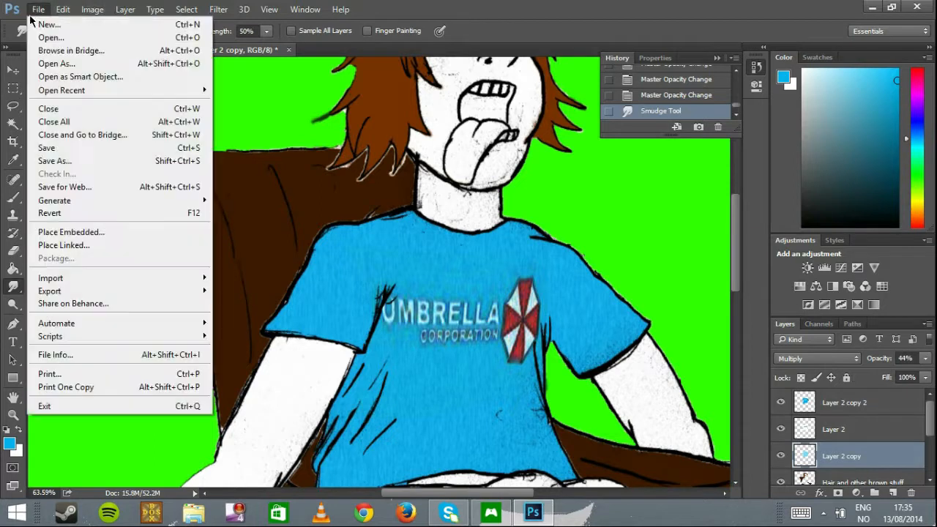
click(44, 148)
- Examine the shirt's fabric texture and logo up close and within the whole figure
scroll(317, 193, down, 1)
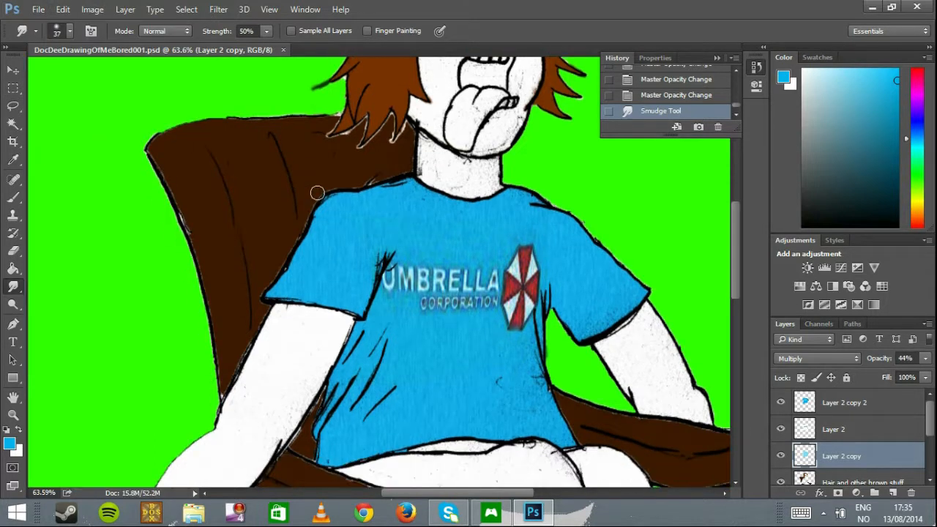
scroll(318, 194, down, 3)
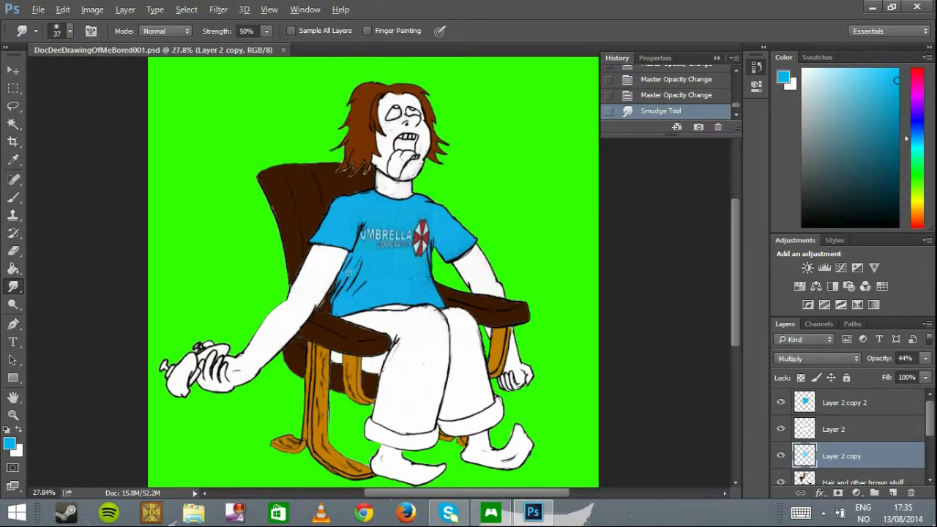
scroll(349, 273, up, 3)
scroll(357, 273, down, 4)
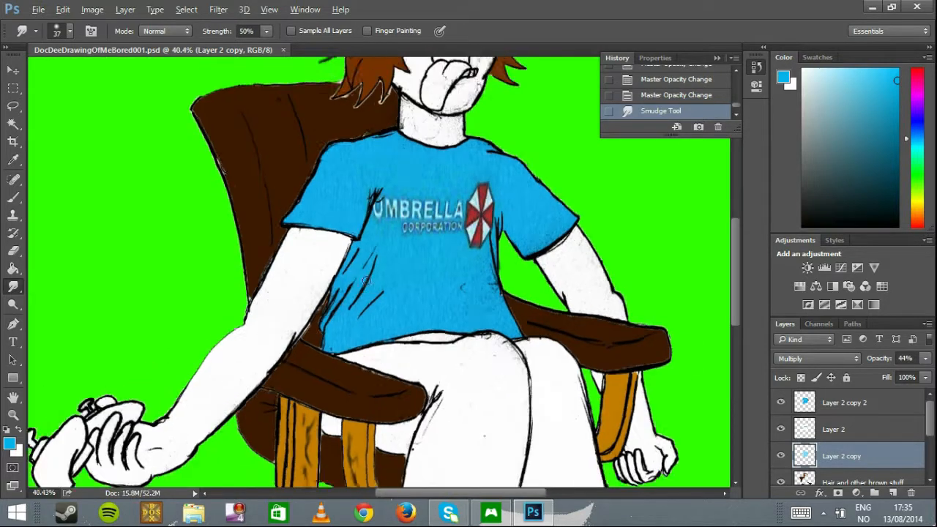
scroll(358, 288, up, 2)
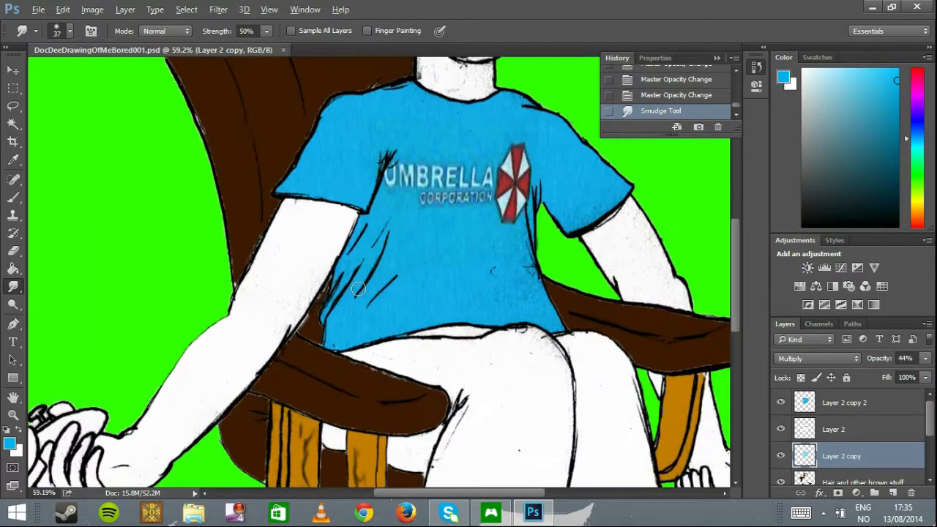
scroll(336, 297, down, 2)
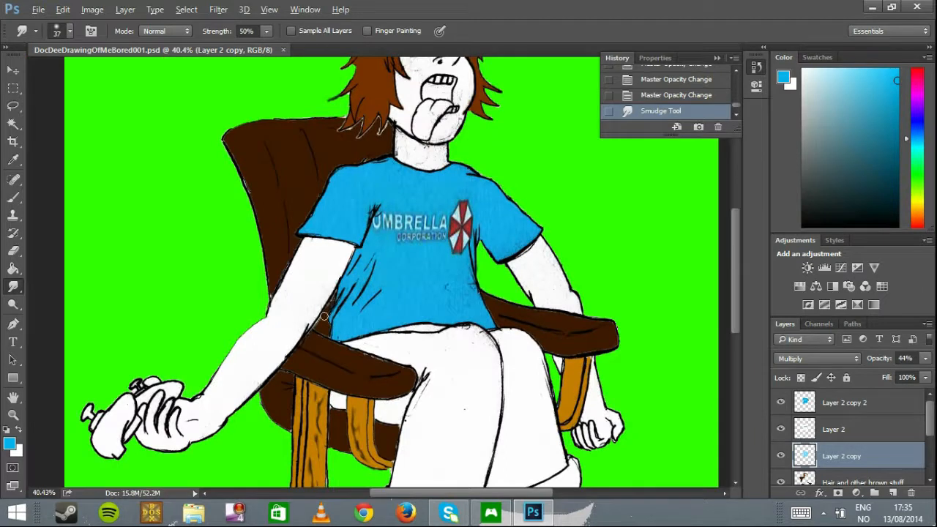
scroll(325, 316, down, 2)
scroll(319, 303, up, 3)
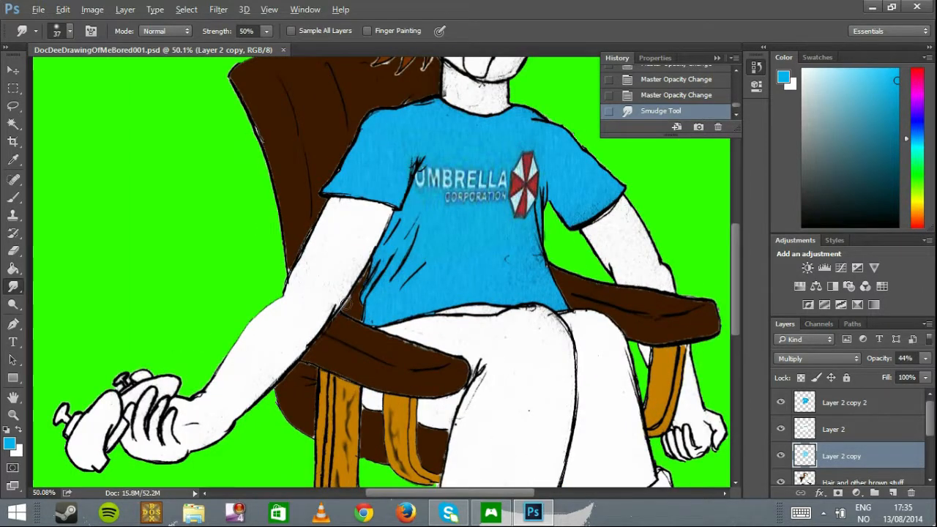
key(alt)
scroll(564, 196, up, 4)
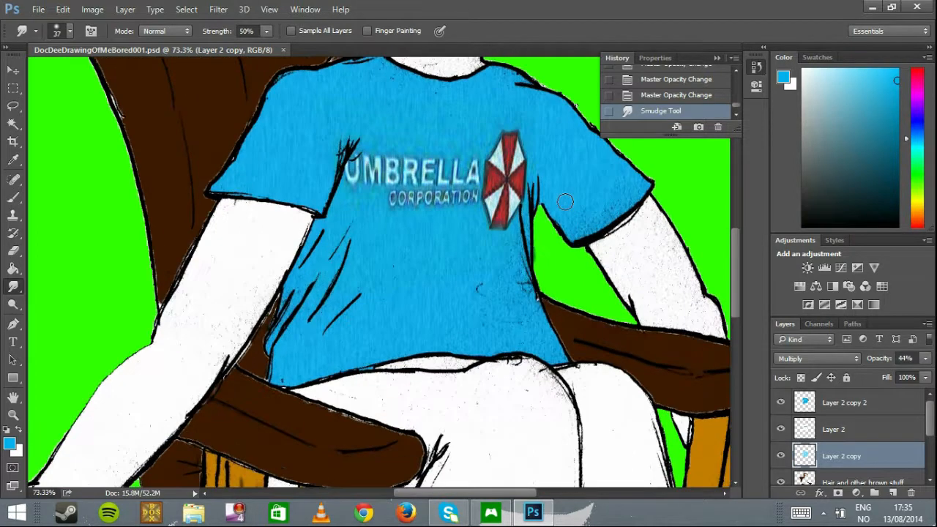
scroll(549, 202, down, 5)
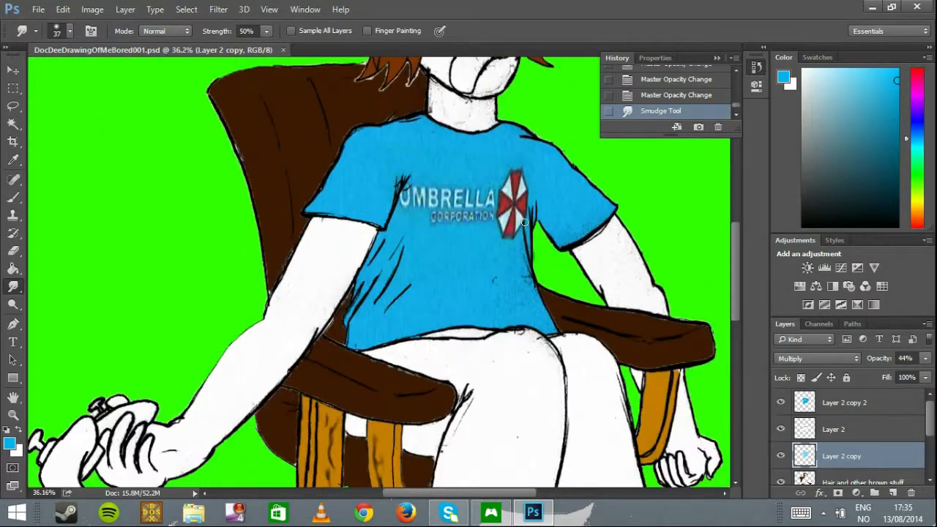
scroll(509, 214, down, 1)
scroll(439, 241, up, 4)
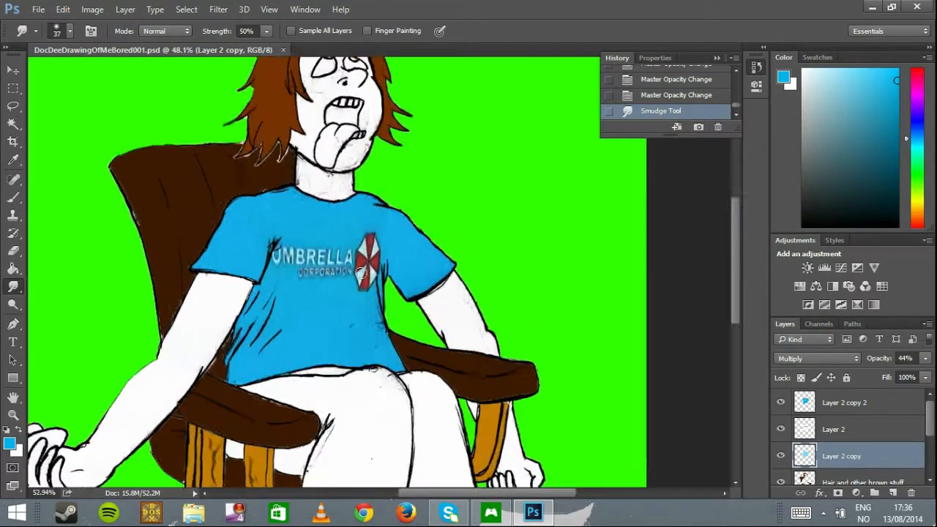
scroll(313, 295, up, 1)
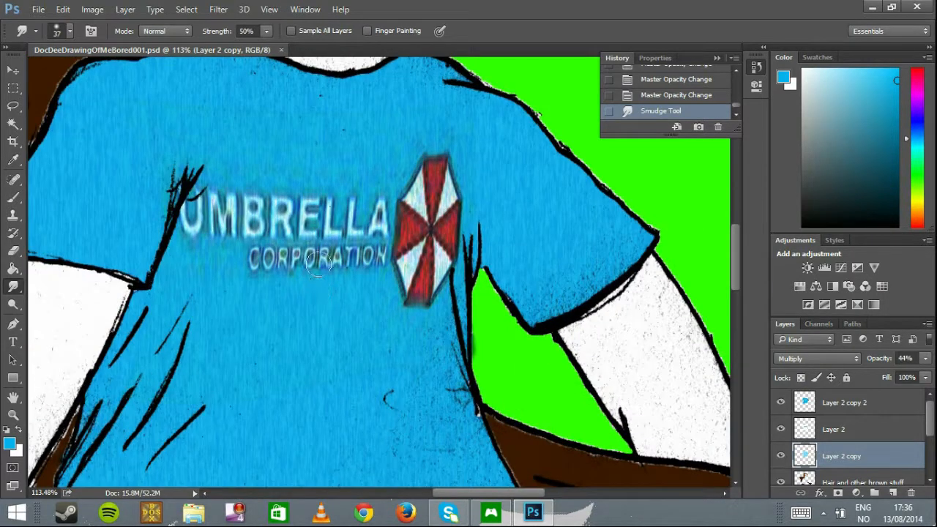
- Hide Layer 2 copy 2 and Layer 2 copy, and select Layer 2, the Find Edges layer
click(781, 403)
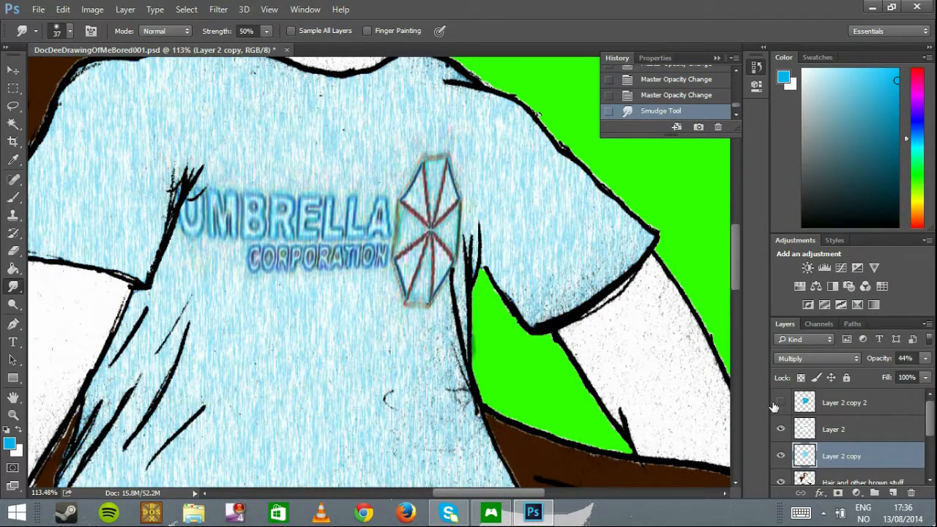
click(781, 456)
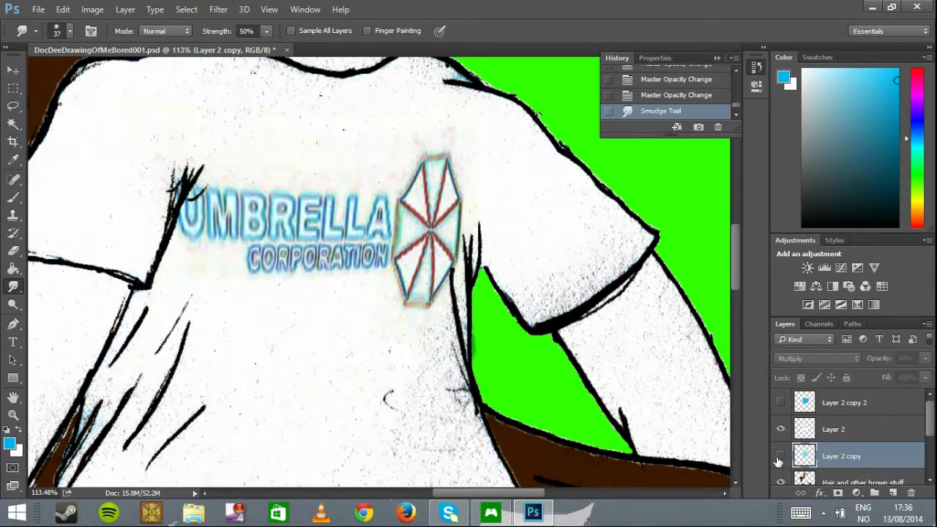
click(857, 431)
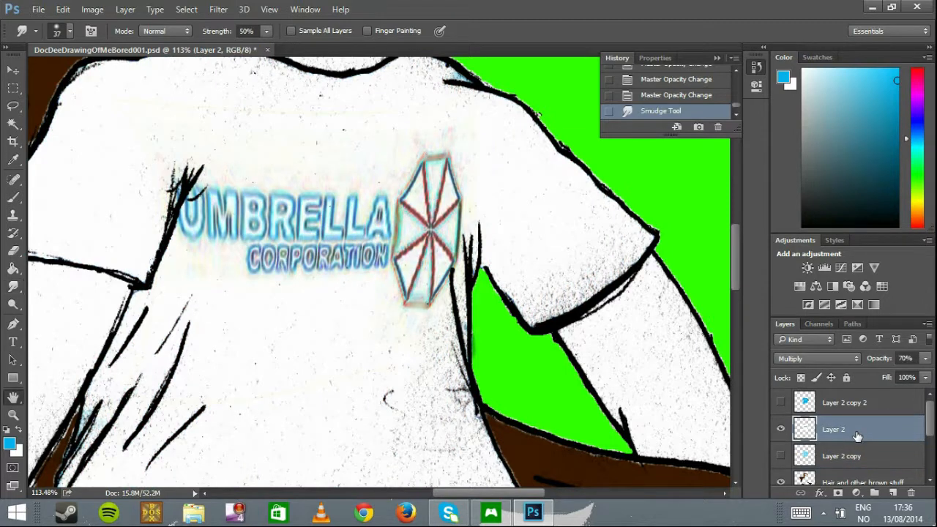
double_click(857, 433)
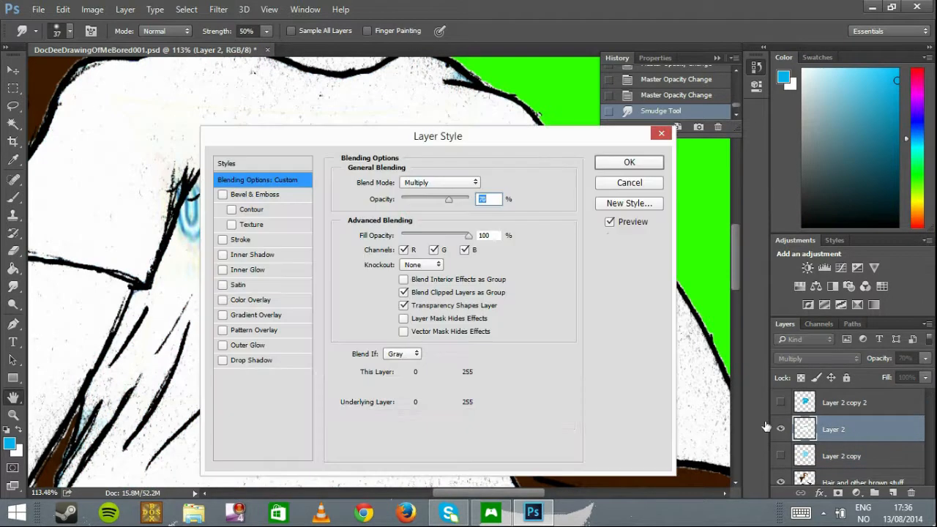
click(222, 239)
mouse_move(360, 142)
mouse_down()
mouse_move(702, 174)
mouse_move(361, 508)
mouse_move(281, 485)
mouse_move(286, 439)
mouse_move(510, 201)
mouse_move(664, 322)
mouse_up()
drag(664, 269, 424, 139)
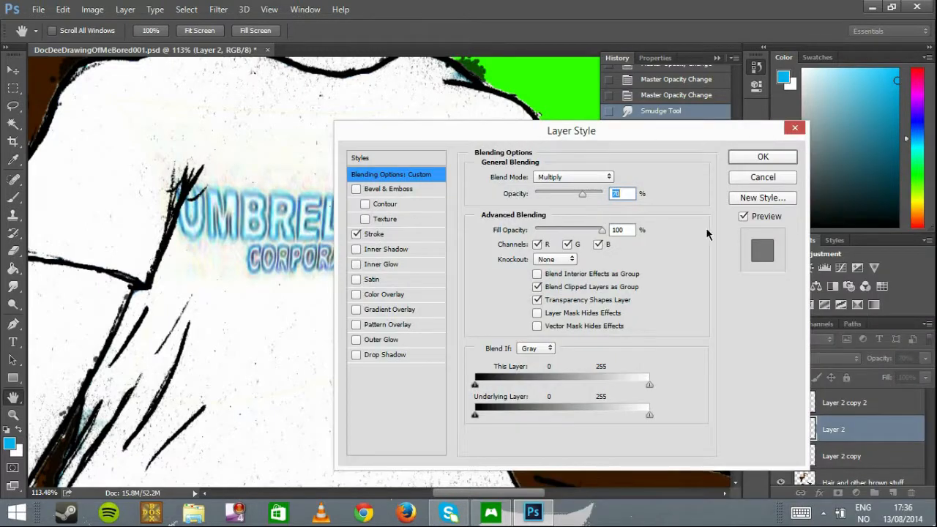
click(760, 183)
- Show Layer 2 copy 2 and Layer 2 copy again
scroll(242, 249, down, 3)
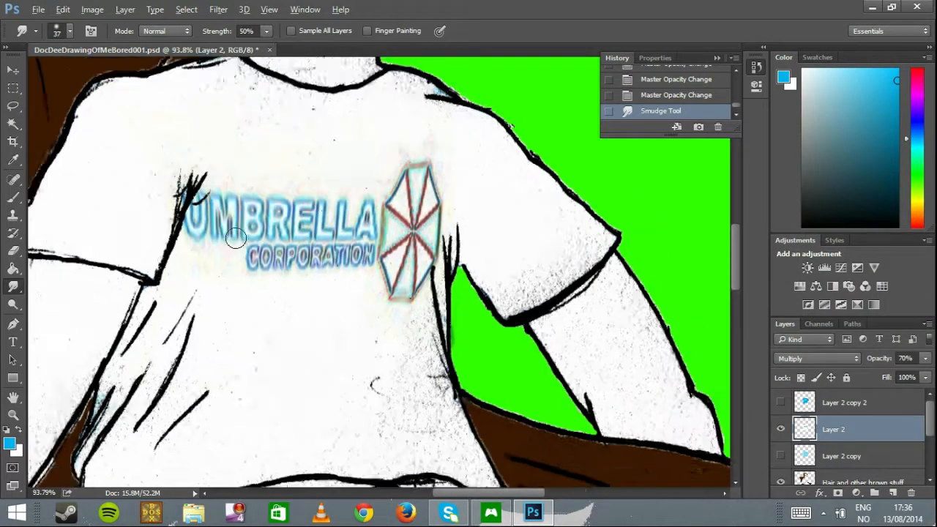
scroll(267, 249, down, 3)
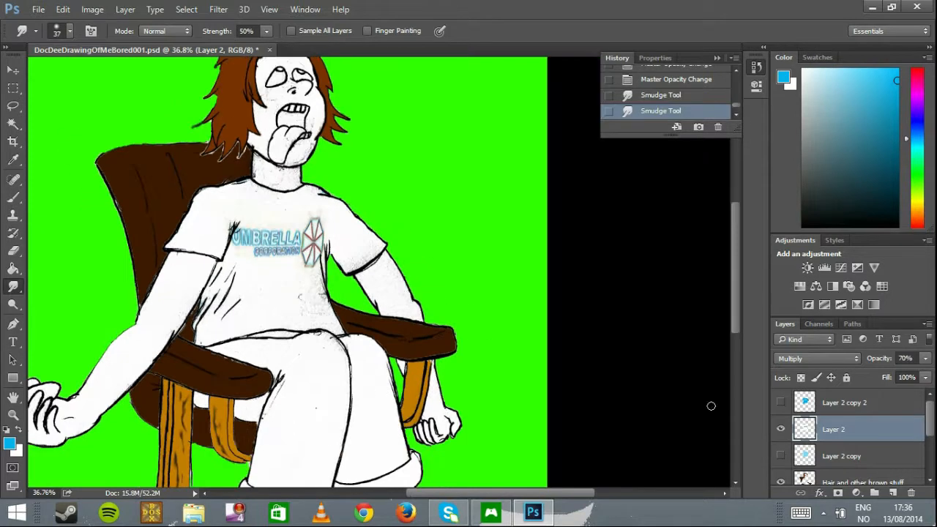
click(781, 403)
click(781, 457)
- Try to select the white areas beneath the near armrest on Layer 2 with the Quick Selection tool
scroll(89, 196, down, 5)
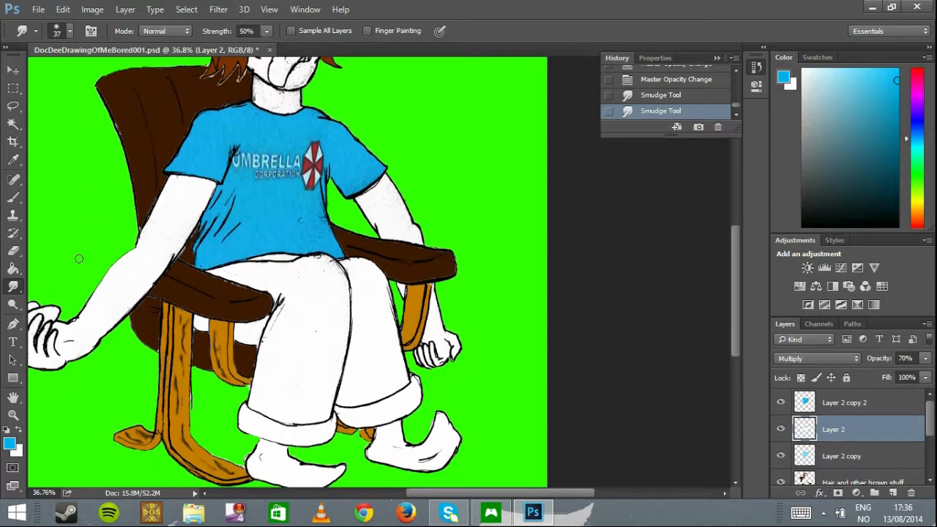
scroll(95, 223, down, 1)
scroll(77, 194, up, 1)
drag(15, 127, 46, 133)
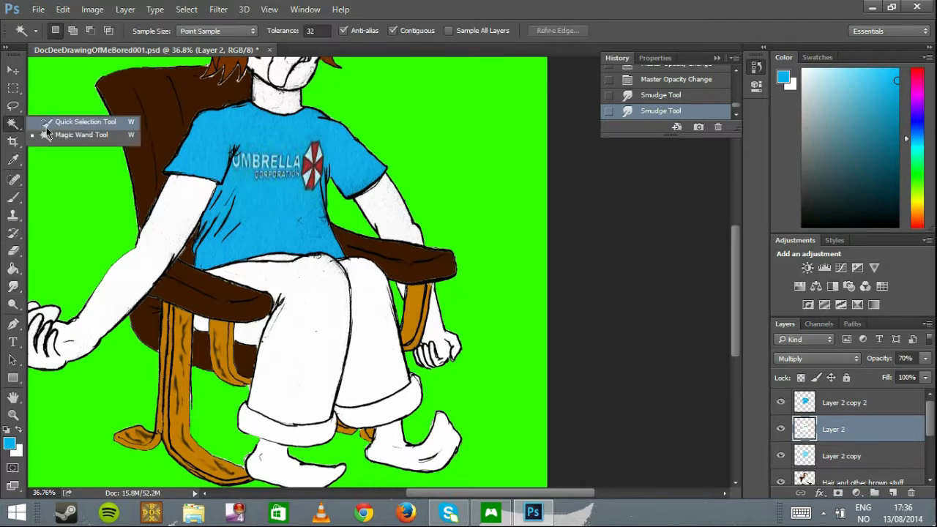
click(45, 126)
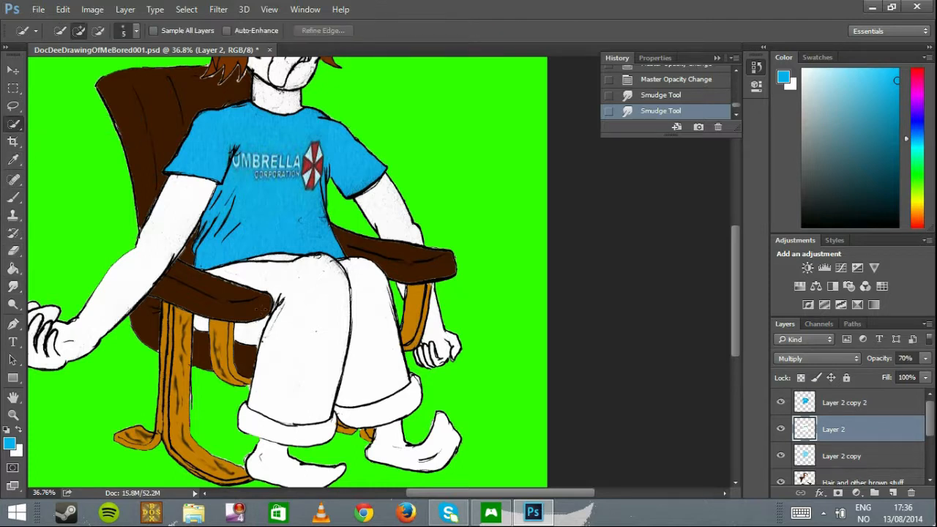
click(199, 323)
click(236, 331)
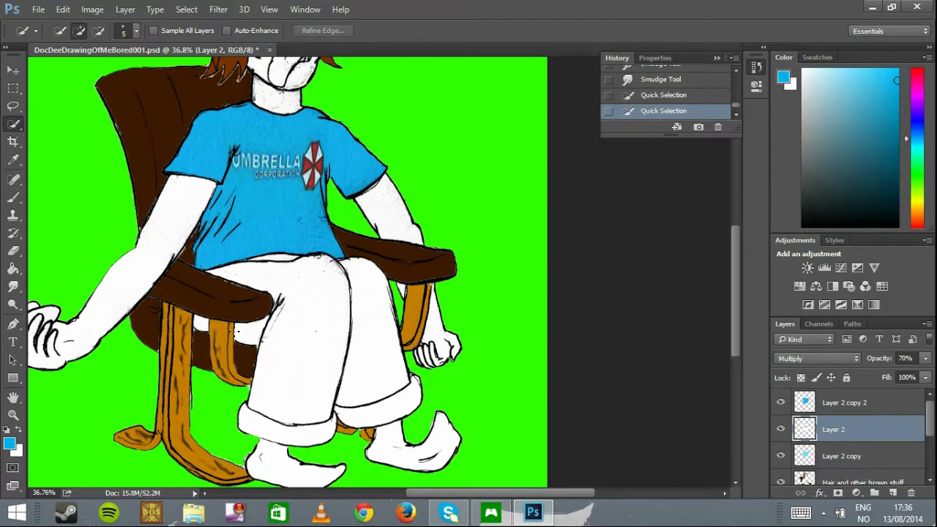
- Try to quick-select the white trousers on the AndyBored01 layer, and revert the history to before the quick selections
scroll(811, 451, down, 3)
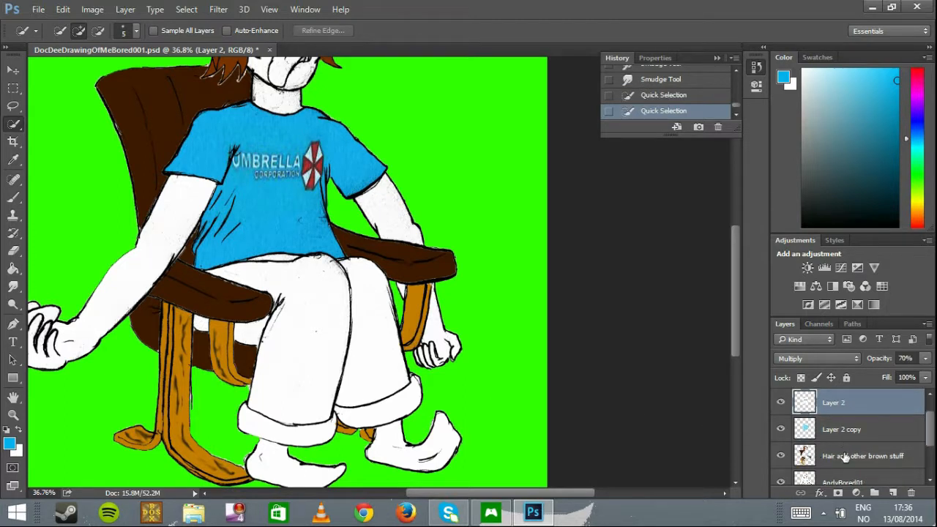
click(839, 431)
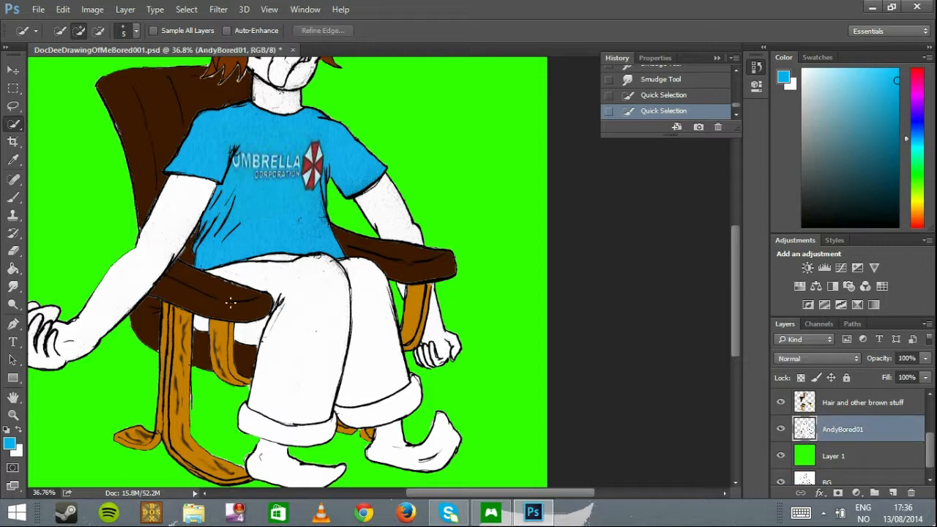
click(209, 325)
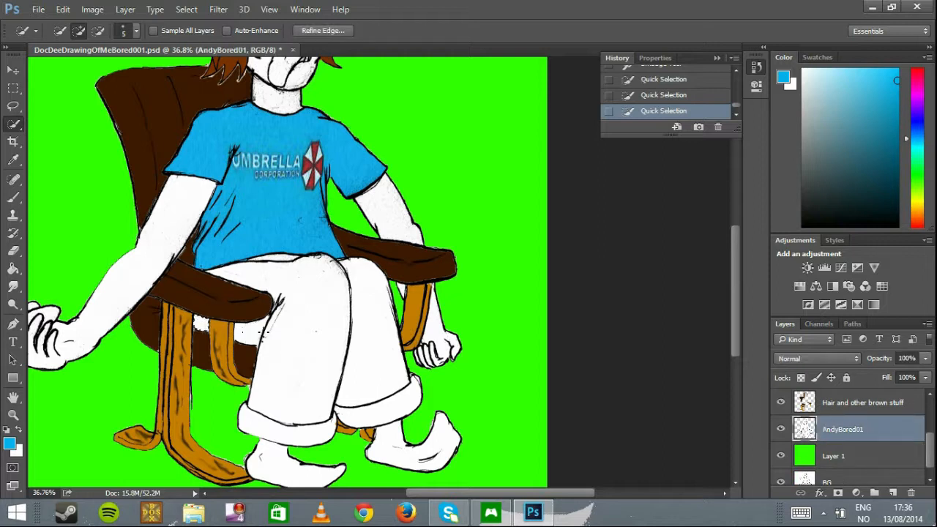
mouse_move(306, 313)
mouse_down()
mouse_move(316, 360)
mouse_move(287, 311)
mouse_up()
mouse_move(322, 284)
mouse_down()
mouse_move(330, 313)
mouse_move(322, 359)
mouse_move(282, 377)
mouse_move(271, 417)
mouse_move(249, 423)
mouse_move(284, 430)
mouse_up()
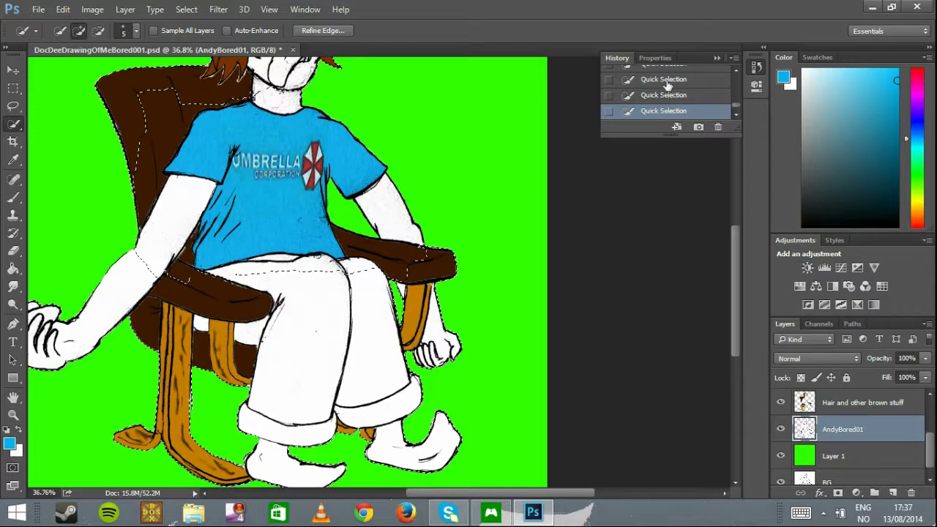
scroll(670, 97, up, 1)
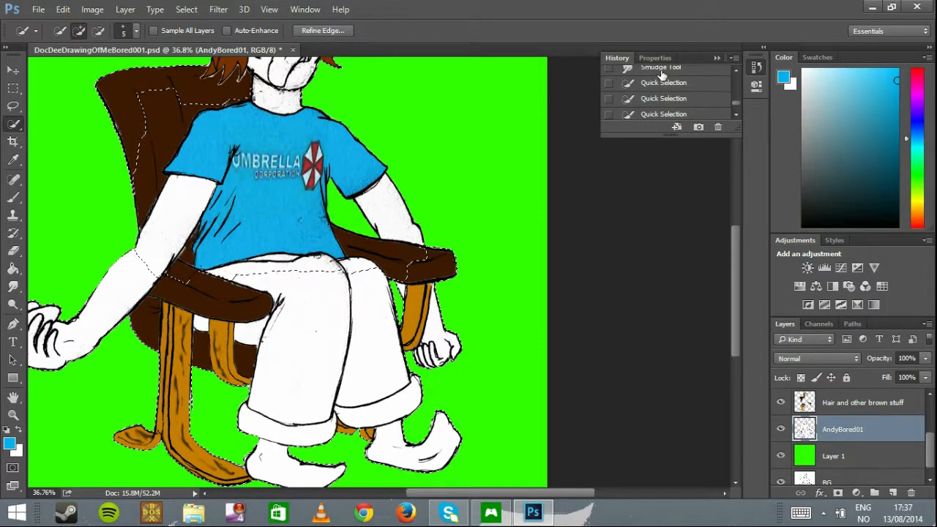
click(656, 76)
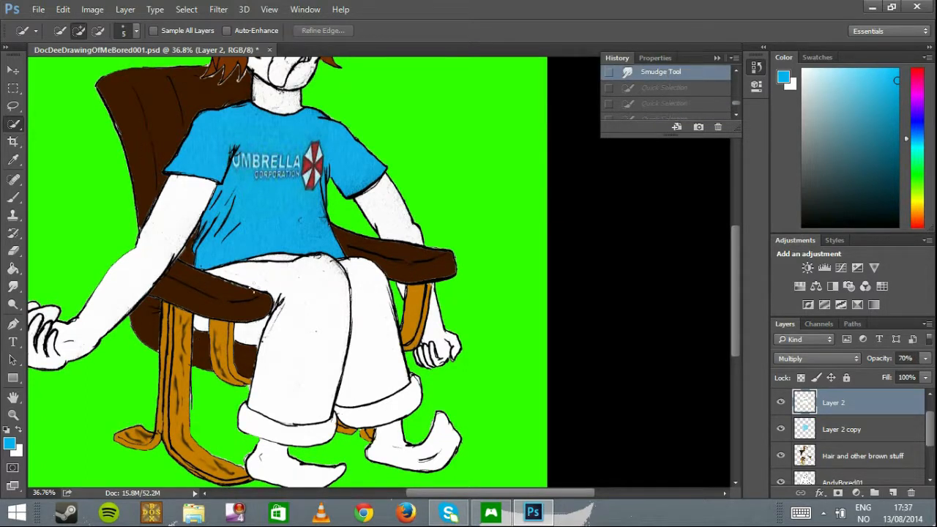
- Try a quick selection across the trousers on Layer 2 and undo it
mouse_move(250, 278)
mouse_down()
mouse_move(314, 287)
mouse_move(311, 326)
mouse_up()
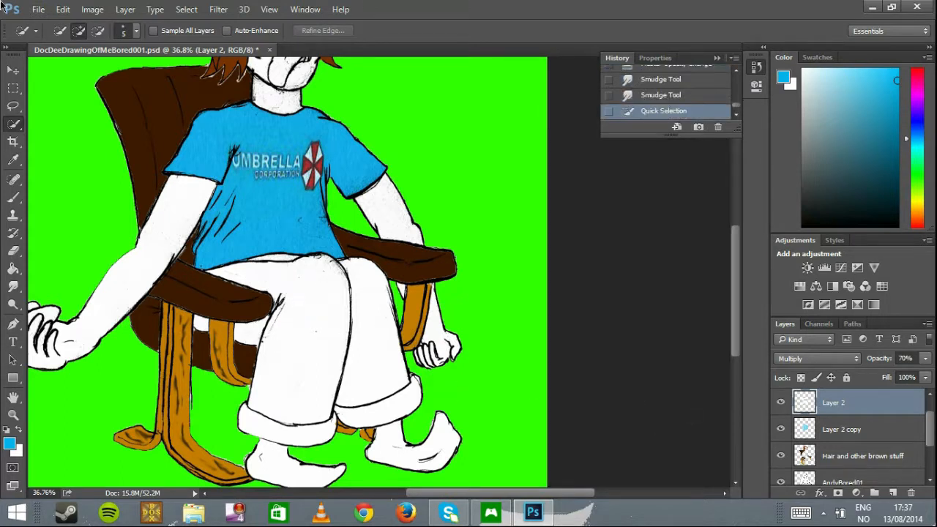
click(63, 9)
click(92, 10)
- Save the document with its current layers
scroll(807, 454, down, 2)
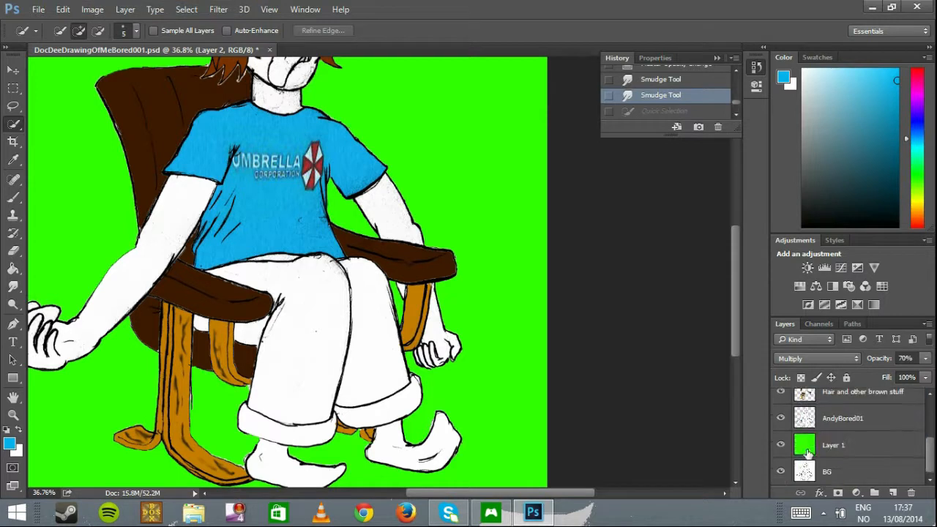
click(36, 9)
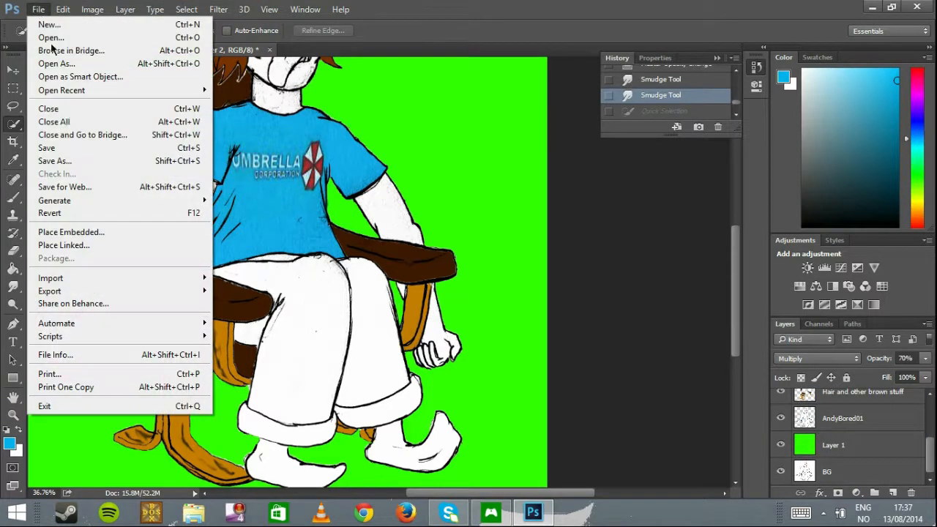
click(59, 151)
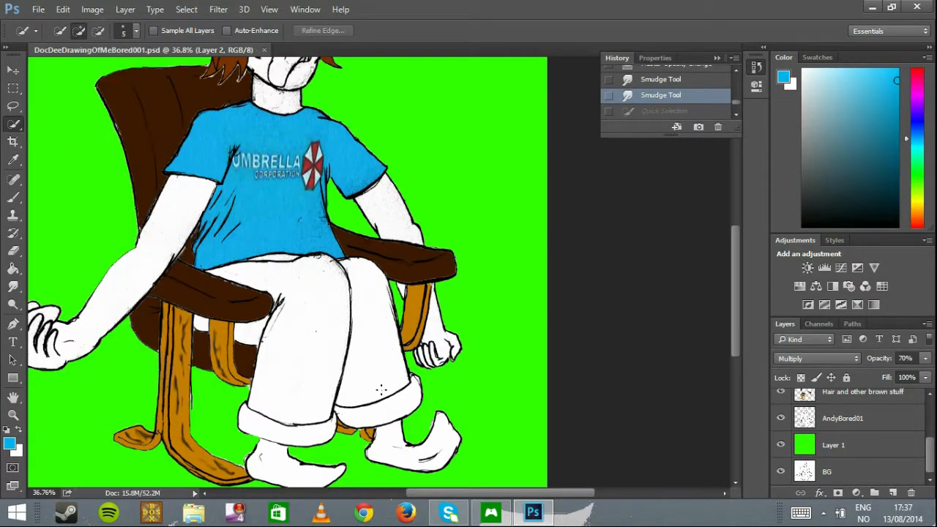